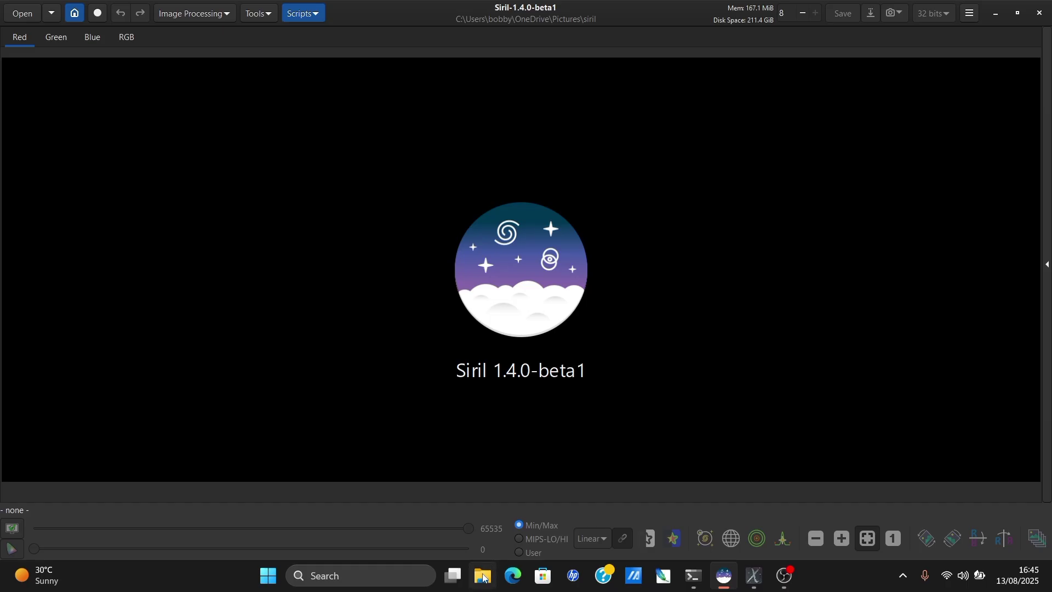
Switch to File Explorer to view the folders inside Pictures, then return to Siril
{"action": "left_click", "coordinate": [483, 576]}
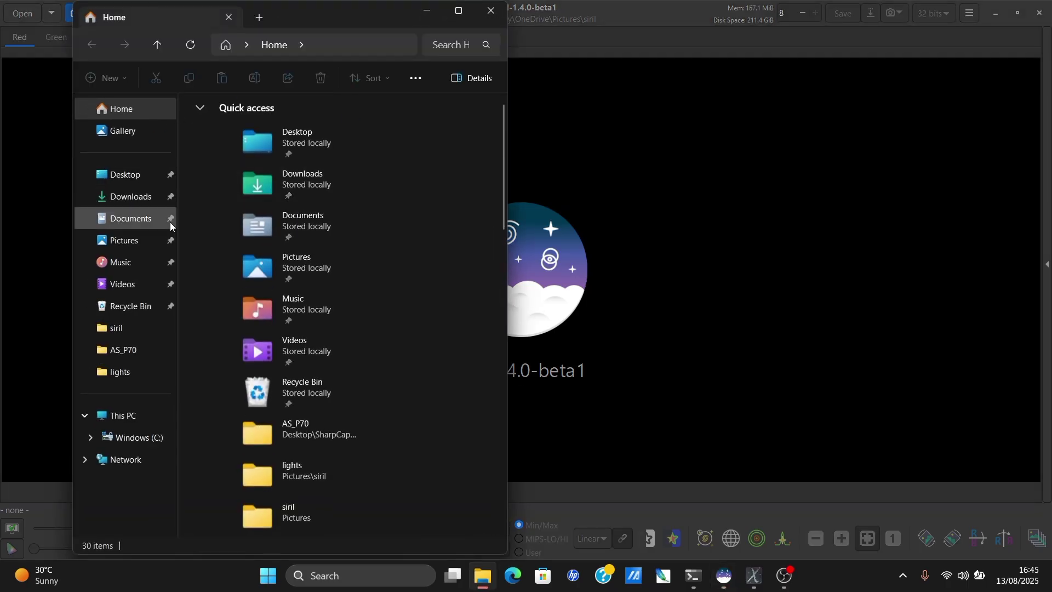
{"action": "left_click", "coordinate": [137, 239]}
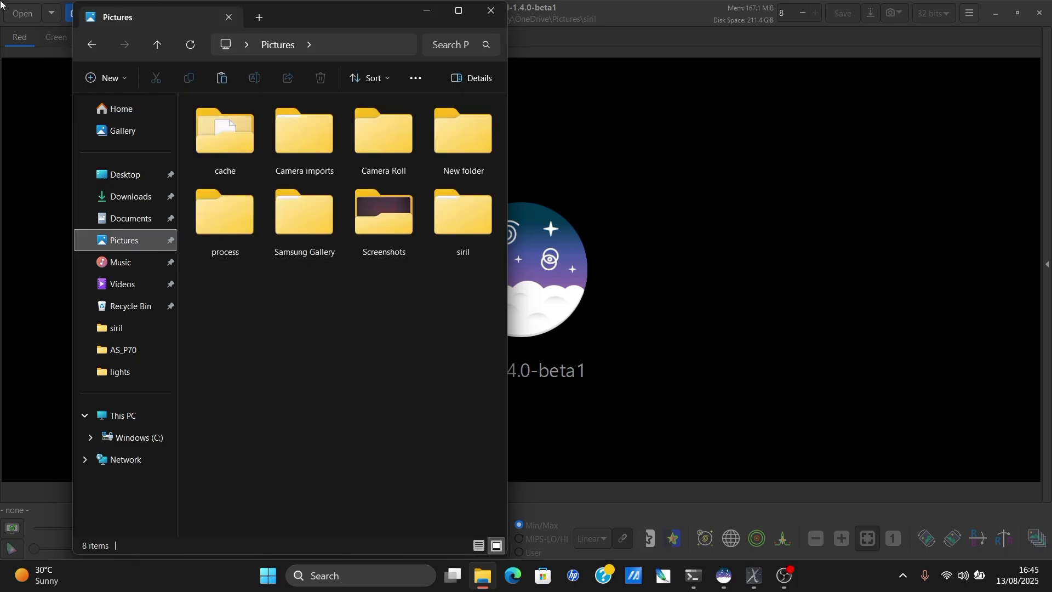
{"action": "left_click_drag", "start_coordinate": [357, 11], "coordinate": [458, 21]}
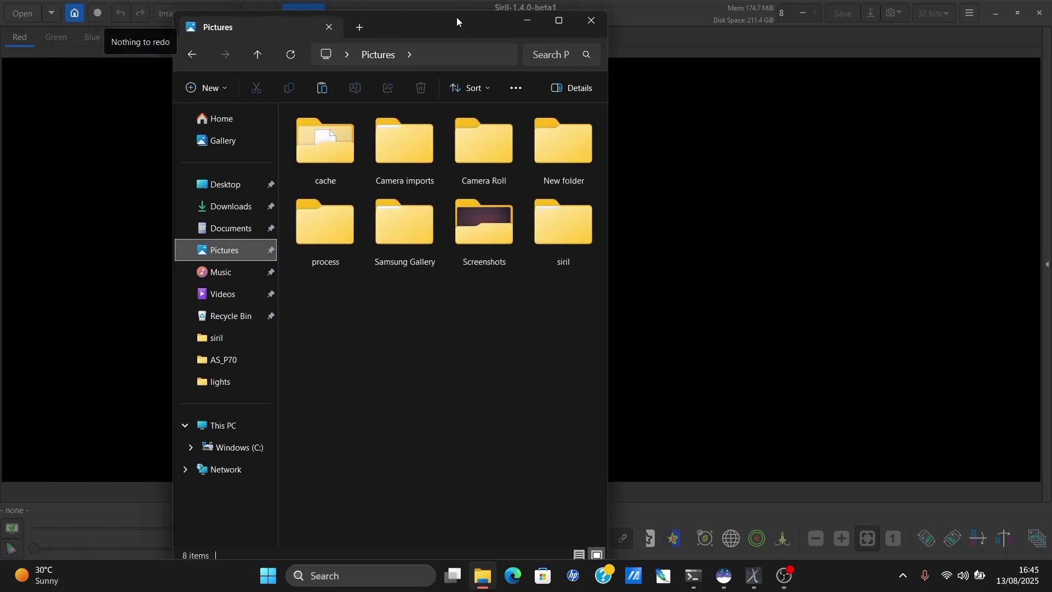
{"action": "left_click", "coordinate": [525, 21]}
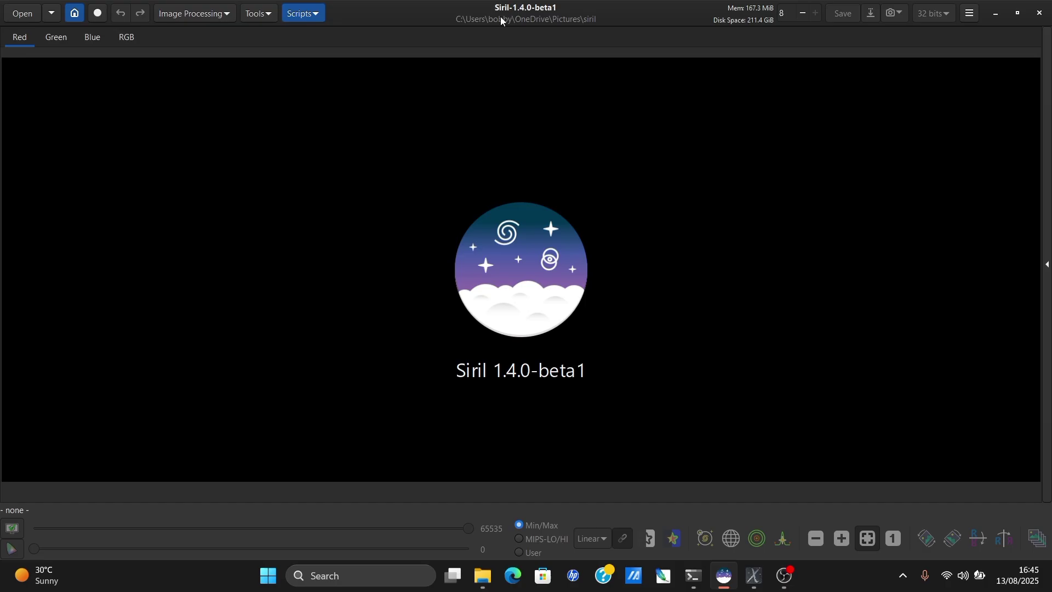
Check the siril and Pictures folders in the working-directory chooser without changing the directory
{"action": "left_click", "coordinate": [75, 13]}
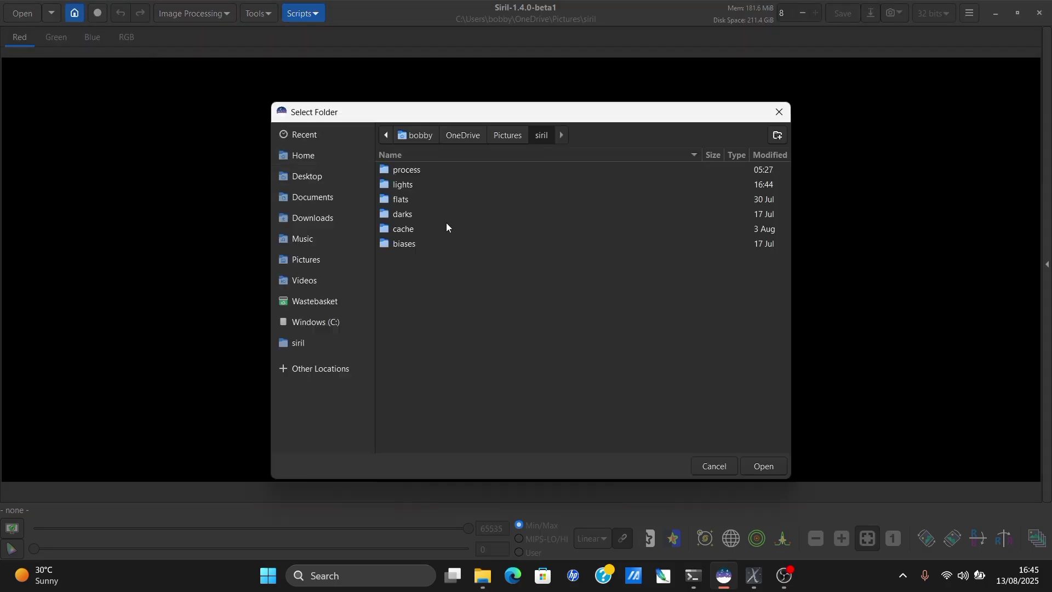
{"action": "left_click", "coordinate": [331, 257]}
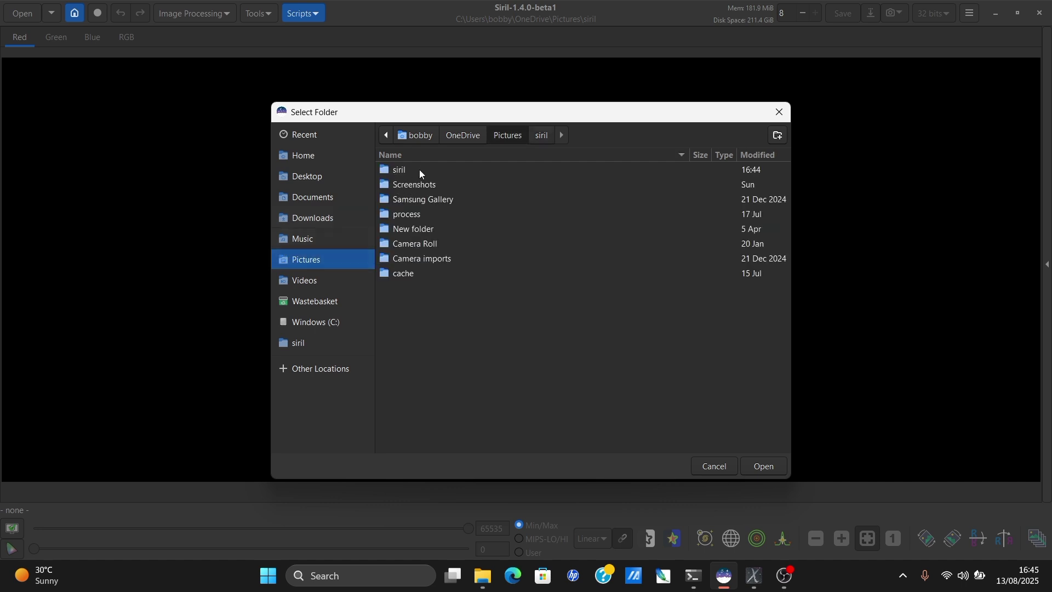
{"action": "left_click", "coordinate": [779, 112]}
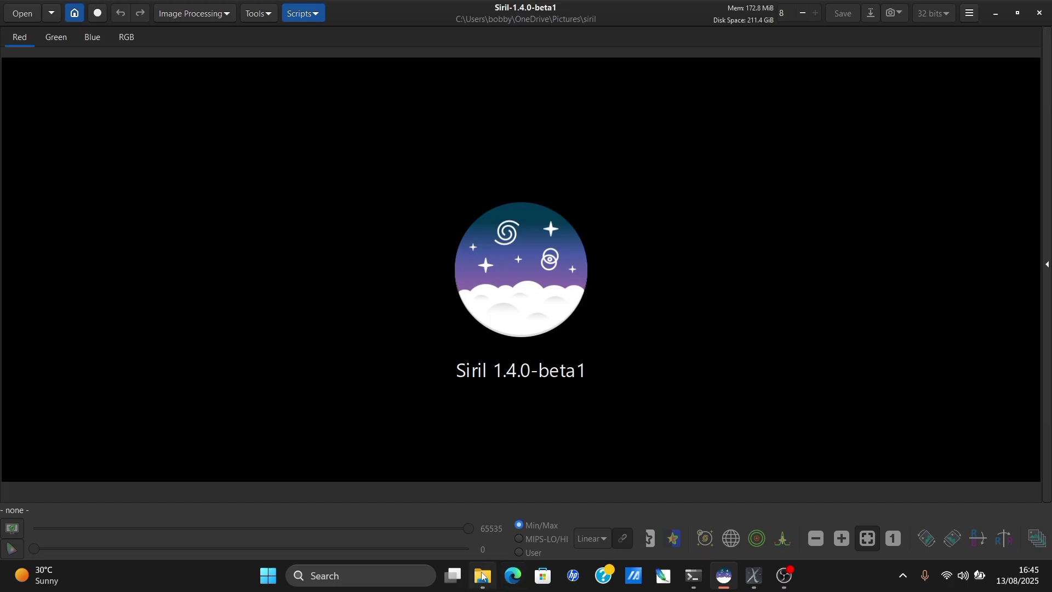
Switch to File Explorer, open the siril folder inside Pictures and move its window aside
{"action": "left_click", "coordinate": [483, 574]}
{"action": "double_click", "coordinate": [552, 235]}
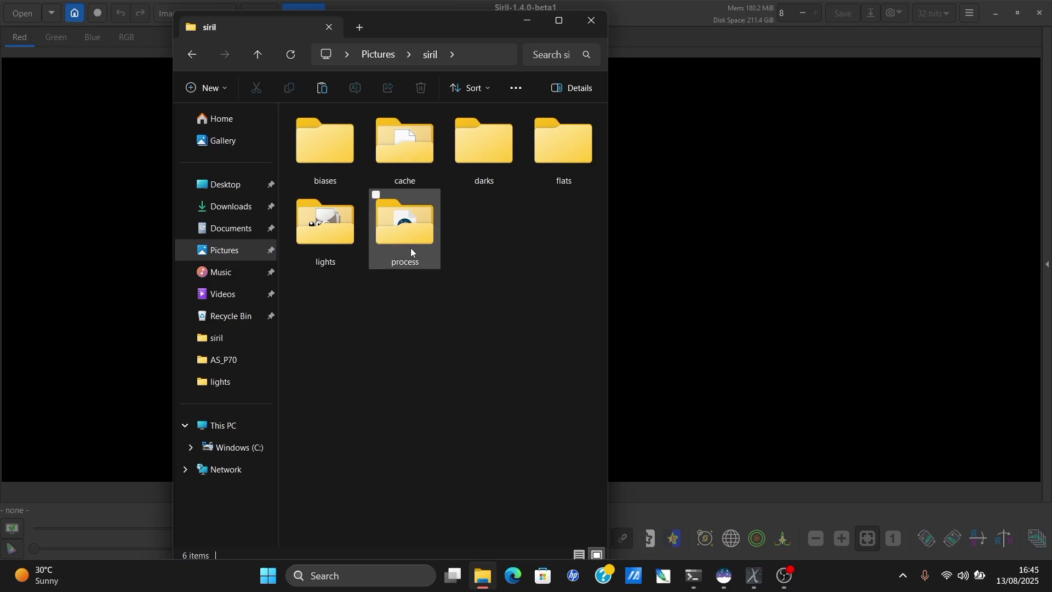
{"action": "mouse_move", "coordinate": [411, 250]}
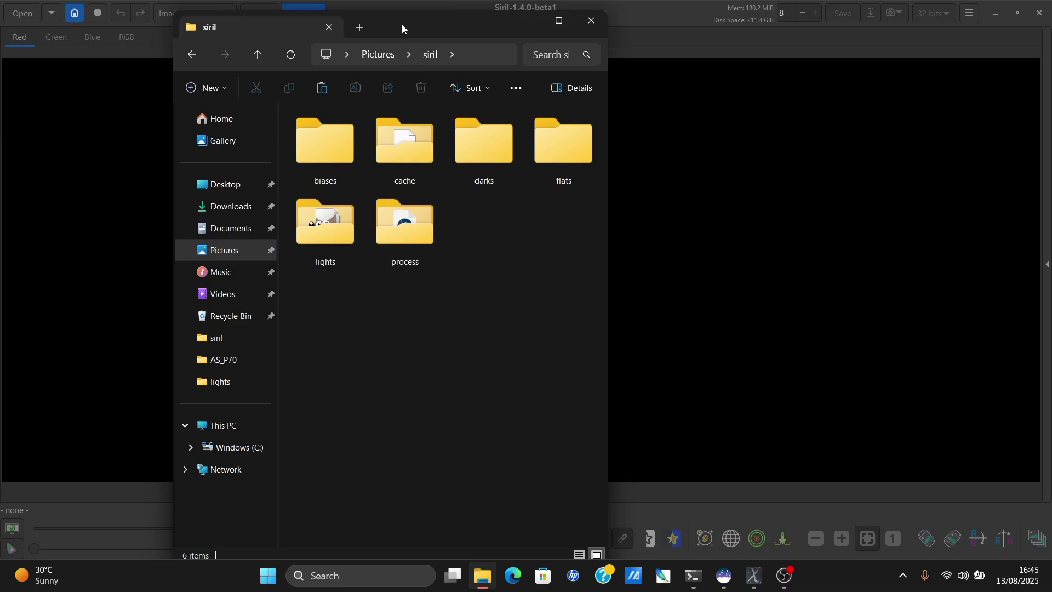
{"action": "left_click_drag", "start_coordinate": [403, 28], "coordinate": [762, 30]}
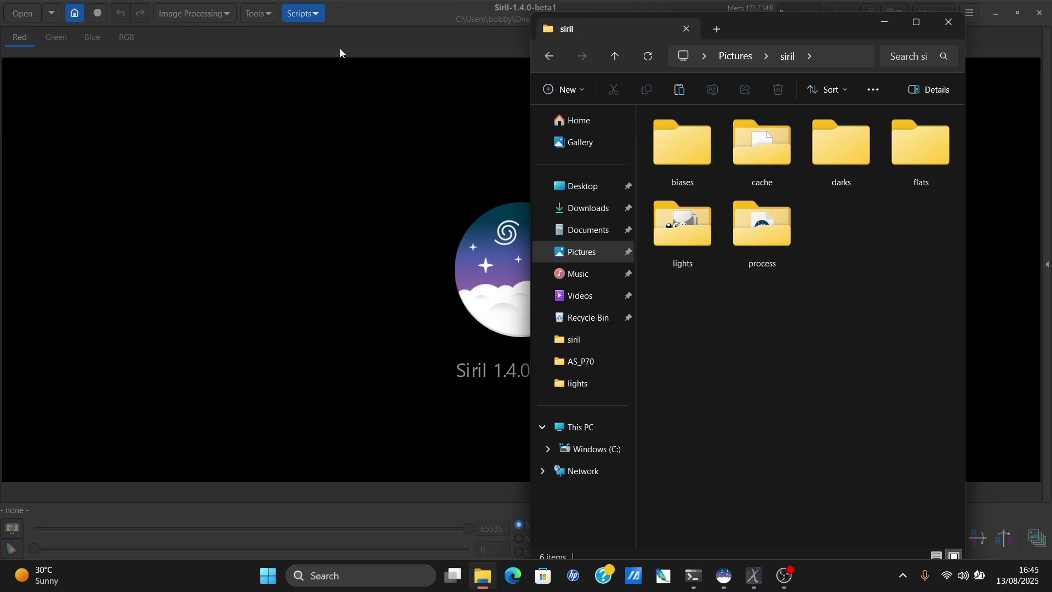
Return to Siril and look through the available Siril script files without running one
{"action": "left_click", "coordinate": [318, 14]}
{"action": "mouse_move", "coordinate": [338, 35]}
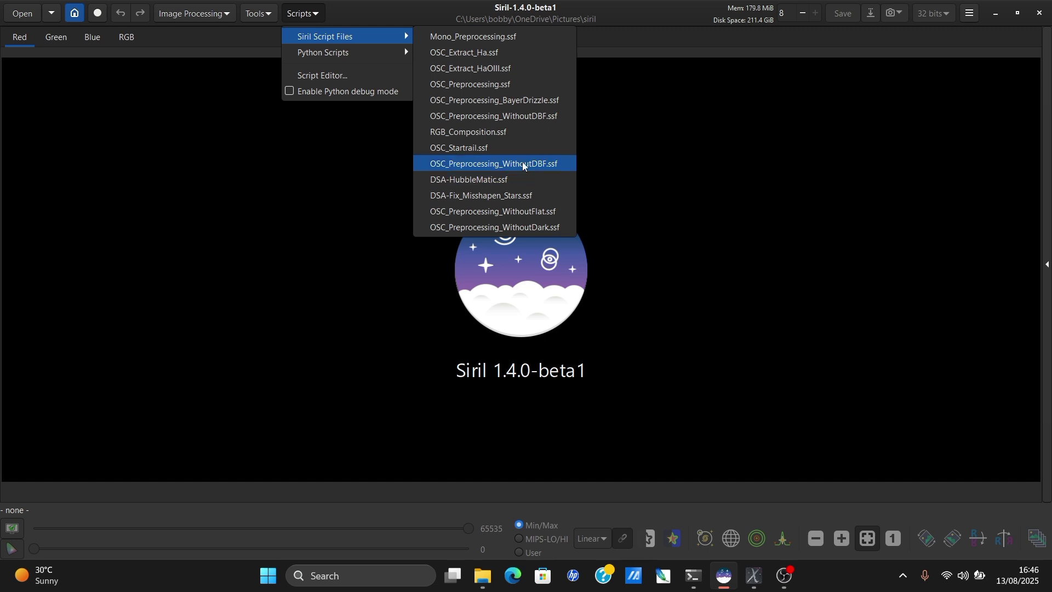
{"action": "left_click", "coordinate": [797, 239]}
Switch to File Explorer and check the FITS files in the siril project's lights folder
{"action": "left_click", "coordinate": [483, 575]}
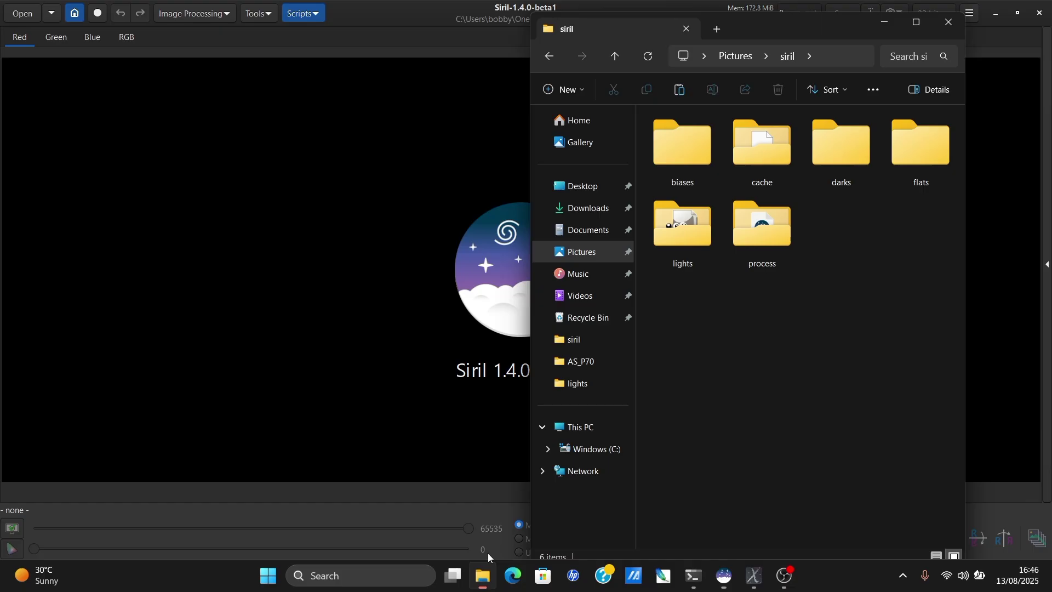
{"action": "double_click", "coordinate": [696, 263]}
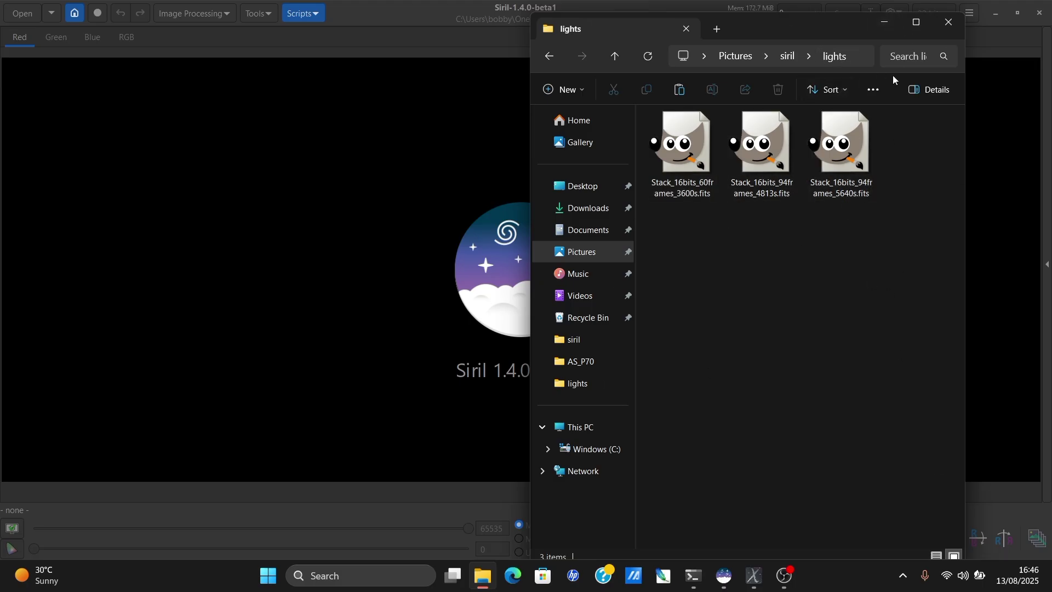
{"action": "left_click", "coordinate": [884, 31]}
Run the OSC_Preprocessing_WithoutDBF.ssf script to stack the light frames, and collapse the console when it finishes
{"action": "left_click", "coordinate": [303, 13]}
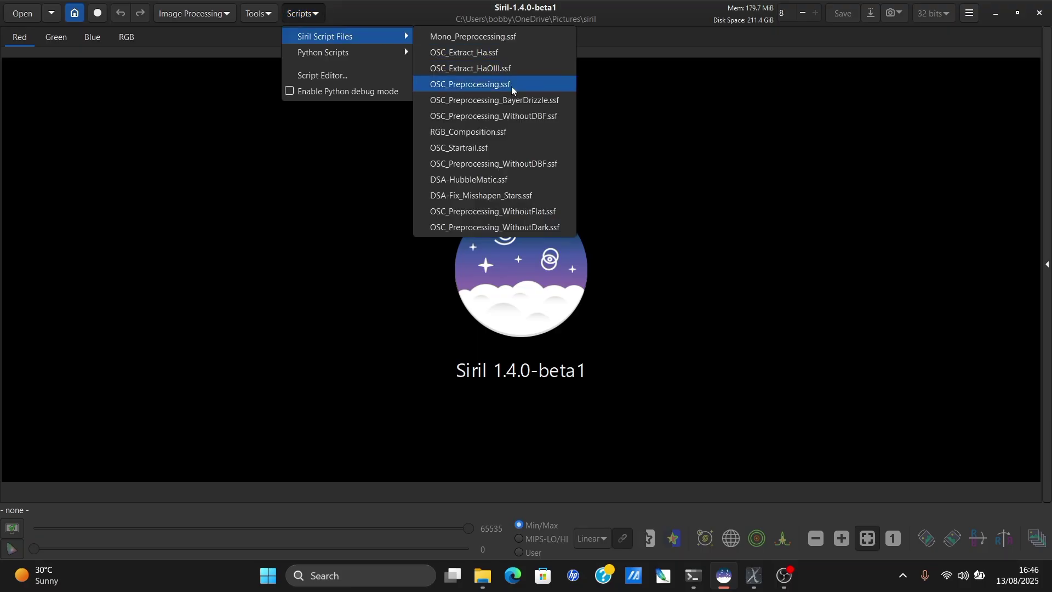
{"action": "left_click", "coordinate": [534, 163]}
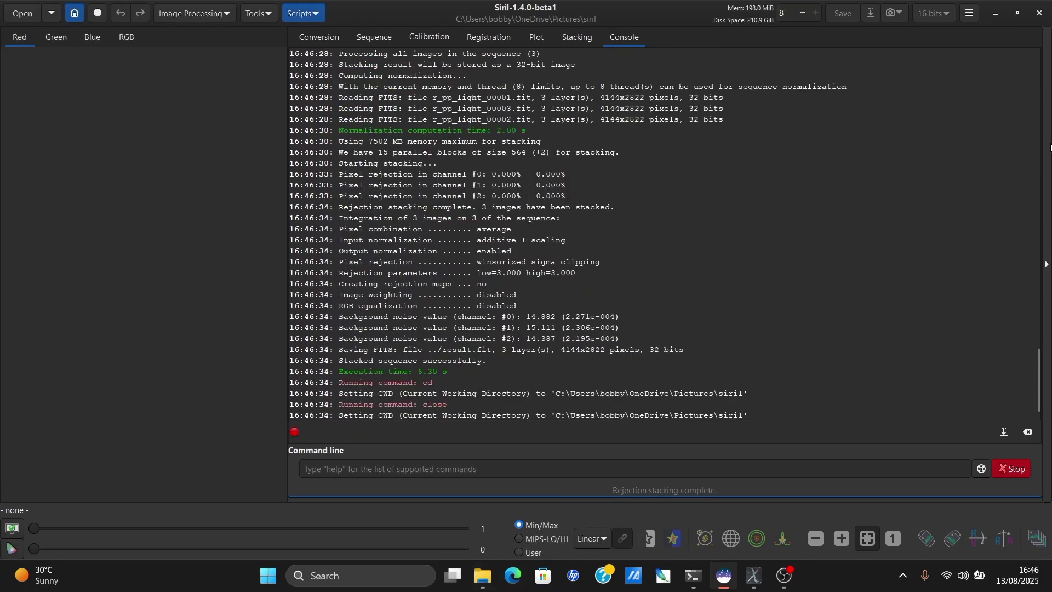
{"action": "left_click", "coordinate": [1051, 147]}
Load result.fit into Siril from the siril folder in File Explorer
{"action": "left_click", "coordinate": [483, 576]}
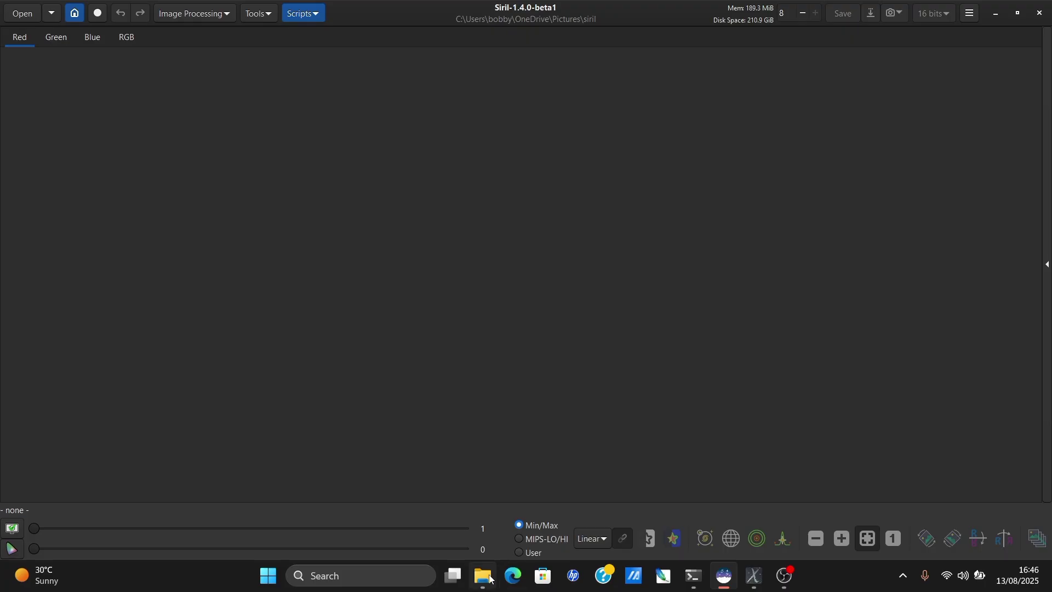
{"action": "left_click", "coordinate": [556, 58]}
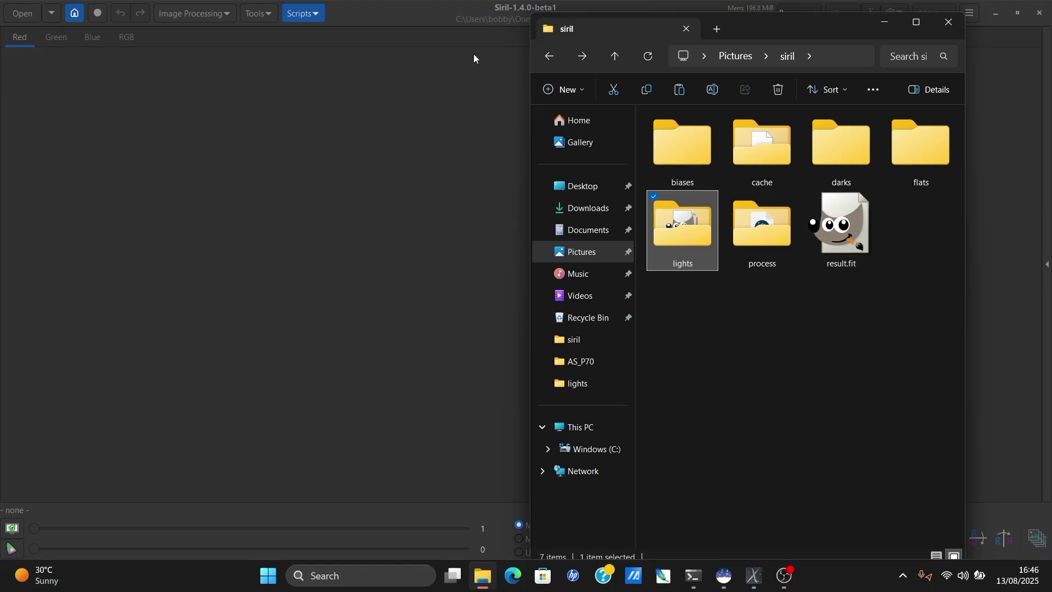
{"action": "left_click_drag", "start_coordinate": [833, 230], "coordinate": [428, 208]}
{"action": "left_click", "coordinate": [343, 14]}
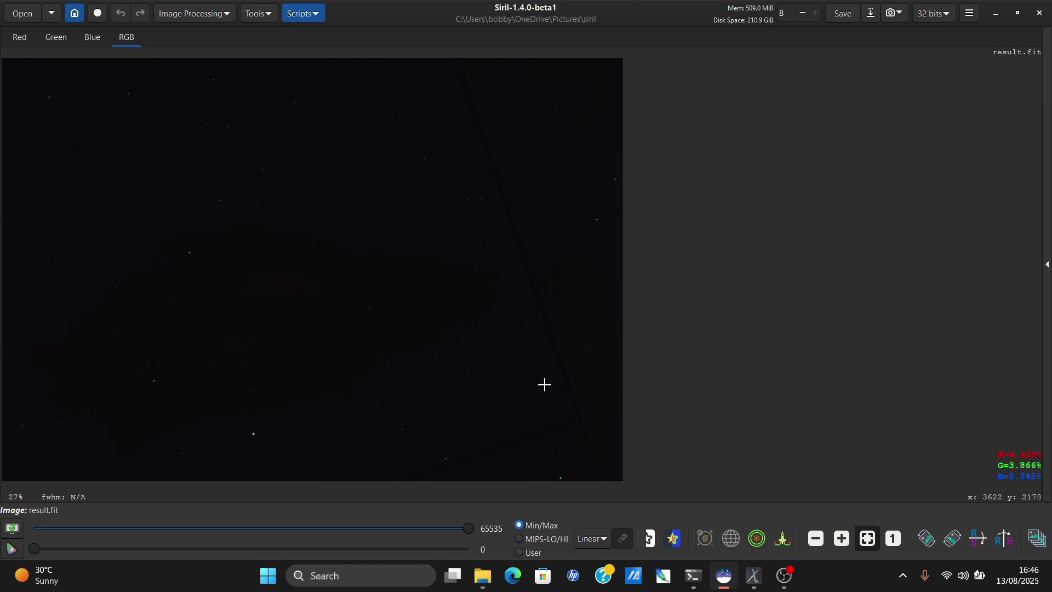
Set the image display mode to AutoStretch
{"action": "left_click", "coordinate": [595, 541]}
{"action": "left_click", "coordinate": [526, 485]}
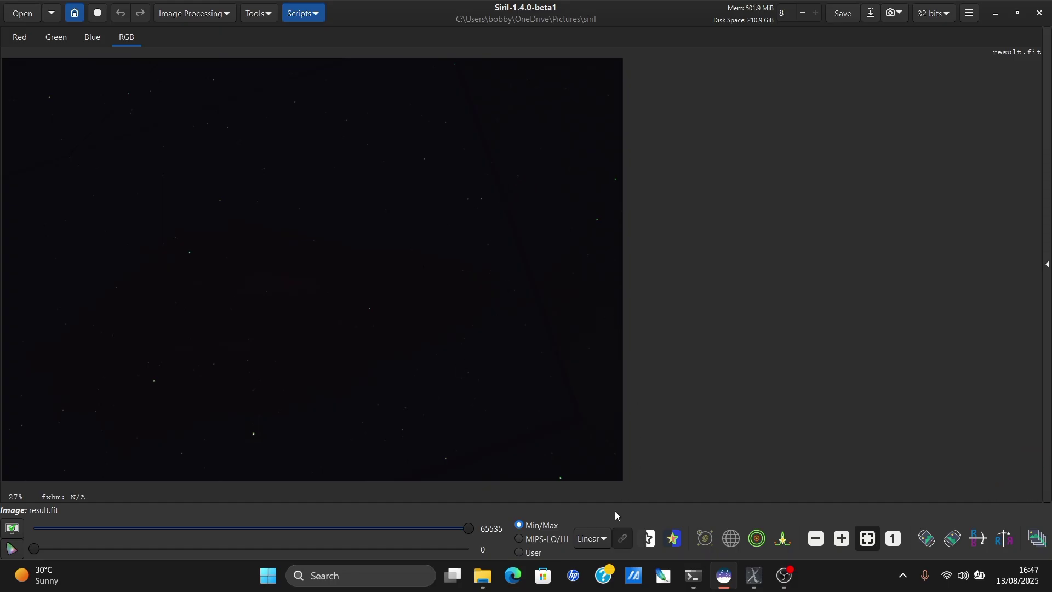
{"action": "left_click", "coordinate": [593, 540]}
{"action": "key", "text": "Escape"}
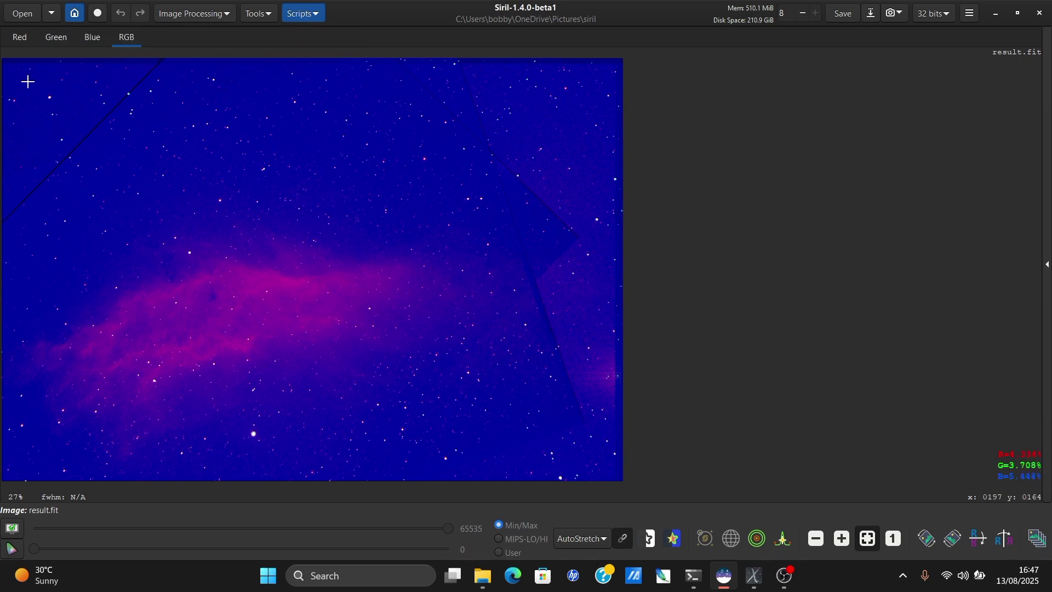
{"action": "left_click_drag", "start_coordinate": [26, 81], "coordinate": [267, 222]}
{"action": "left_click_drag", "start_coordinate": [198, 176], "coordinate": [597, 463]}
{"action": "right_click", "coordinate": [499, 349]}
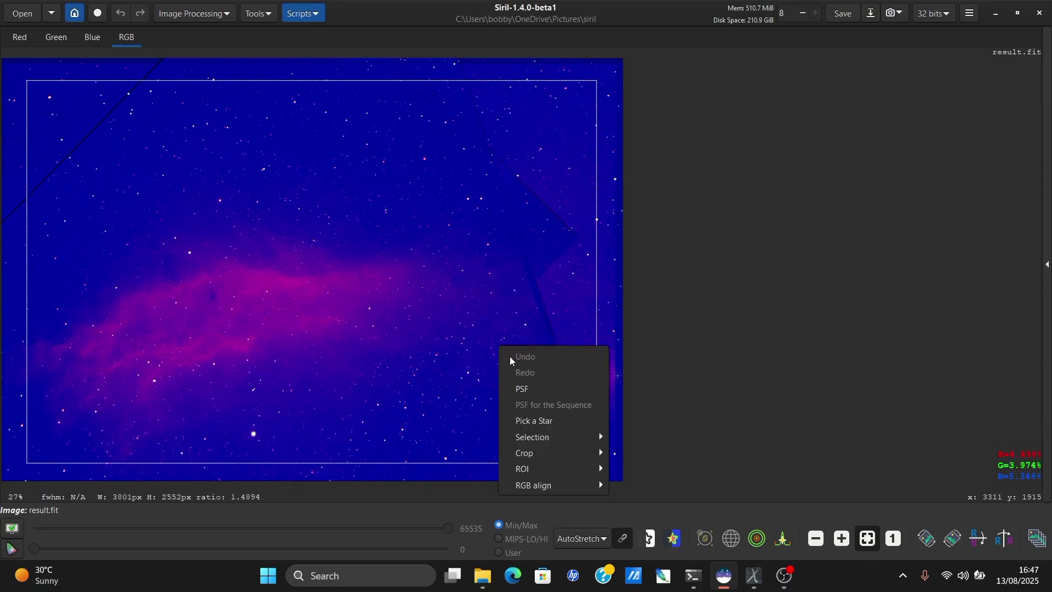
{"action": "mouse_move", "coordinate": [535, 453]}
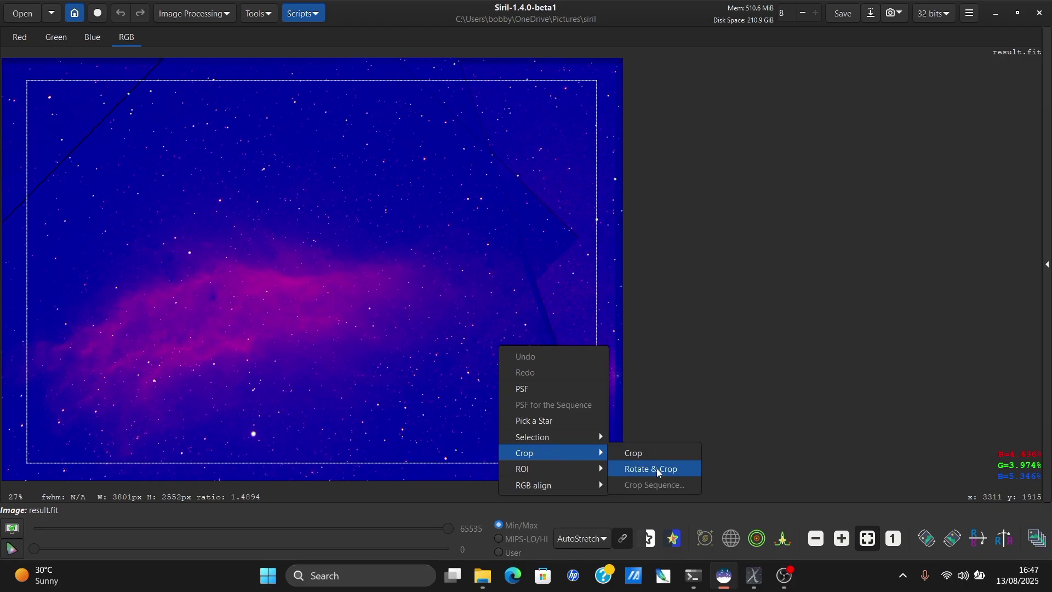
{"action": "left_click", "coordinate": [663, 298]}
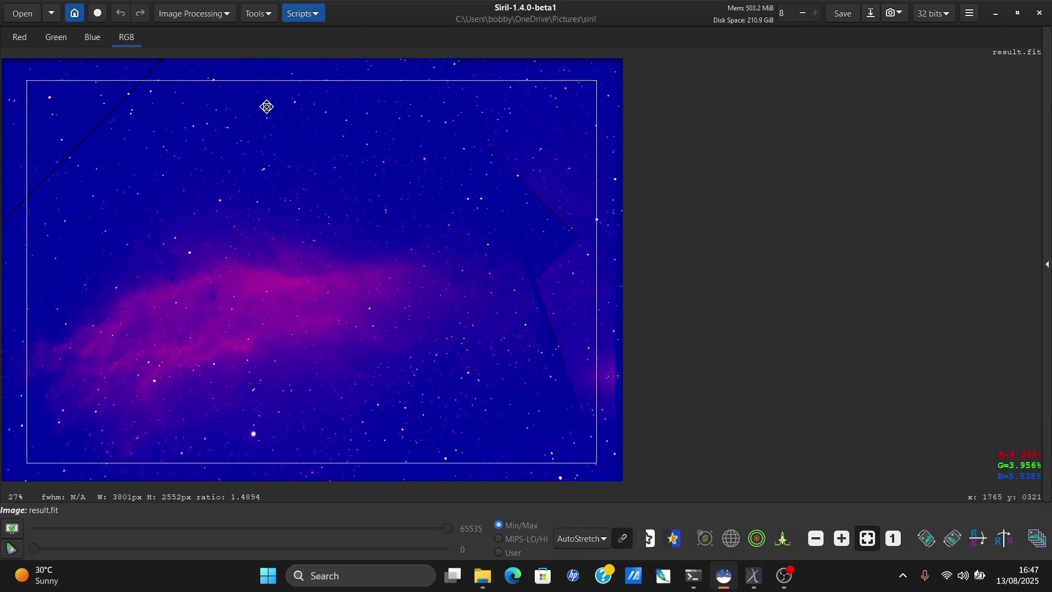
{"action": "left_click", "coordinate": [293, 72]}
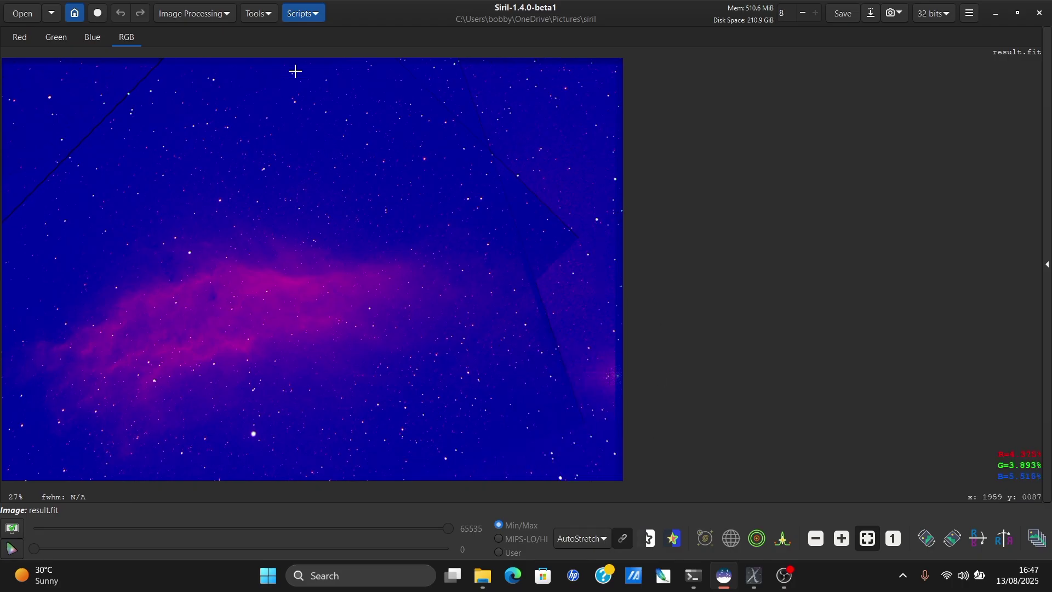
Generate background samples, compute the background with RBF interpolation and subtraction correction, and apply the extraction to the image
{"action": "left_click", "coordinate": [213, 17]}
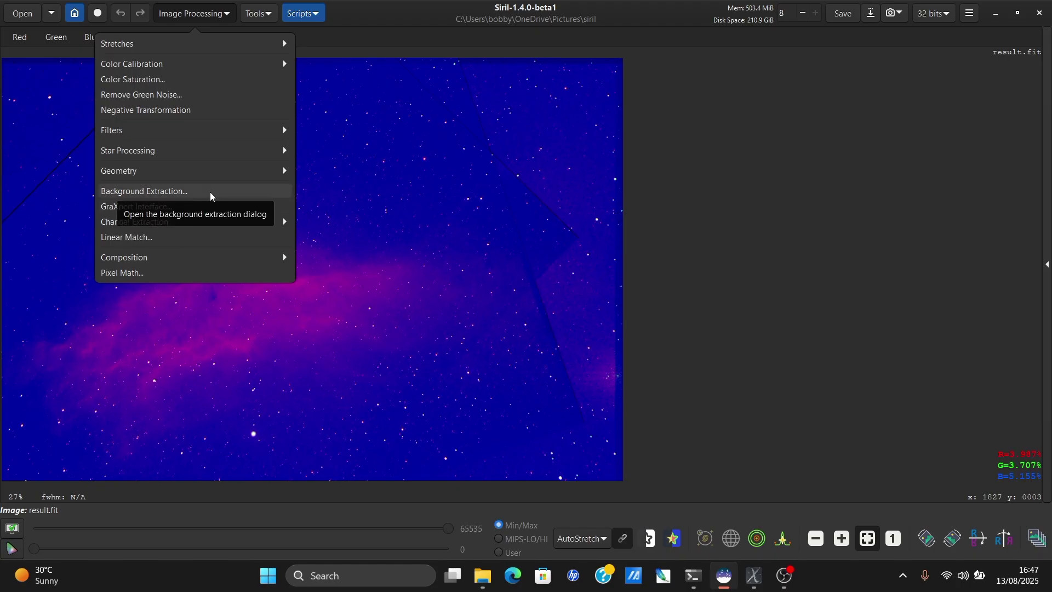
{"action": "left_click", "coordinate": [212, 194]}
{"action": "left_click_drag", "start_coordinate": [576, 94], "coordinate": [862, 65]}
{"action": "left_click", "coordinate": [749, 288]}
{"action": "left_click", "coordinate": [824, 382]}
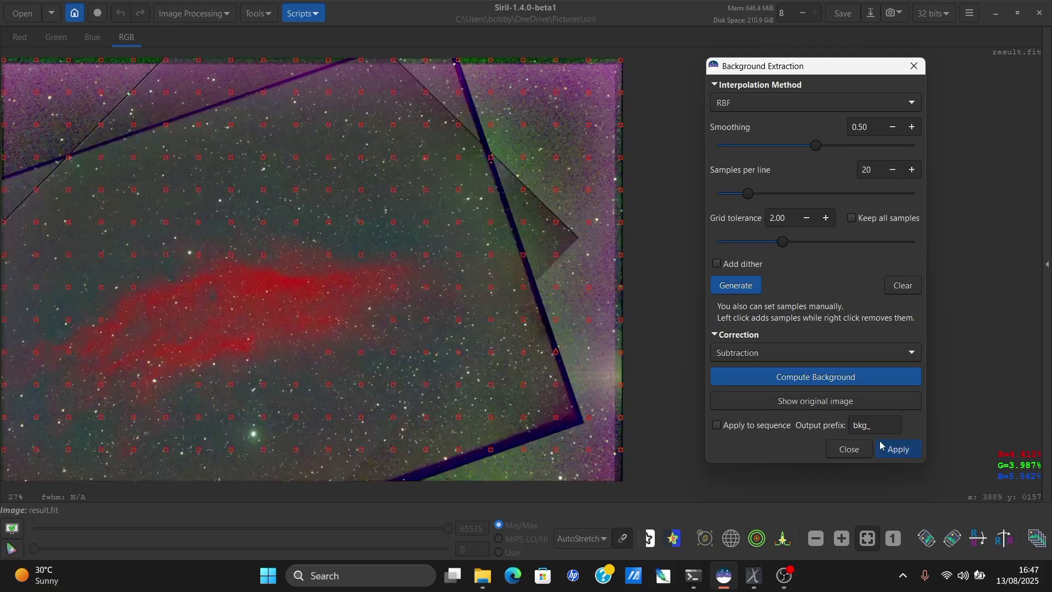
{"action": "left_click", "coordinate": [900, 450]}
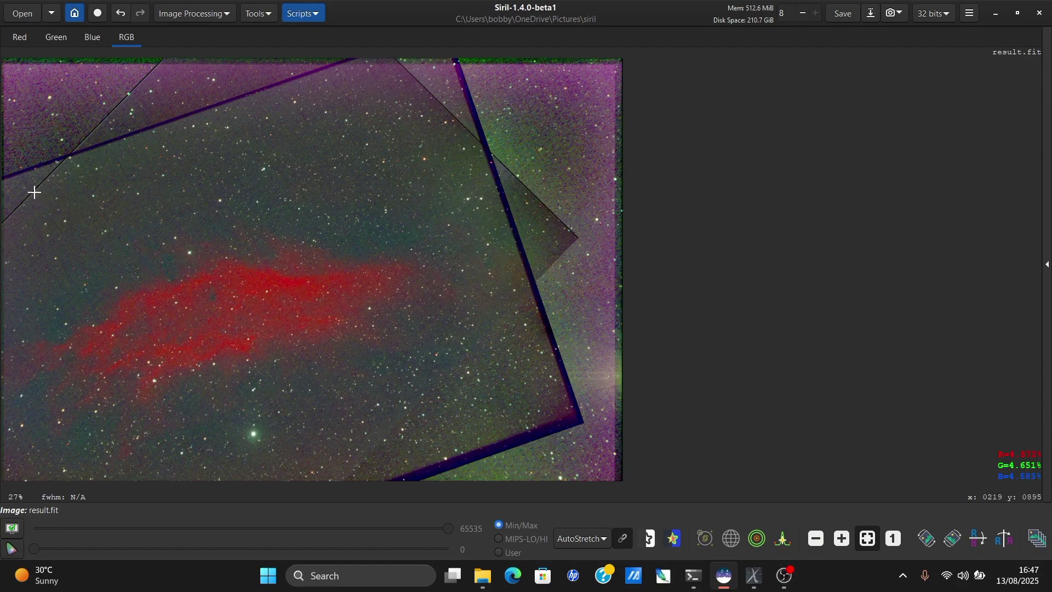
Draw a selection of about 2497 × 1634 px around the red nebula and start Rotate & Crop on it
{"action": "left_click_drag", "start_coordinate": [37, 193], "coordinate": [411, 439]}
{"action": "left_click_drag", "start_coordinate": [397, 376], "coordinate": [361, 369]}
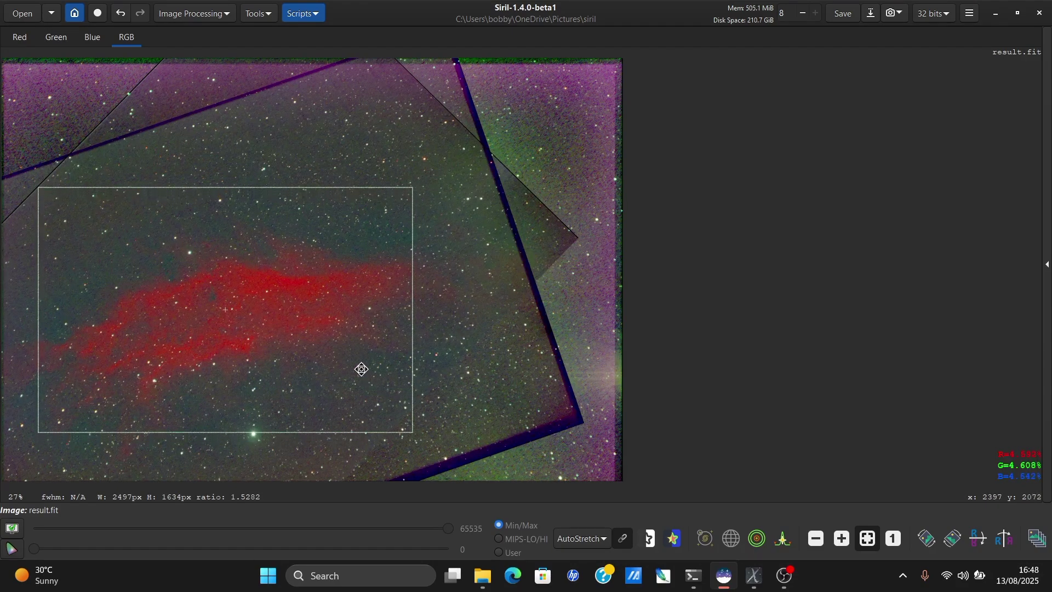
{"action": "right_click", "coordinate": [422, 352]}
{"action": "left_click", "coordinate": [465, 307]}
{"action": "right_click", "coordinate": [467, 311]}
{"action": "mouse_move", "coordinate": [516, 416]}
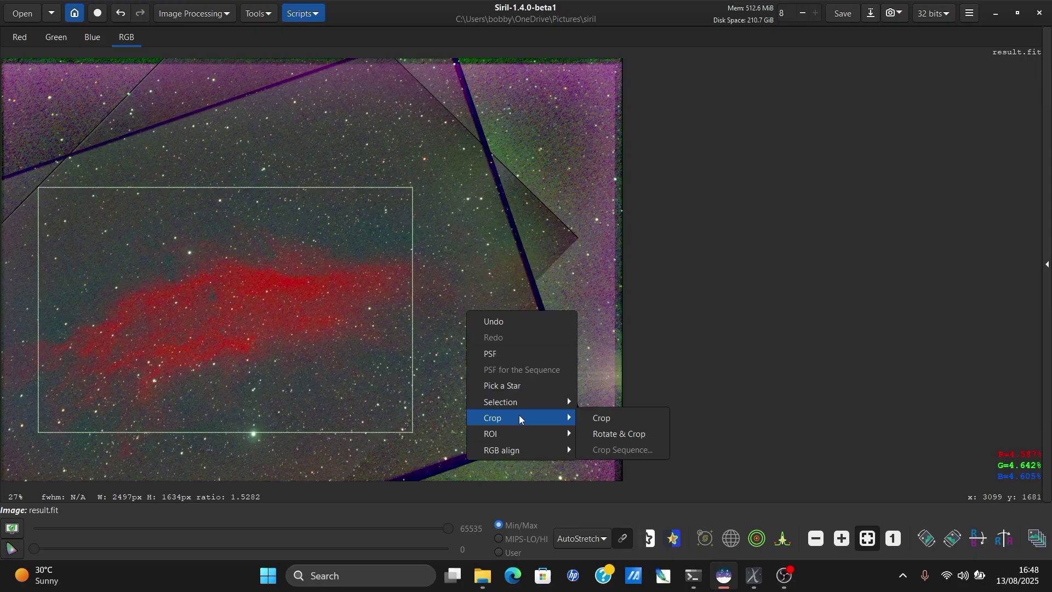
{"action": "left_click", "coordinate": [630, 433]}
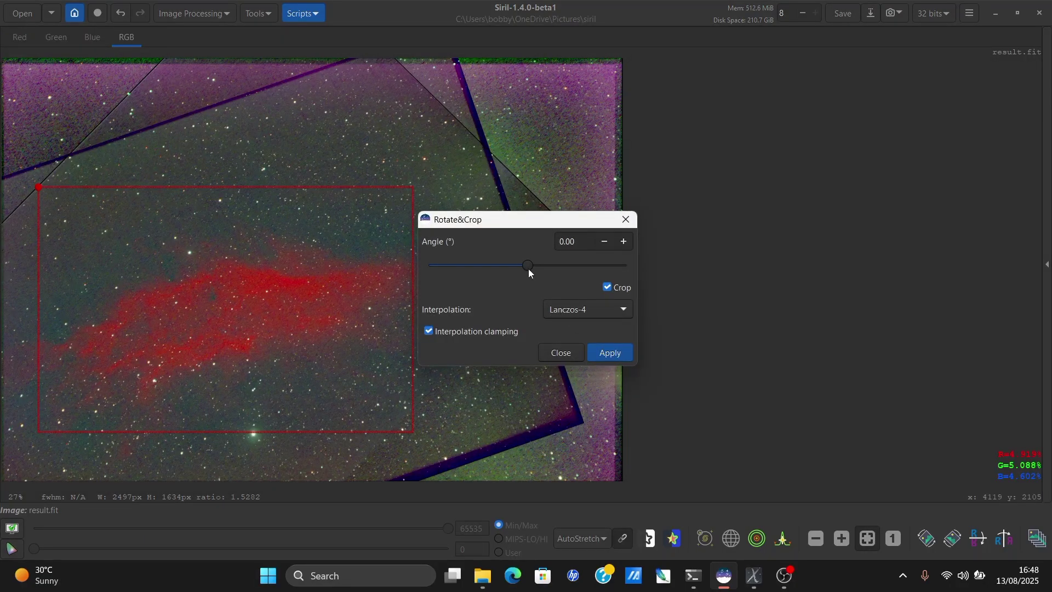
Set the crop frame's rotation angle to about 18.10°, with the dialog moved off the image
{"action": "left_click_drag", "start_coordinate": [528, 269], "coordinate": [536, 269]}
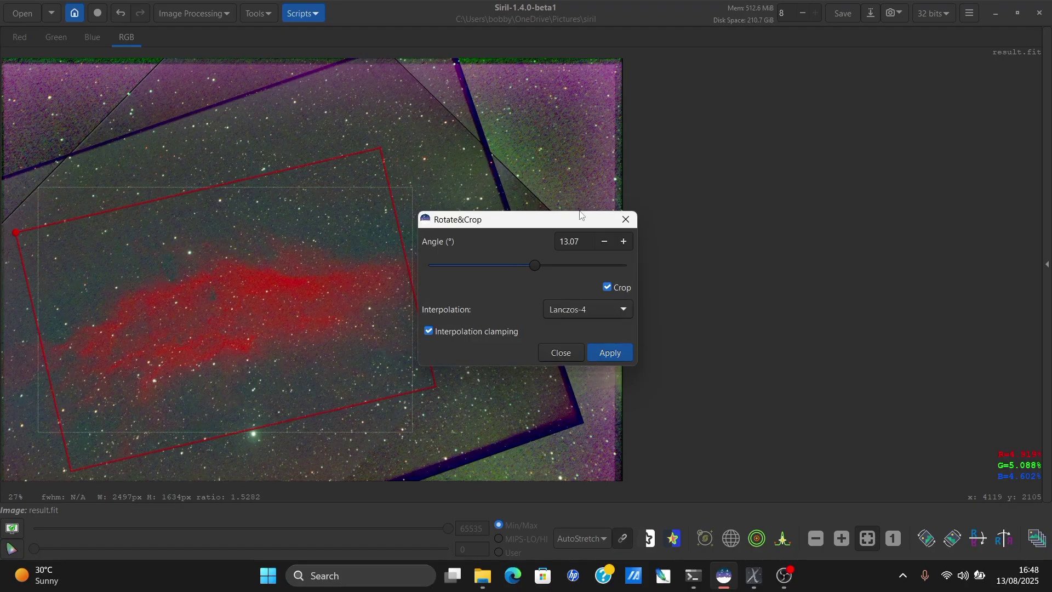
{"action": "left_click_drag", "start_coordinate": [581, 214], "coordinate": [781, 137]}
{"action": "left_click", "coordinate": [739, 187]}
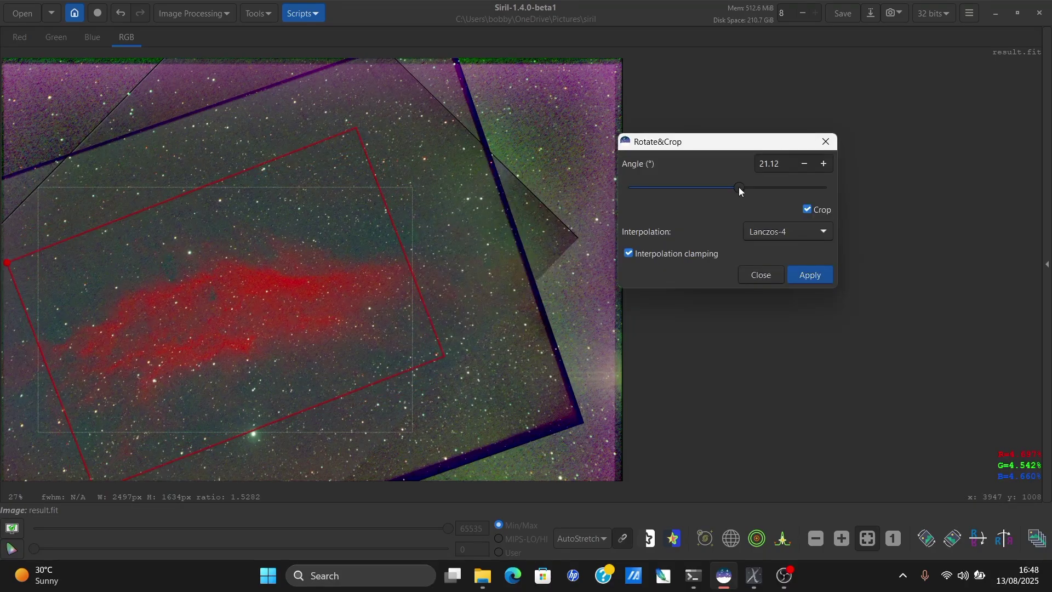
{"action": "left_click_drag", "start_coordinate": [740, 189], "coordinate": [738, 190]}
Resize and reposition the rotated crop frame around the red nebula to about 2625 × 1591 px
{"action": "left_click_drag", "start_coordinate": [257, 429], "coordinate": [265, 411]}
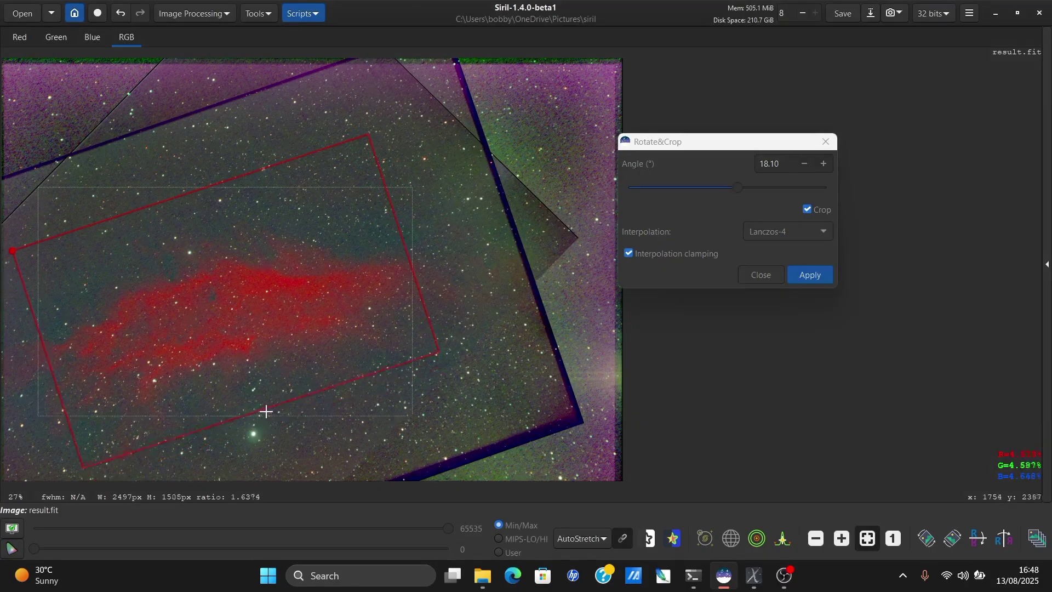
{"action": "left_click_drag", "start_coordinate": [244, 343], "coordinate": [257, 334]}
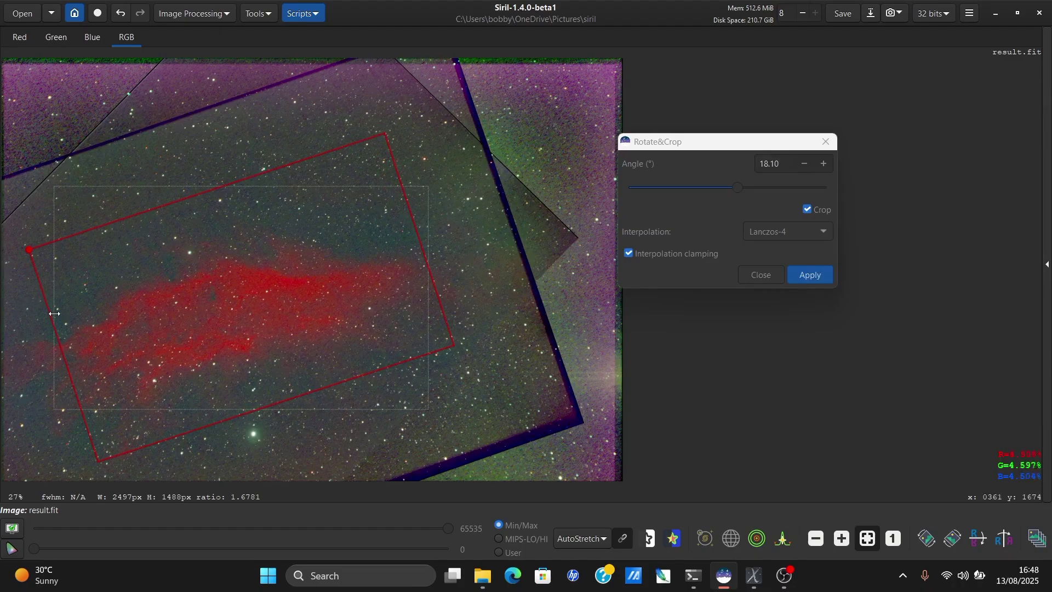
{"action": "left_click_drag", "start_coordinate": [51, 308], "coordinate": [35, 310]}
{"action": "left_click_drag", "start_coordinate": [157, 187], "coordinate": [157, 167]}
{"action": "left_click_drag", "start_coordinate": [247, 166], "coordinate": [248, 190]}
{"action": "left_click_drag", "start_coordinate": [197, 303], "coordinate": [205, 311]}
{"action": "left_click_drag", "start_coordinate": [201, 311], "coordinate": [195, 317]}
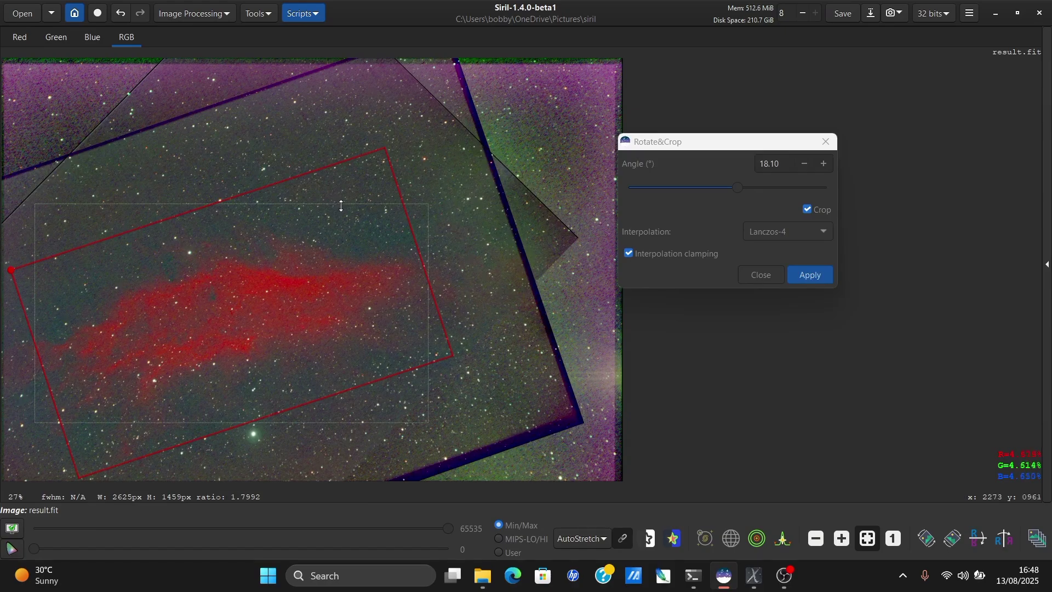
{"action": "left_click_drag", "start_coordinate": [341, 206], "coordinate": [328, 184]}
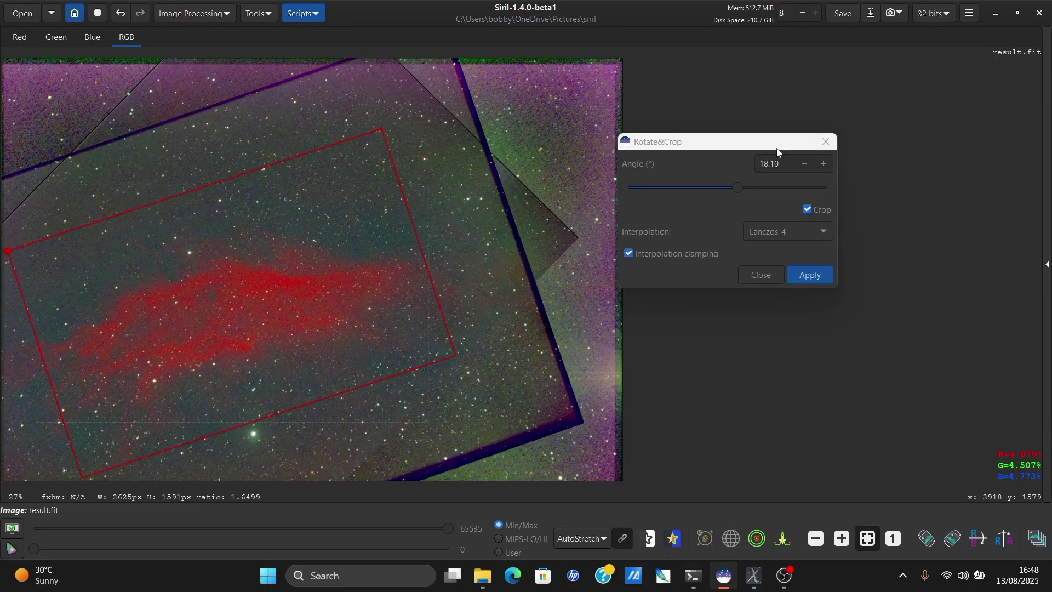
Restart Rotate & Crop on the selection with the 18.10° angle and undo the background extraction
{"action": "left_click", "coordinate": [826, 142]}
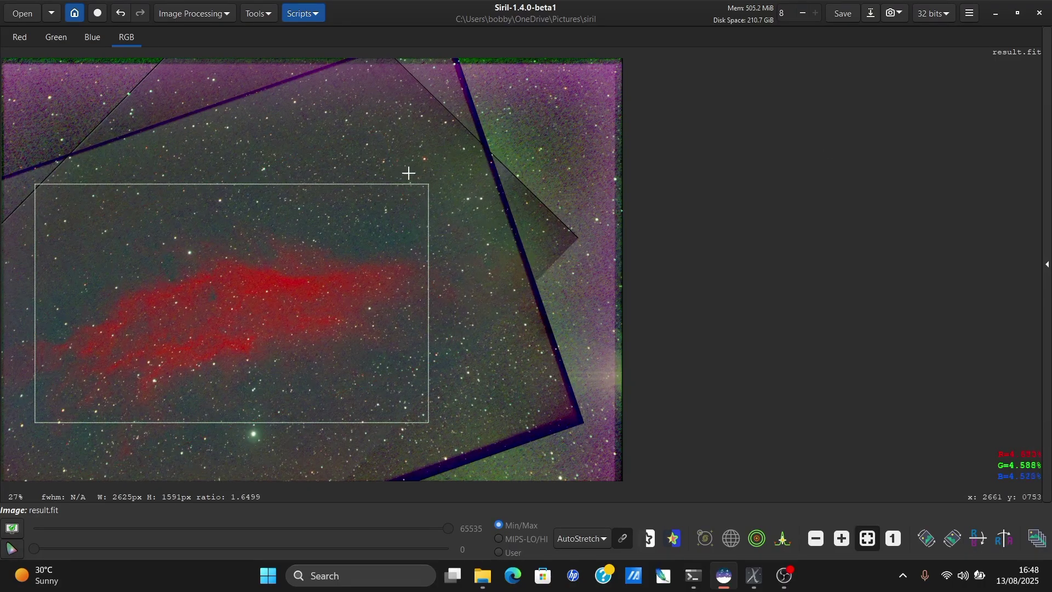
{"action": "right_click", "coordinate": [427, 188]}
{"action": "mouse_move", "coordinate": [478, 293]}
{"action": "left_click", "coordinate": [544, 308]}
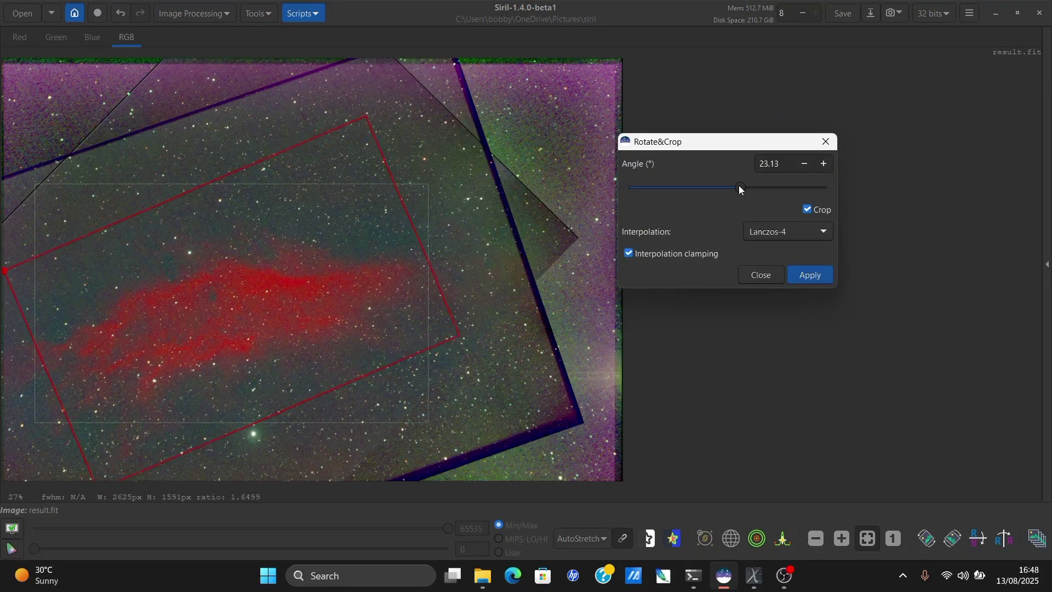
{"action": "left_click", "coordinate": [236, 317]}
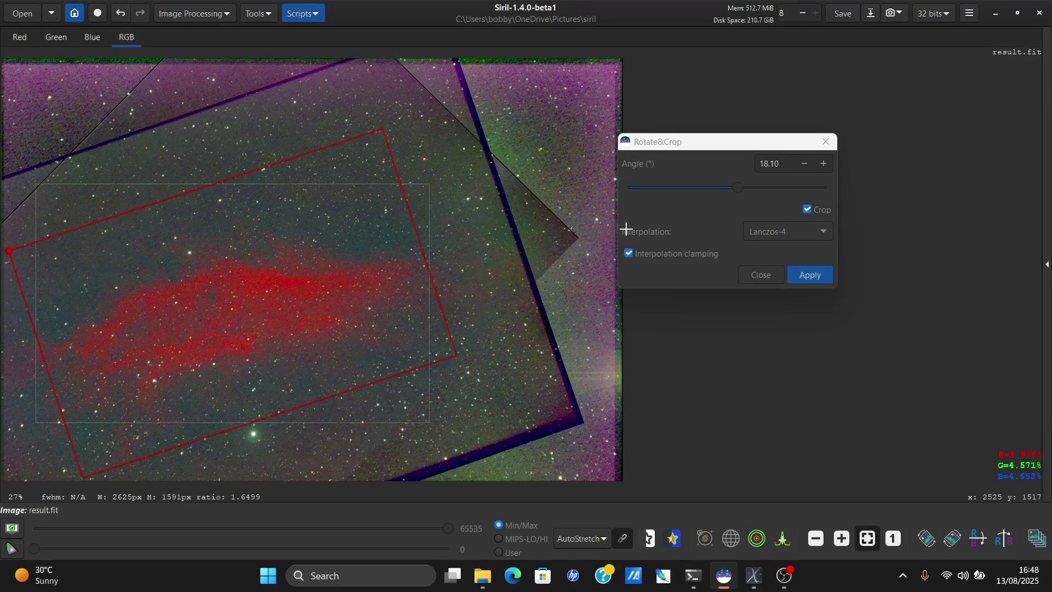
{"action": "left_click", "coordinate": [124, 13]}
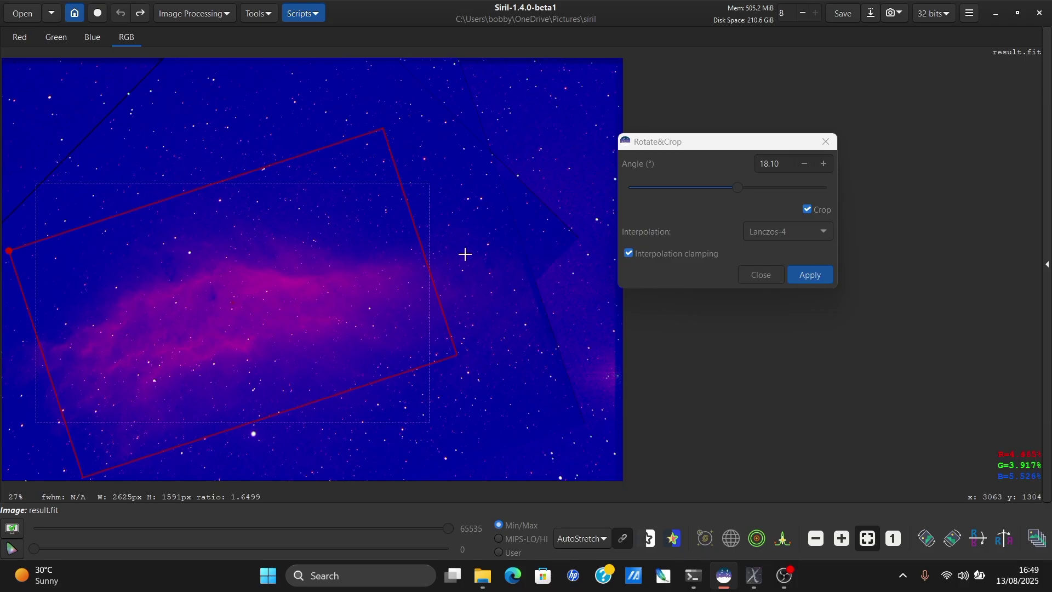
Apply the rotation and crop to the image and flip the result upside down as a mirror image
{"action": "left_click", "coordinate": [813, 275]}
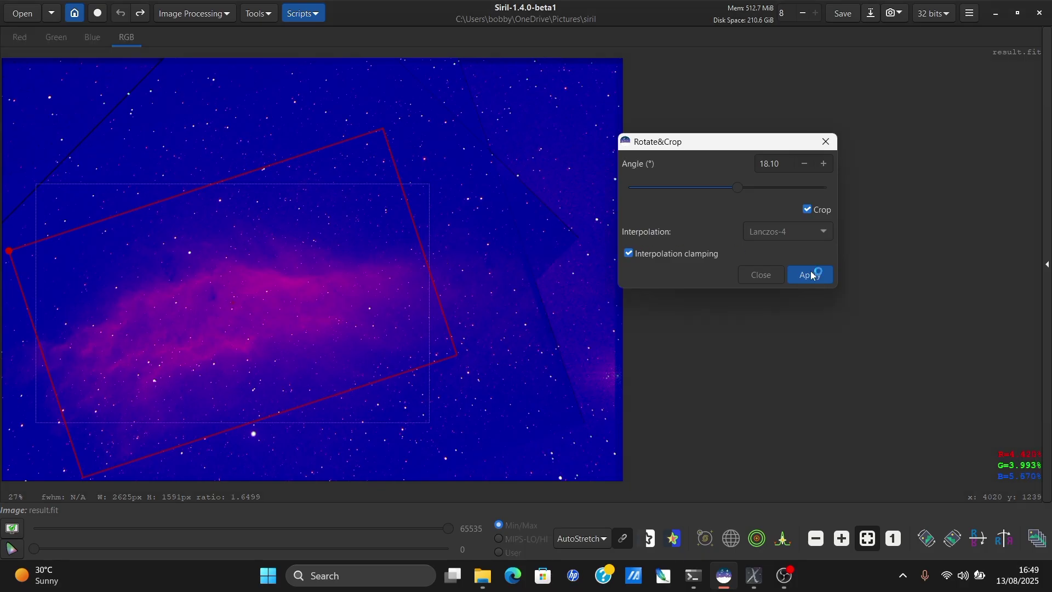
{"action": "left_click", "coordinate": [827, 141]}
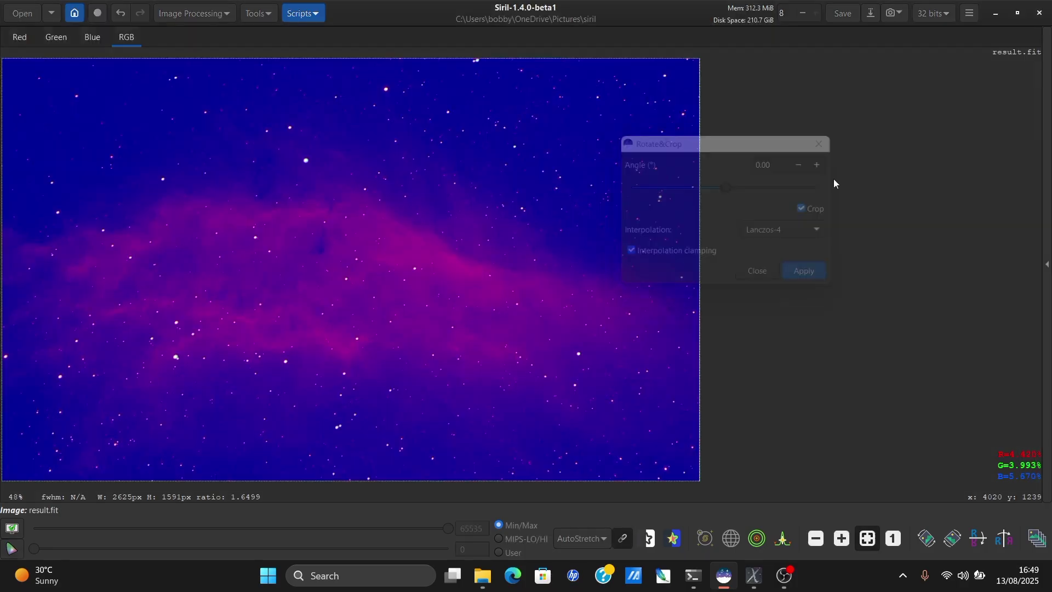
{"action": "left_click", "coordinate": [979, 539]}
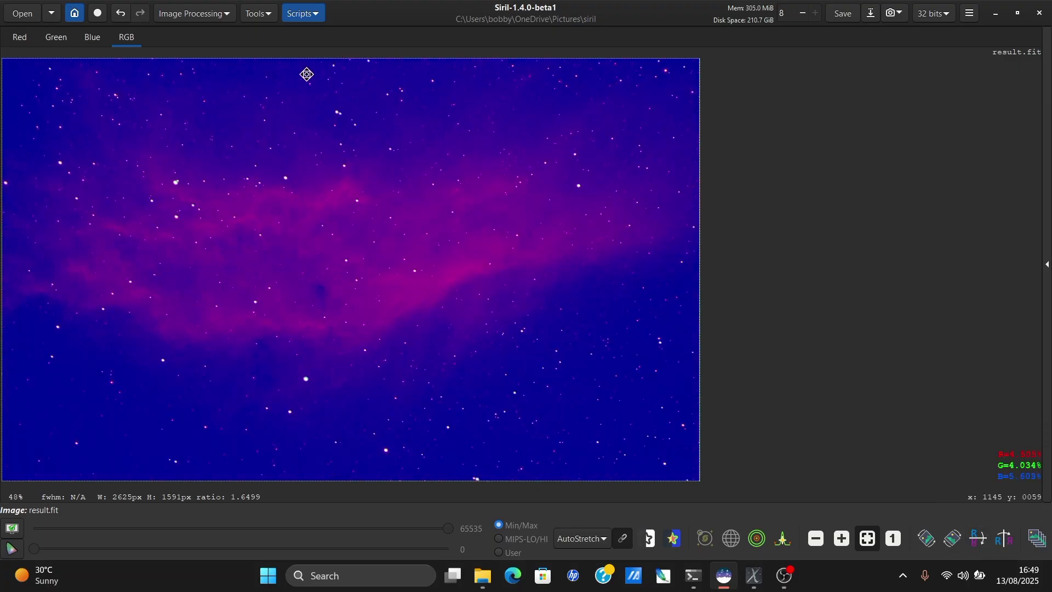
Check the StarNet and GraXpert executable locations in the Miscellaneous preferences
{"action": "left_click", "coordinate": [206, 15]}
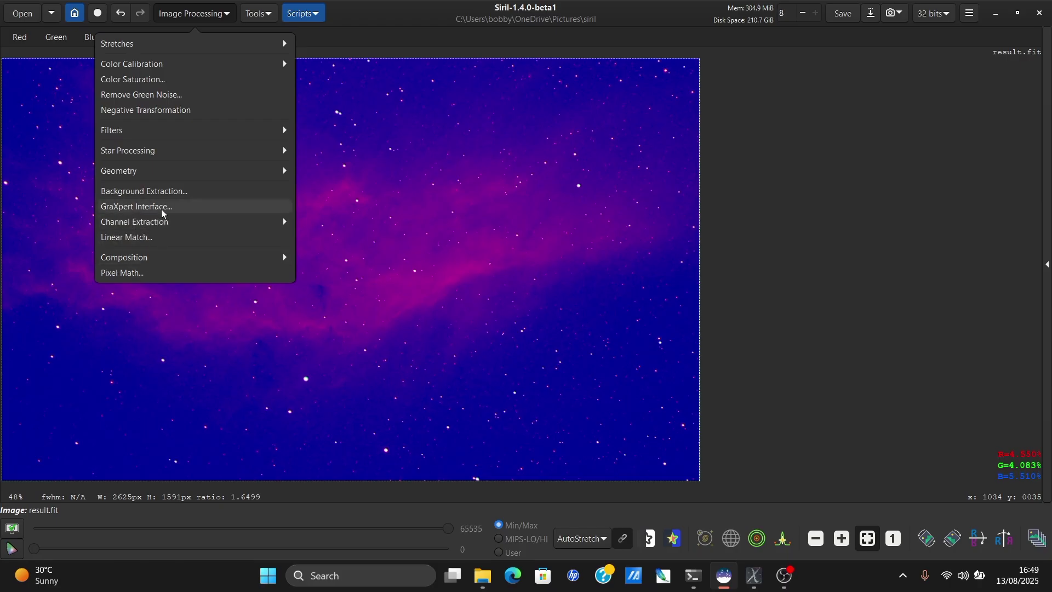
{"action": "left_click", "coordinate": [968, 16]}
{"action": "left_click", "coordinate": [967, 16]}
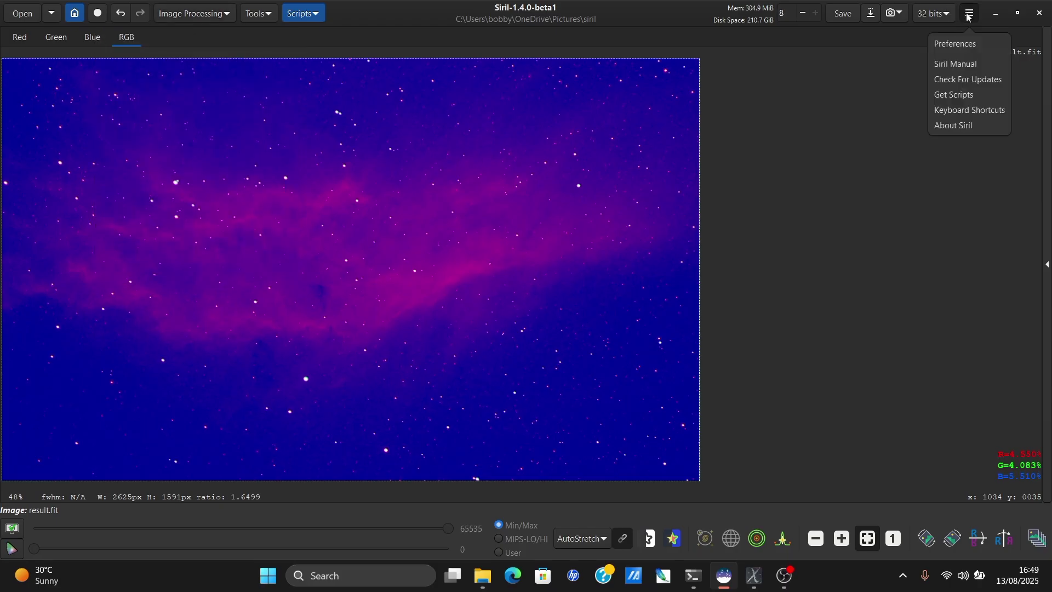
{"action": "left_click", "coordinate": [971, 13]}
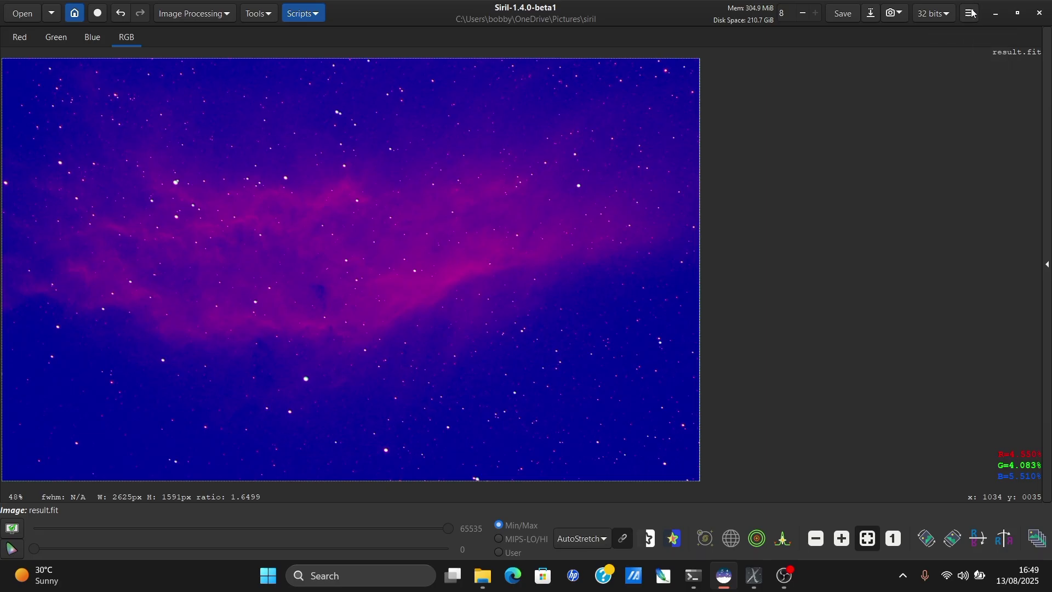
{"action": "left_click", "coordinate": [971, 15]}
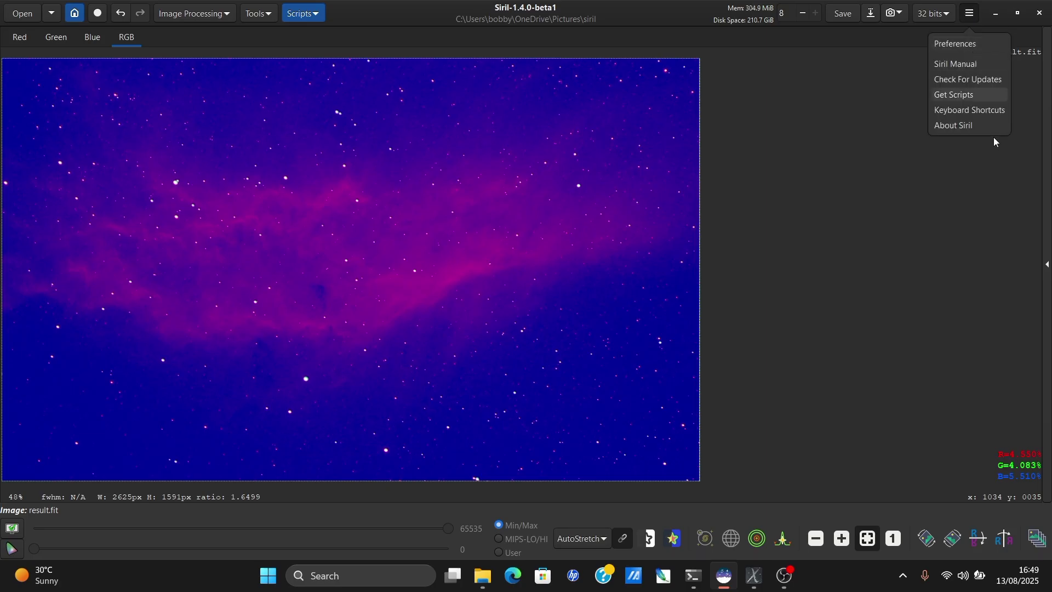
{"action": "left_click", "coordinate": [979, 48]}
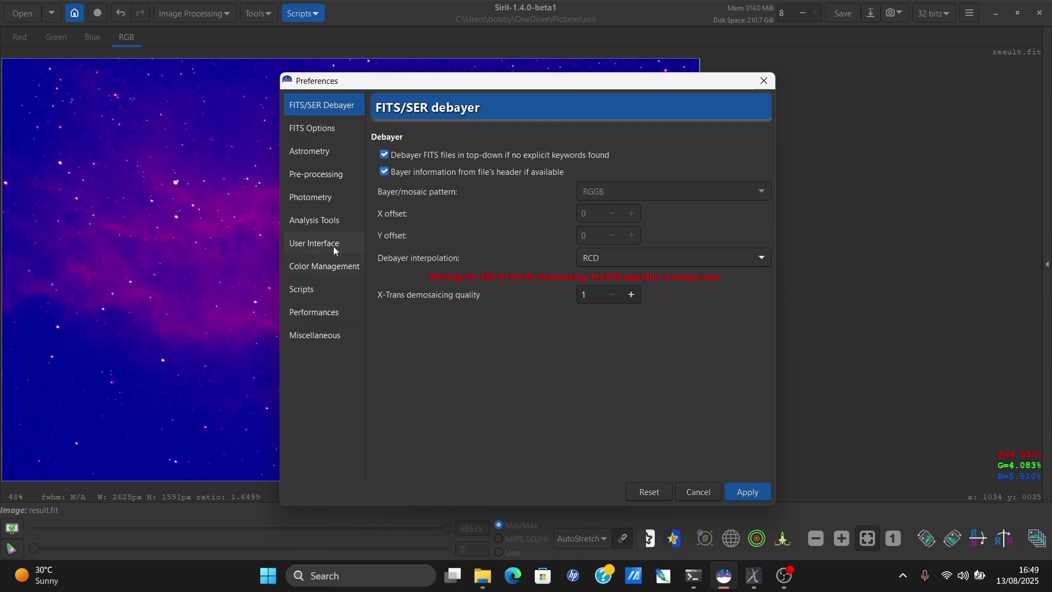
{"action": "left_click", "coordinate": [337, 313]}
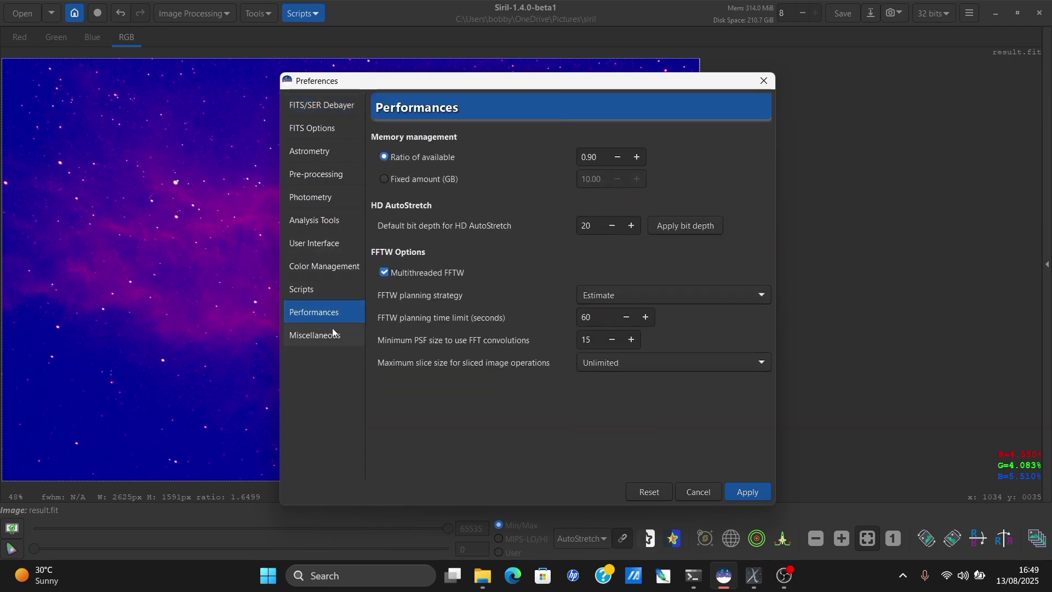
{"action": "left_click", "coordinate": [333, 332]}
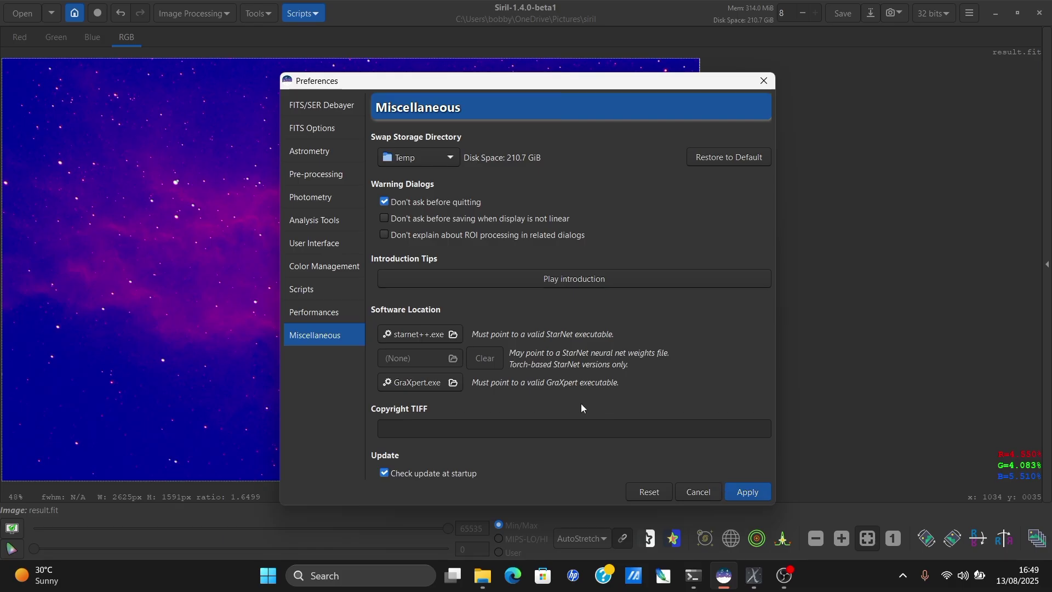
{"action": "left_click", "coordinate": [732, 489]}
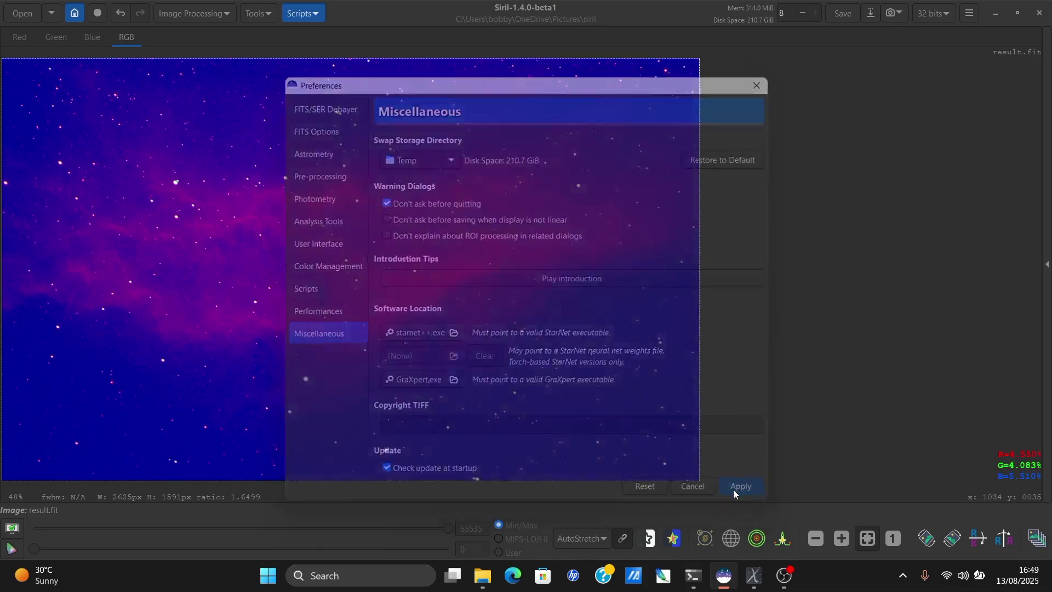
Try a manual background extraction with samples placed in the dark sky around the nebula, computed with RBF interpolation and subtraction correction
{"action": "left_click", "coordinate": [216, 18]}
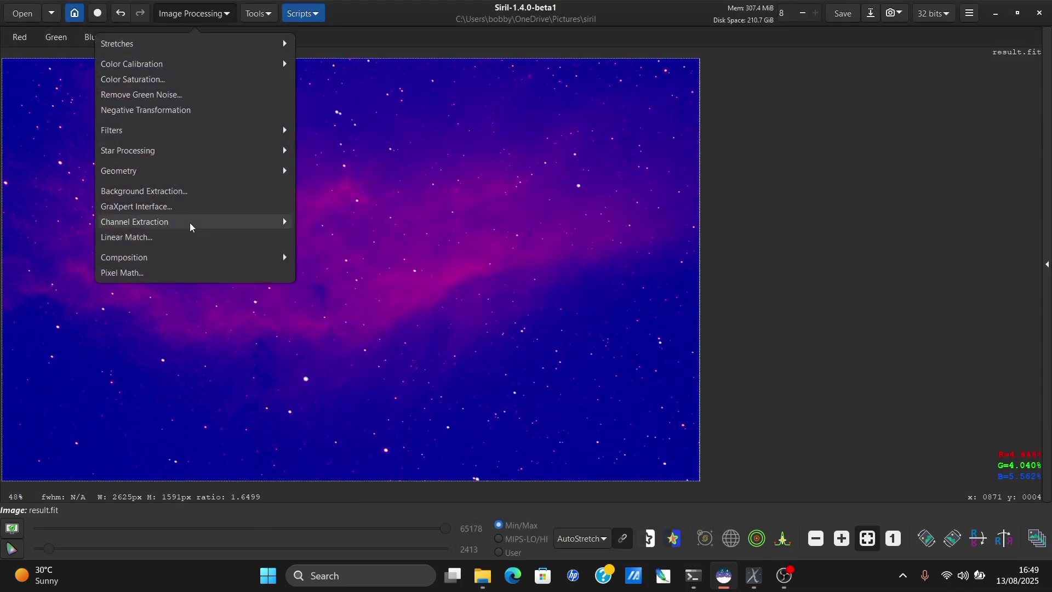
{"action": "left_click", "coordinate": [198, 191]}
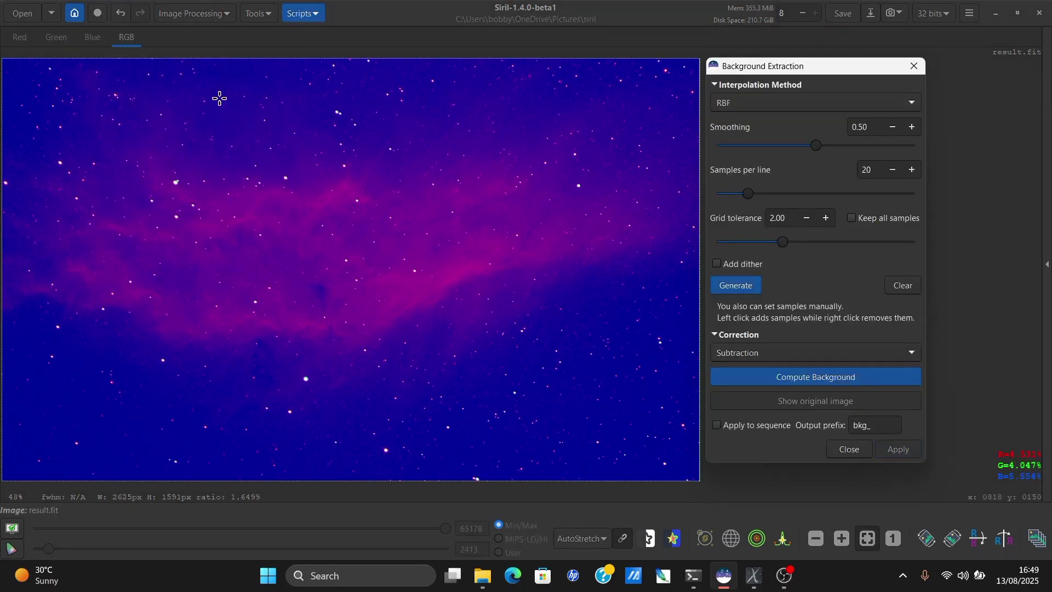
{"action": "left_click", "coordinate": [240, 79]}
{"action": "left_click", "coordinate": [87, 110]}
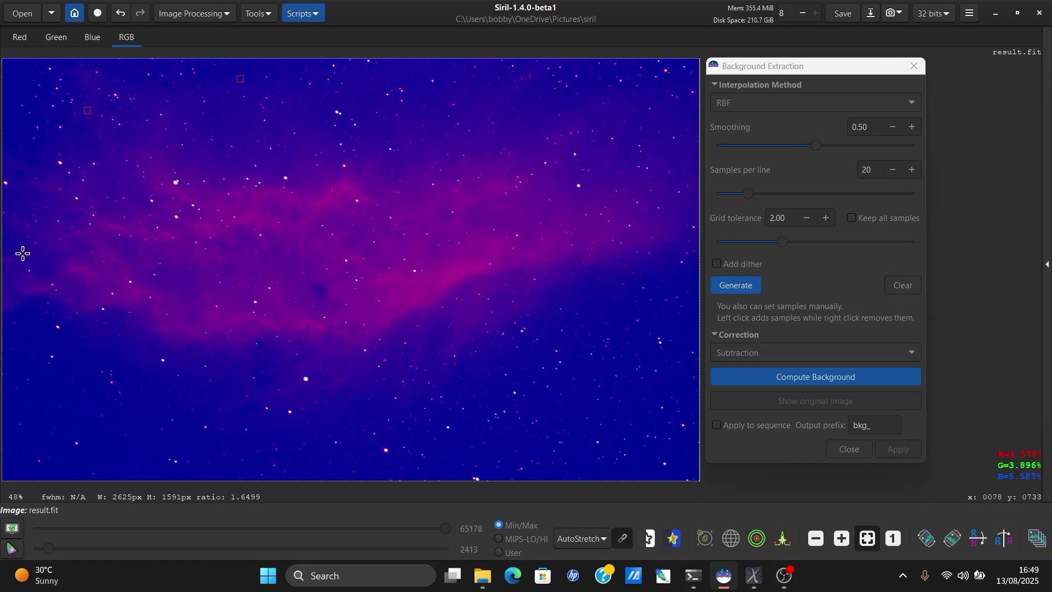
{"action": "left_click", "coordinate": [31, 337]}
{"action": "left_click", "coordinate": [88, 410]}
{"action": "left_click", "coordinate": [137, 457]}
{"action": "left_click", "coordinate": [226, 396]}
{"action": "left_click", "coordinate": [330, 425]}
{"action": "left_click", "coordinate": [395, 472]}
{"action": "left_click", "coordinate": [461, 377]}
{"action": "left_click", "coordinate": [612, 317]}
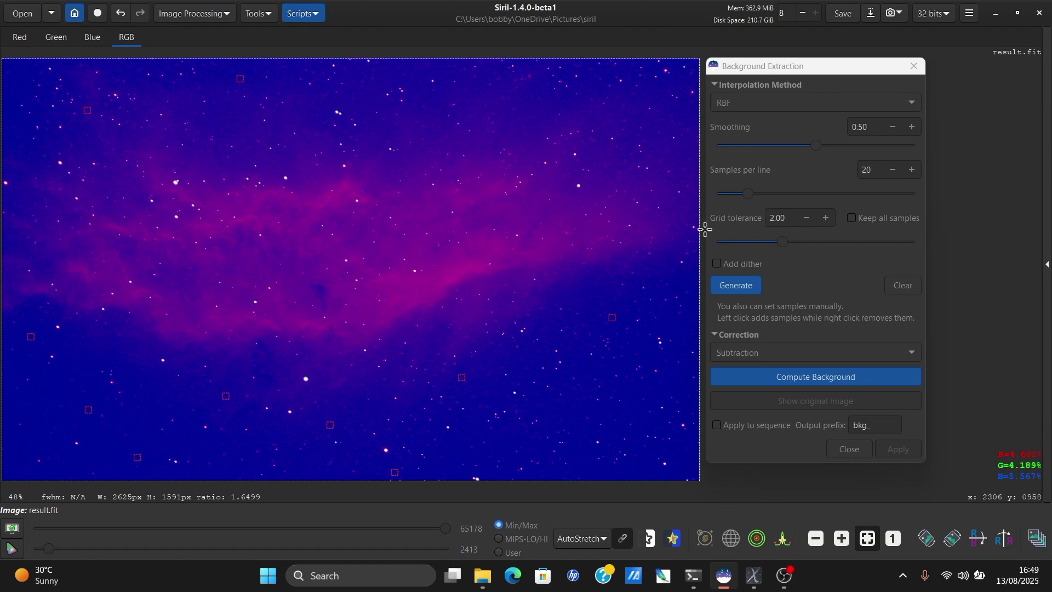
{"action": "left_click", "coordinate": [689, 325]}
{"action": "left_click", "coordinate": [683, 461]}
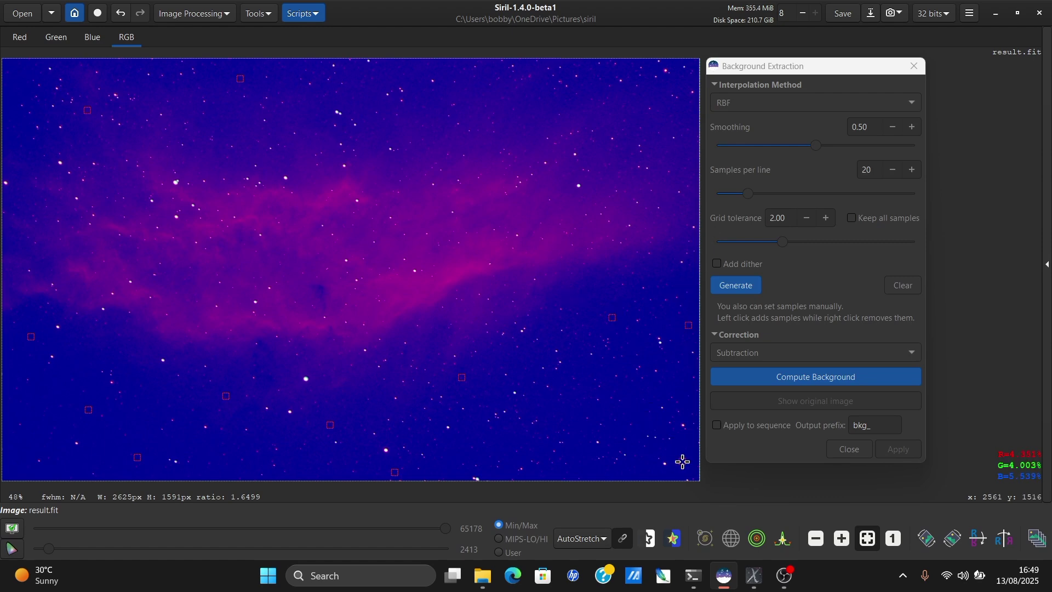
{"action": "left_click", "coordinate": [632, 397]}
{"action": "left_click", "coordinate": [562, 416]}
{"action": "left_click", "coordinate": [572, 469]}
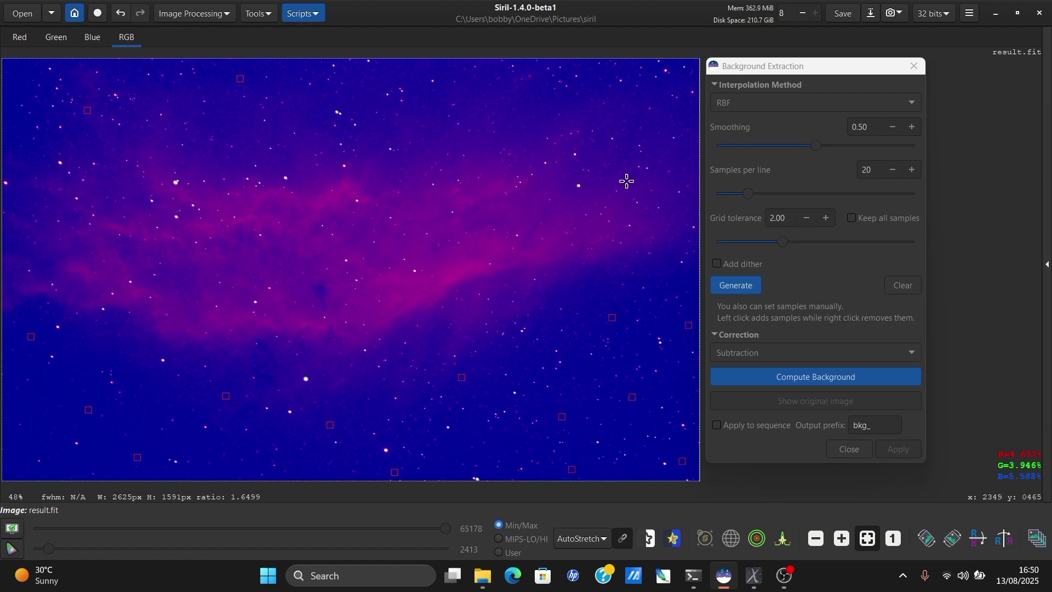
{"action": "left_click", "coordinate": [539, 105]}
{"action": "left_click", "coordinate": [581, 89]}
{"action": "left_click", "coordinate": [655, 91]}
{"action": "left_click", "coordinate": [415, 64]}
{"action": "left_click", "coordinate": [438, 103]}
{"action": "left_click", "coordinate": [310, 111]}
{"action": "left_click", "coordinate": [232, 134]}
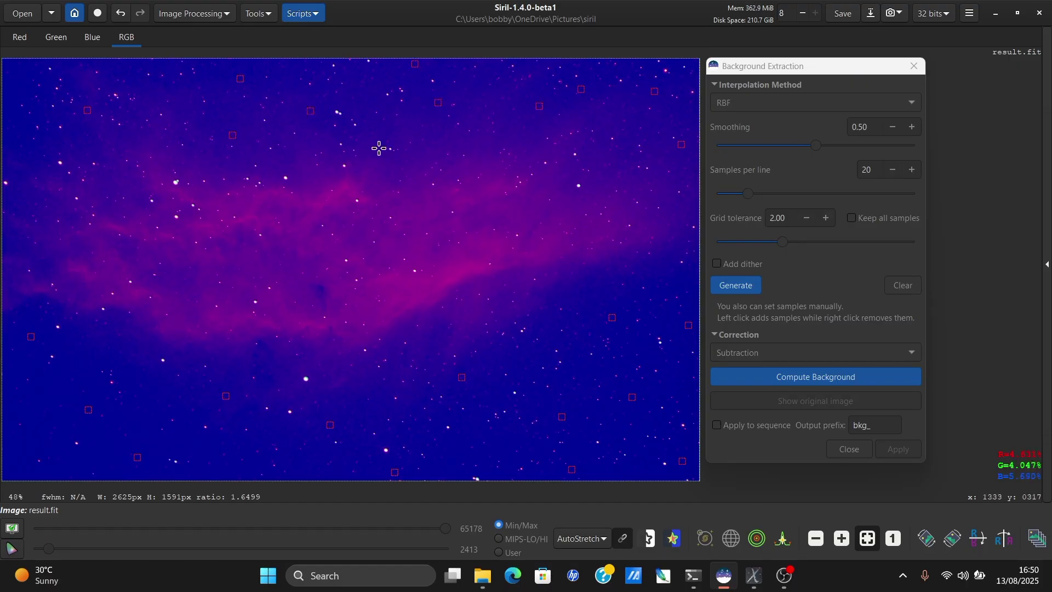
{"action": "left_click", "coordinate": [798, 378]}
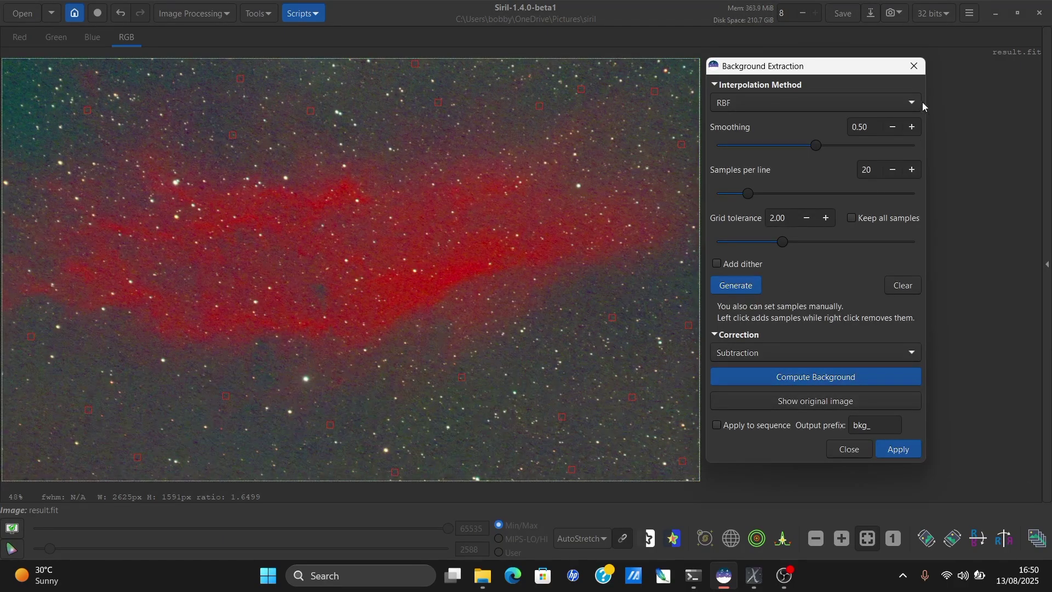
{"action": "left_click", "coordinate": [910, 71]}
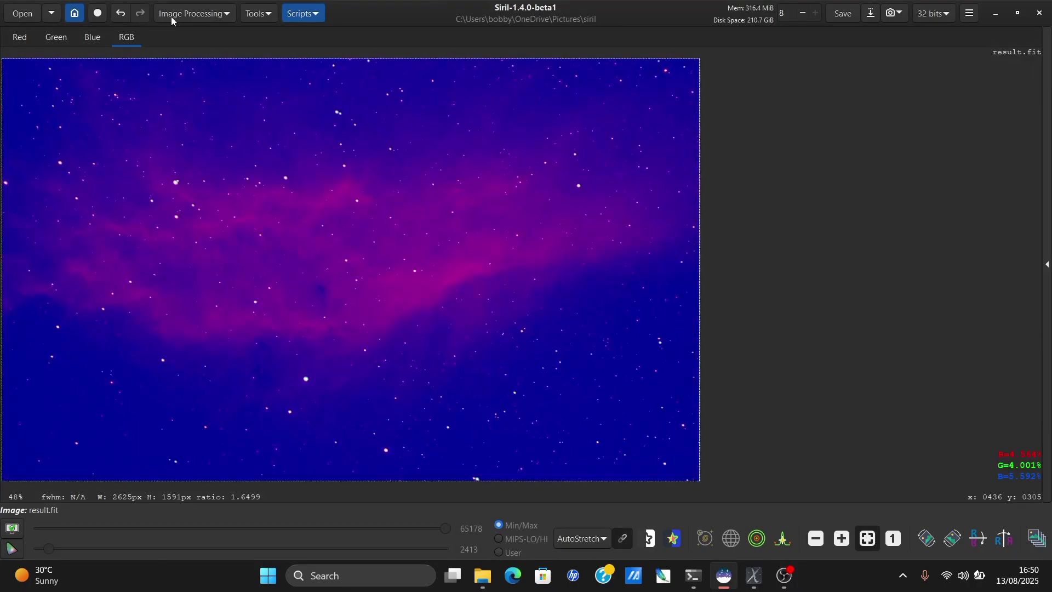
Run GraXpert background extraction on the cropped image with the AI algorithm, smoothing 0.40 and the latest model
{"action": "left_click", "coordinate": [176, 14]}
{"action": "left_click", "coordinate": [168, 207]}
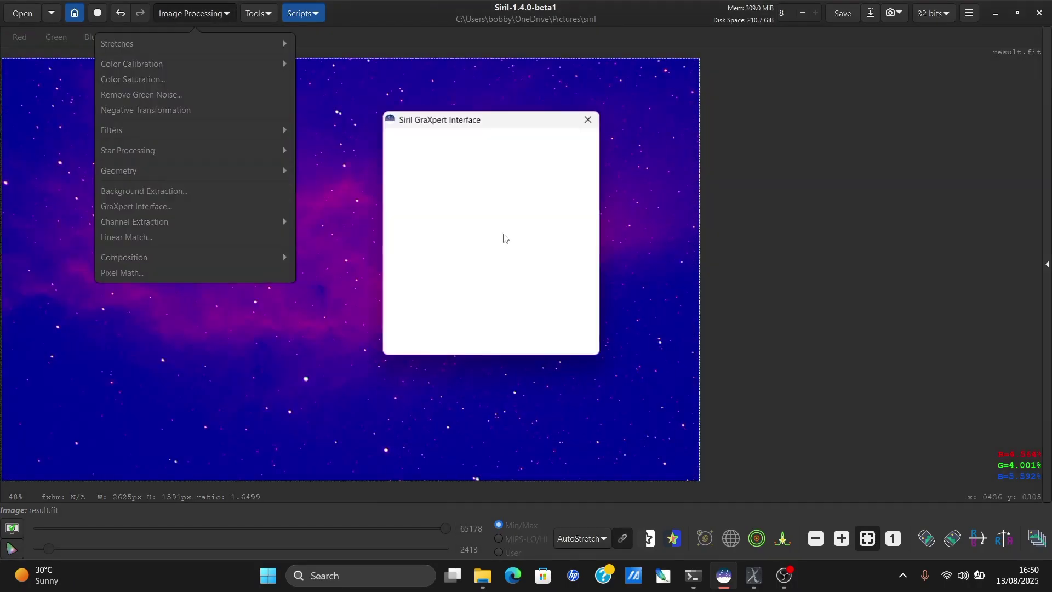
{"action": "left_click_drag", "start_coordinate": [517, 121], "coordinate": [753, 114]}
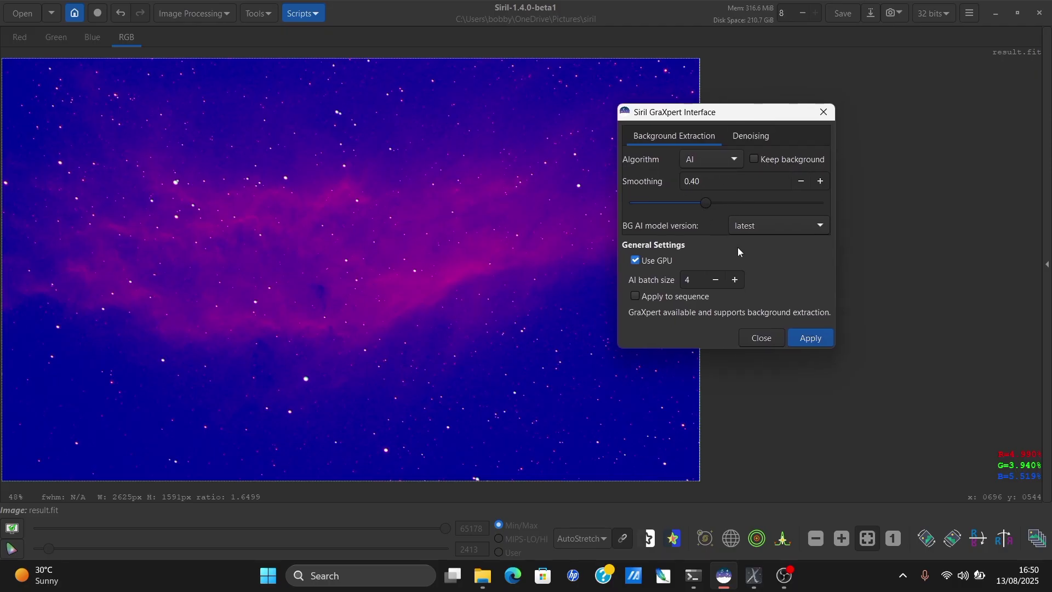
{"action": "left_click", "coordinate": [802, 341]}
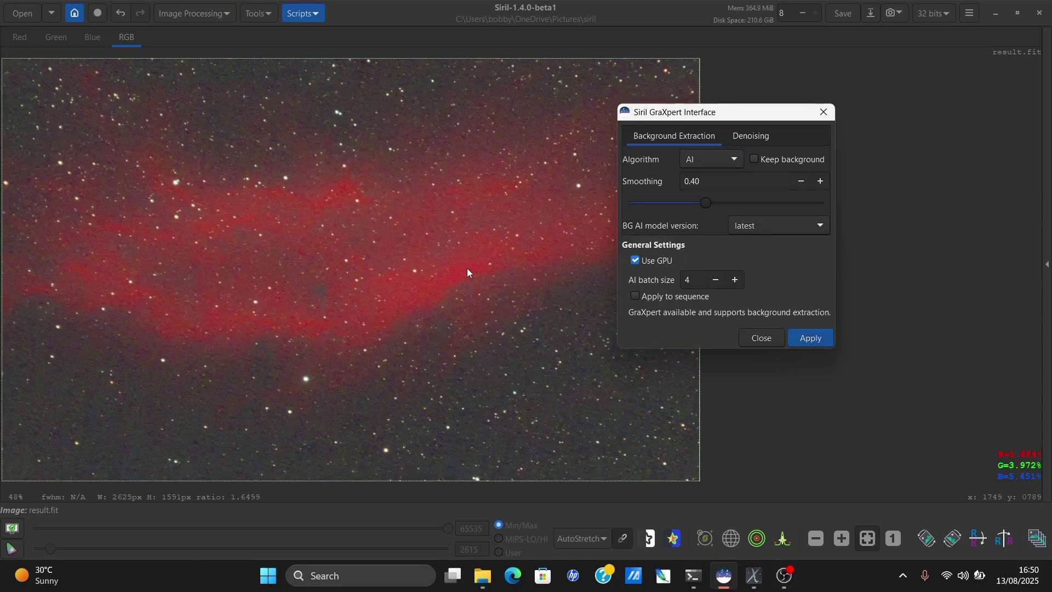
{"action": "left_click", "coordinate": [823, 113]}
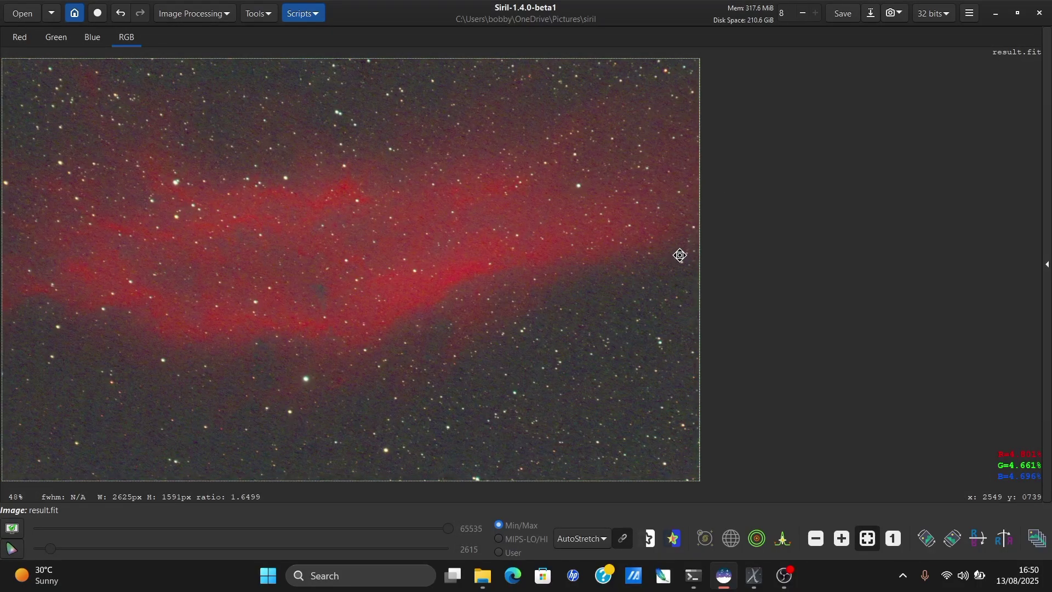
Repeat the GraXpert AI background extraction with smoothing 0.40 and move its dialog clear of the image
{"action": "left_click", "coordinate": [181, 13]}
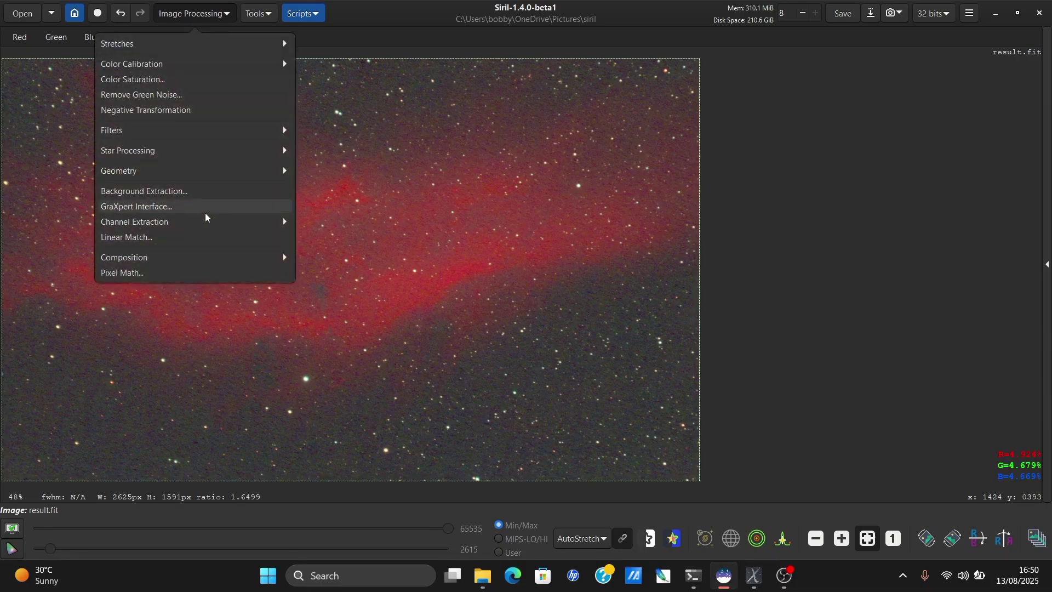
{"action": "left_click", "coordinate": [206, 214]}
{"action": "left_click", "coordinate": [607, 400]}
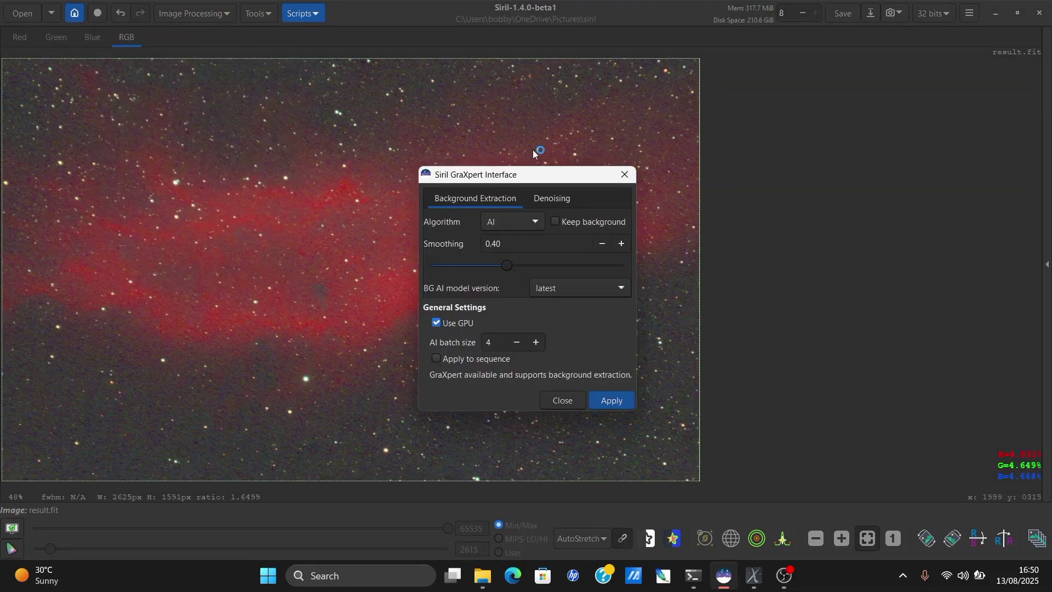
{"action": "left_click_drag", "start_coordinate": [536, 177], "coordinate": [848, 107]}
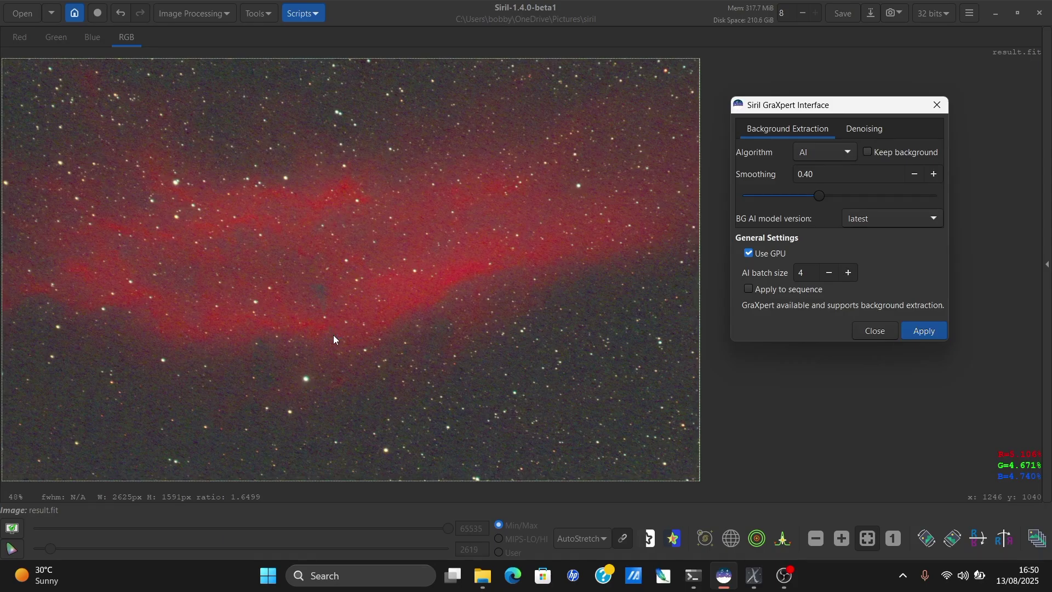
Close the GraXpert interface and undo the last two GraXpert background extractions
{"action": "left_click", "coordinate": [937, 105]}
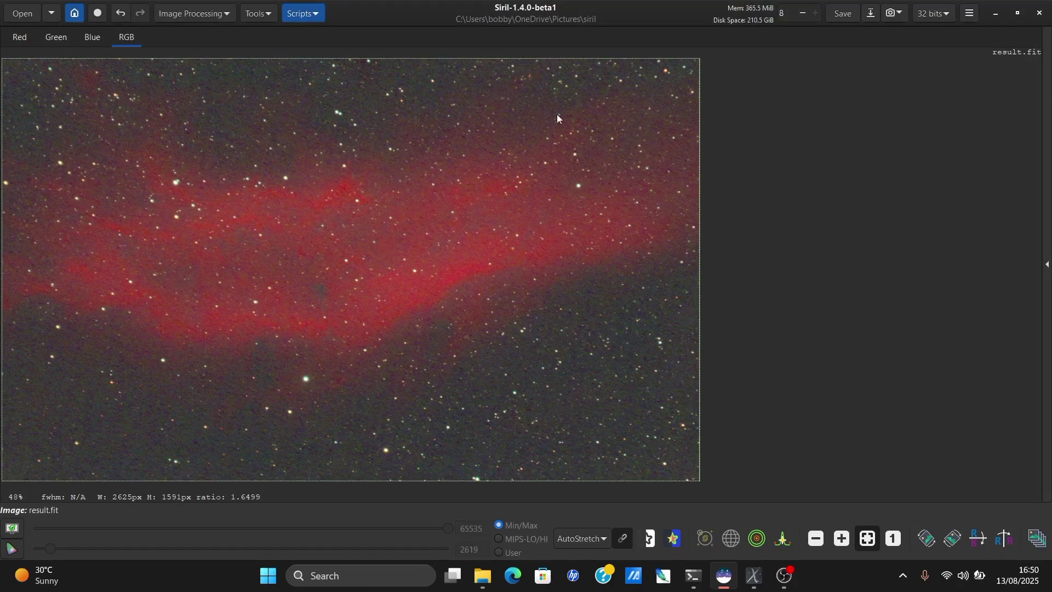
{"action": "left_click", "coordinate": [122, 14]}
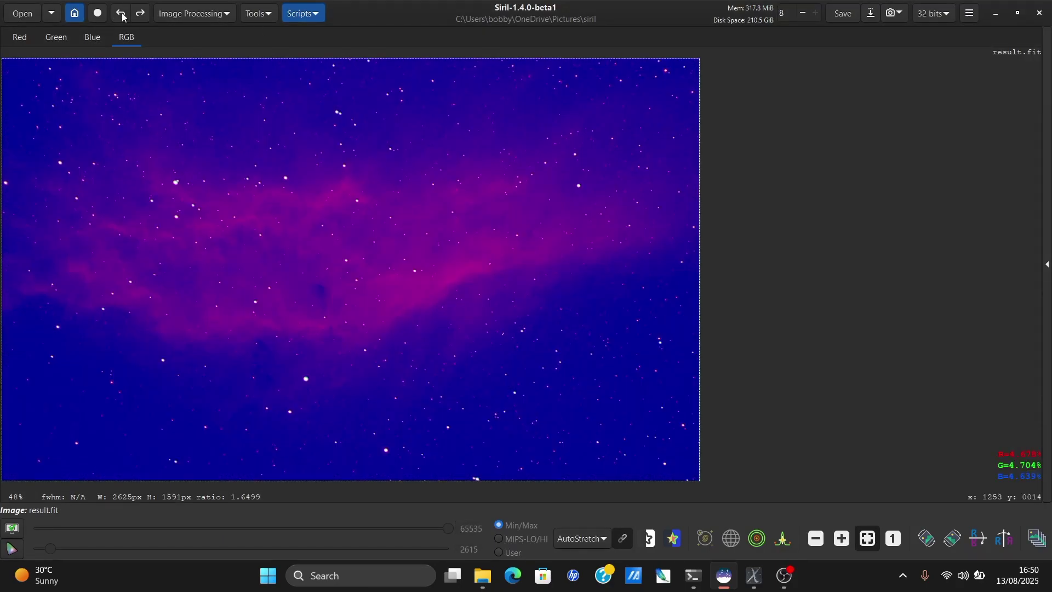
{"action": "left_click", "coordinate": [121, 14]}
Place manual background extraction samples in the dark sky above, below and along both sides of the nebula, removing a misplaced one
{"action": "left_click", "coordinate": [164, 14]}
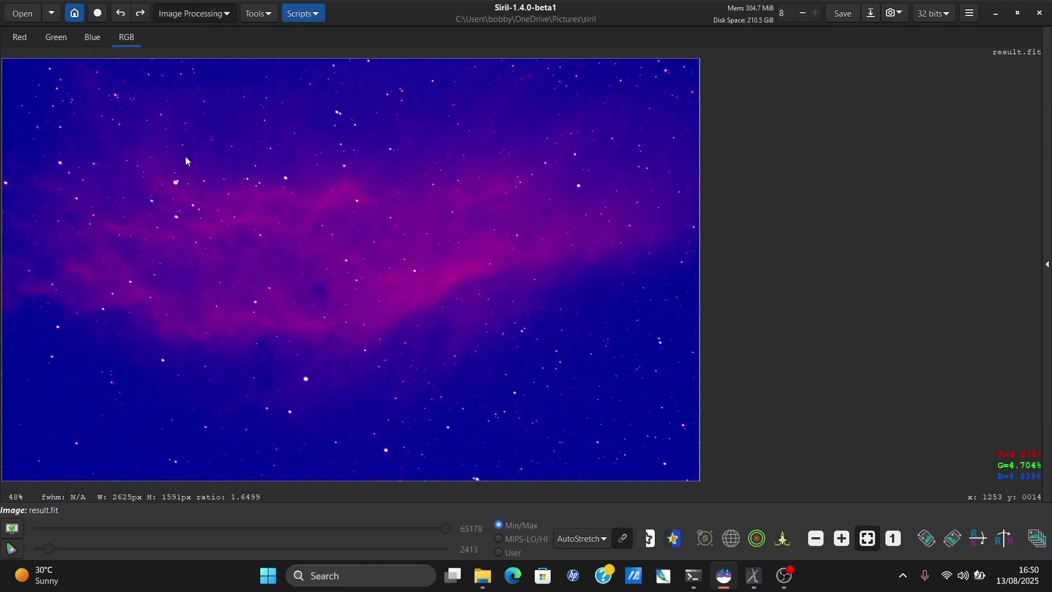
{"action": "left_click", "coordinate": [192, 188]}
{"action": "left_click", "coordinate": [294, 104]}
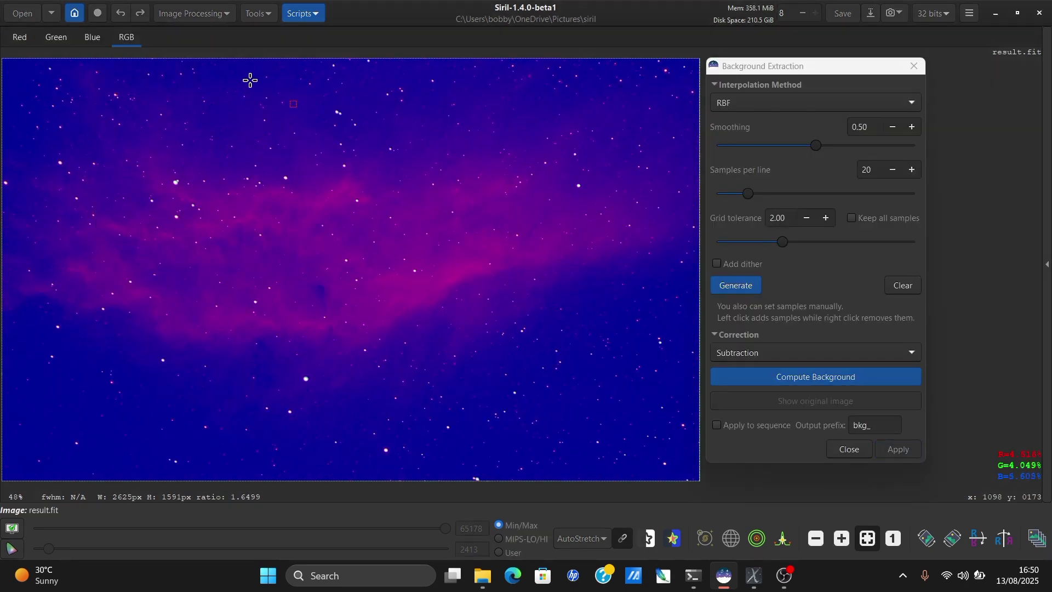
{"action": "left_click", "coordinate": [239, 72]}
{"action": "left_click", "coordinate": [113, 72]}
{"action": "left_click", "coordinate": [26, 70]}
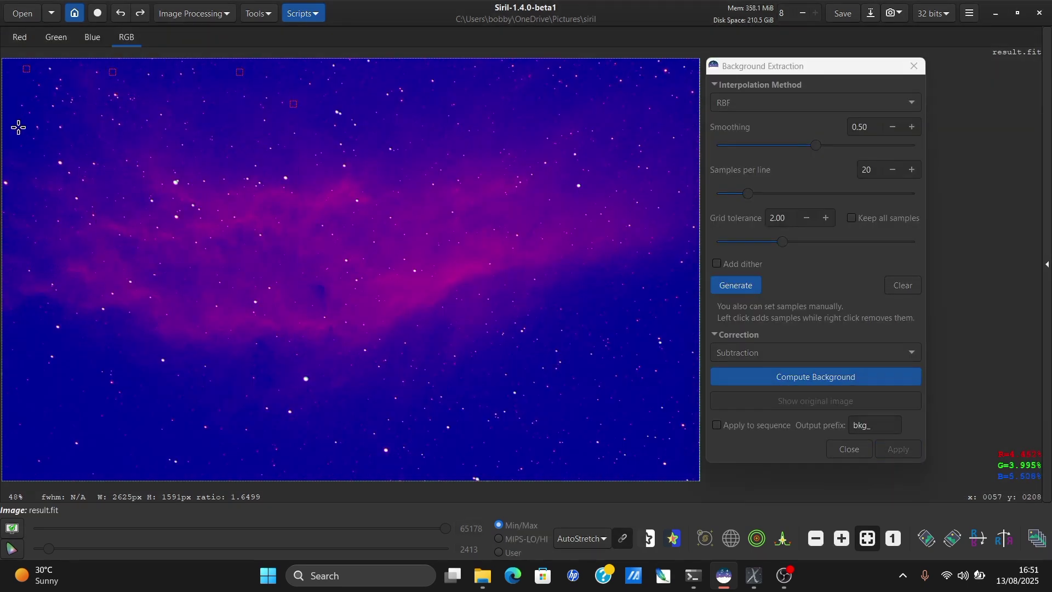
{"action": "left_click", "coordinate": [23, 171]}
{"action": "left_click", "coordinate": [31, 360]}
{"action": "left_click", "coordinate": [94, 349]}
{"action": "left_click", "coordinate": [68, 423]}
{"action": "left_click", "coordinate": [23, 463]}
{"action": "left_click", "coordinate": [134, 463]}
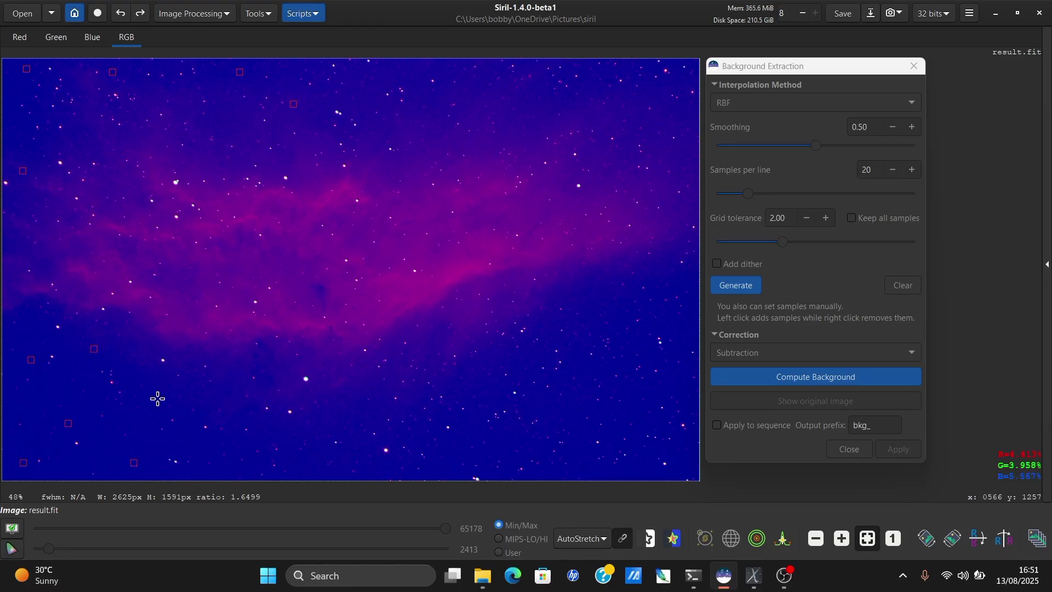
{"action": "left_click", "coordinate": [158, 399]}
{"action": "left_click", "coordinate": [212, 399]}
{"action": "left_click", "coordinate": [295, 466]}
{"action": "left_click", "coordinate": [350, 413]}
{"action": "left_click", "coordinate": [512, 446]}
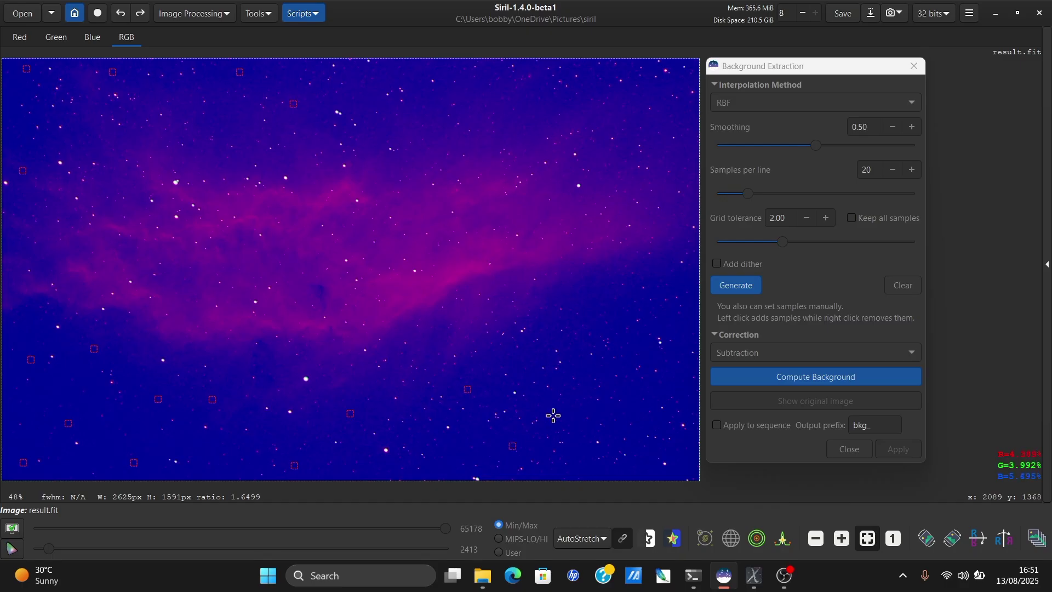
{"action": "left_click", "coordinate": [576, 406]}
{"action": "left_click", "coordinate": [581, 291]}
{"action": "left_click", "coordinate": [671, 328]}
{"action": "right_click", "coordinate": [577, 307]}
{"action": "left_click", "coordinate": [614, 321]}
{"action": "left_click", "coordinate": [686, 457]}
{"action": "left_click", "coordinate": [684, 80]}
{"action": "left_click", "coordinate": [559, 103]}
{"action": "left_click", "coordinate": [430, 94]}
{"action": "left_click", "coordinate": [418, 67]}
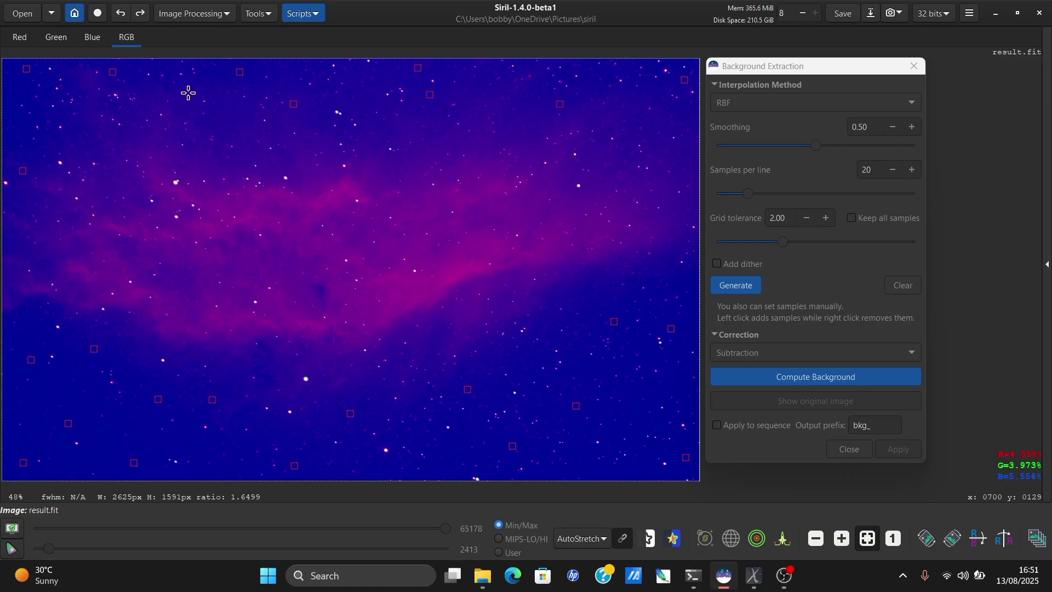
Compute the background from the samples with RBF interpolation, smoothing 0.50 and subtraction correction, and apply it
{"action": "left_click", "coordinate": [835, 375]}
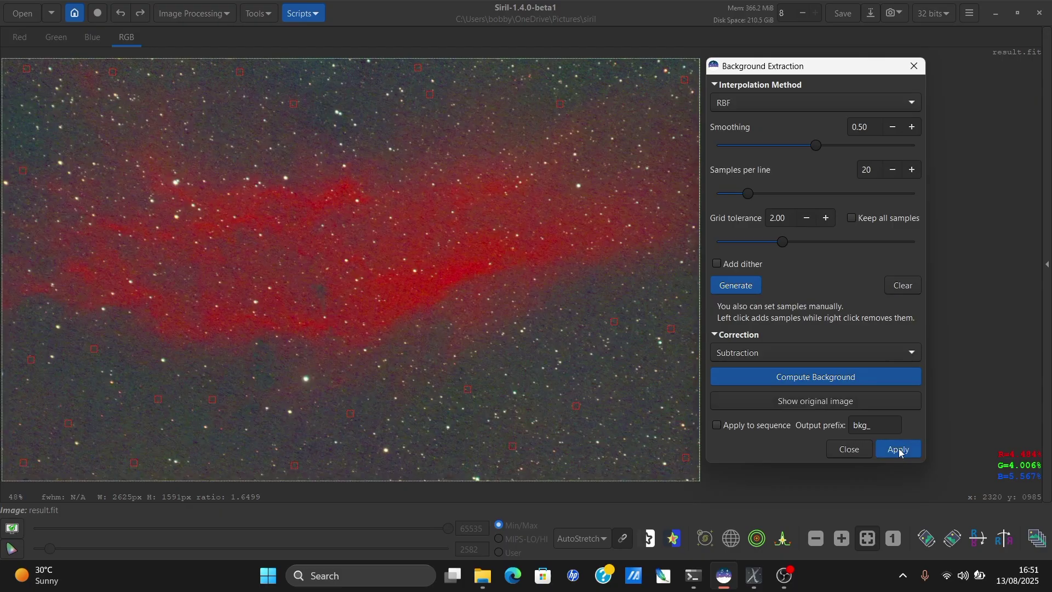
{"action": "left_click", "coordinate": [899, 448]}
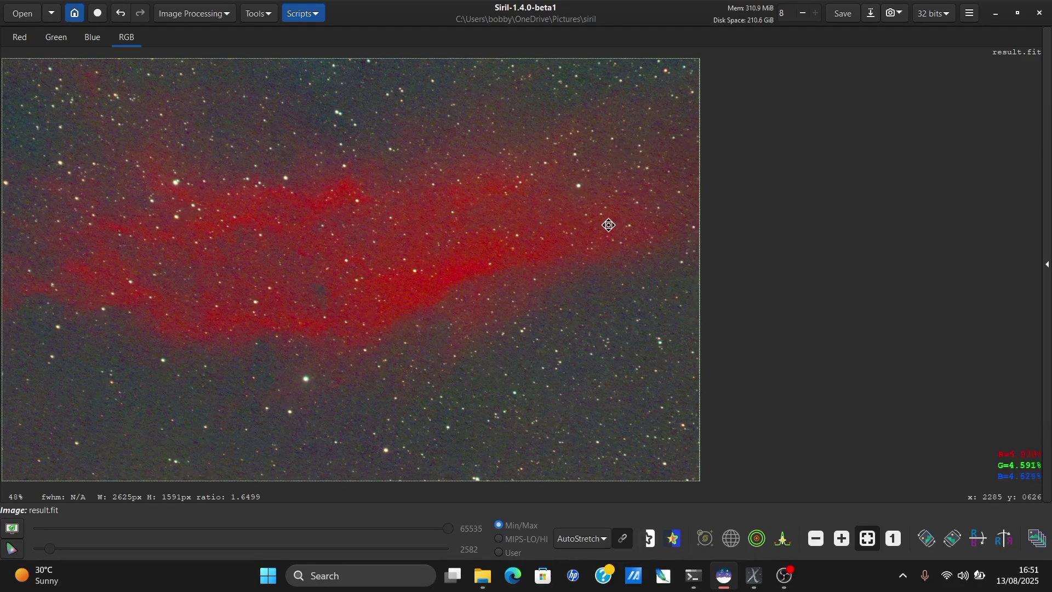
Save the image to the Desktop as result.fit in 32-bit floating point format, accepting the non-linear viewer mode
{"action": "left_click", "coordinate": [872, 13]}
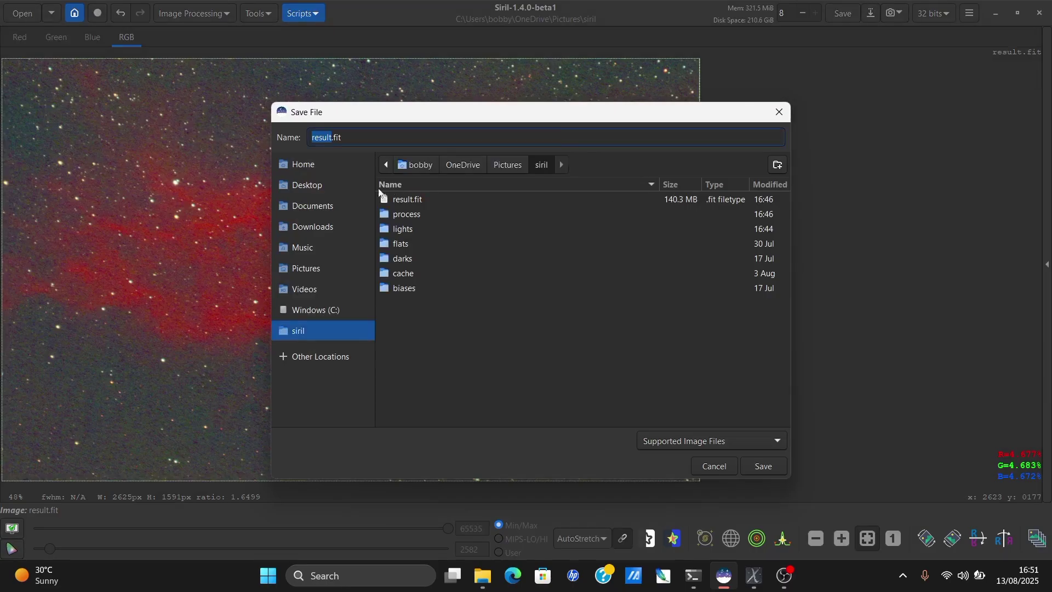
{"action": "left_click", "coordinate": [350, 139]}
{"action": "left_click_drag", "start_coordinate": [321, 138], "coordinate": [311, 138]}
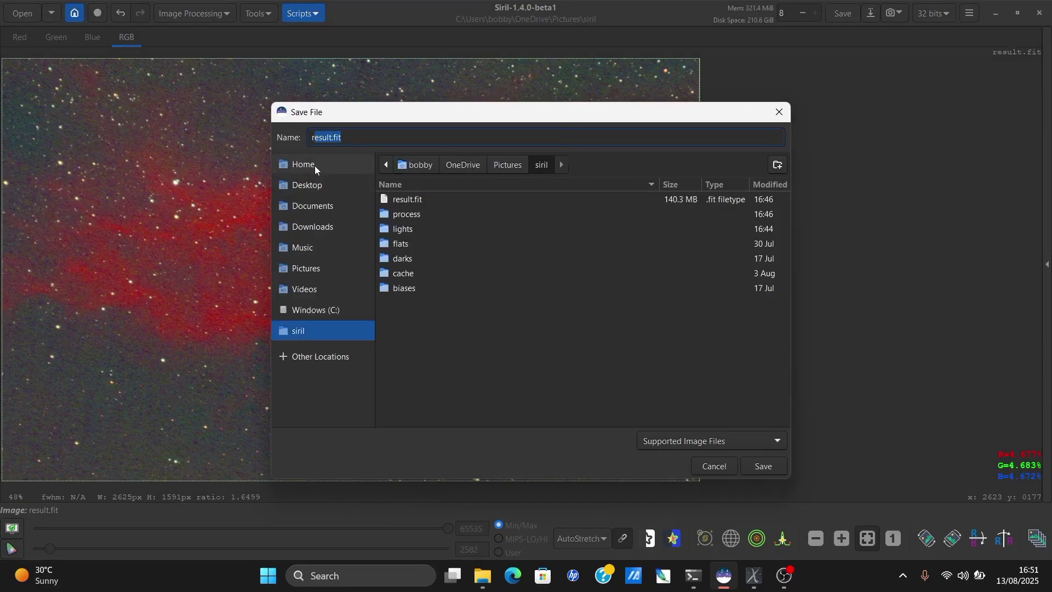
{"action": "left_click", "coordinate": [315, 186]}
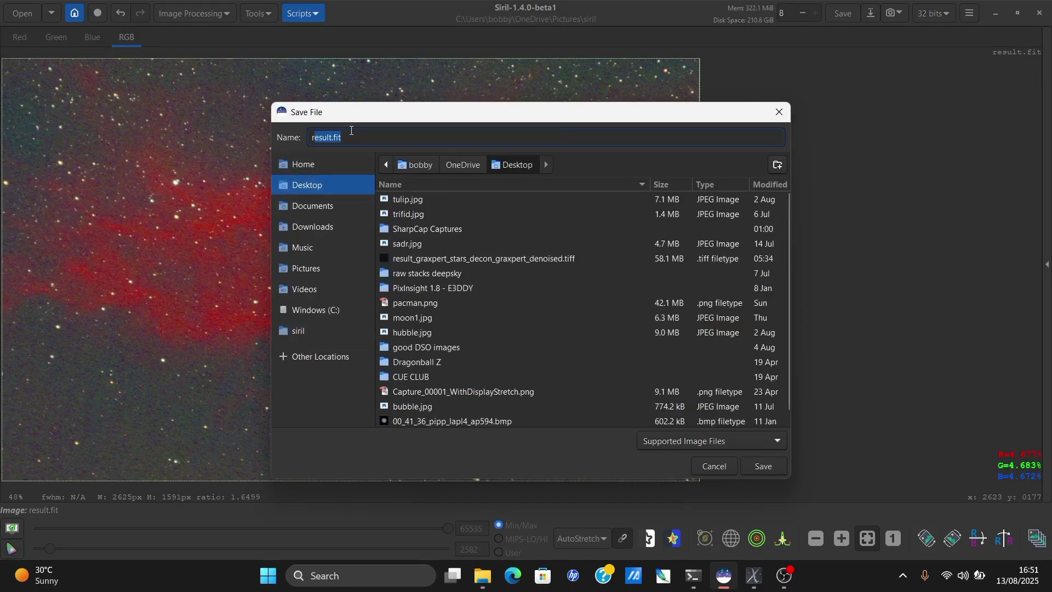
{"action": "left_click", "coordinate": [764, 467]}
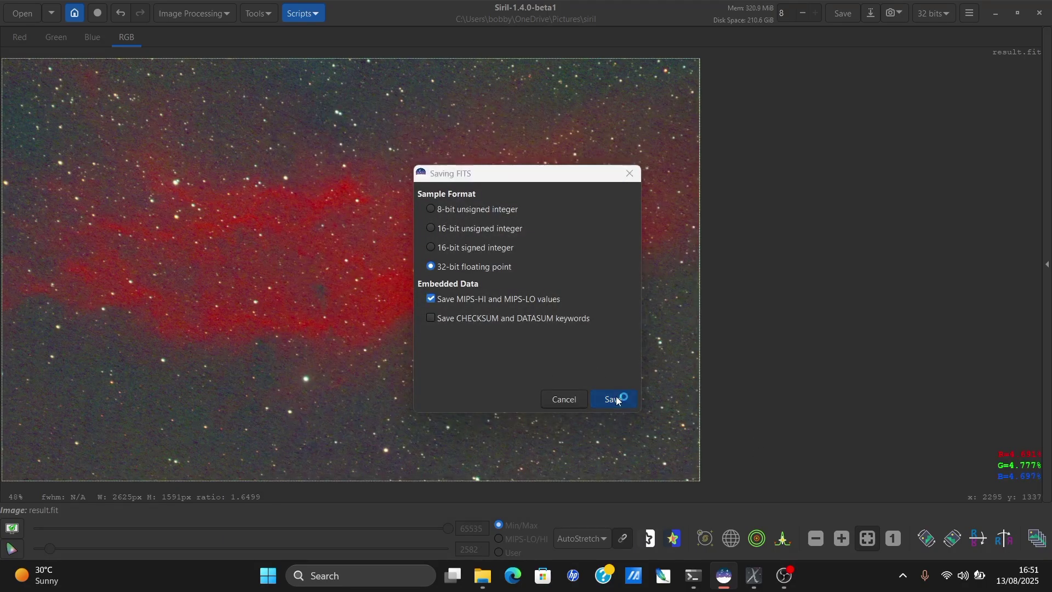
{"action": "left_click", "coordinate": [616, 398]}
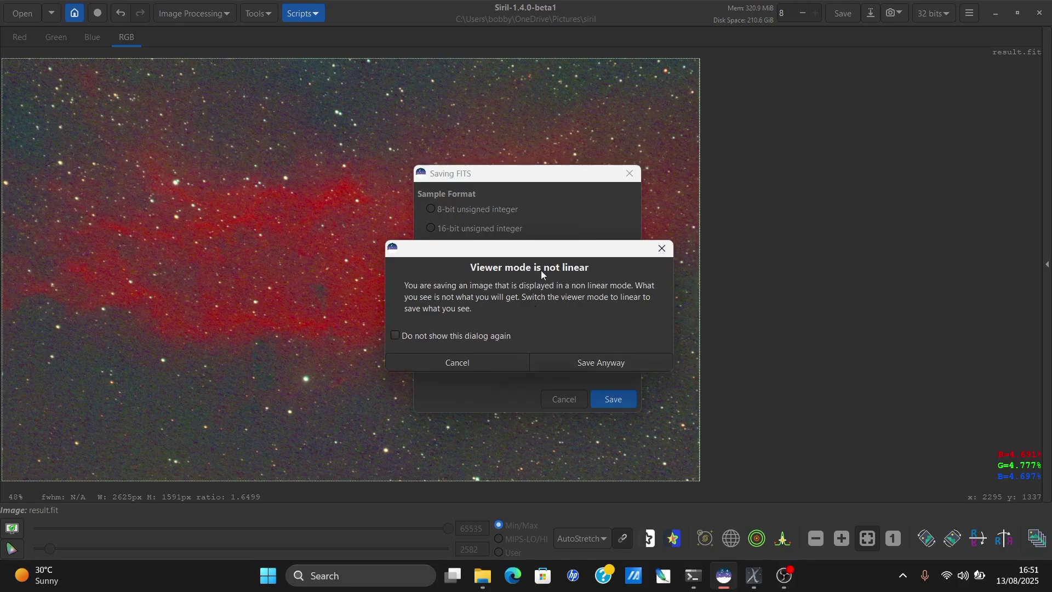
{"action": "left_click", "coordinate": [581, 364]}
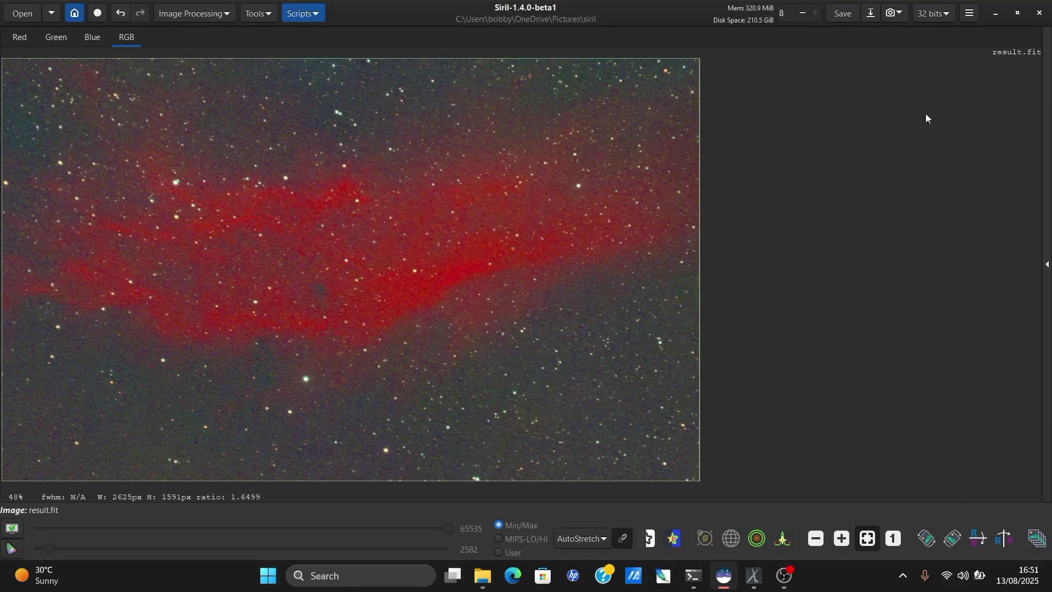
Switch to GraXpert, load result.fit from the Desktop and set the display stretch to 15% Bg, 3 sigma
{"action": "left_click", "coordinate": [996, 12]}
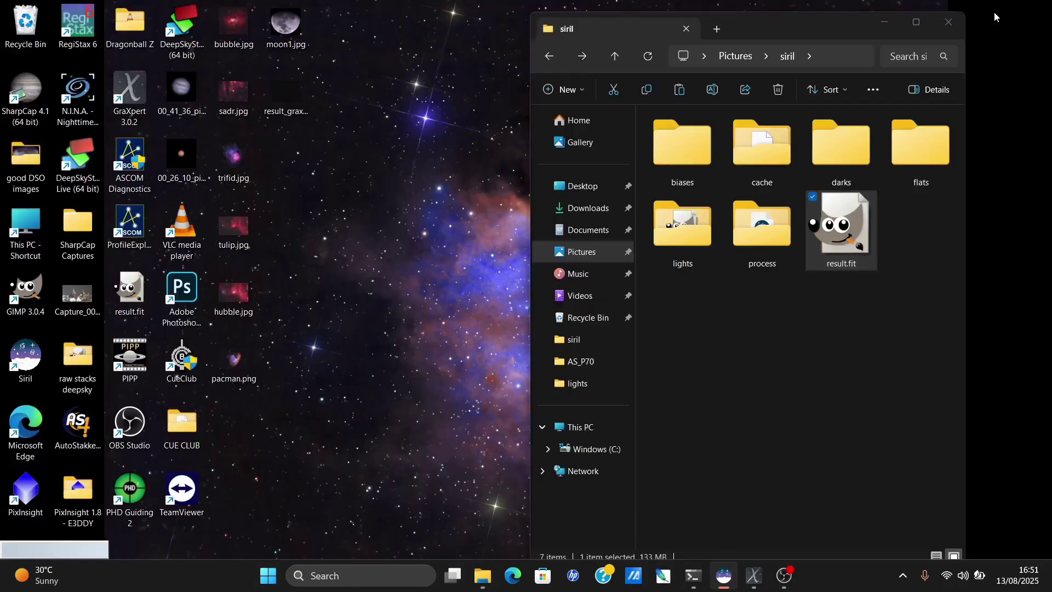
{"action": "left_click", "coordinate": [754, 575]}
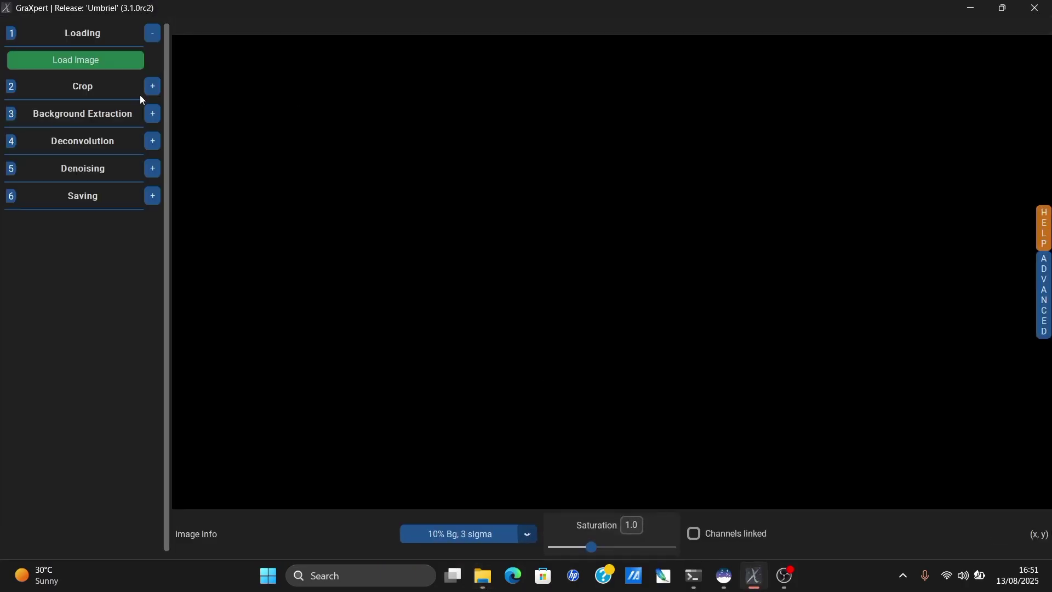
{"action": "left_click", "coordinate": [105, 55]}
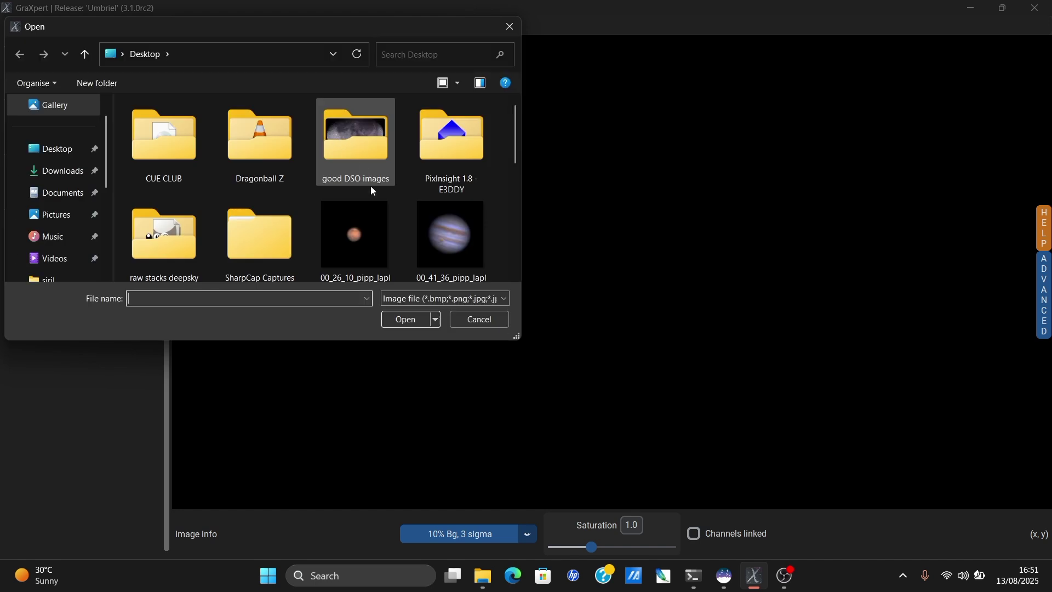
{"action": "scroll", "coordinate": [374, 189], "scroll_direction": "down", "scroll_amount": 5}
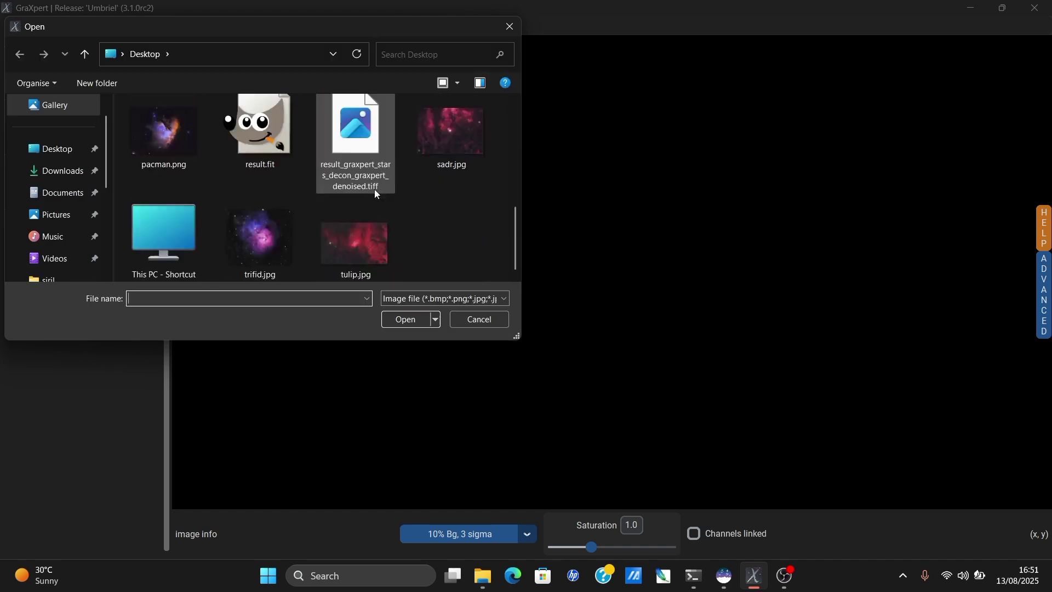
{"action": "double_click", "coordinate": [267, 164]}
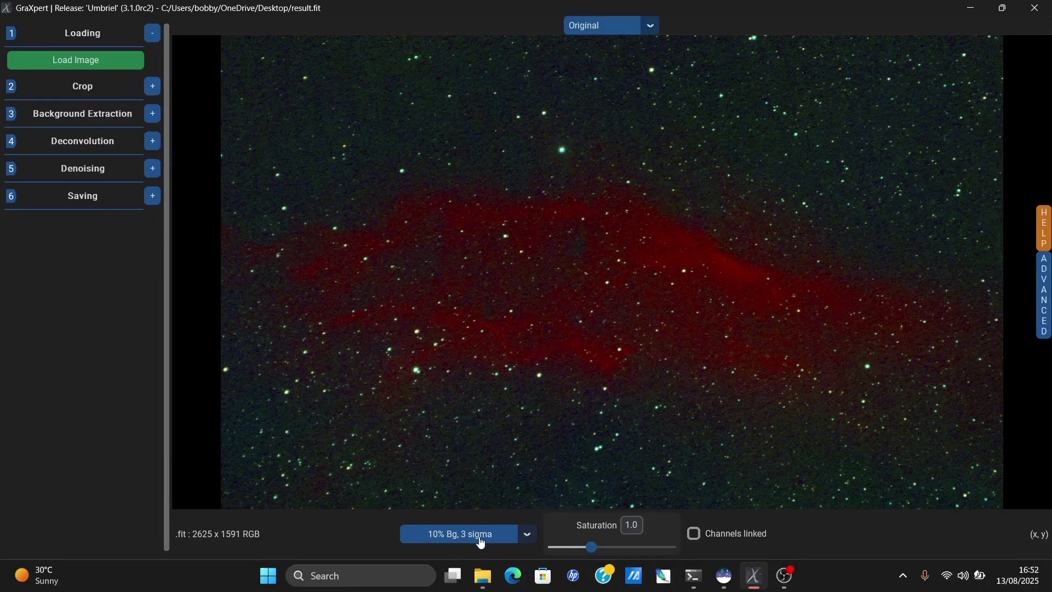
{"action": "left_click", "coordinate": [481, 543]}
{"action": "left_click", "coordinate": [458, 505]}
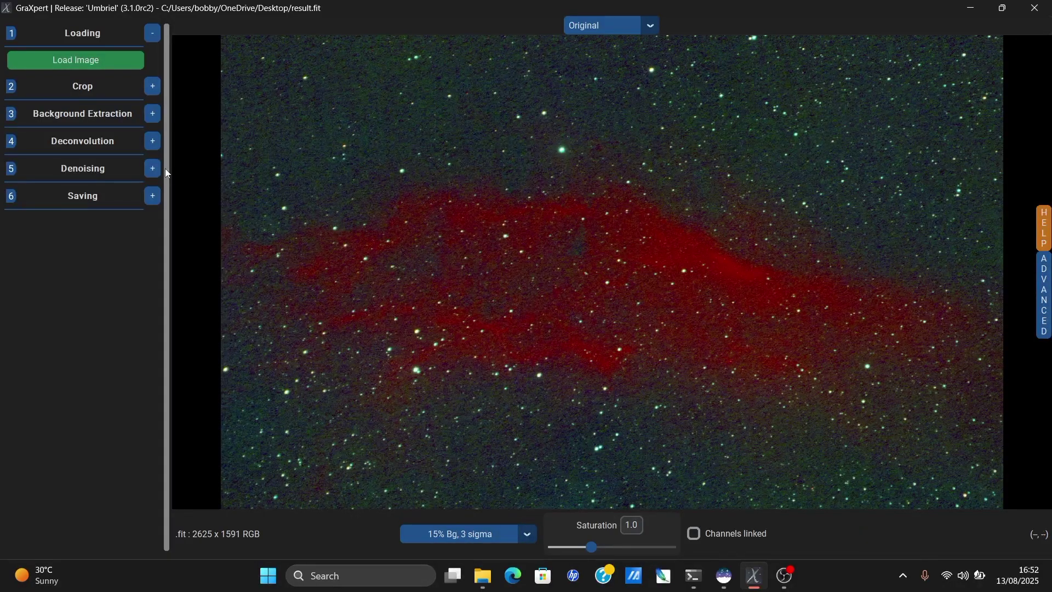
Run Stars-only deconvolution with strength 0.1 and image FWHM 6.0 pixels, and inspect the stars up close
{"action": "left_click", "coordinate": [153, 141]}
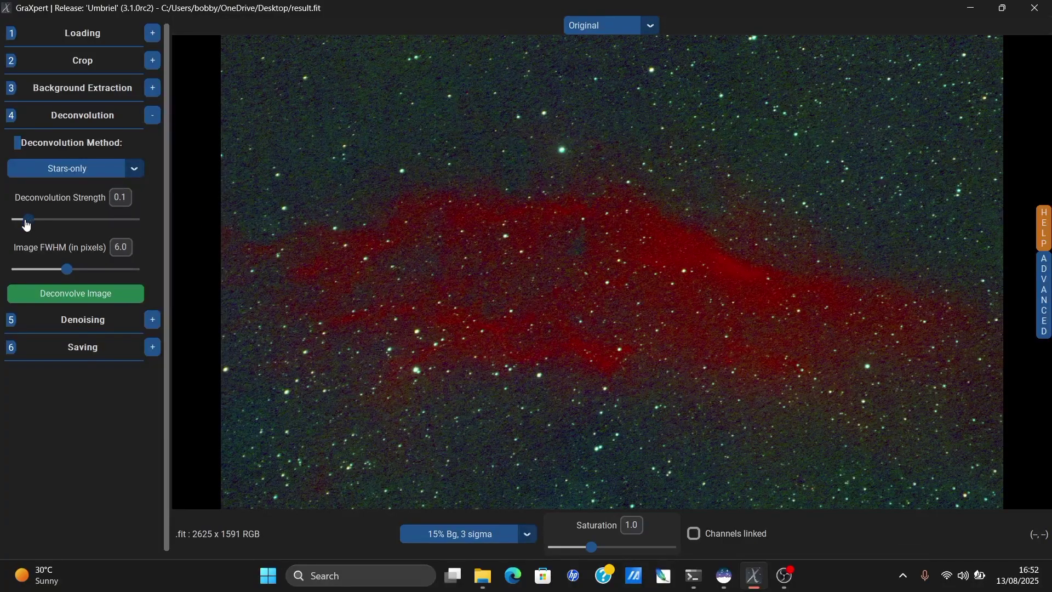
{"action": "left_click_drag", "start_coordinate": [30, 220], "coordinate": [28, 220]}
{"action": "mouse_move", "coordinate": [33, 220]}
{"action": "left_mouse_down"}
{"action": "mouse_move", "coordinate": [124, 220]}
{"action": "mouse_move", "coordinate": [28, 225]}
{"action": "left_mouse_up"}
{"action": "left_click", "coordinate": [78, 305]}
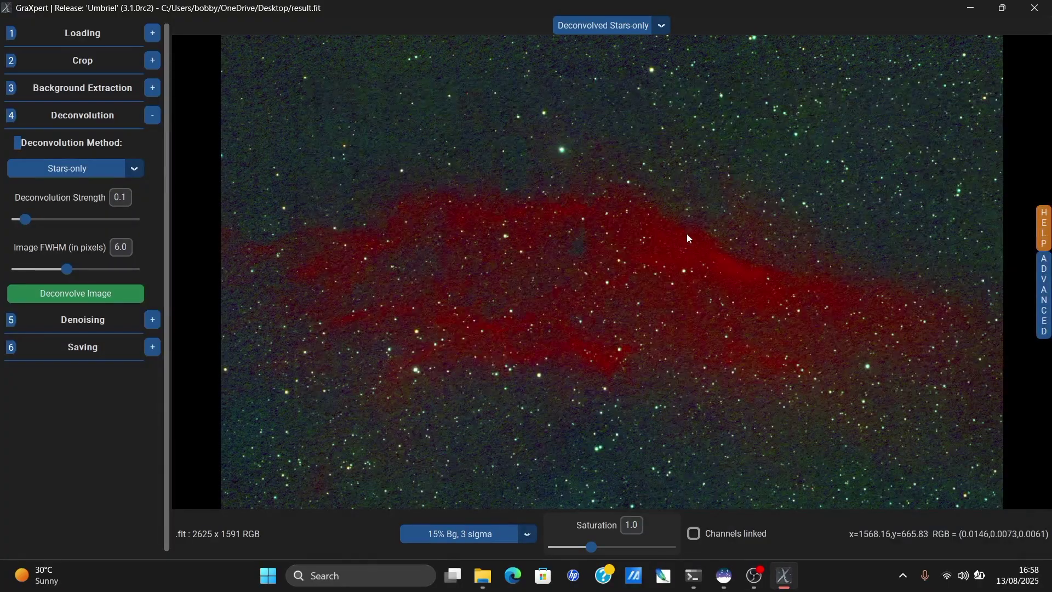
{"action": "scroll", "coordinate": [441, 355], "scroll_direction": "up", "scroll_amount": 3}
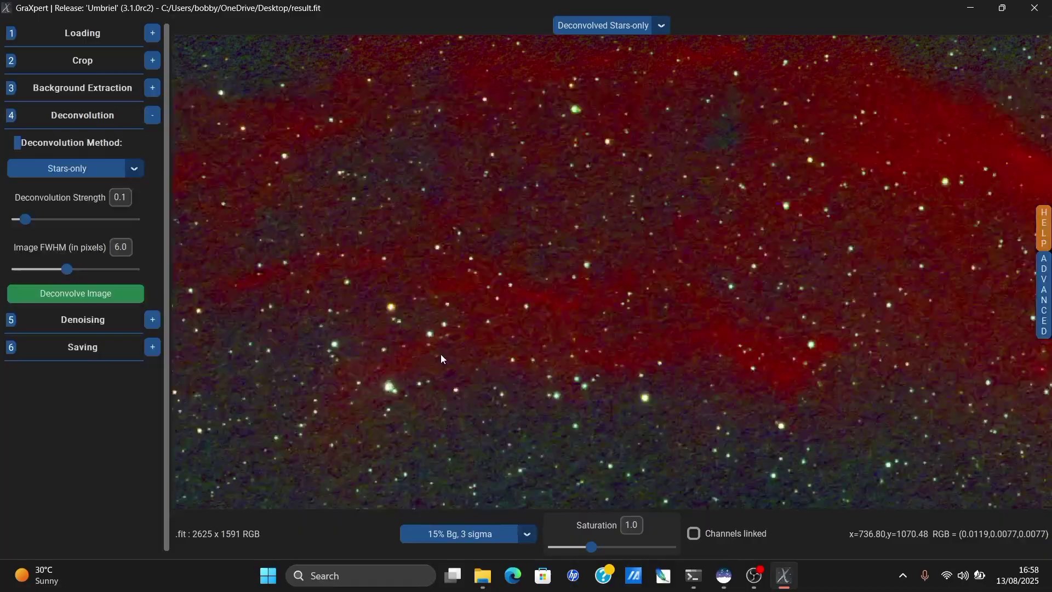
{"action": "scroll", "coordinate": [441, 354], "scroll_direction": "down", "scroll_amount": 3}
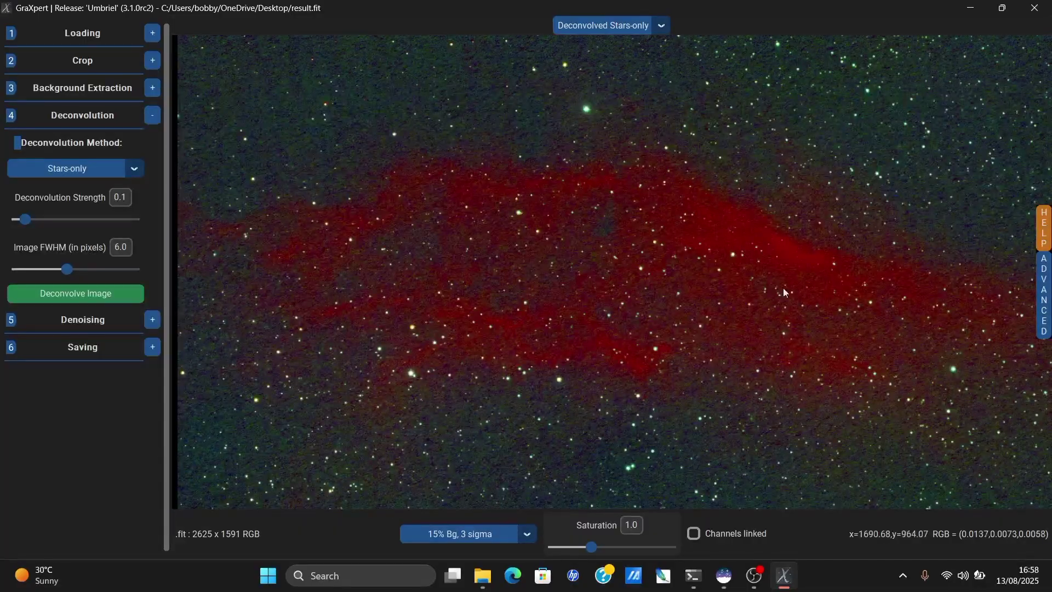
{"action": "scroll", "coordinate": [482, 250], "scroll_direction": "down", "scroll_amount": 1}
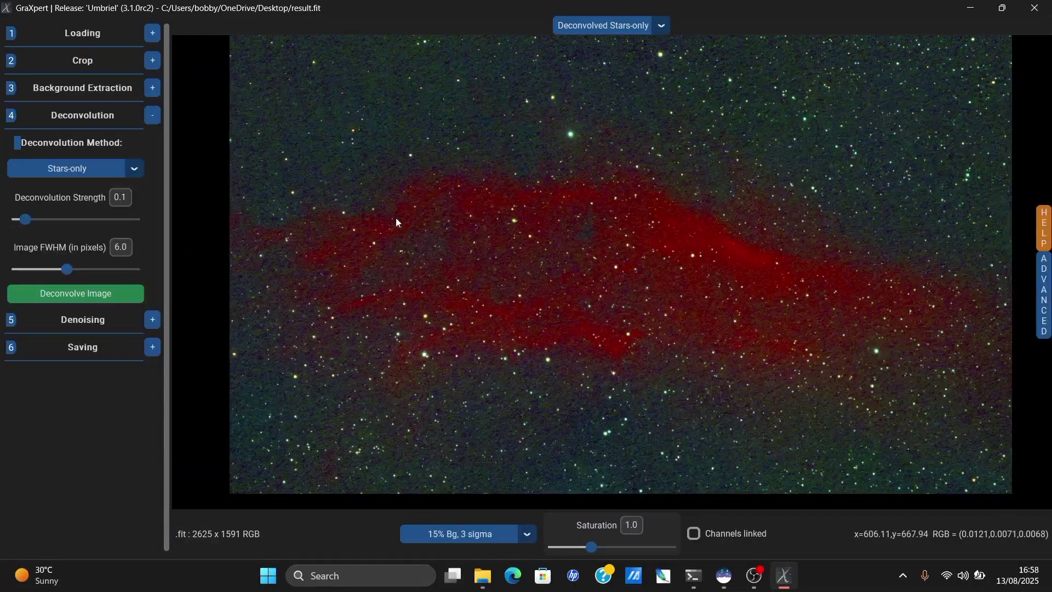
Save the deconvolved image to the Desktop as a 16 bit Tiff named starsdeconvolution.tiff
{"action": "left_click", "coordinate": [152, 350]}
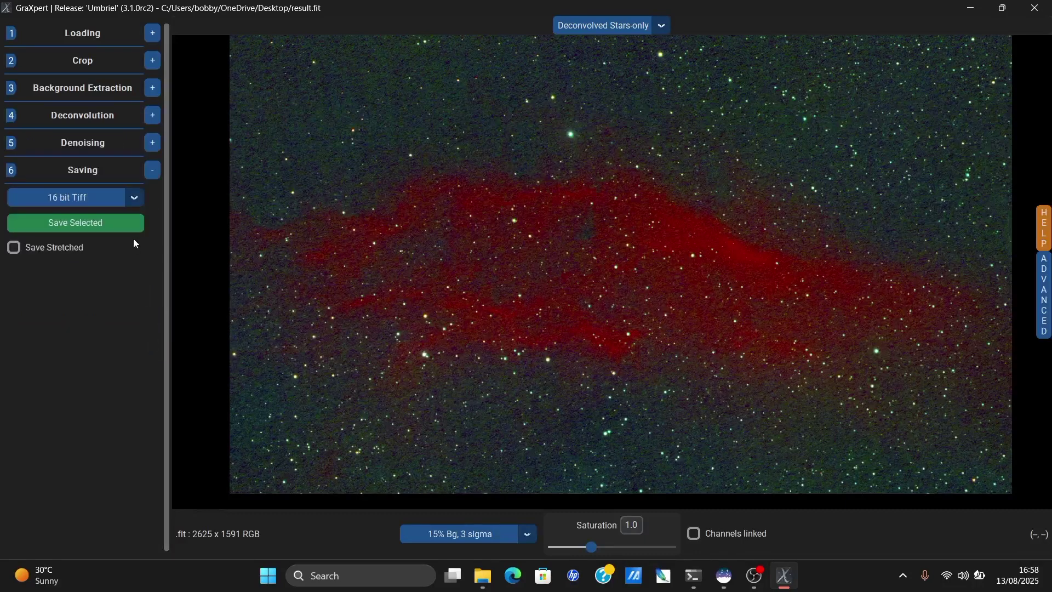
{"action": "left_click", "coordinate": [122, 221]}
{"action": "left_click", "coordinate": [65, 146]}
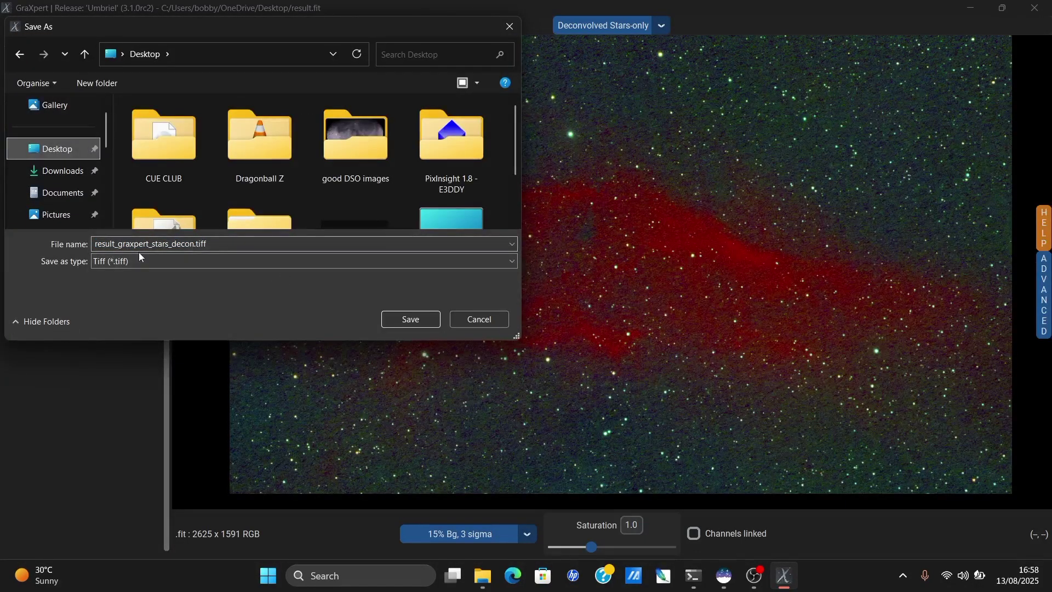
{"action": "double_click", "coordinate": [167, 241]}
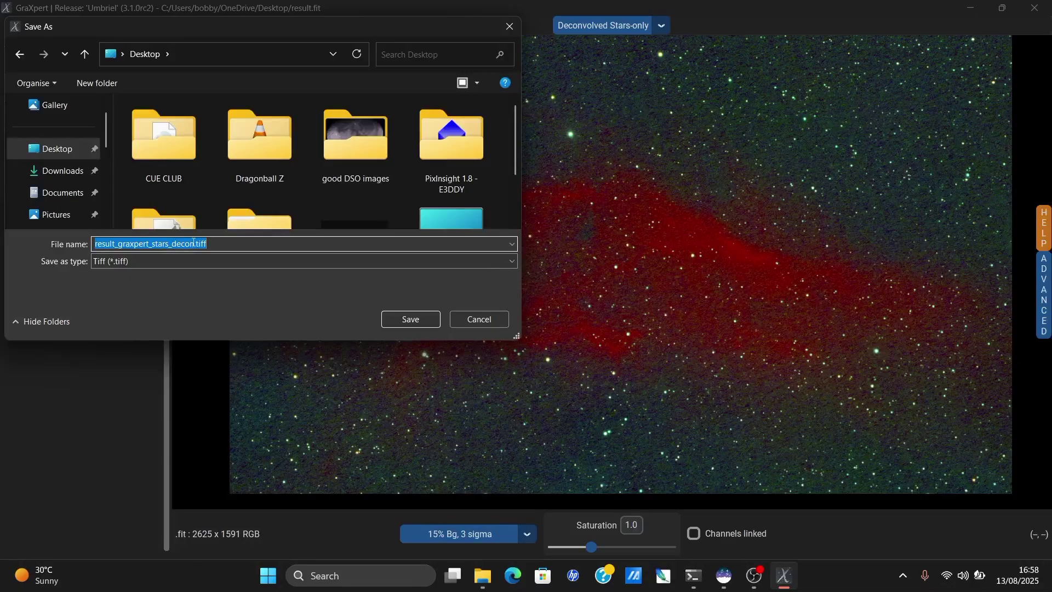
{"action": "left_click_drag", "start_coordinate": [194, 241], "coordinate": [95, 241]}
{"action": "type", "text": "starsdeconvolution"}
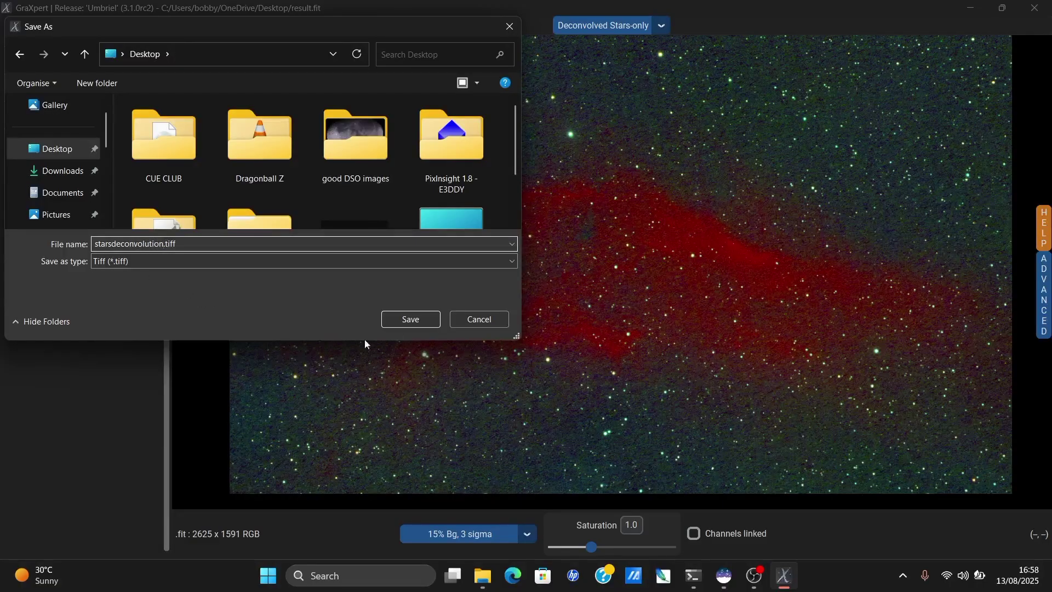
{"action": "left_click", "coordinate": [407, 317]}
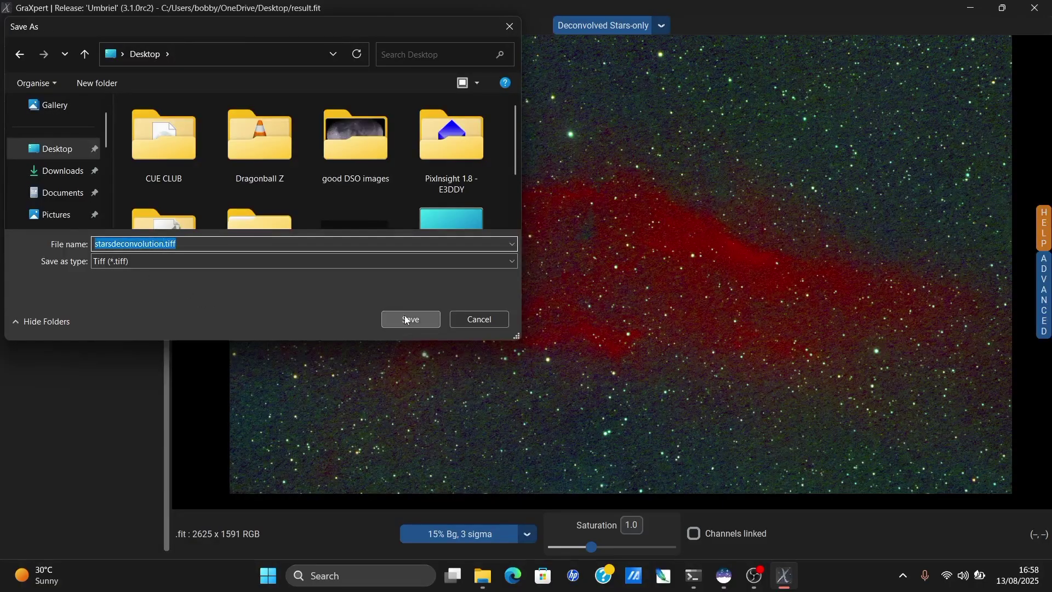
Load starsdeconvolution.tiff from the Desktop
{"action": "left_click", "coordinate": [151, 34]}
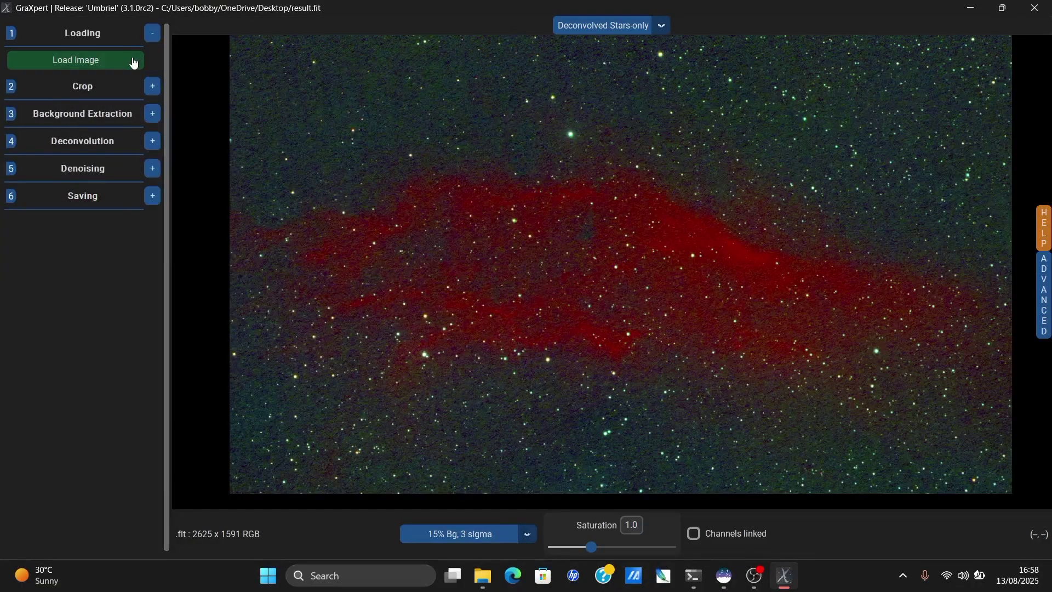
{"action": "left_click", "coordinate": [130, 57]}
{"action": "scroll", "coordinate": [207, 157], "scroll_direction": "down", "scroll_amount": 5}
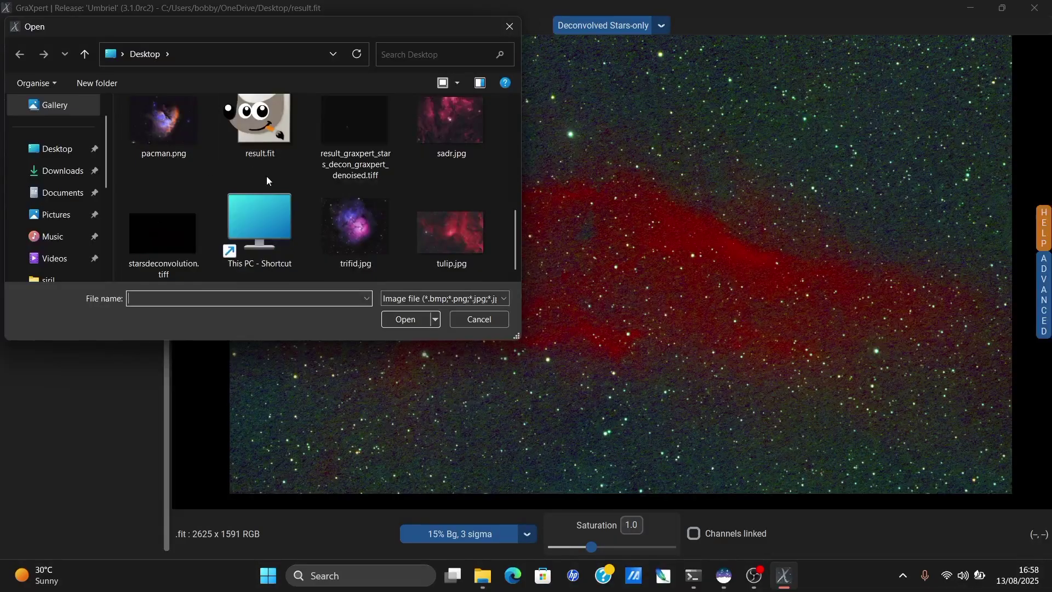
{"action": "double_click", "coordinate": [176, 228]}
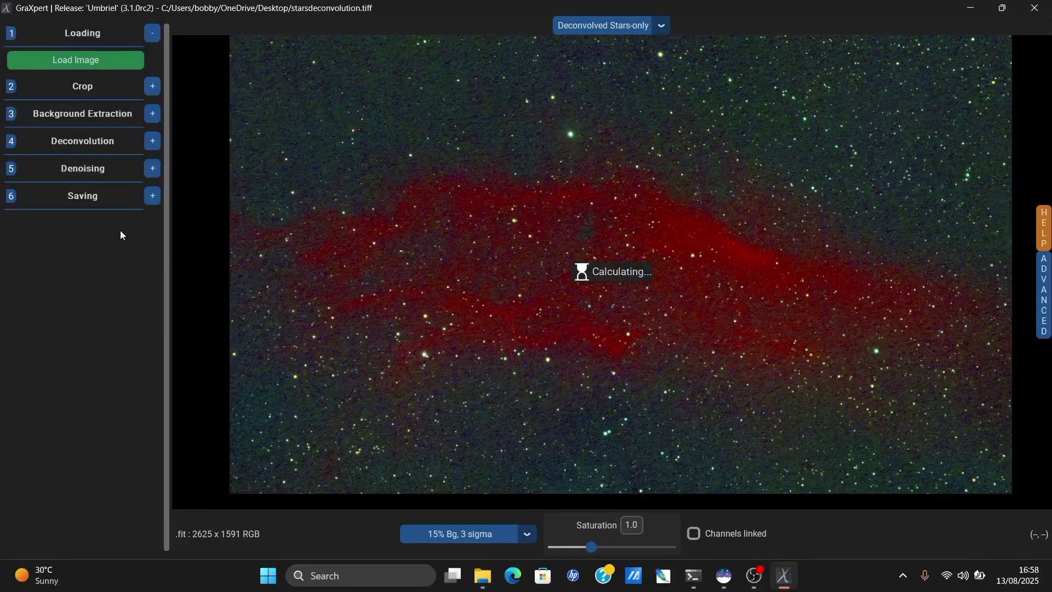
Denoise the deconvolved nebula image with a strength of 0.9 and inspect the grain up close
{"action": "left_click", "coordinate": [153, 171]}
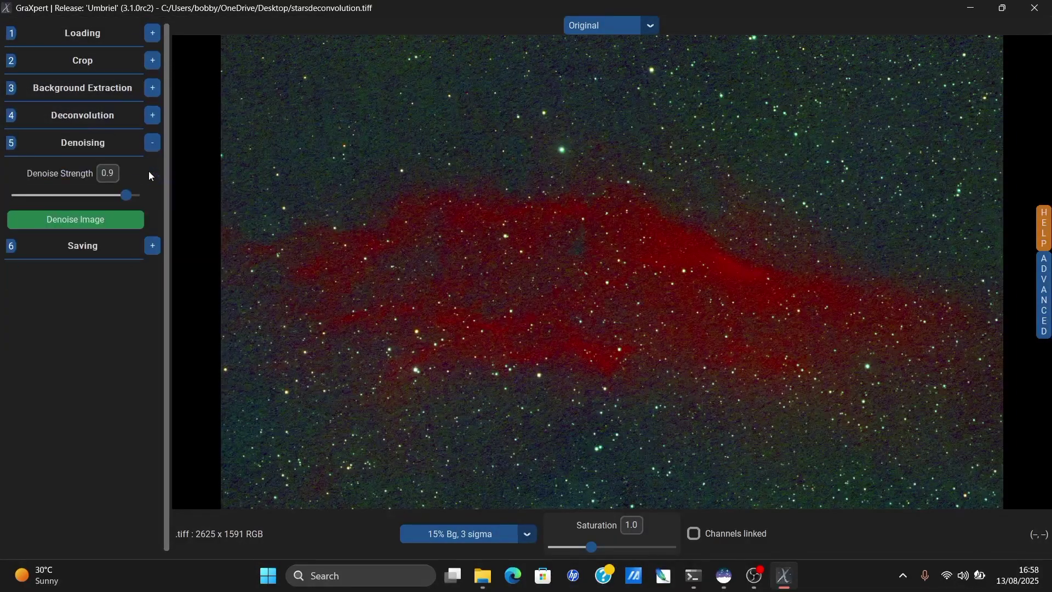
{"action": "scroll", "coordinate": [485, 101], "scroll_direction": "up", "scroll_amount": 2}
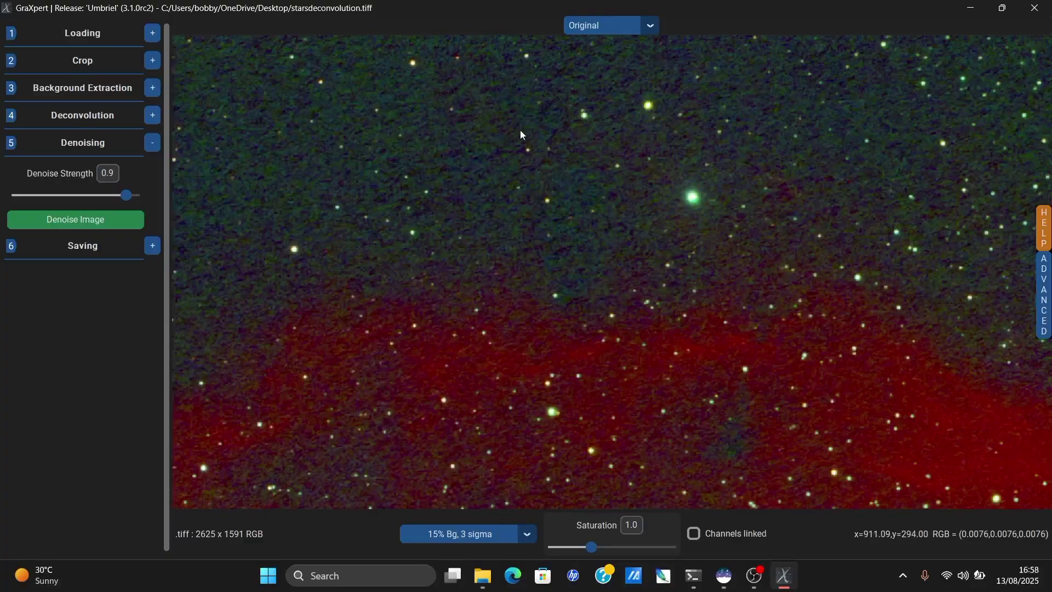
{"action": "scroll", "coordinate": [531, 137], "scroll_direction": "down", "scroll_amount": 3}
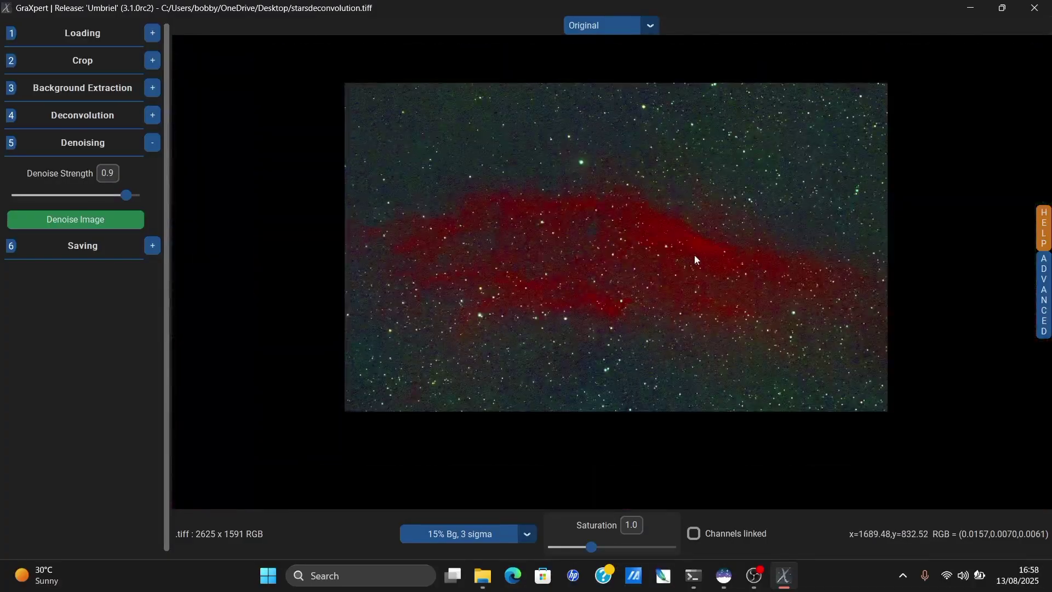
{"action": "scroll", "coordinate": [664, 335], "scroll_direction": "up", "scroll_amount": 2}
{"action": "scroll", "coordinate": [664, 331], "scroll_direction": "down", "scroll_amount": 3}
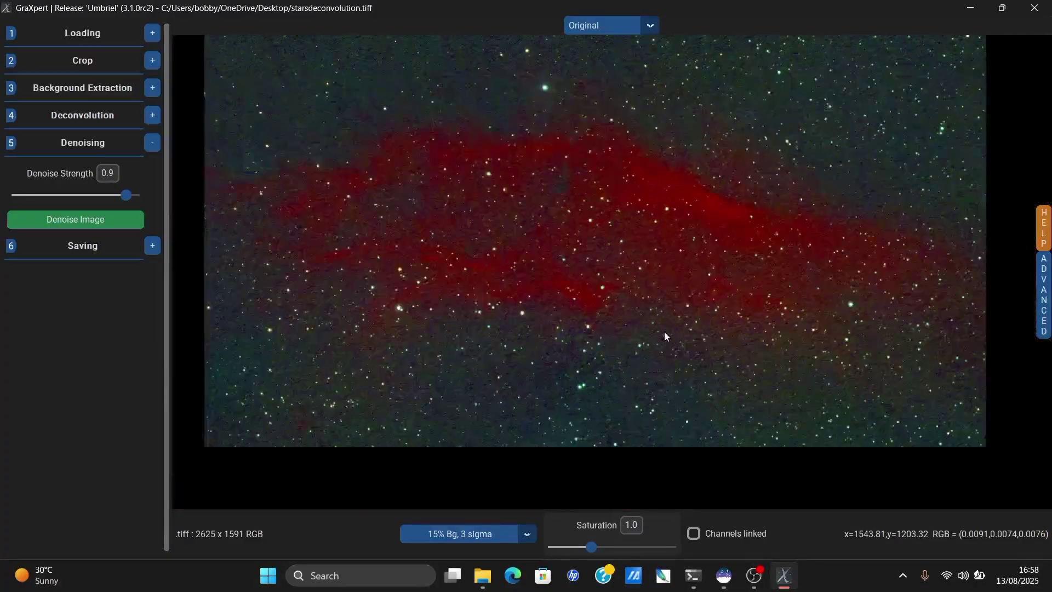
{"action": "scroll", "coordinate": [643, 179], "scroll_direction": "up", "scroll_amount": 1}
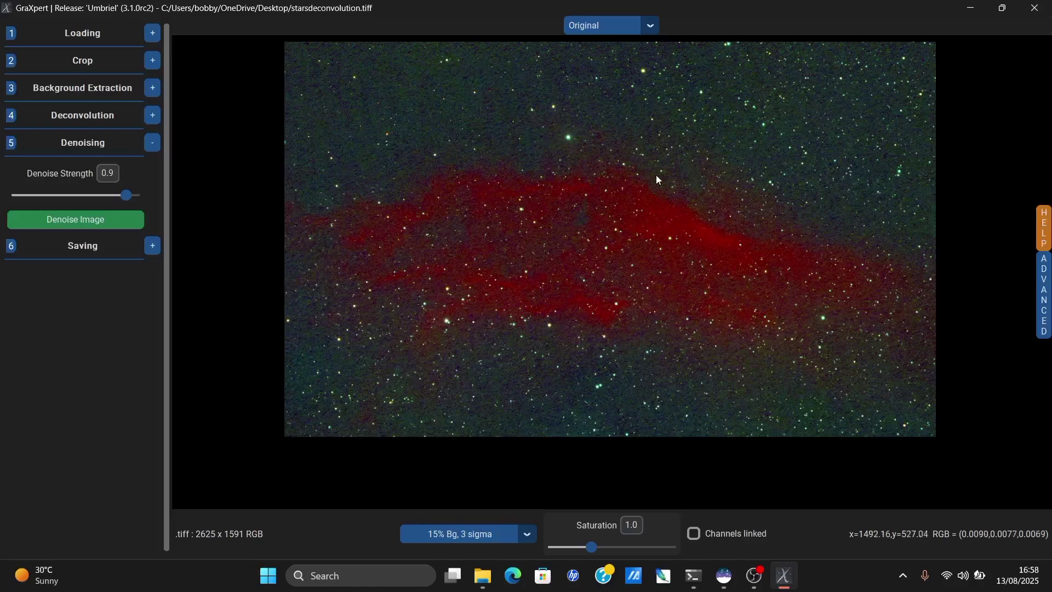
{"action": "scroll", "coordinate": [653, 156], "scroll_direction": "down", "scroll_amount": 1}
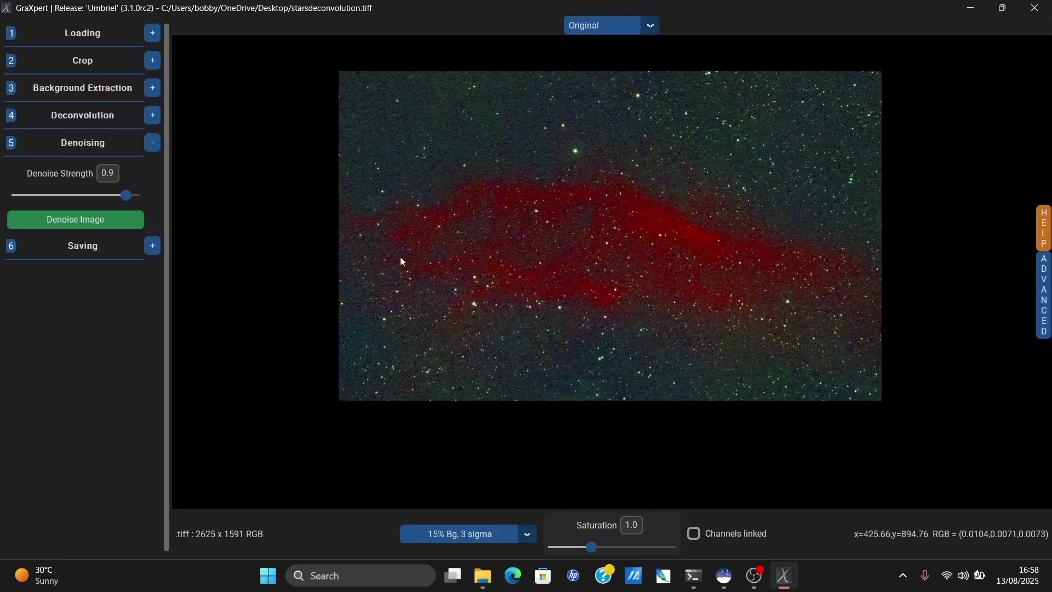
{"action": "left_click", "coordinate": [115, 223]}
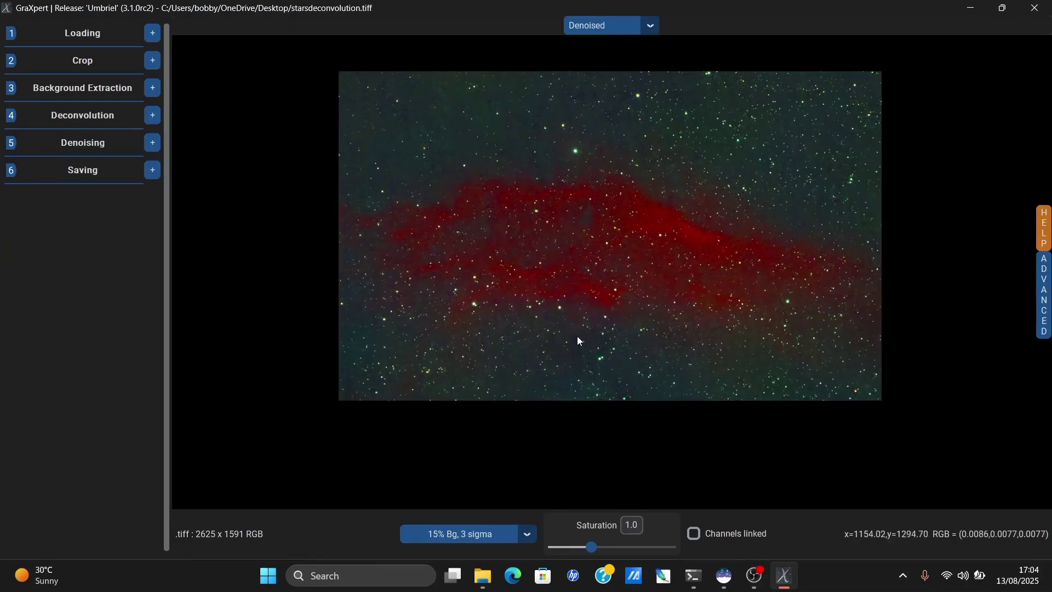
{"action": "scroll", "coordinate": [586, 307], "scroll_direction": "up", "scroll_amount": 3}
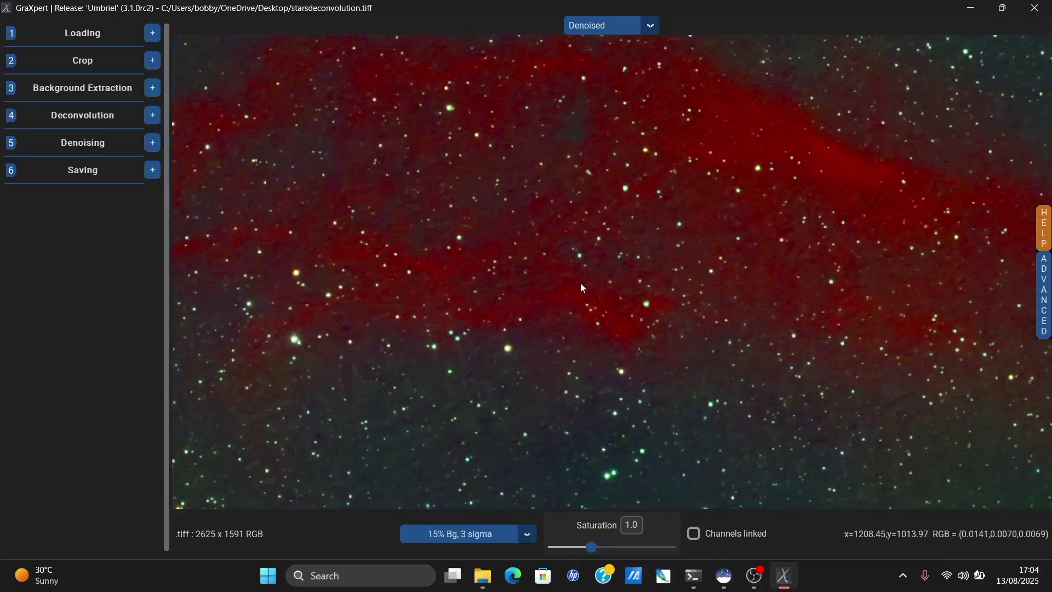
{"action": "scroll", "coordinate": [649, 304], "scroll_direction": "down", "scroll_amount": 2}
{"action": "scroll", "coordinate": [634, 291], "scroll_direction": "down", "scroll_amount": 3}
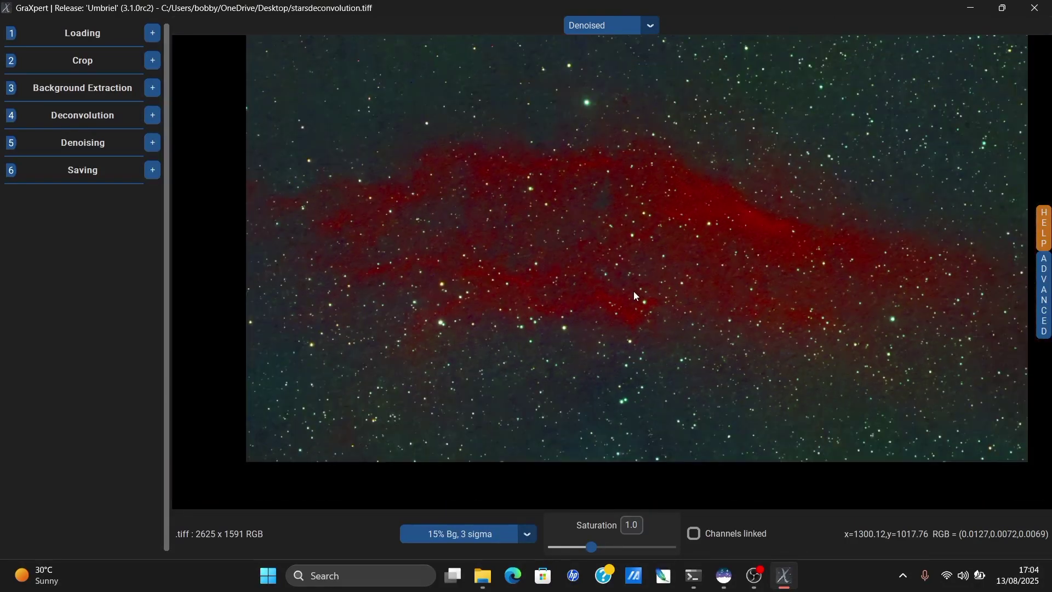
Save the denoised image to the Desktop as a 16 bit Tiff named starsdeconvolution_graxpert_denoised.tiff
{"action": "left_click", "coordinate": [148, 172]}
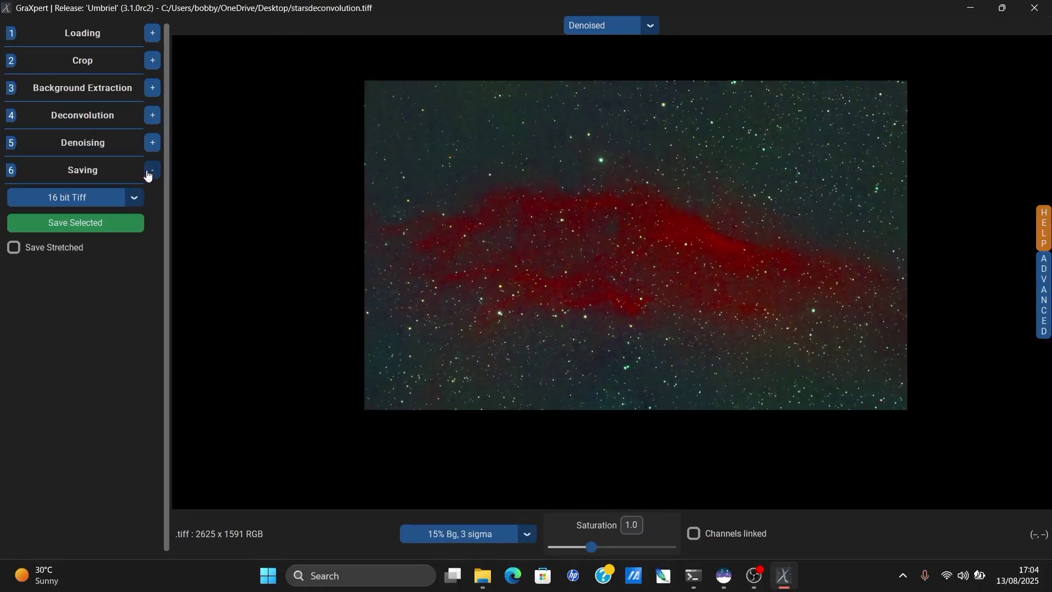
{"action": "left_click", "coordinate": [99, 223]}
{"action": "left_click", "coordinate": [69, 157]}
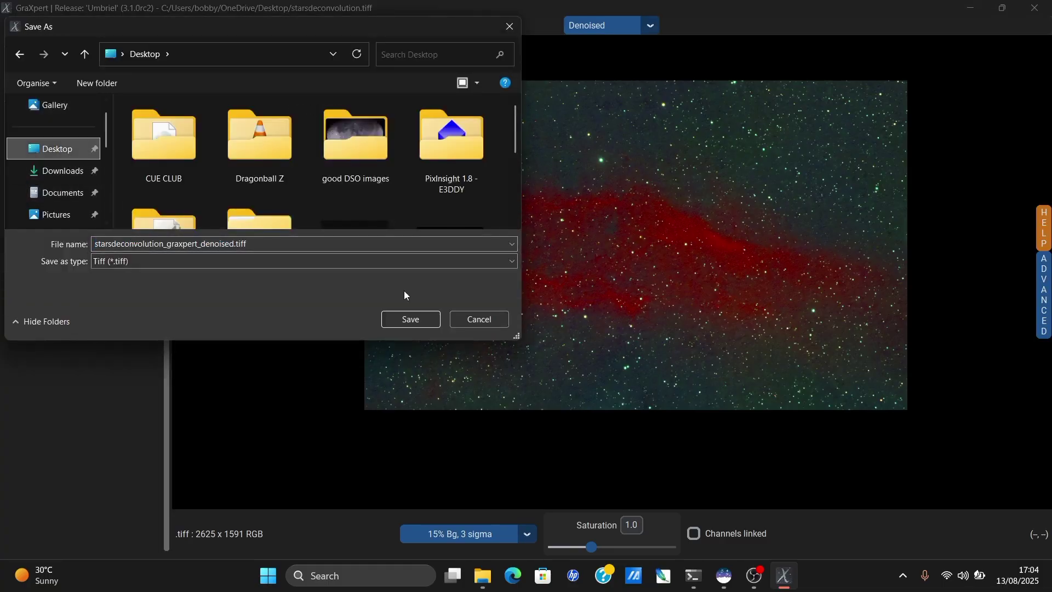
{"action": "left_click", "coordinate": [421, 320]}
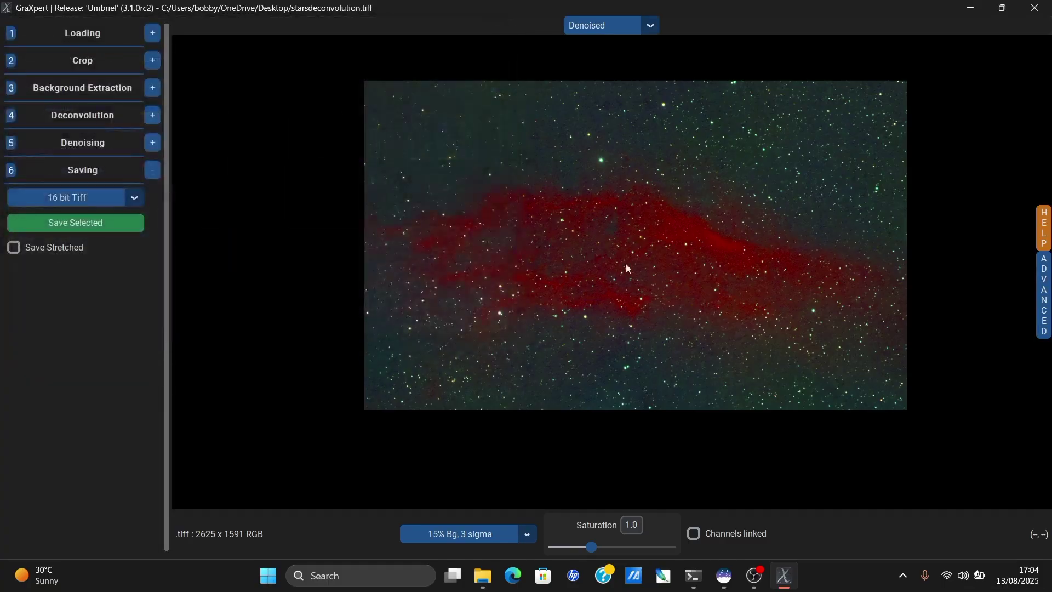
Switch to Siril and open result_graxpert_stars_decon_graxpert_denoised.tiff from the Desktop in place of result.fit
{"action": "left_click", "coordinate": [970, 8]}
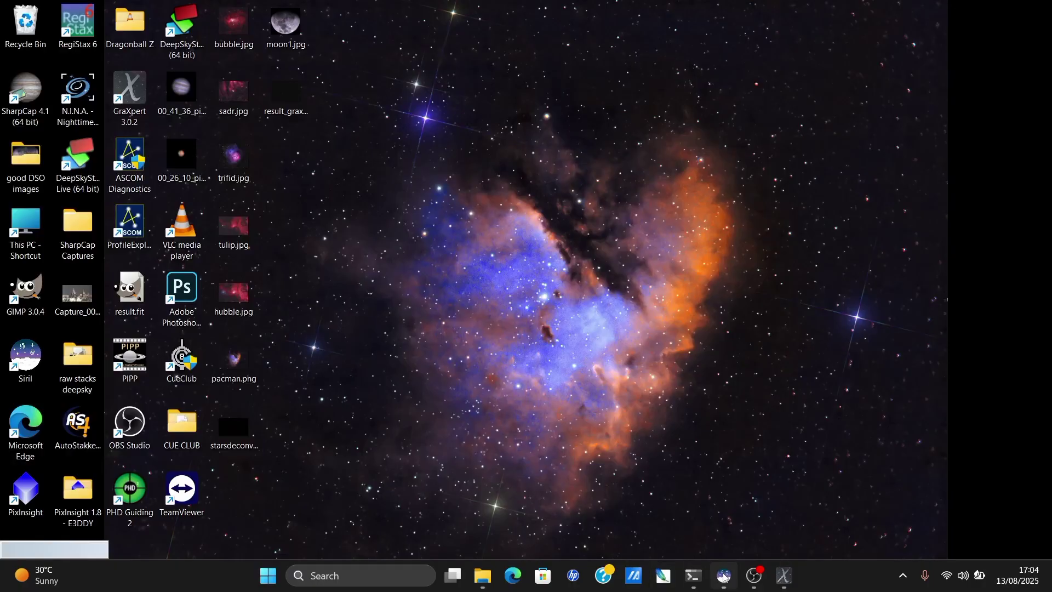
{"action": "left_click", "coordinate": [724, 575]}
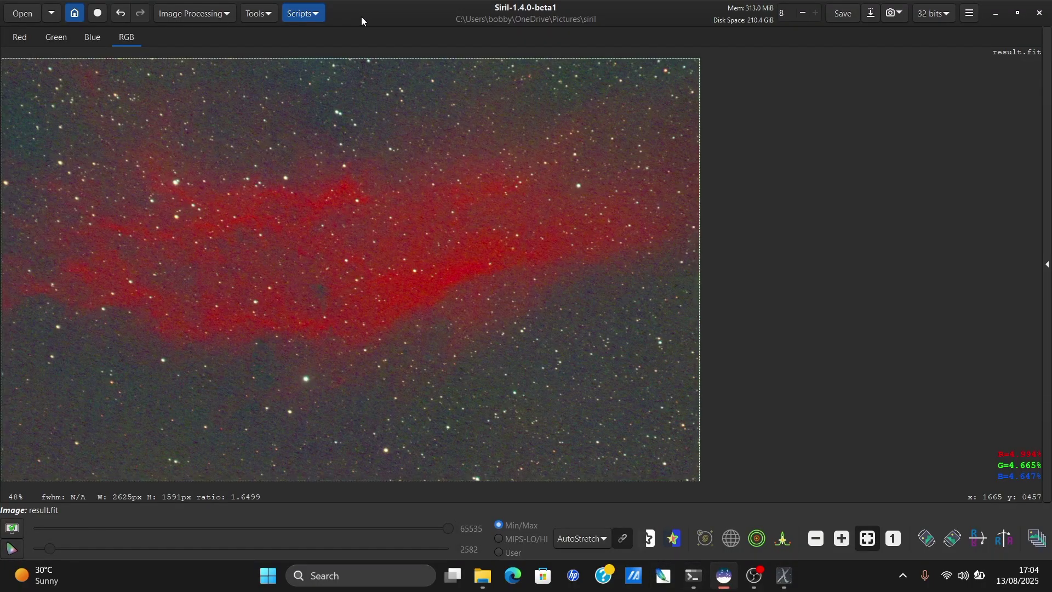
{"action": "double_click", "coordinate": [361, 17]}
{"action": "double_click", "coordinate": [286, 92]}
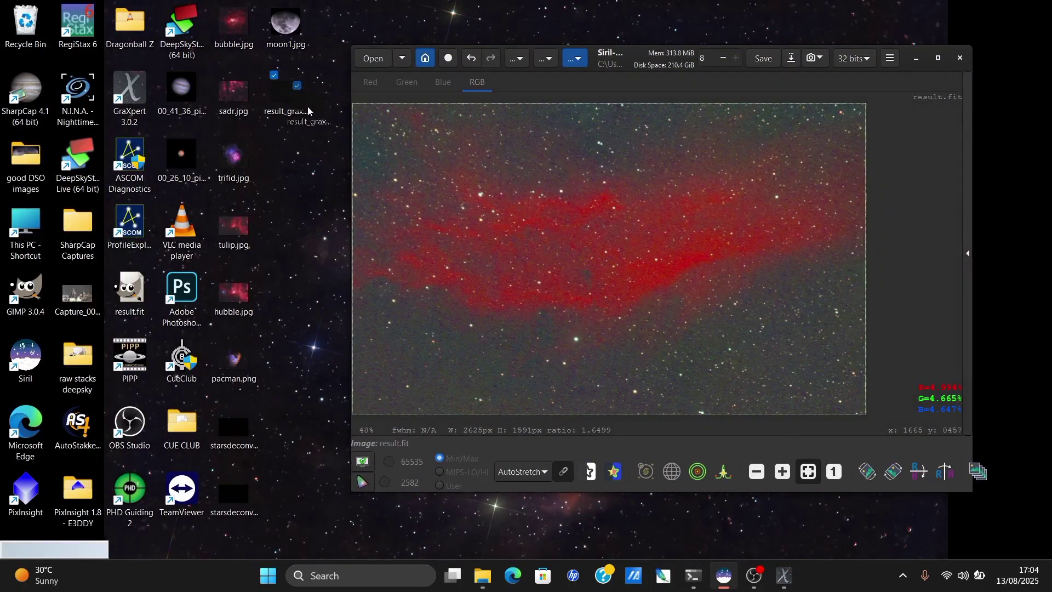
{"action": "left_click", "coordinate": [738, 310]}
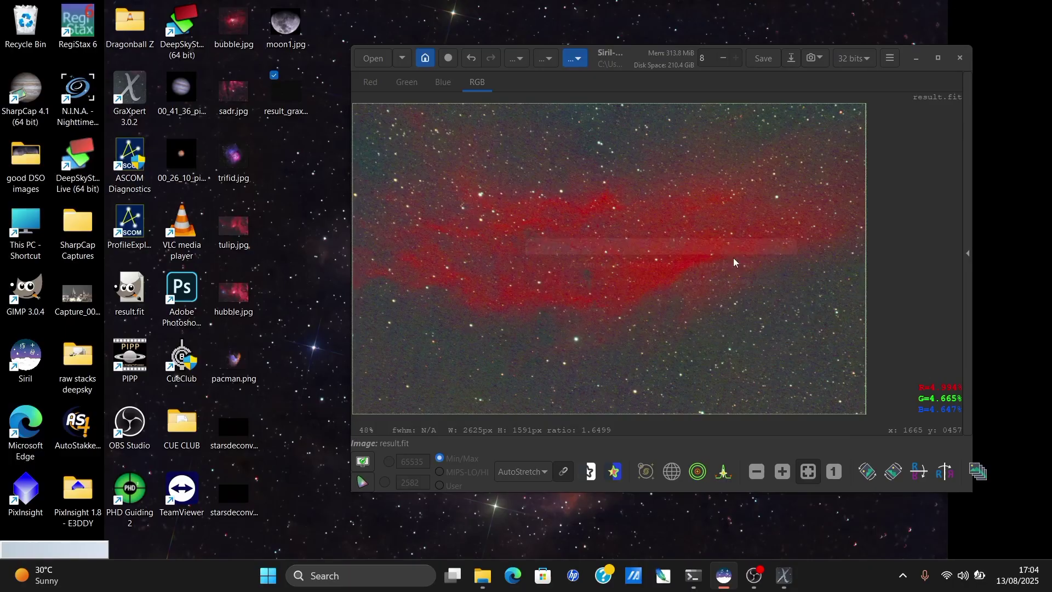
{"action": "double_click", "coordinate": [605, 55]}
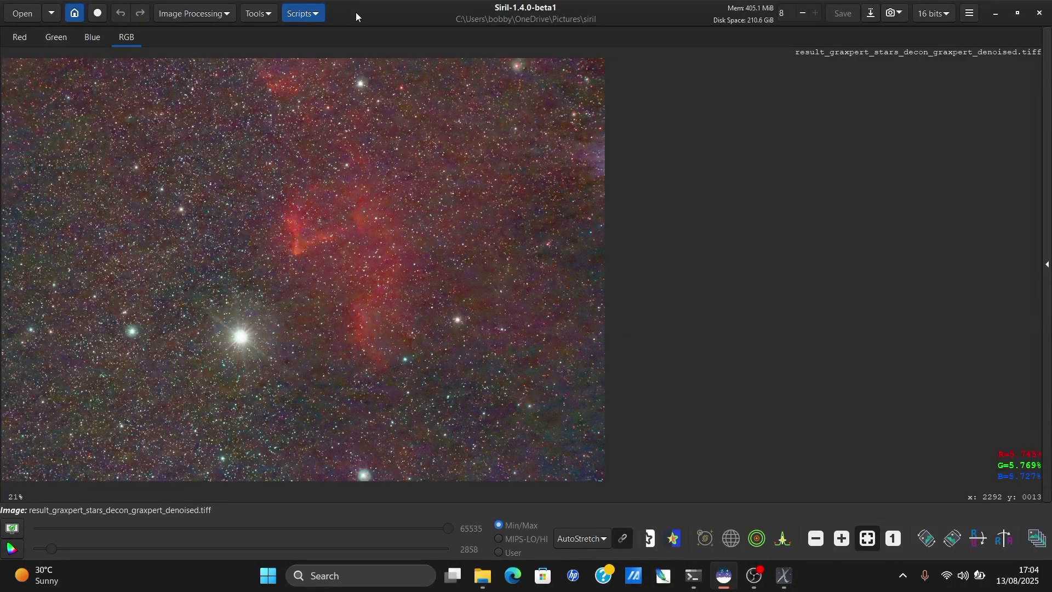
{"action": "left_click_drag", "start_coordinate": [357, 12], "coordinate": [712, 82]}
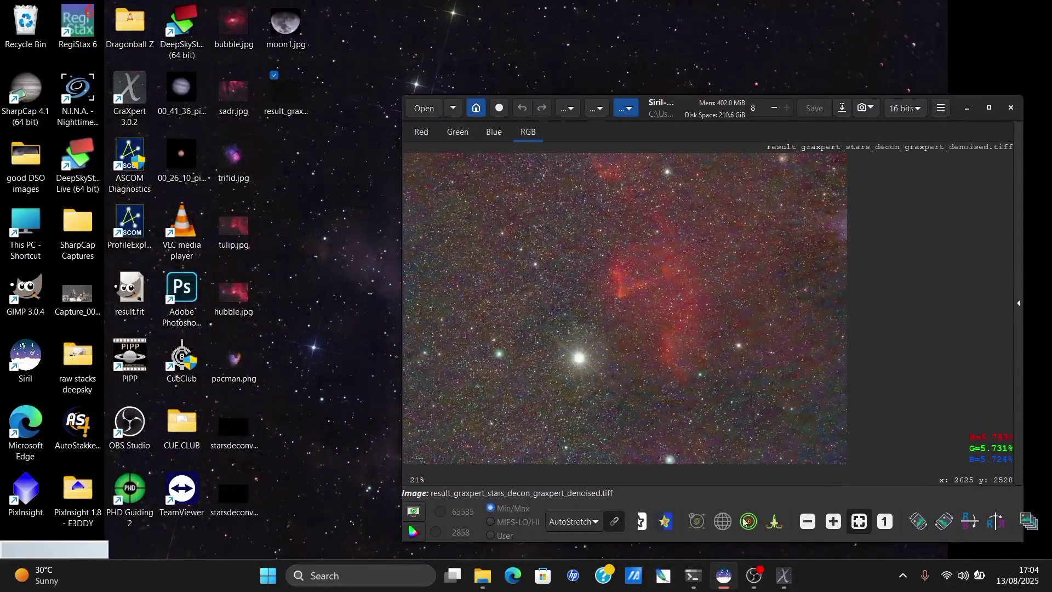
Switch back to GraXpert and save the denoised image again as starsdeconvolution_graxpert_denoised.tiff, overwriting the existing Desktop file
{"action": "mouse_move", "coordinate": [722, 572]}
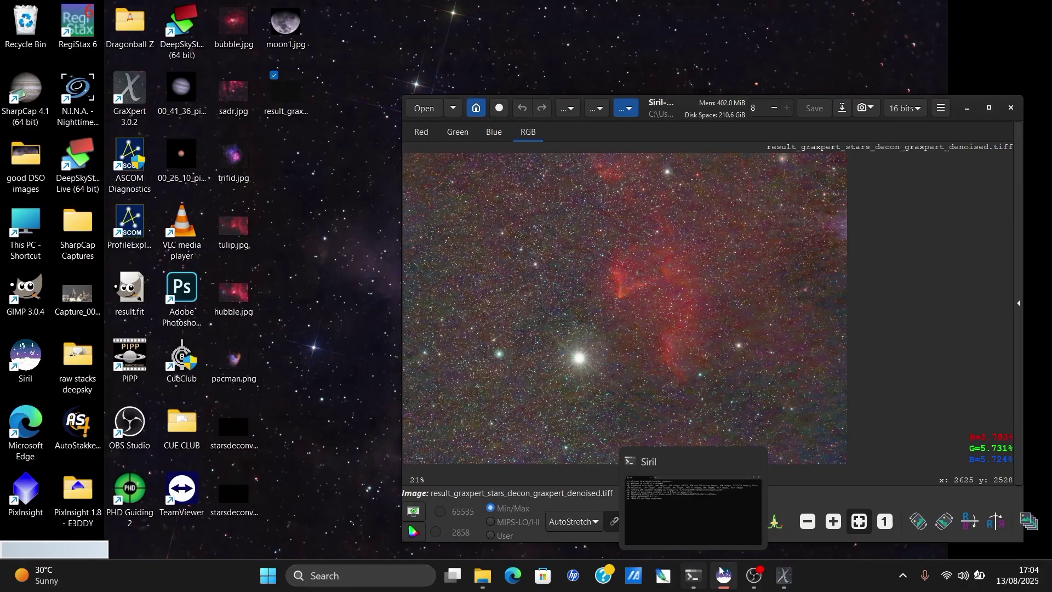
{"action": "left_click", "coordinate": [784, 575]}
{"action": "left_click", "coordinate": [74, 223]}
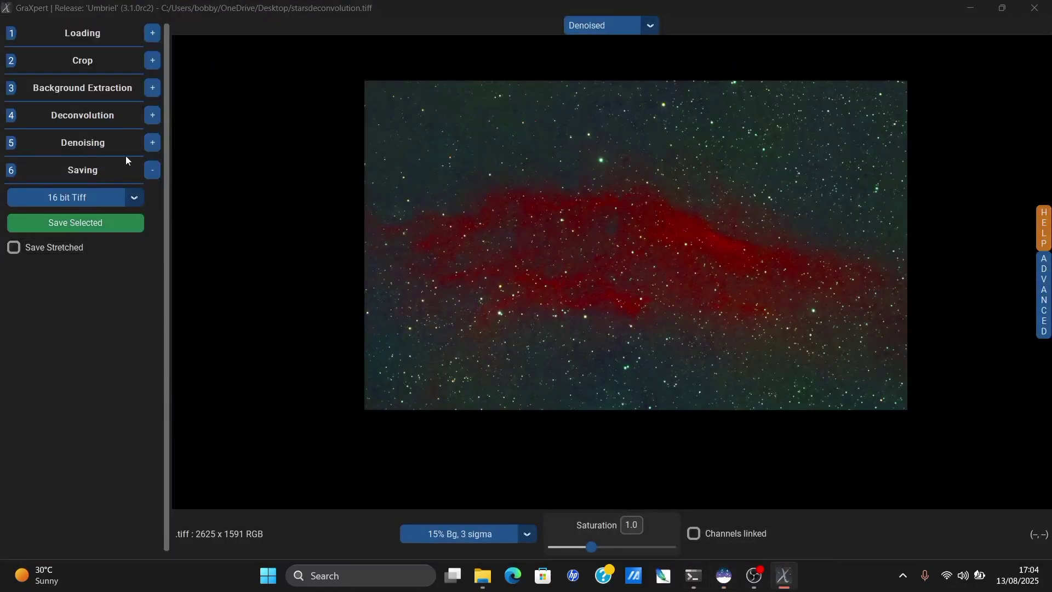
{"action": "left_click", "coordinate": [314, 243]}
{"action": "left_click", "coordinate": [411, 319]}
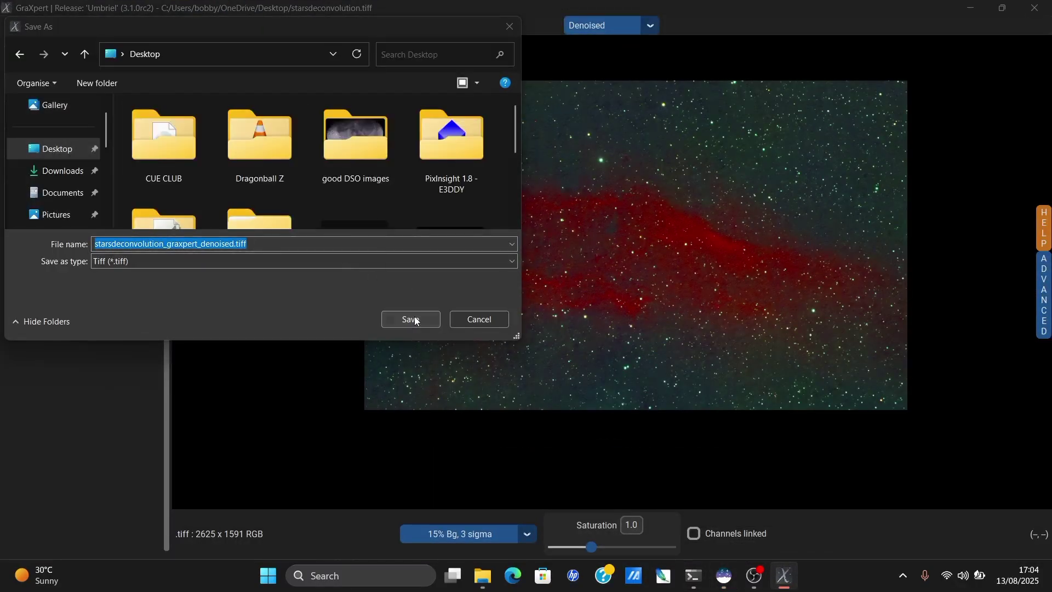
{"action": "left_click", "coordinate": [555, 288]}
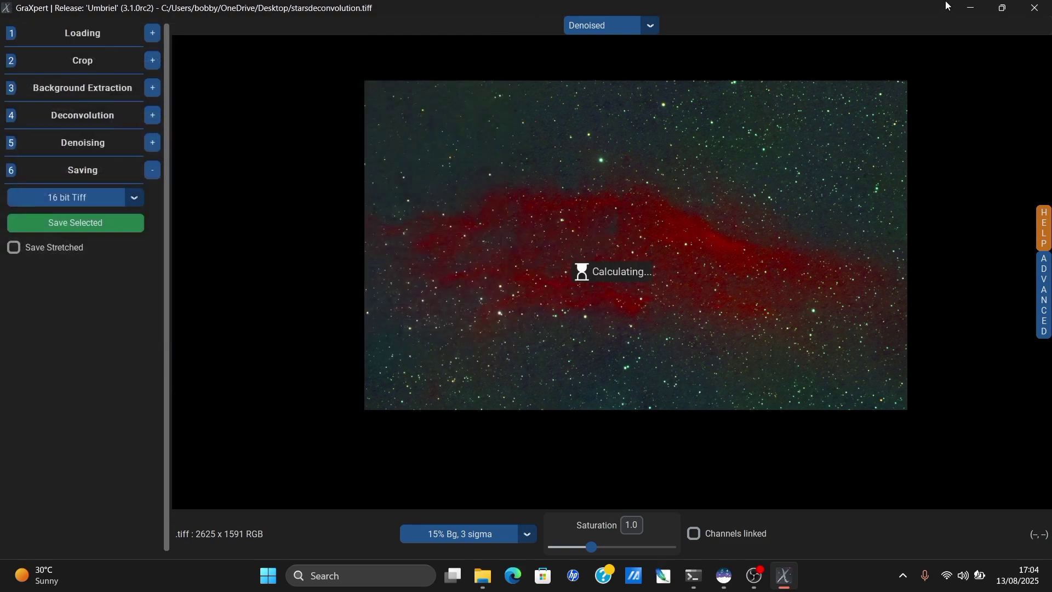
Return to Siril, open starsdeconvolution_graxpert_denoised.tiff from the Desktop in place of the loaded image, and flip it upside down
{"action": "left_click", "coordinate": [972, 8]}
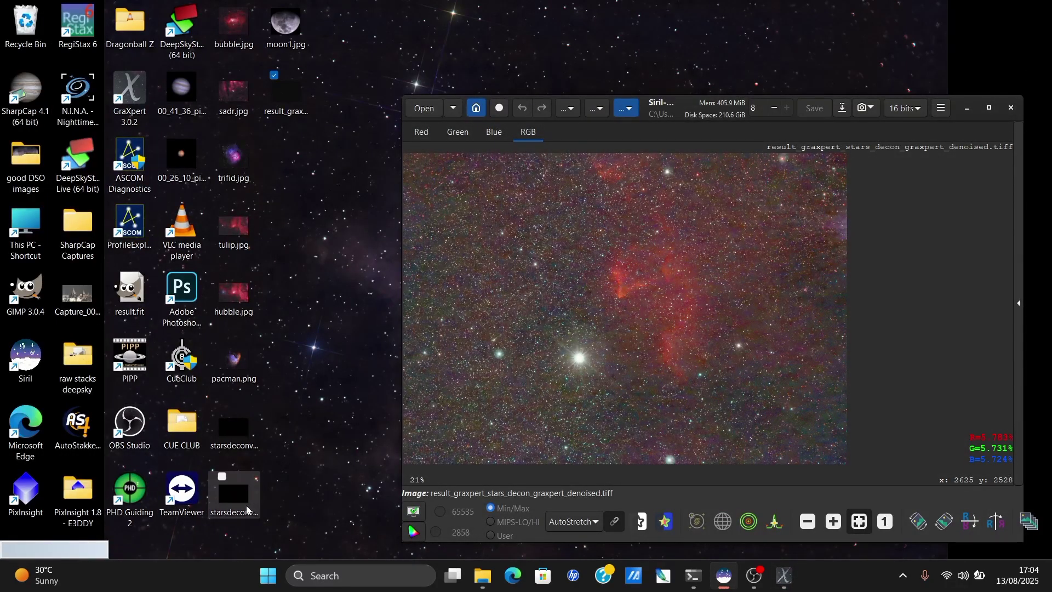
{"action": "left_click_drag", "start_coordinate": [247, 510], "coordinate": [713, 379]}
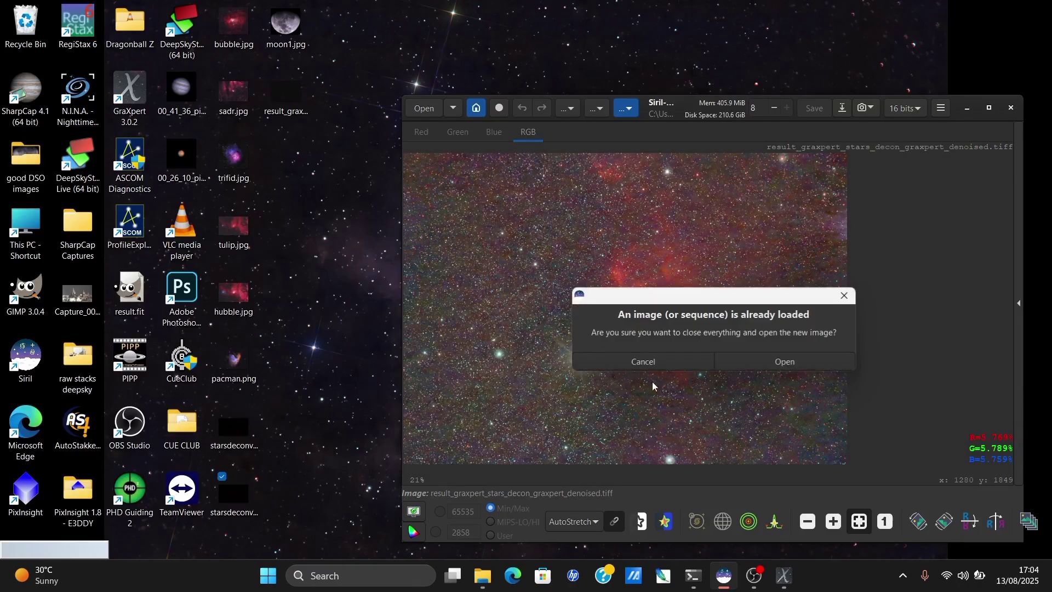
{"action": "left_click", "coordinate": [737, 363]}
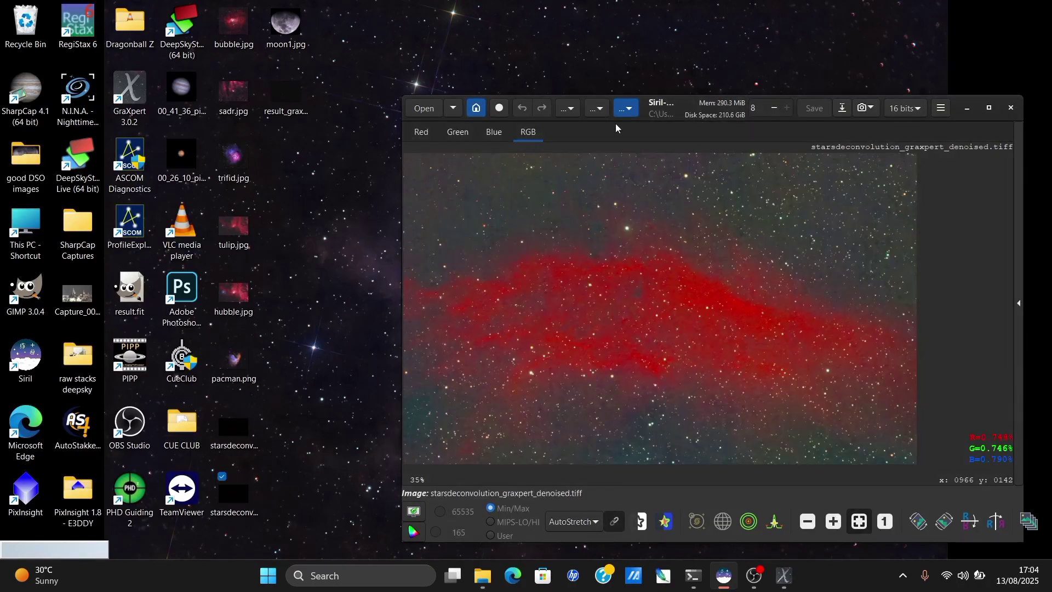
{"action": "double_click", "coordinate": [651, 114]}
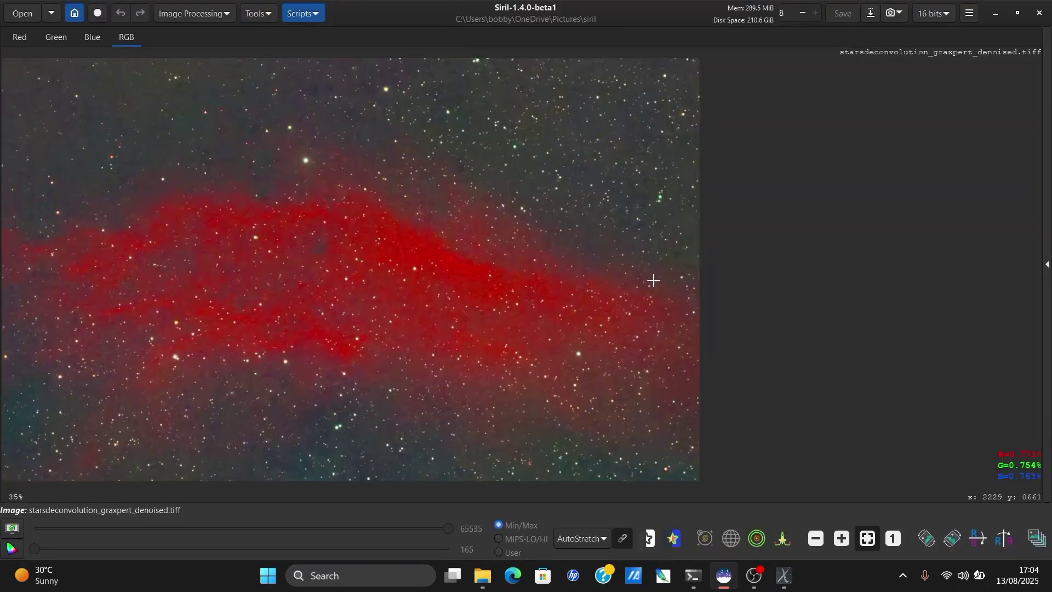
{"action": "left_click", "coordinate": [981, 539]}
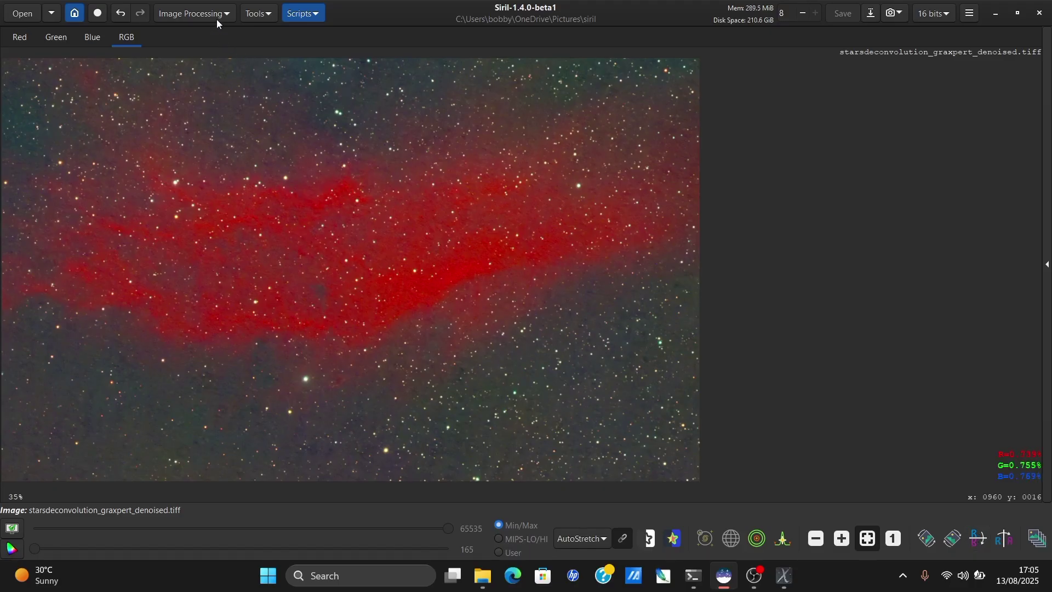
Check the StarNet executable location in the Miscellaneous preferences and leave the settings as they are
{"action": "left_click", "coordinate": [969, 14]}
{"action": "left_click", "coordinate": [963, 41]}
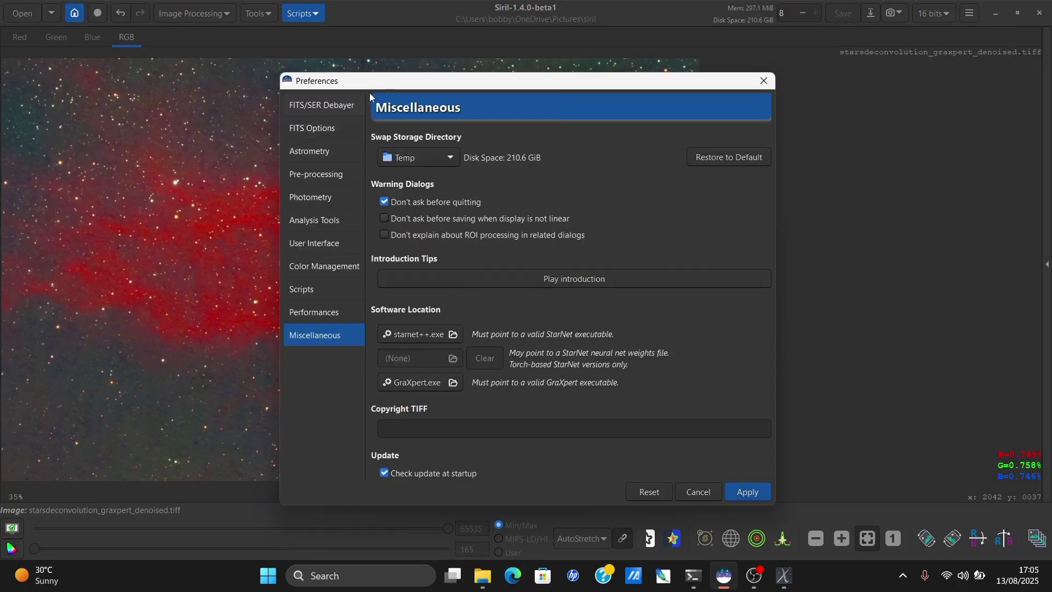
{"action": "left_click_drag", "start_coordinate": [373, 84], "coordinate": [444, 42]}
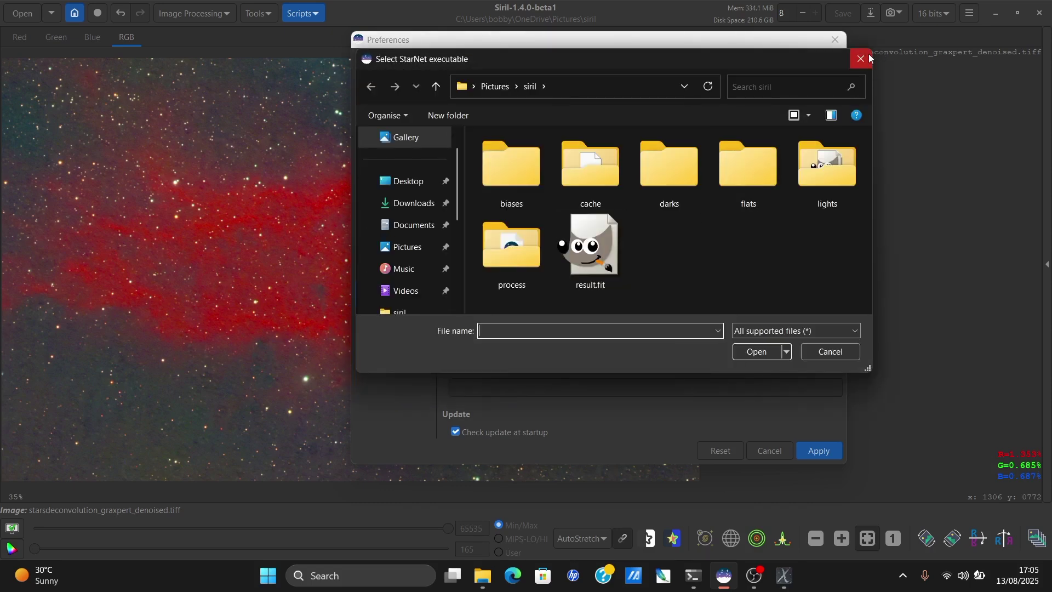
{"action": "left_click", "coordinate": [870, 58]}
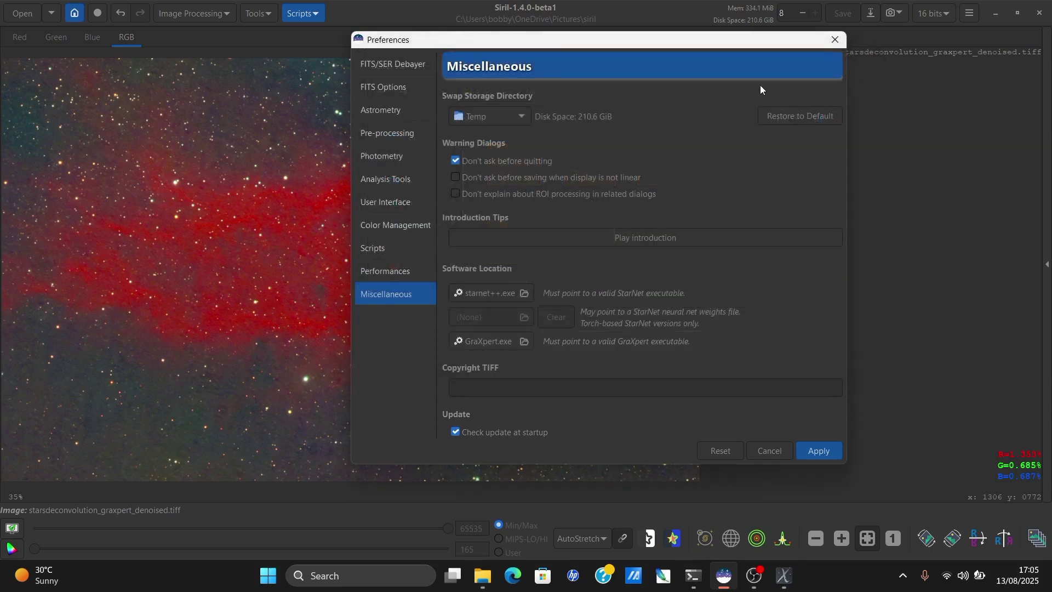
{"action": "left_click", "coordinate": [834, 40]}
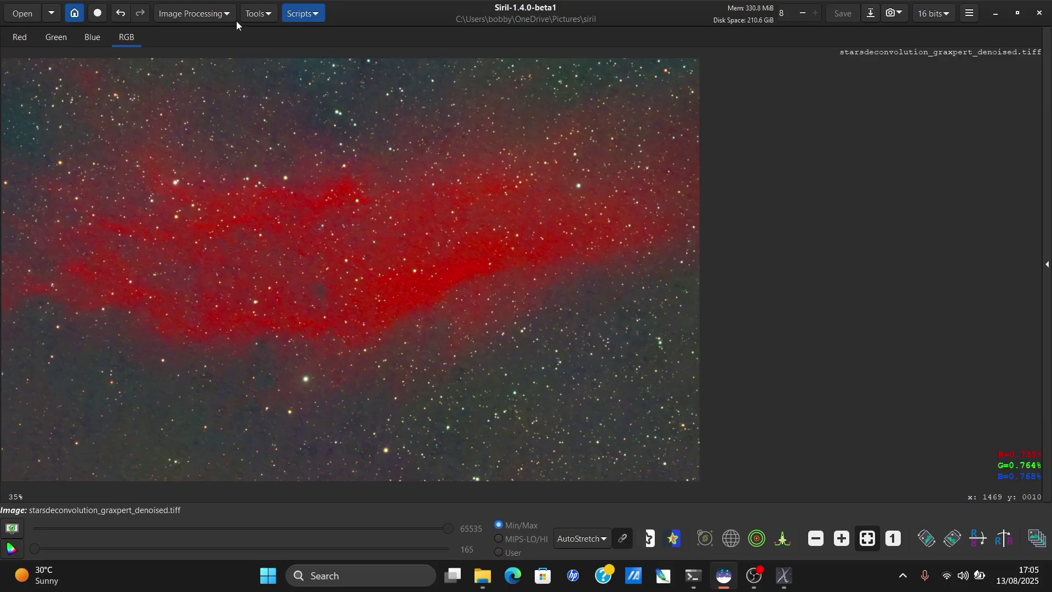
Run StarNet star removal on the denoised image with linear pre-stretch and star mask generation enabled
{"action": "left_click", "coordinate": [225, 12]}
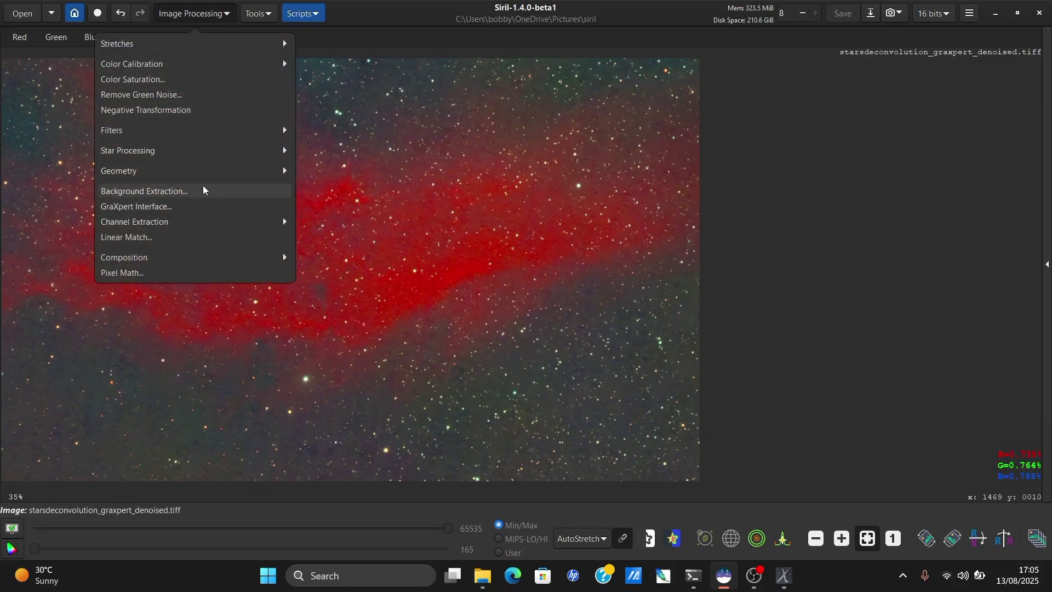
{"action": "left_click", "coordinate": [209, 145]}
{"action": "left_click", "coordinate": [197, 65]}
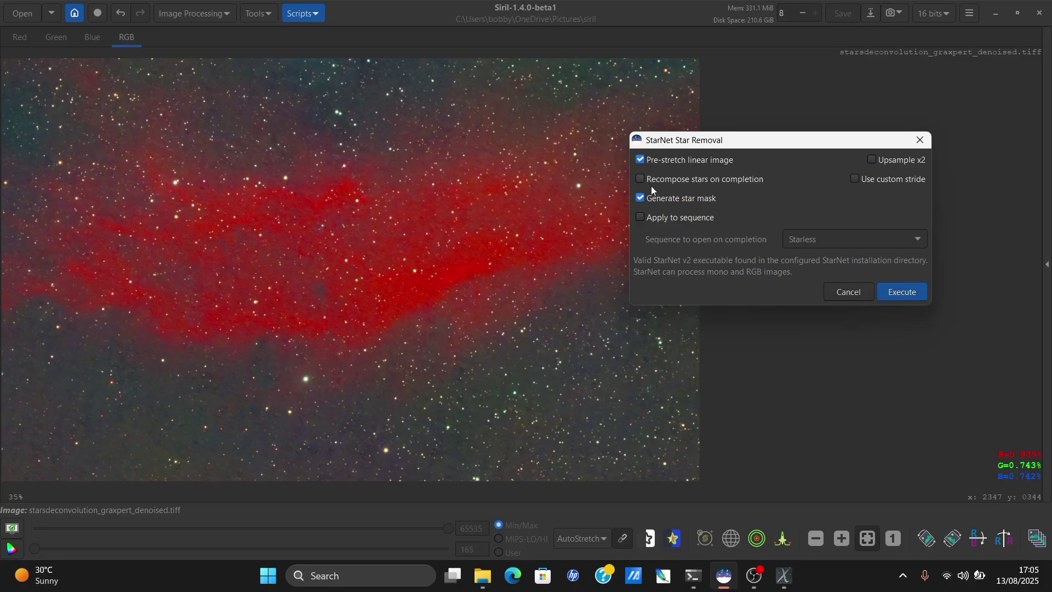
{"action": "left_click", "coordinate": [899, 292]}
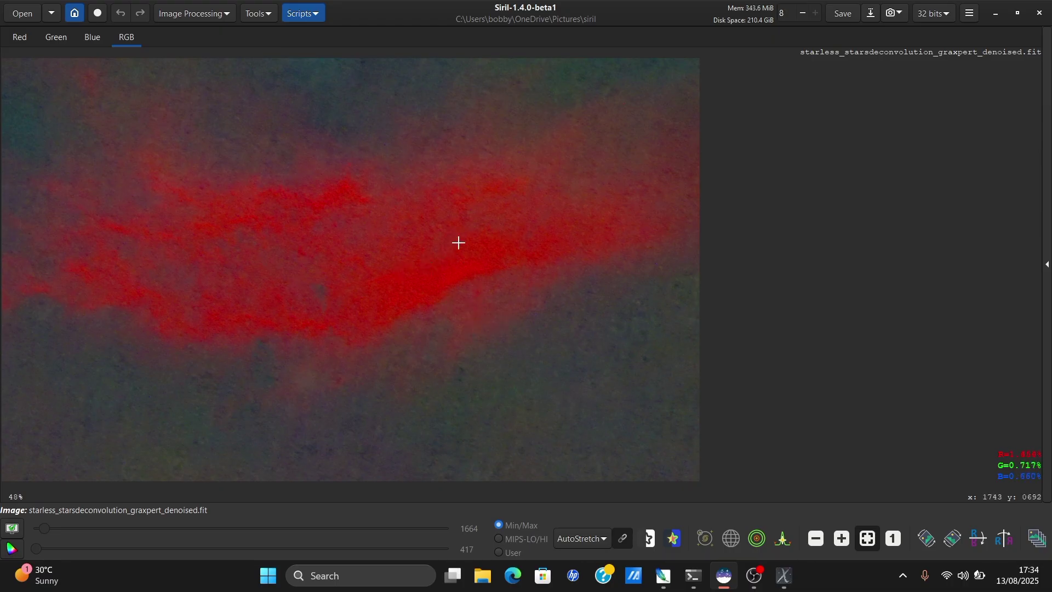
{"action": "left_click", "coordinate": [200, 17]}
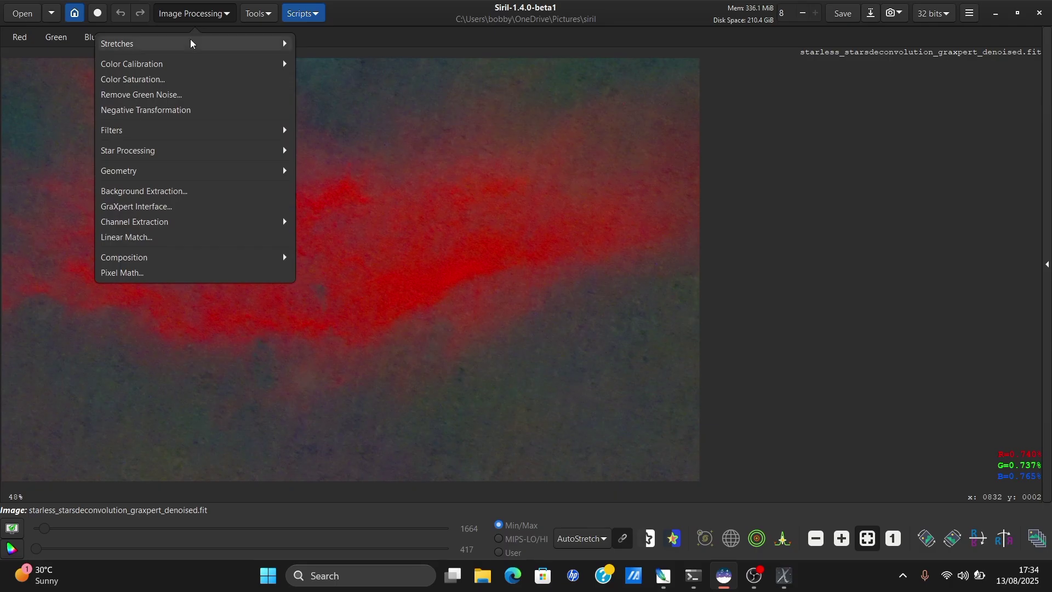
{"action": "left_click", "coordinate": [190, 43]}
{"action": "left_click", "coordinate": [564, 262]}
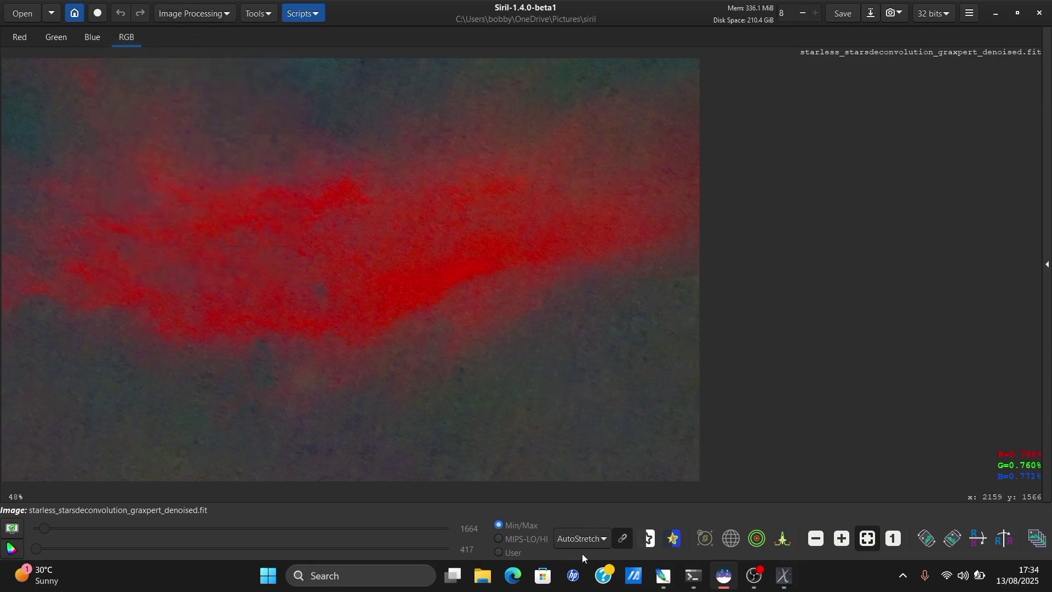
{"action": "left_click", "coordinate": [585, 538]}
{"action": "left_click", "coordinate": [565, 404]}
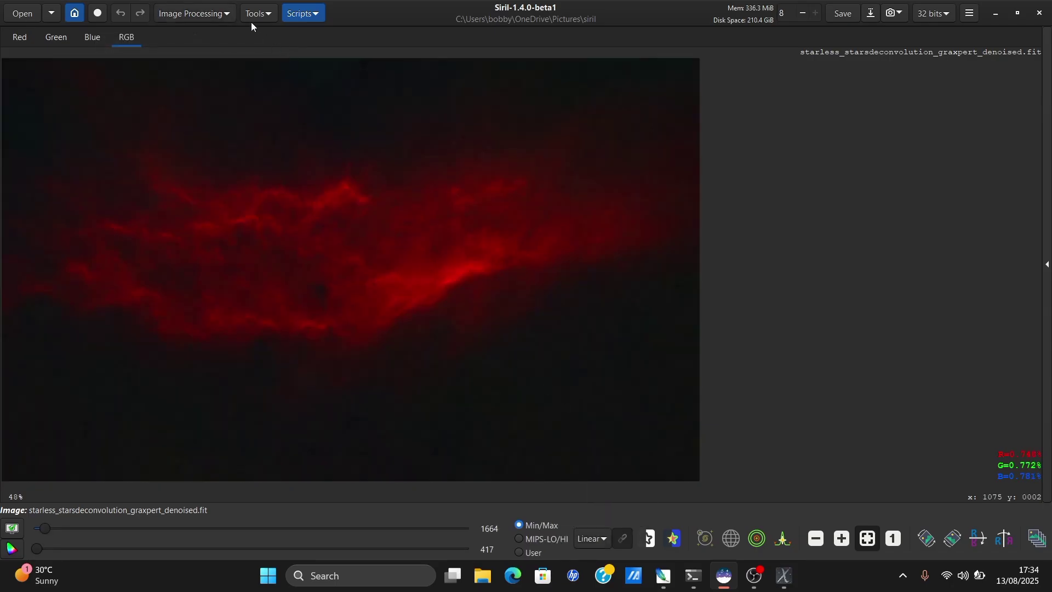
{"action": "left_click", "coordinate": [228, 14]}
{"action": "left_click", "coordinate": [207, 43]}
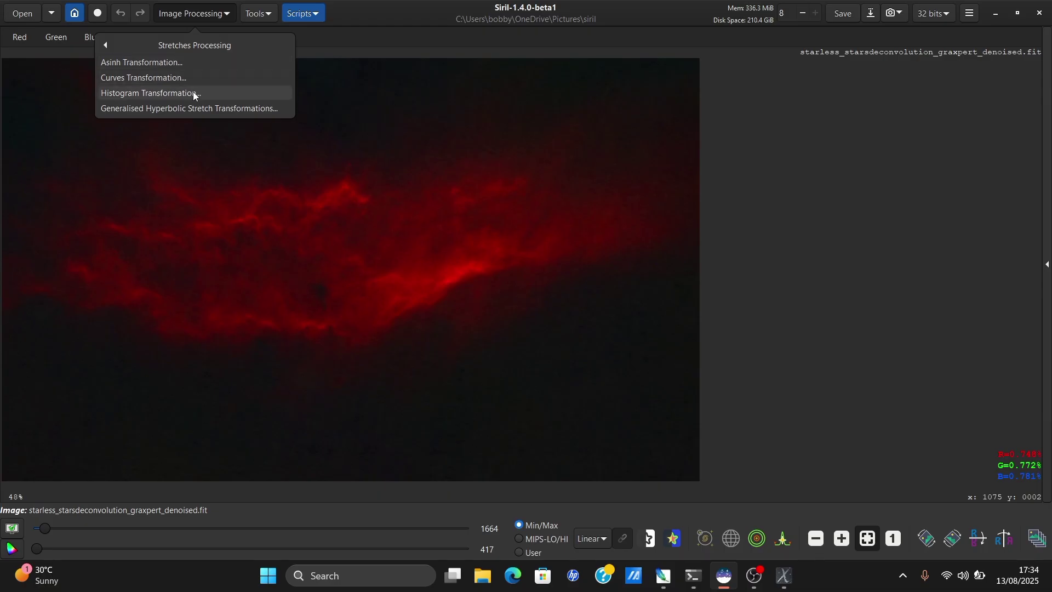
{"action": "left_click", "coordinate": [193, 92]}
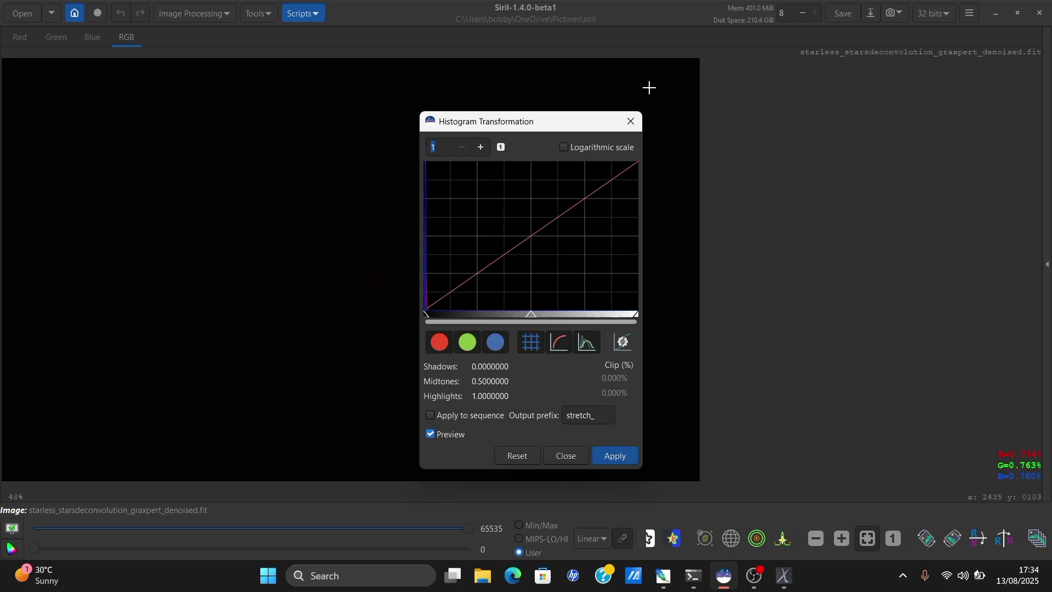
{"action": "left_click", "coordinate": [633, 123]}
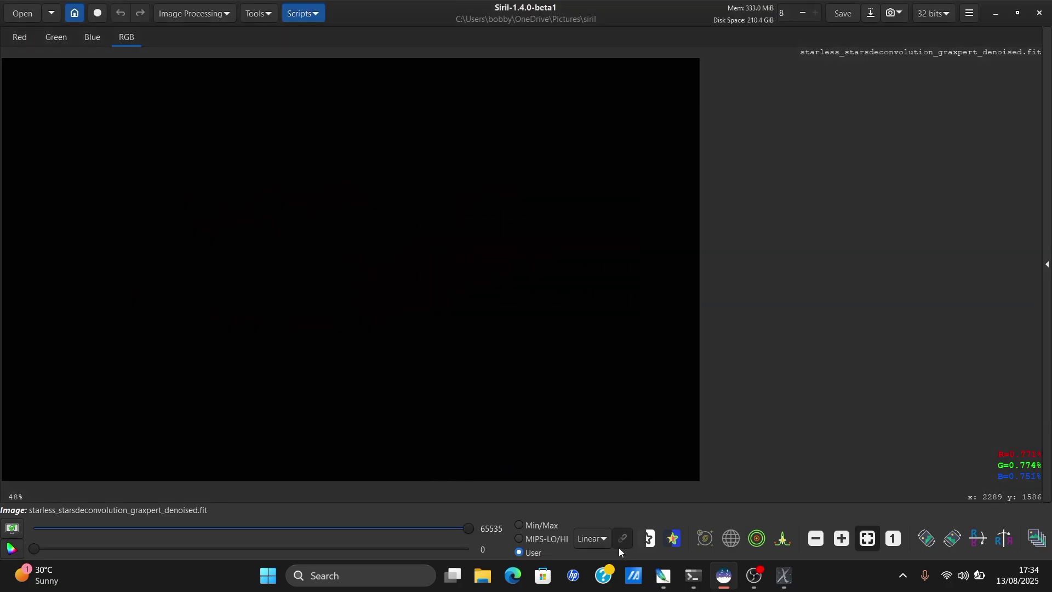
{"action": "left_click", "coordinate": [597, 538]}
{"action": "left_click", "coordinate": [600, 486]}
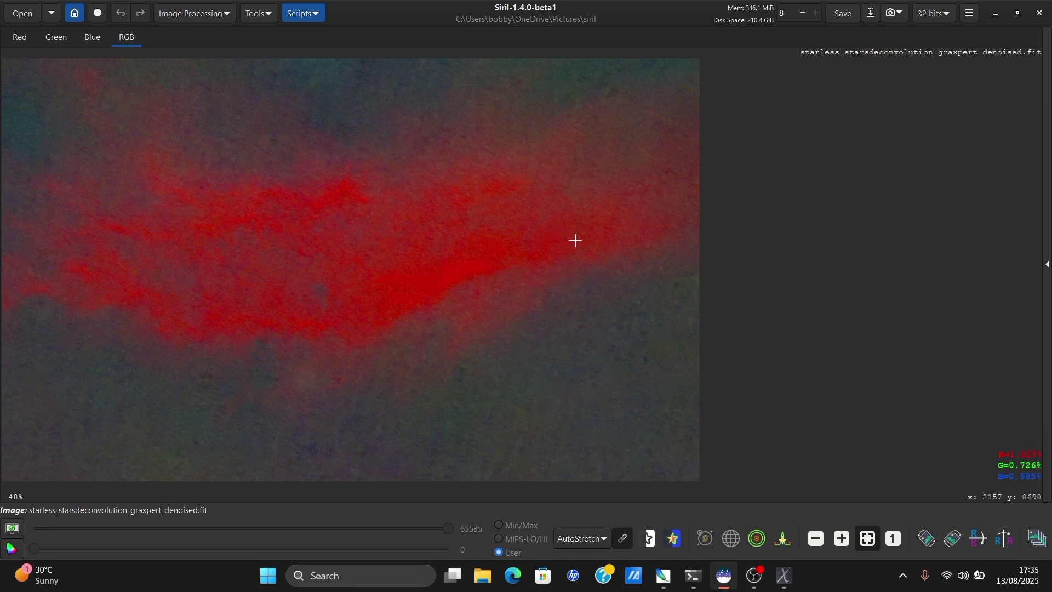
Select a nebula area of about 134 by 85 px, switch the display to Linear, and open the Generalised Hyperbolic Stretch
{"action": "left_click_drag", "start_coordinate": [563, 217], "coordinate": [599, 239]}
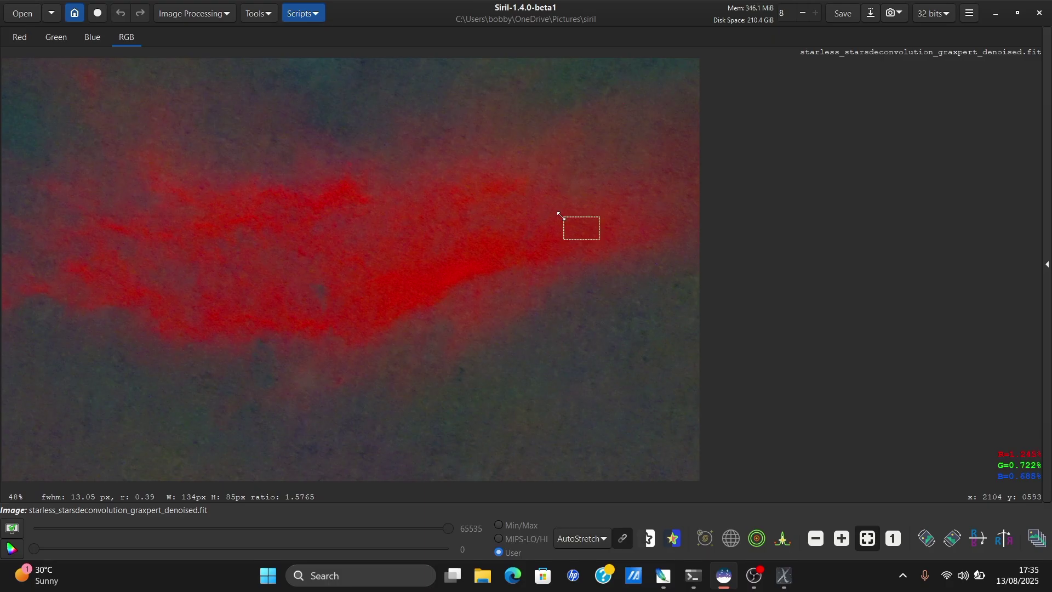
{"action": "left_click", "coordinate": [585, 538]}
{"action": "left_click", "coordinate": [584, 401]}
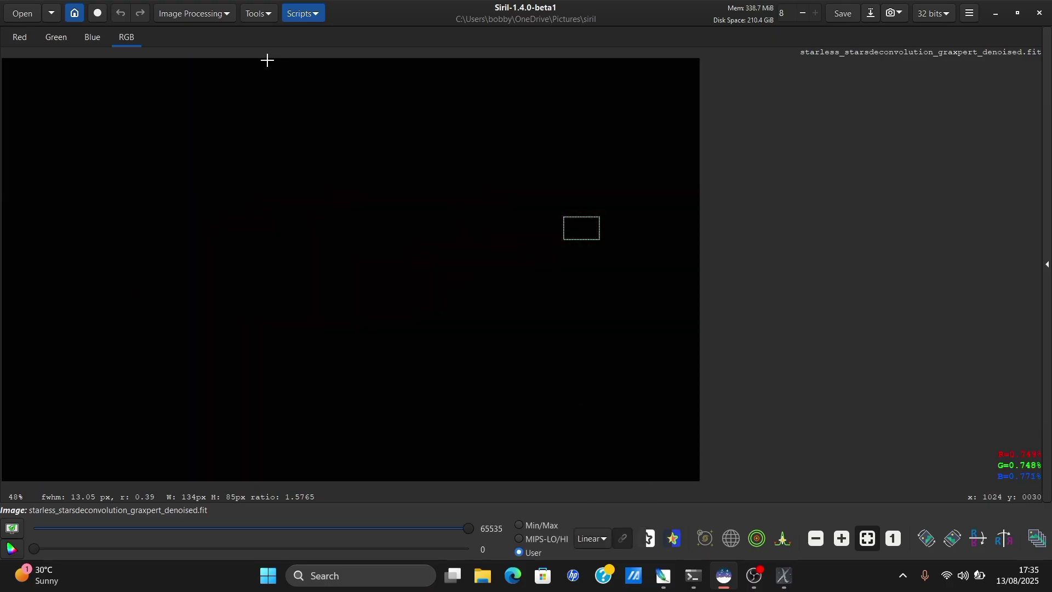
{"action": "left_click", "coordinate": [225, 22]}
{"action": "left_click", "coordinate": [217, 39]}
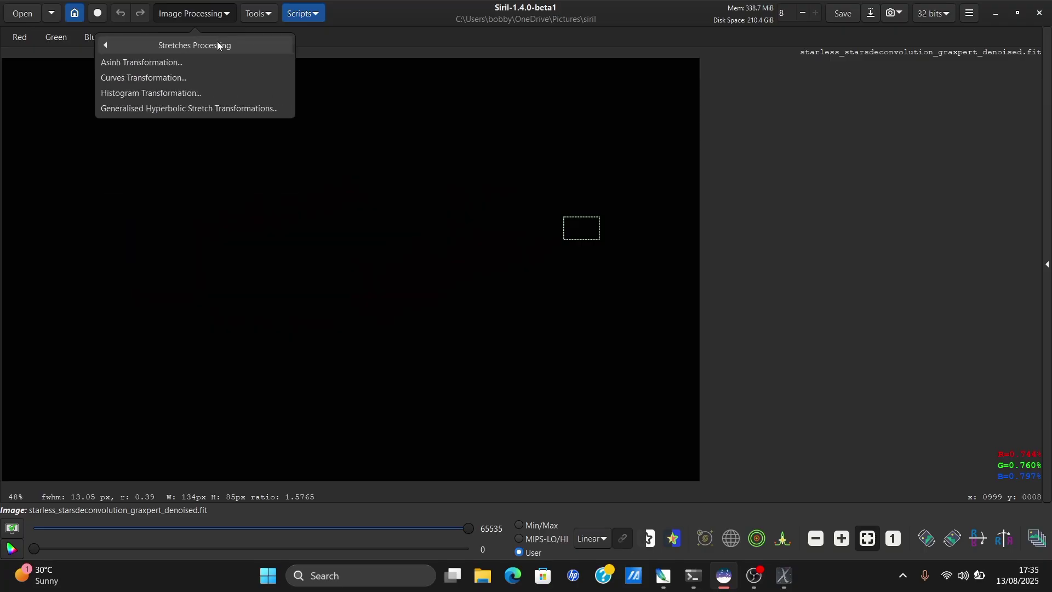
{"action": "left_click", "coordinate": [235, 110]}
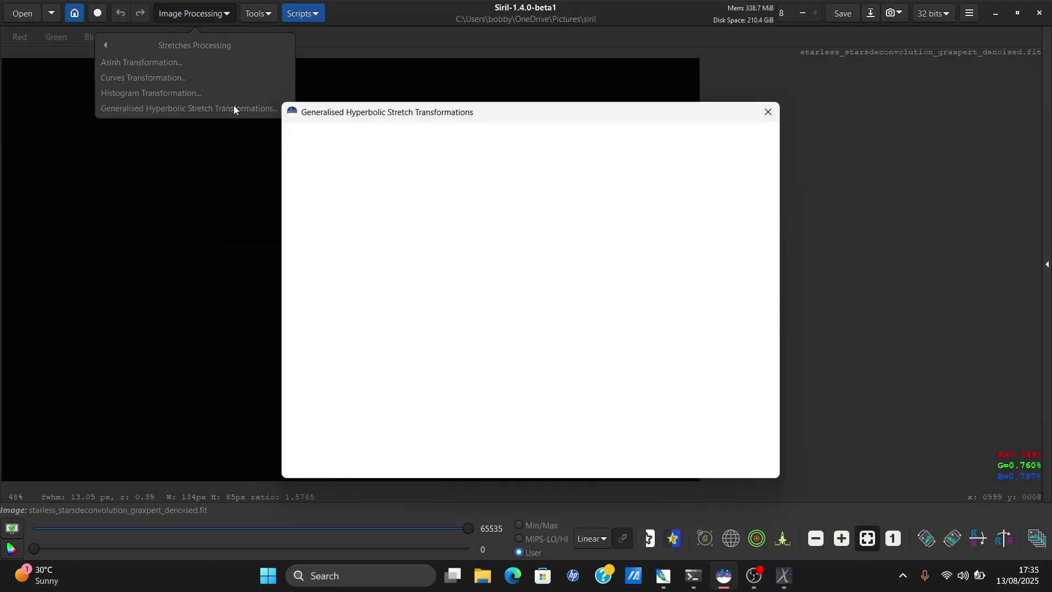
{"action": "left_click_drag", "start_coordinate": [496, 119], "coordinate": [621, 99]}
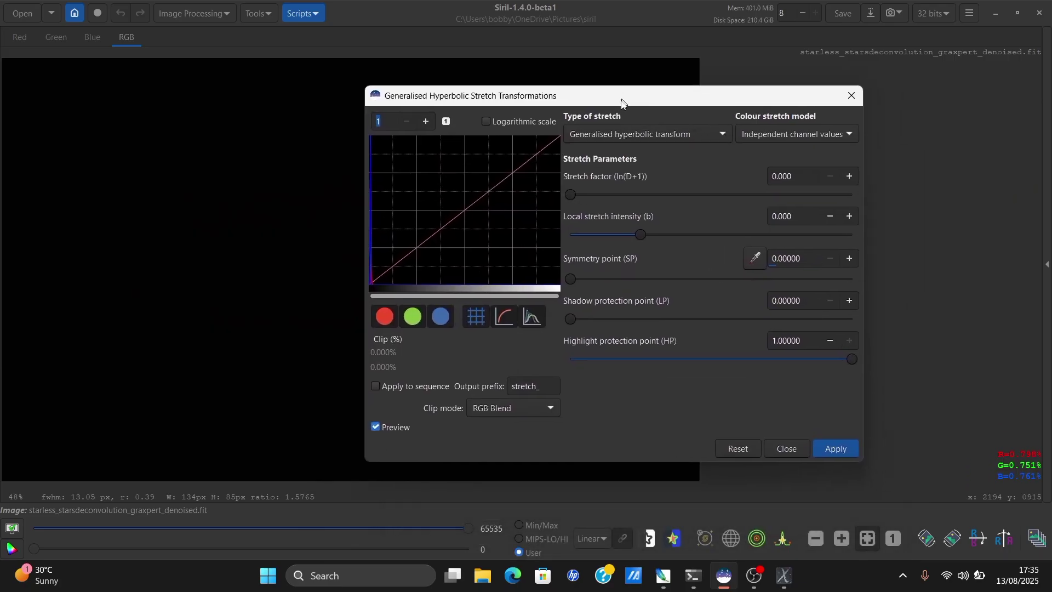
Apply a generalised hyperbolic transform to the starless image with stretch factor 1.973 and local stretch intensity 9.453
{"action": "left_click", "coordinate": [747, 236]}
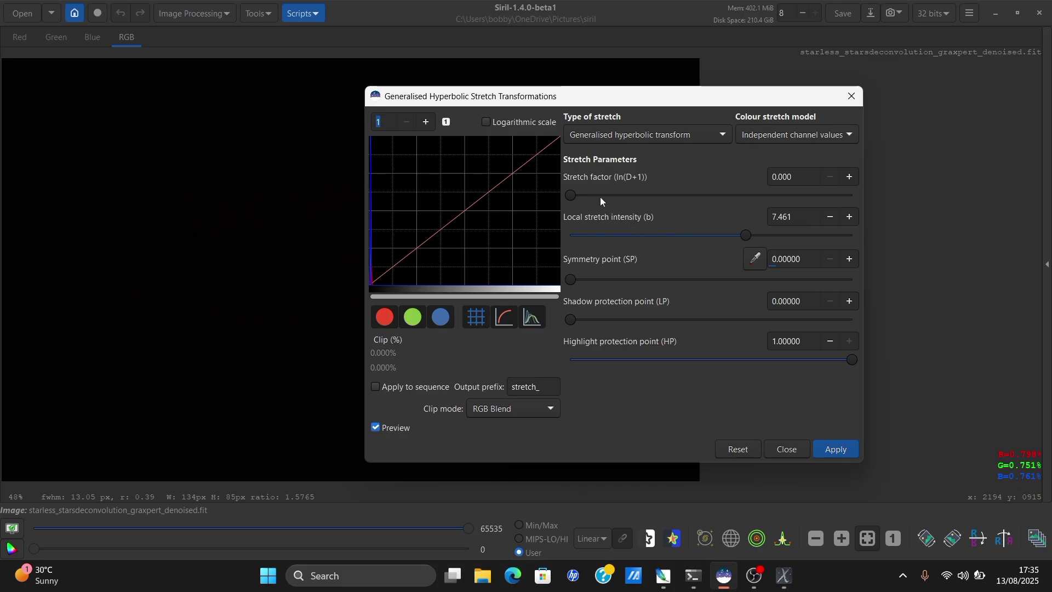
{"action": "left_click_drag", "start_coordinate": [749, 235], "coordinate": [722, 236]}
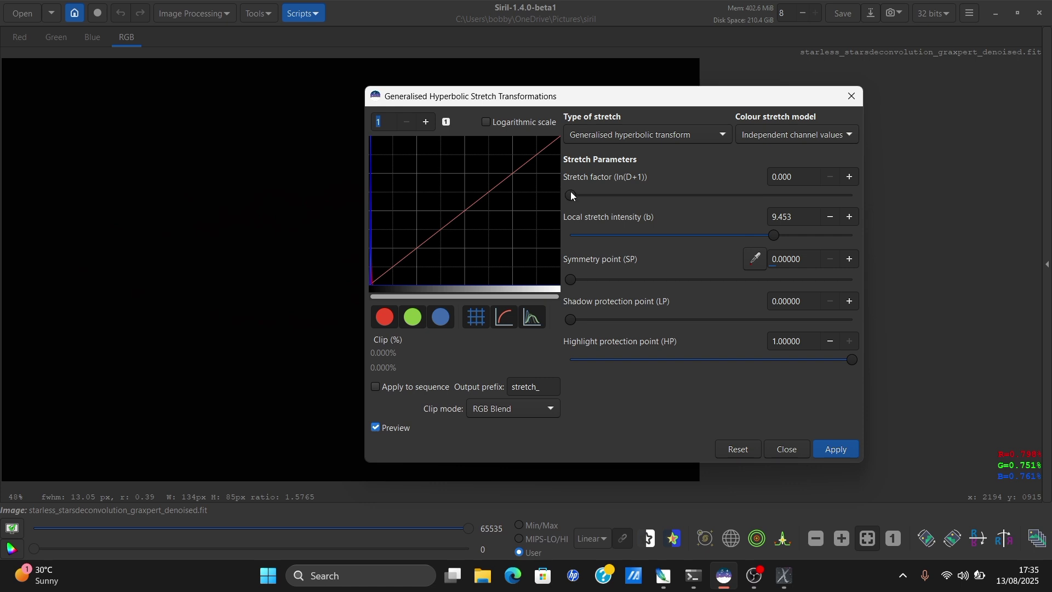
{"action": "left_click_drag", "start_coordinate": [572, 195], "coordinate": [627, 200]}
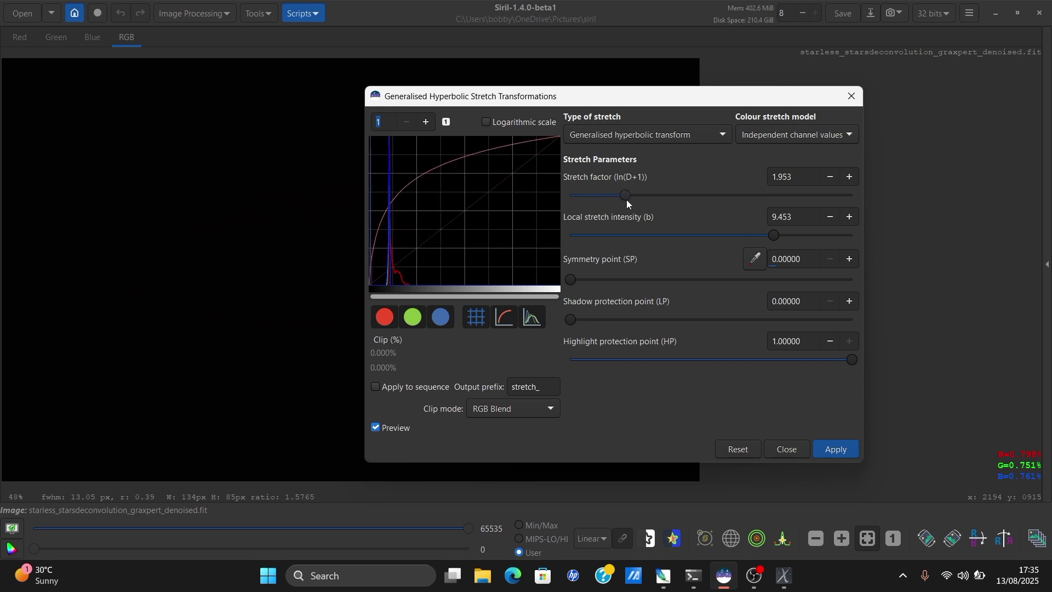
{"action": "left_click_drag", "start_coordinate": [583, 99], "coordinate": [742, 119]}
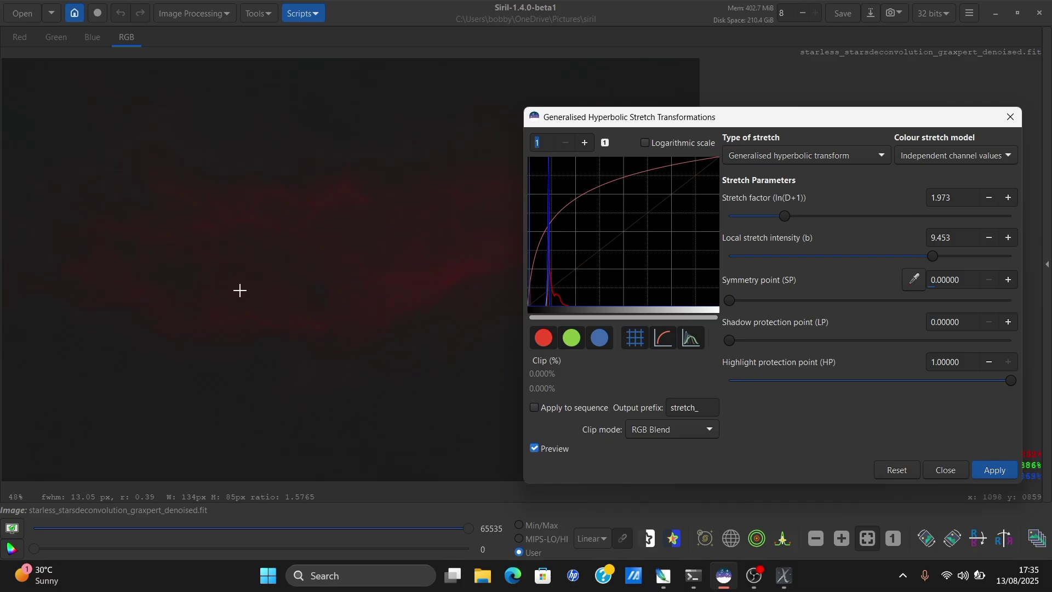
{"action": "left_click", "coordinate": [980, 467]}
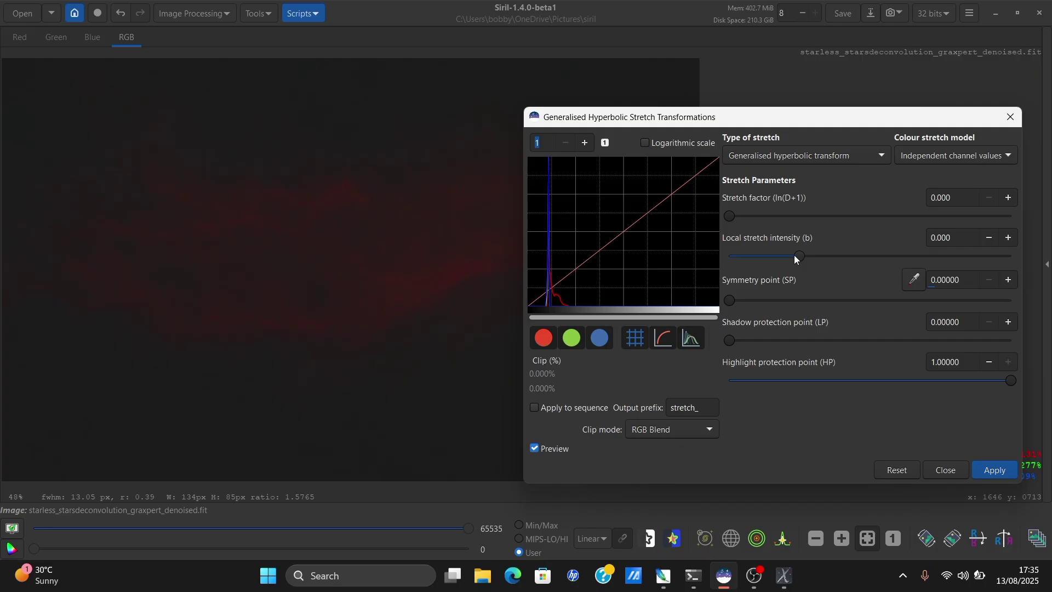
Apply a second generalised hyperbolic transform with stretch factor 1.035 and local stretch intensity 0
{"action": "left_click_drag", "start_coordinate": [729, 215], "coordinate": [759, 217]}
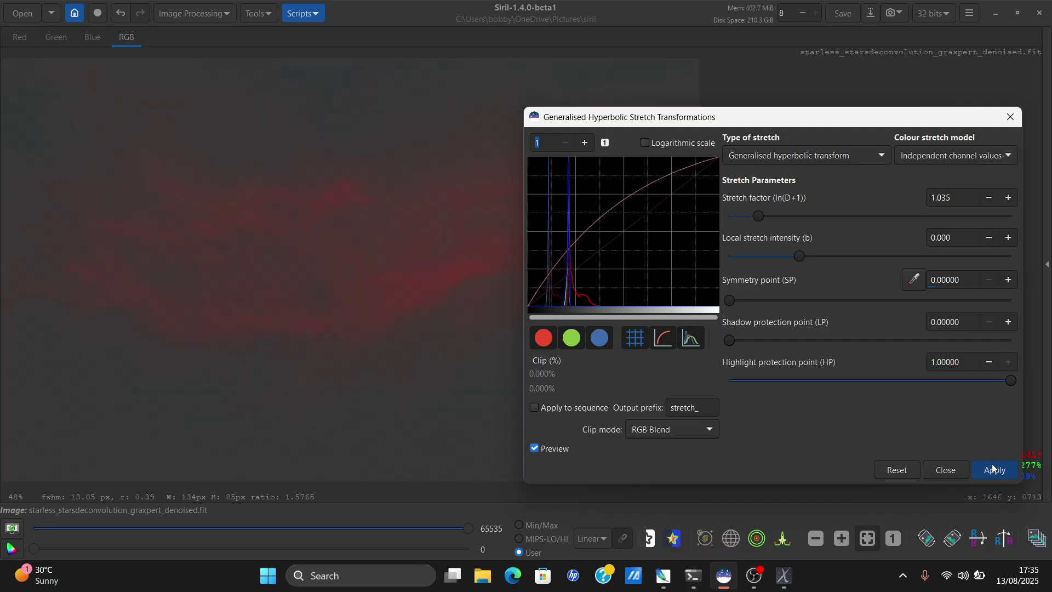
{"action": "left_click", "coordinate": [994, 470]}
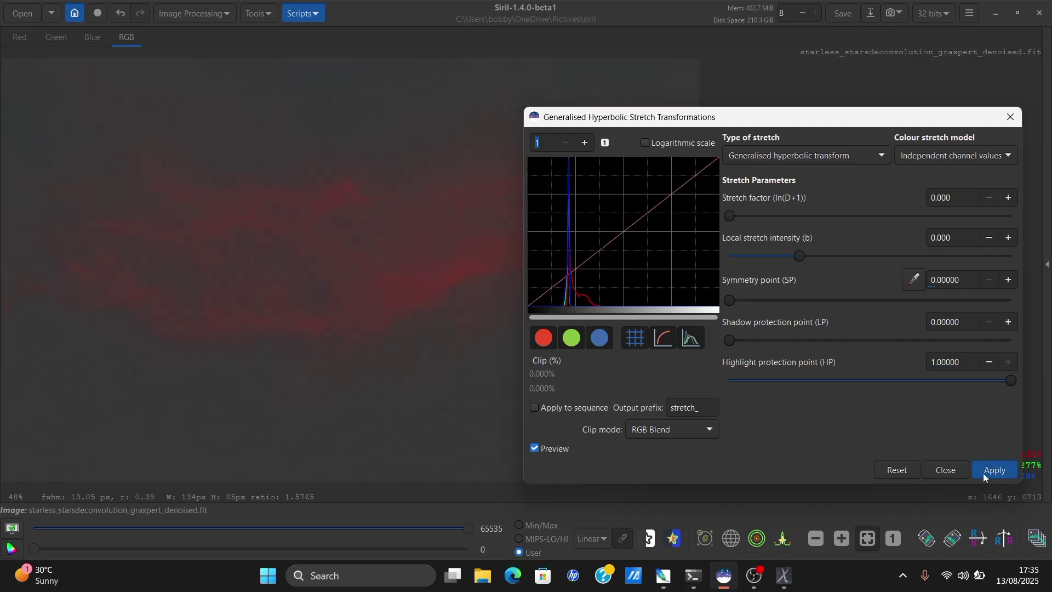
{"action": "left_click_drag", "start_coordinate": [689, 117], "coordinate": [565, 307]}
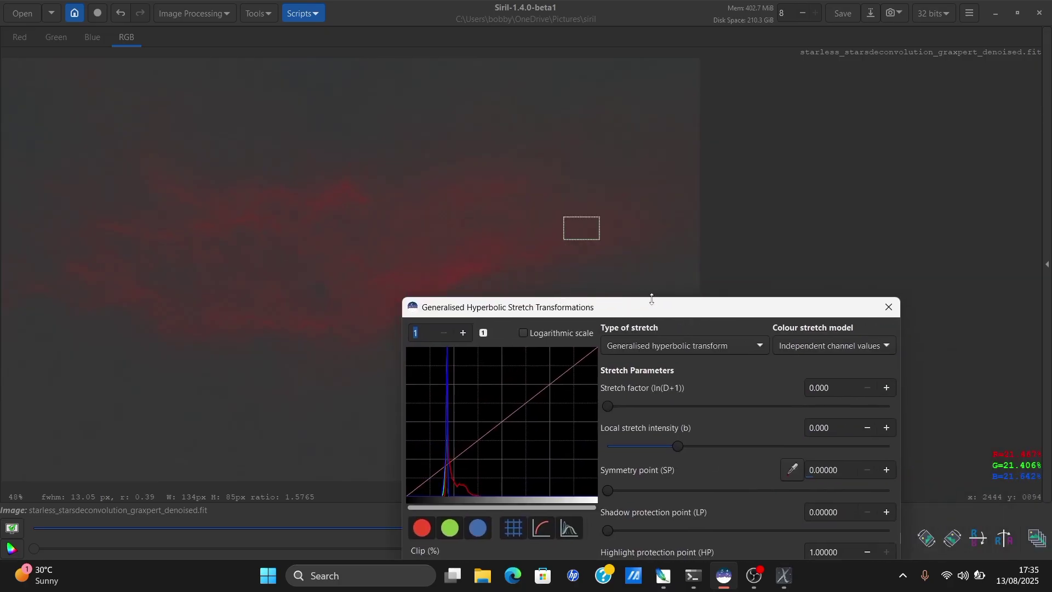
{"action": "left_click_drag", "start_coordinate": [649, 308], "coordinate": [399, 119]}
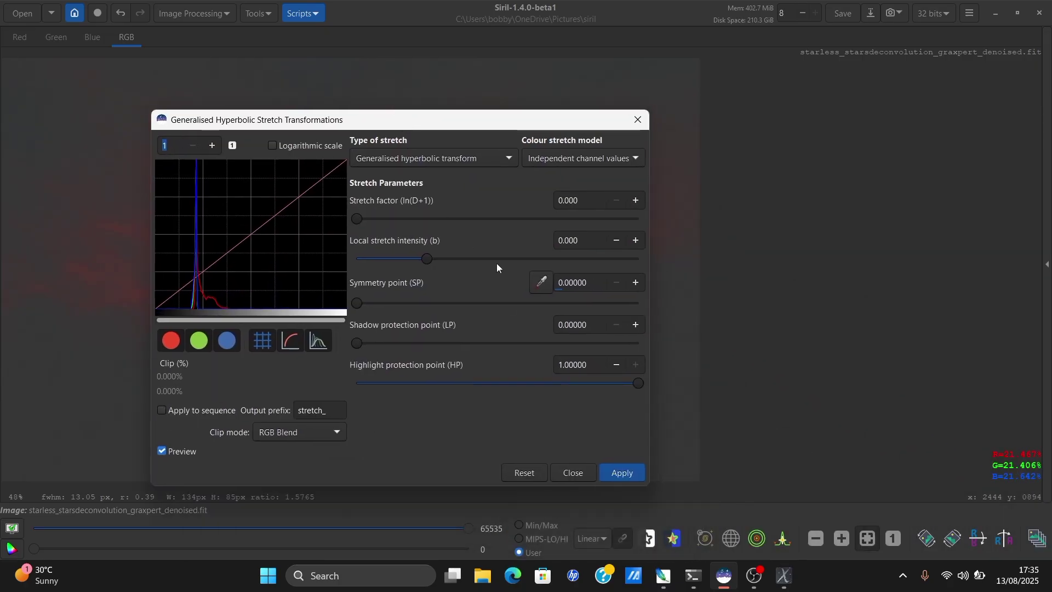
Sample the symmetry point from the selected nebula area and apply another stretch with factor 1.035 and local stretch intensity 2.266
{"action": "left_click", "coordinate": [543, 289]}
{"action": "left_click_drag", "start_coordinate": [488, 121], "coordinate": [960, 110]}
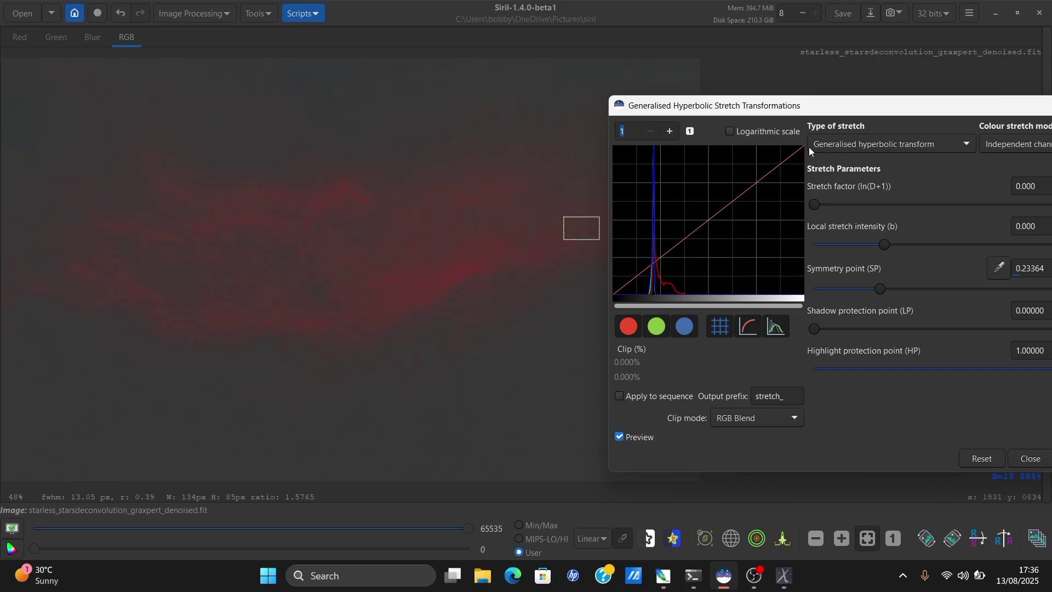
{"action": "left_click_drag", "start_coordinate": [865, 105], "coordinate": [763, 59]}
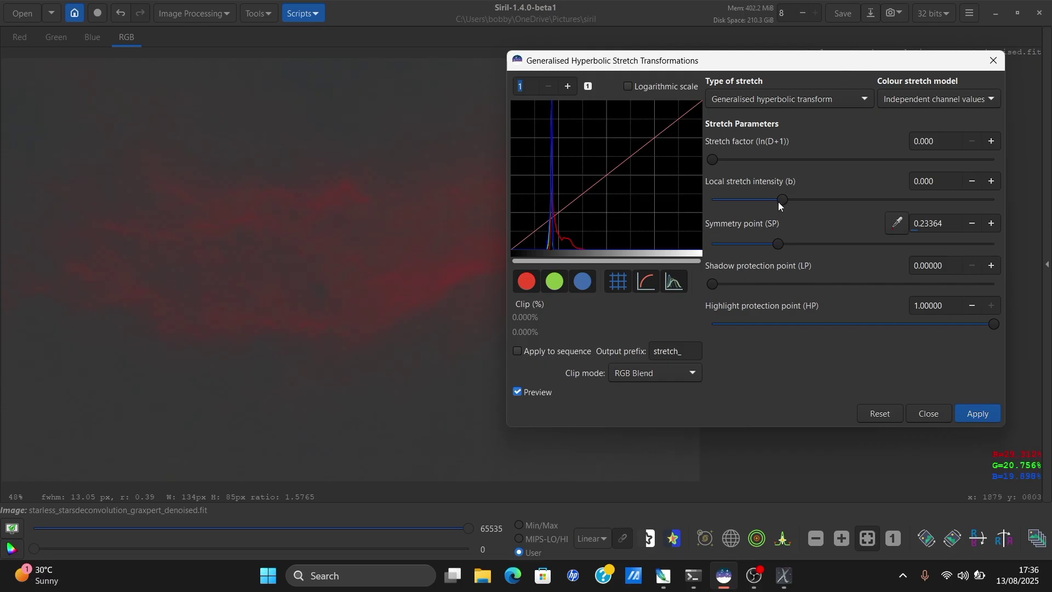
{"action": "left_click_drag", "start_coordinate": [801, 203], "coordinate": [817, 202]}
{"action": "left_click_drag", "start_coordinate": [716, 162], "coordinate": [745, 164]}
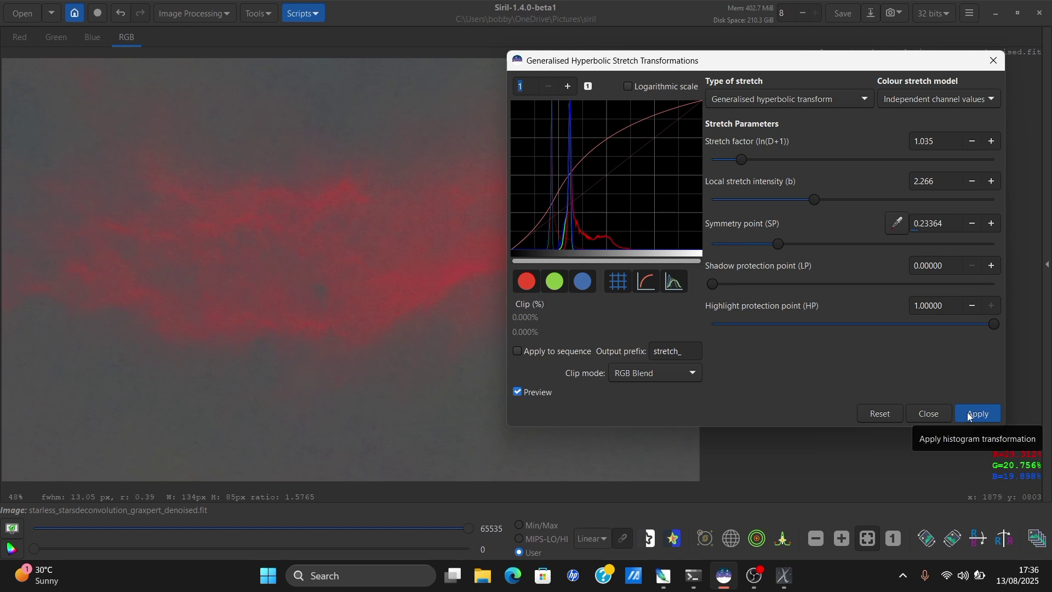
{"action": "left_click", "coordinate": [978, 414]}
Change the stretch type to Linear stretch (BP shift) and apply it with a black point of 0.11719
{"action": "left_click_drag", "start_coordinate": [673, 60], "coordinate": [811, 72]}
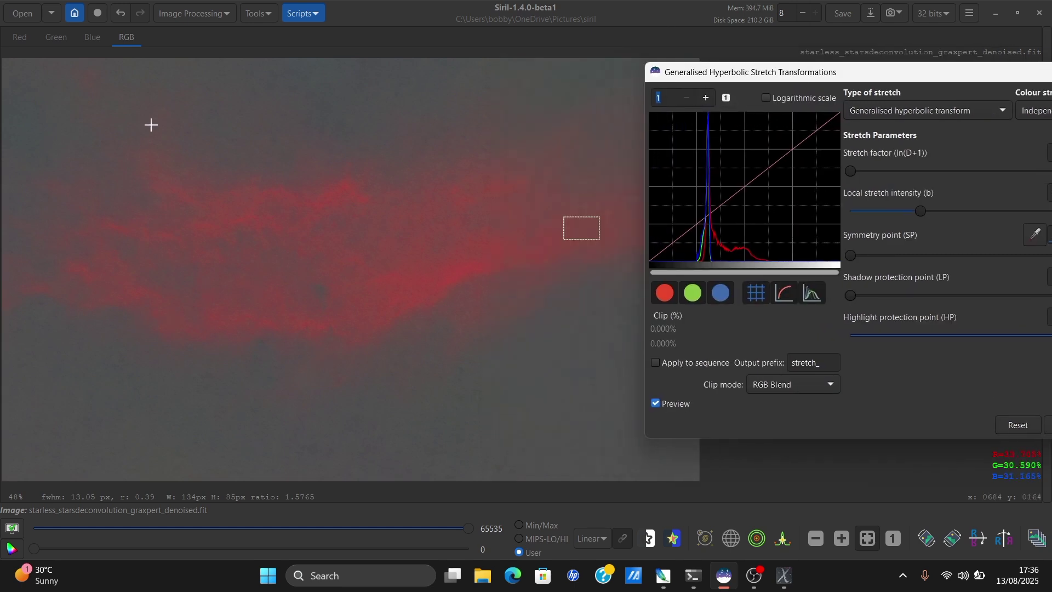
{"action": "left_click_drag", "start_coordinate": [777, 81], "coordinate": [681, 78]}
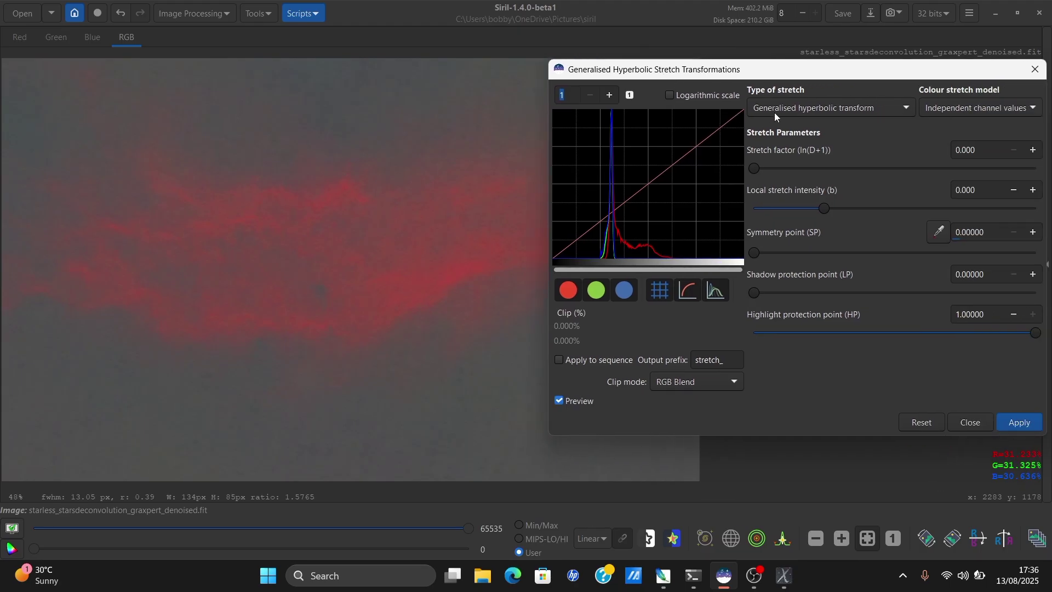
{"action": "left_click", "coordinate": [788, 108]}
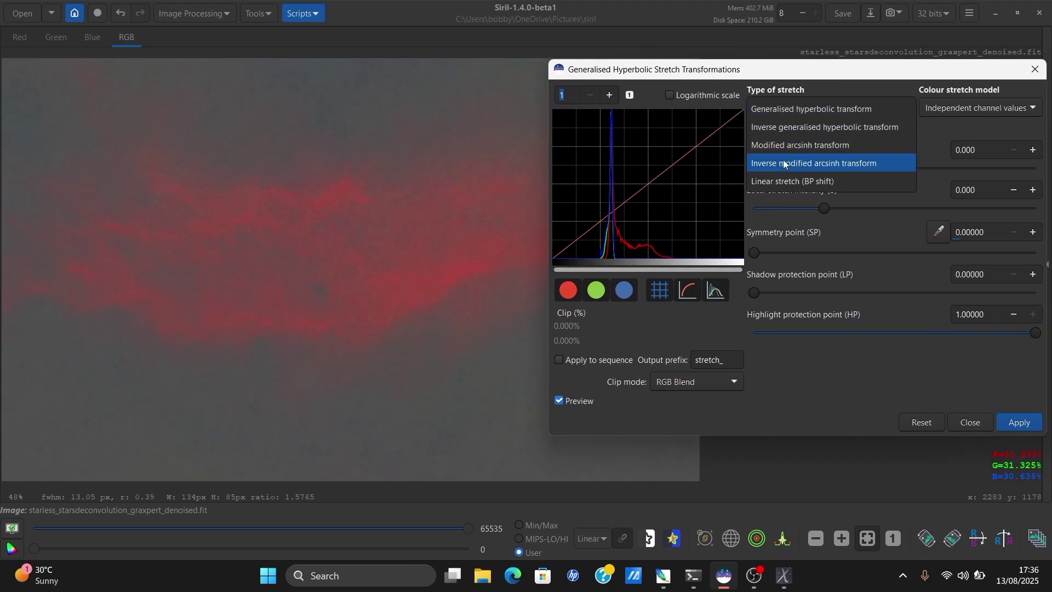
{"action": "left_click", "coordinate": [794, 180]}
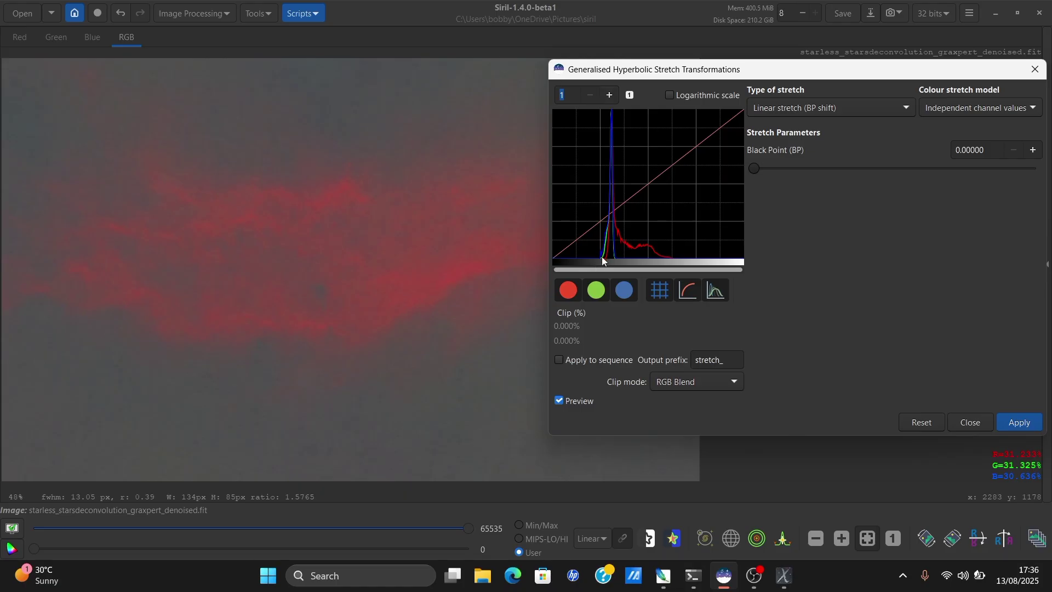
{"action": "left_click_drag", "start_coordinate": [755, 171], "coordinate": [788, 171]}
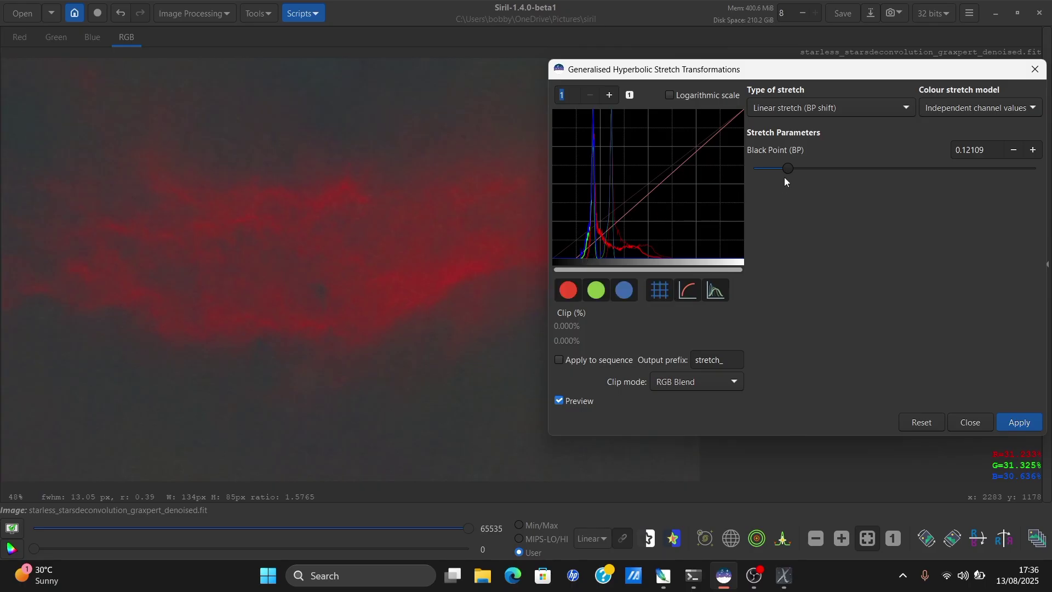
{"action": "left_click_drag", "start_coordinate": [791, 171], "coordinate": [827, 172]}
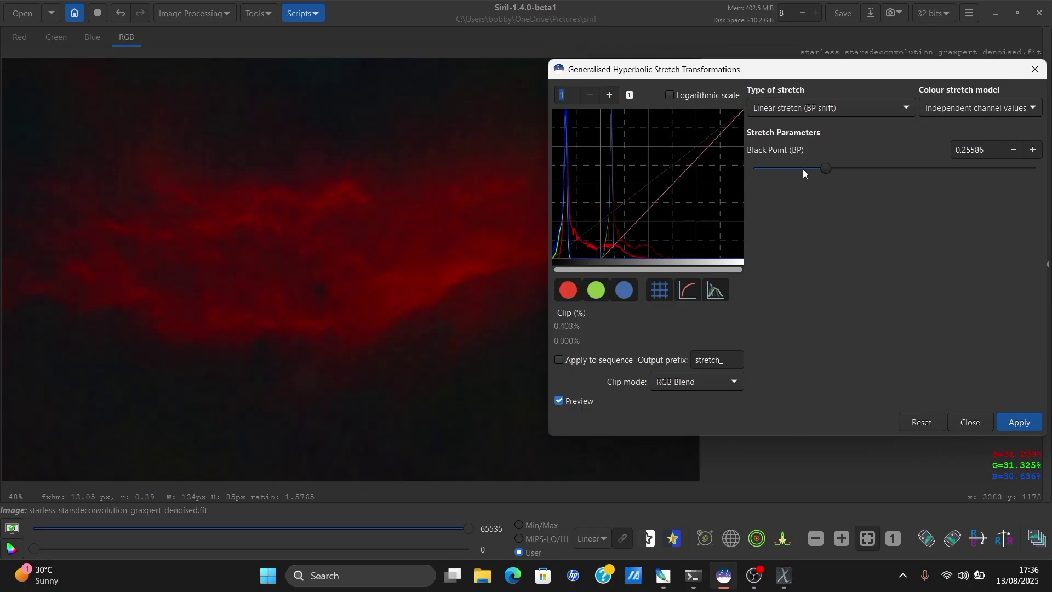
{"action": "left_click_drag", "start_coordinate": [747, 71], "coordinate": [952, 109]}
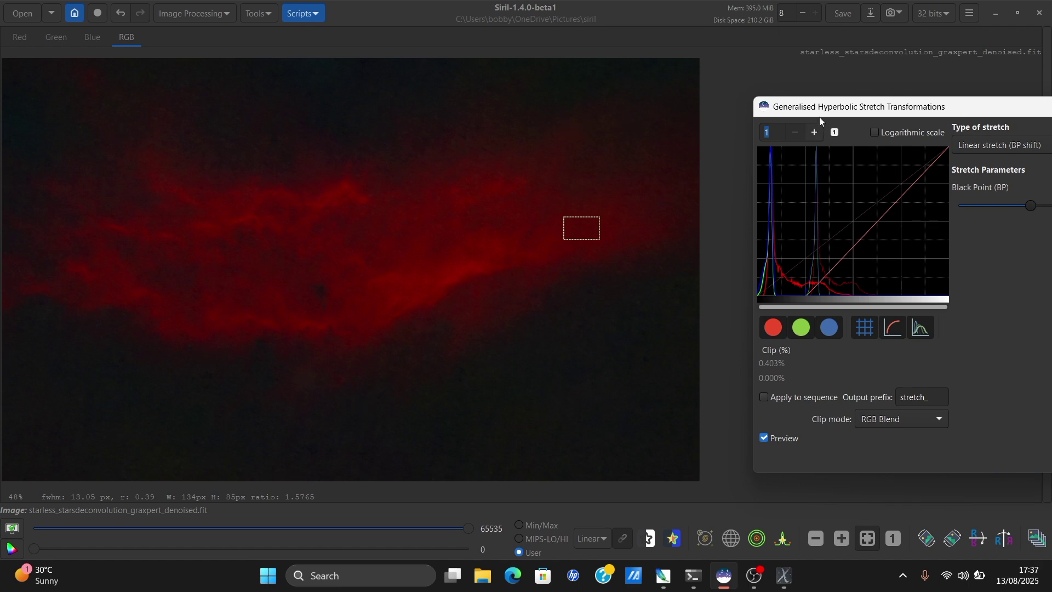
{"action": "left_click_drag", "start_coordinate": [826, 108], "coordinate": [695, 101]}
{"action": "left_click_drag", "start_coordinate": [894, 200], "coordinate": [947, 202]}
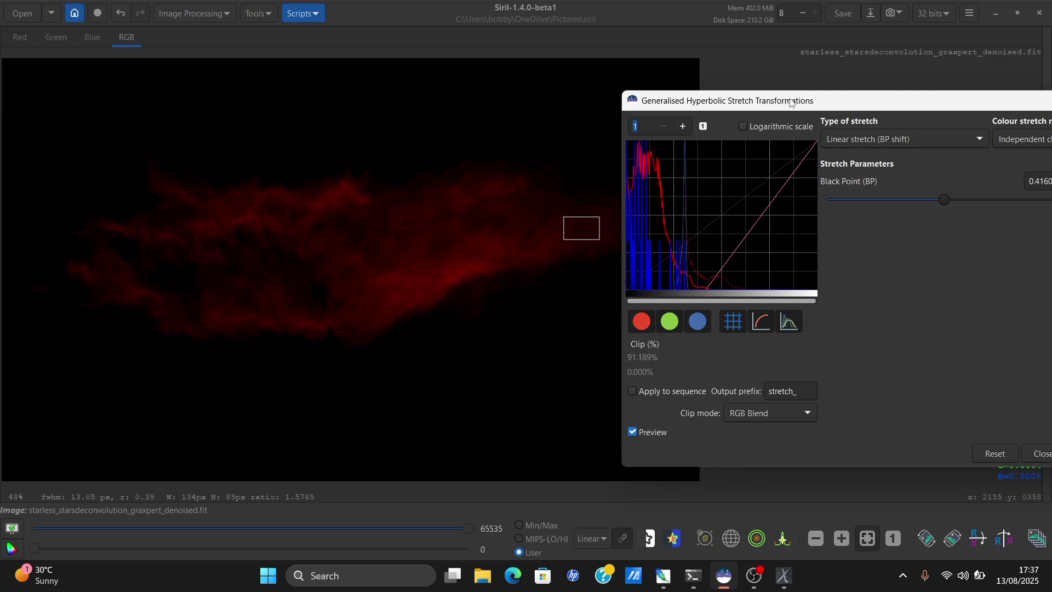
{"action": "left_click_drag", "start_coordinate": [793, 104], "coordinate": [625, 84]}
{"action": "left_click_drag", "start_coordinate": [751, 167], "coordinate": [677, 171]}
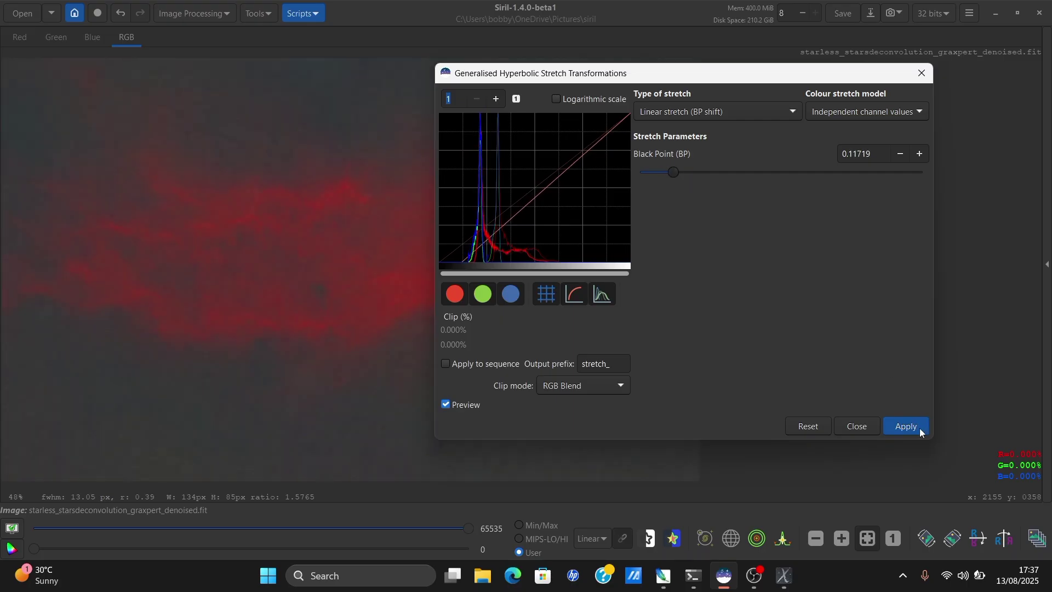
{"action": "left_click", "coordinate": [920, 429]}
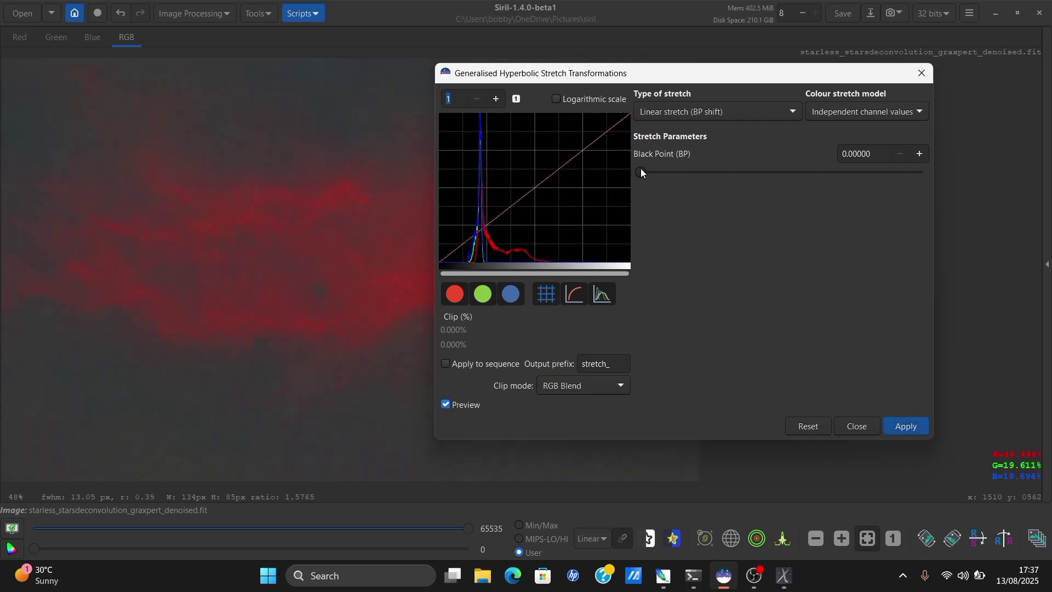
Apply another linear black point shift to the starless image with a black point of 0.07422
{"action": "left_click_drag", "start_coordinate": [641, 170], "coordinate": [662, 176]}
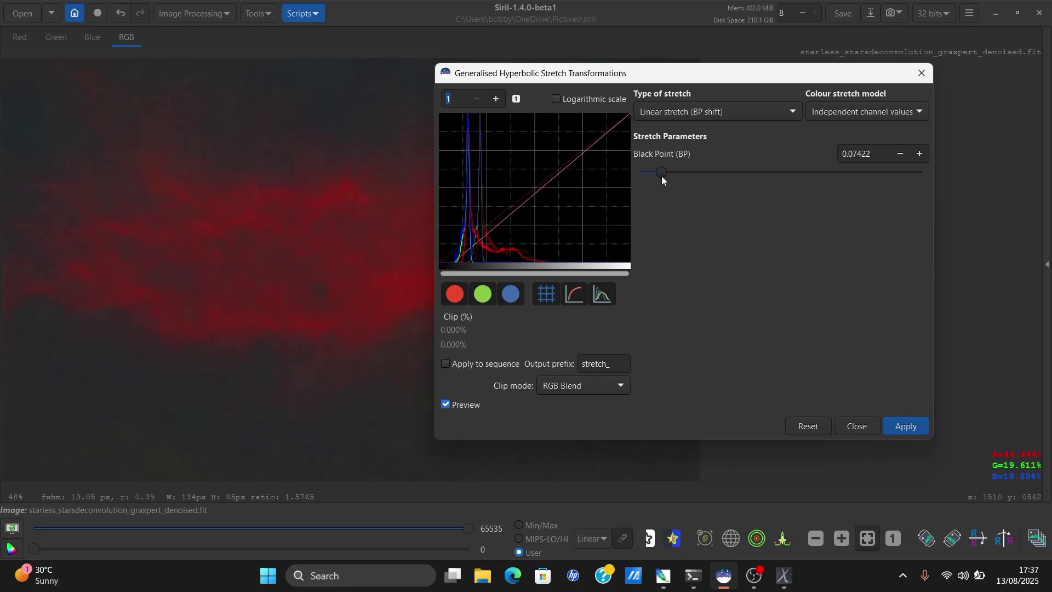
{"action": "left_click", "coordinate": [903, 427]}
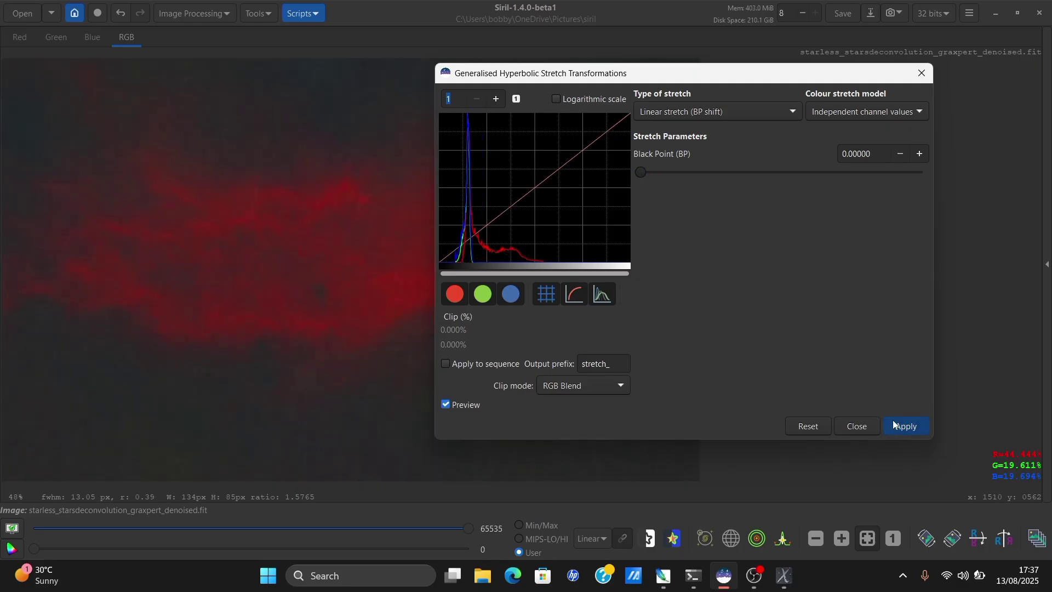
{"action": "left_click_drag", "start_coordinate": [642, 82], "coordinate": [953, 176]}
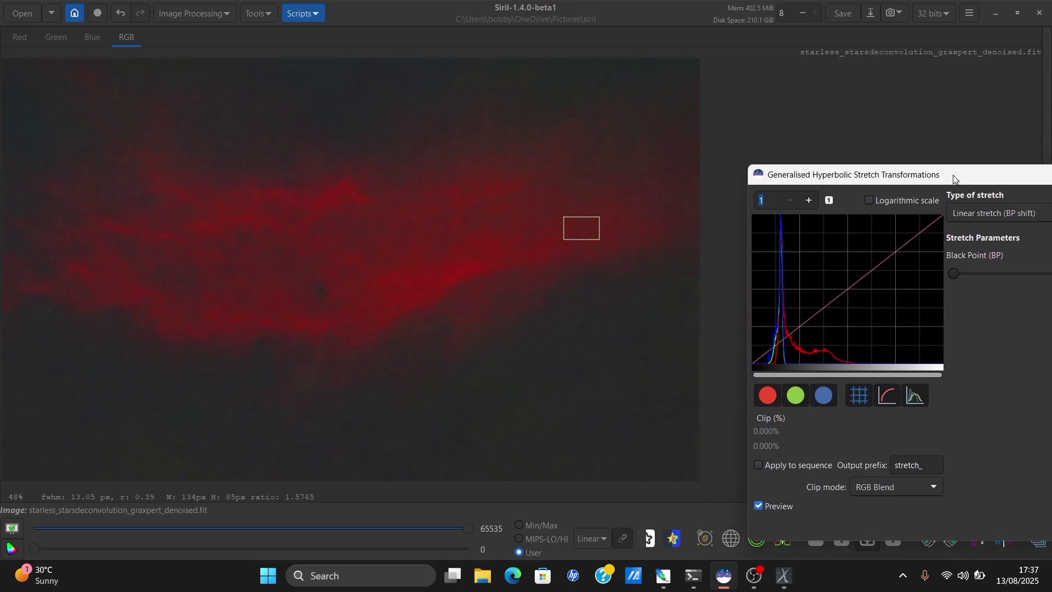
Change the stretch type to Generalised hyperbolic transform
{"action": "left_click_drag", "start_coordinate": [784, 182], "coordinate": [399, 78]}
{"action": "left_click", "coordinate": [567, 103]}
{"action": "left_click", "coordinate": [624, 38]}
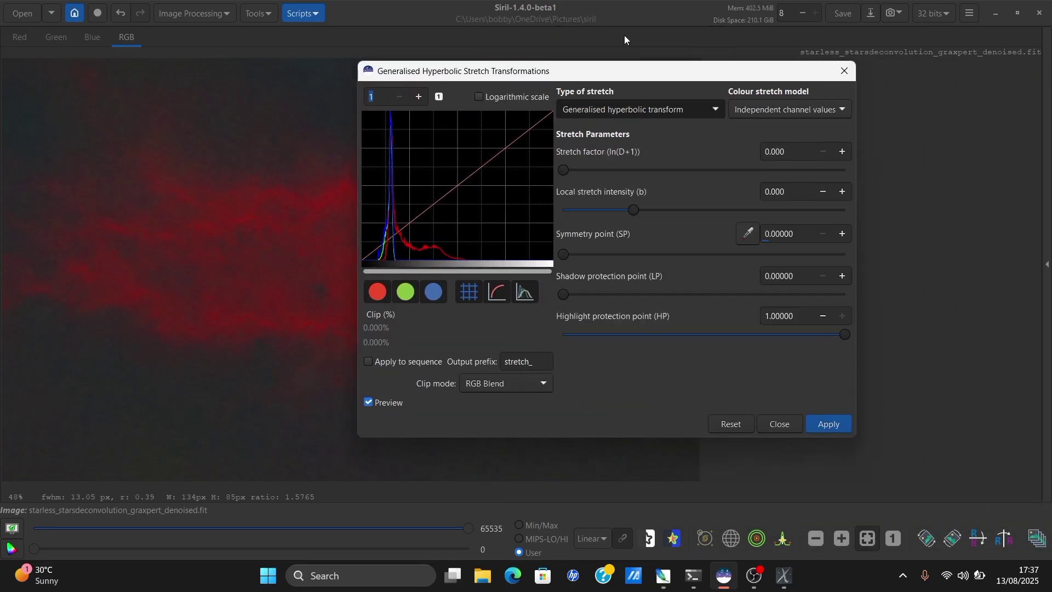
Using the red channel view, replace the selection with a faint area of about 118 × 66 px above the nebula's bright band
{"action": "left_click_drag", "start_coordinate": [538, 72], "coordinate": [853, 132]}
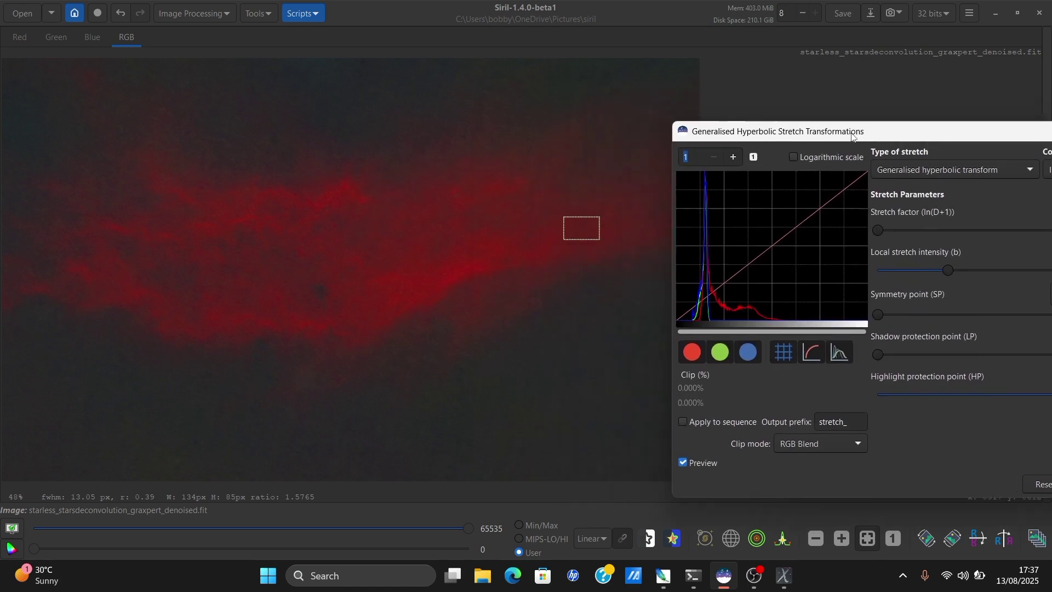
{"action": "left_click", "coordinate": [21, 37]}
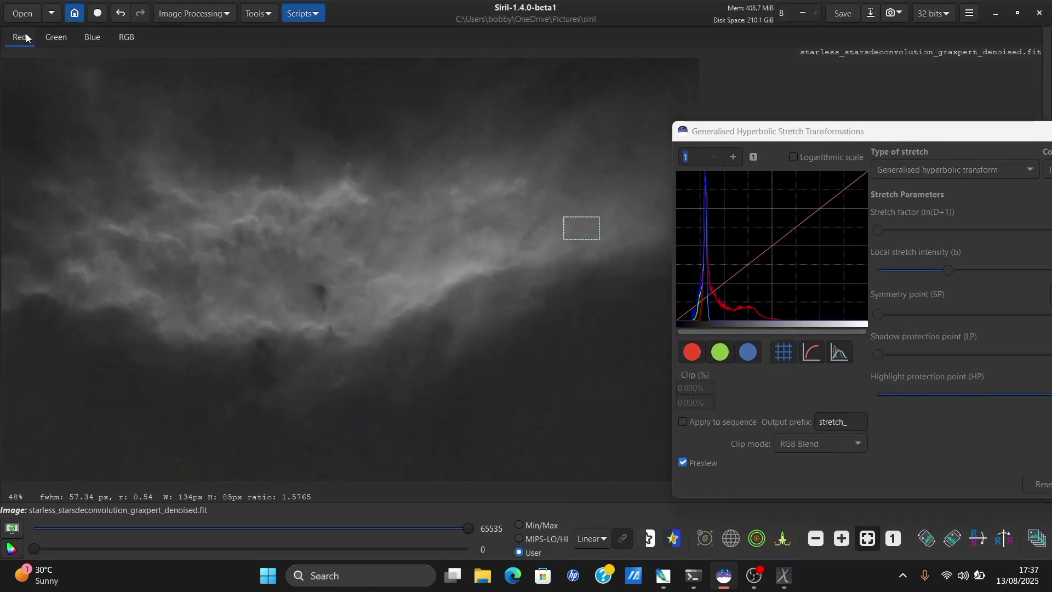
{"action": "left_click", "coordinate": [405, 240]}
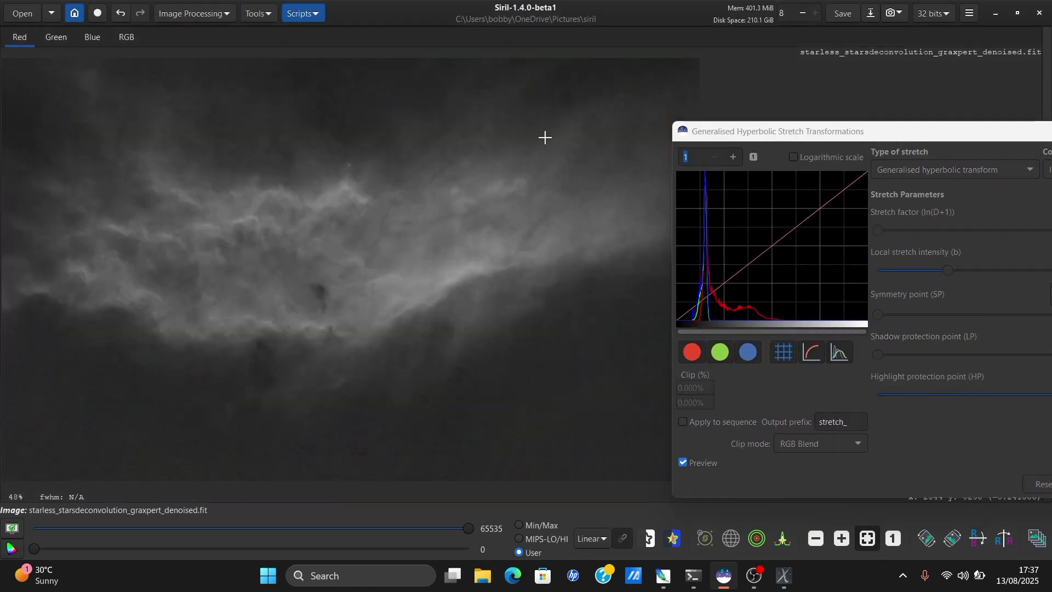
{"action": "left_click_drag", "start_coordinate": [549, 142], "coordinate": [573, 155]}
{"action": "left_click", "coordinate": [123, 37]}
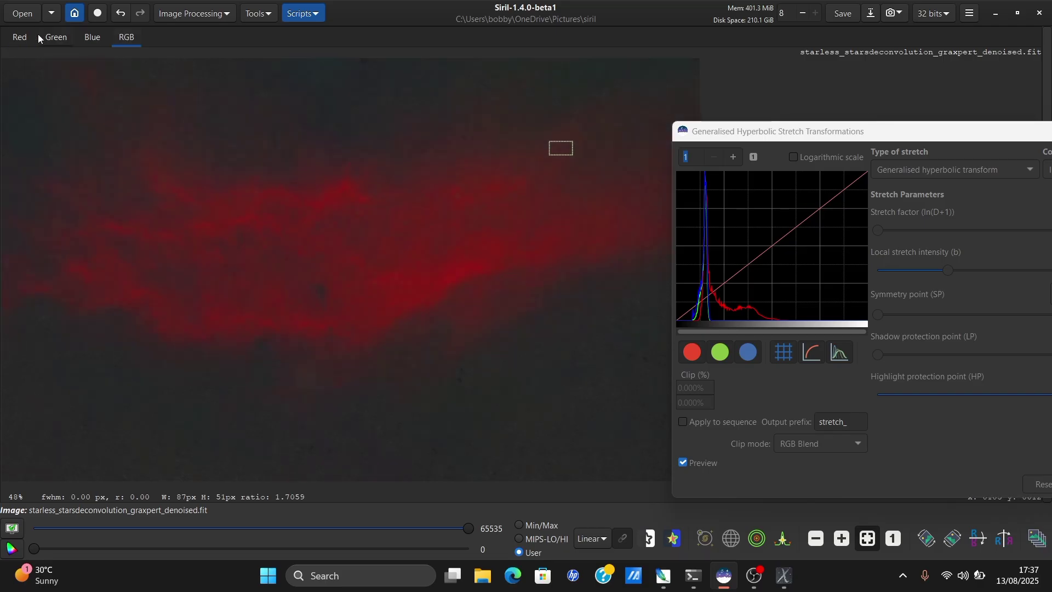
{"action": "left_click", "coordinate": [22, 37]}
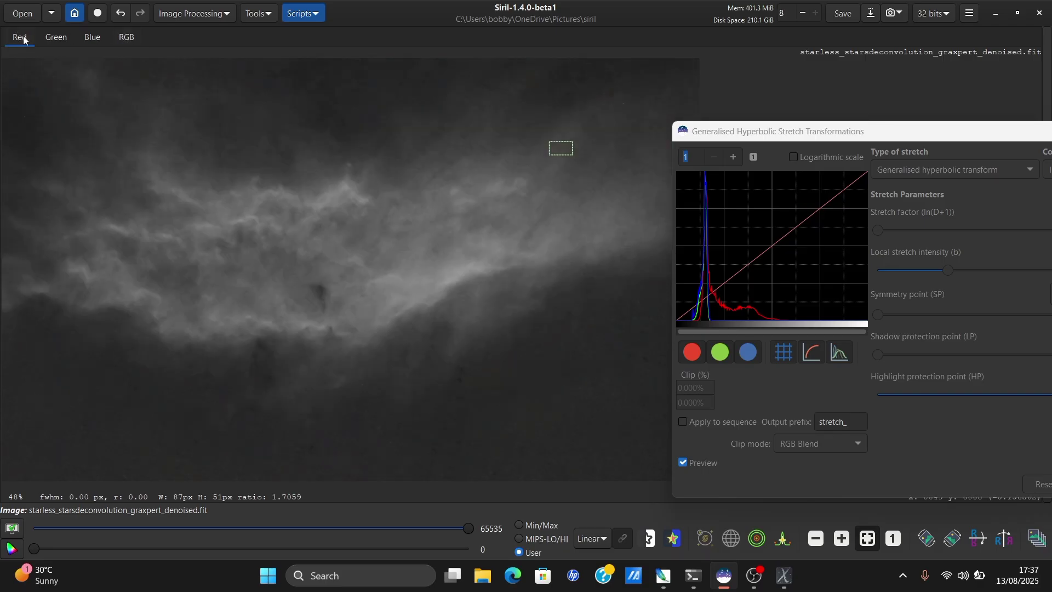
{"action": "left_click", "coordinate": [127, 36]}
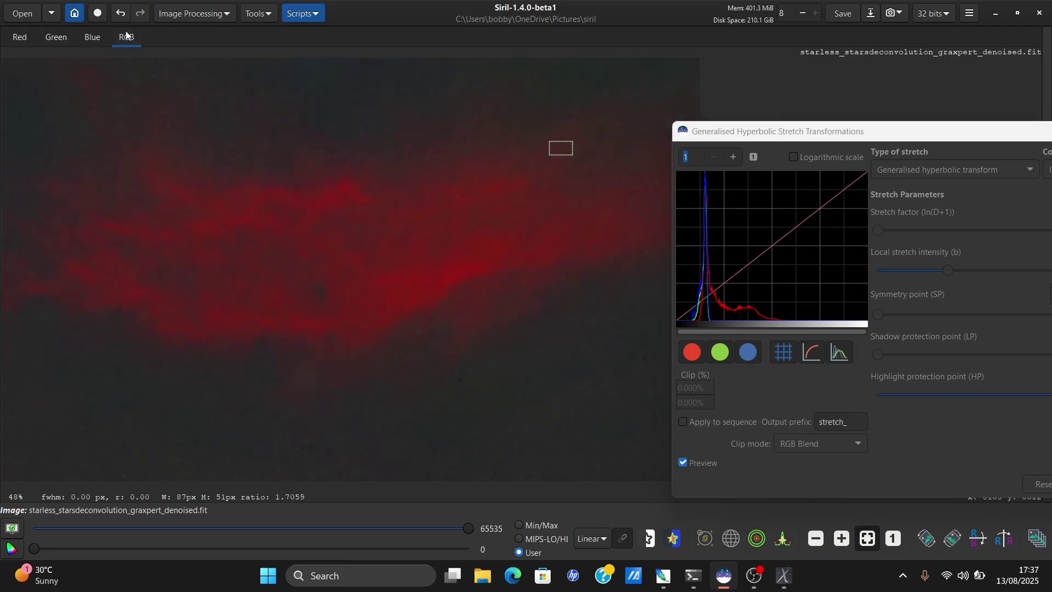
{"action": "left_click", "coordinate": [19, 38]}
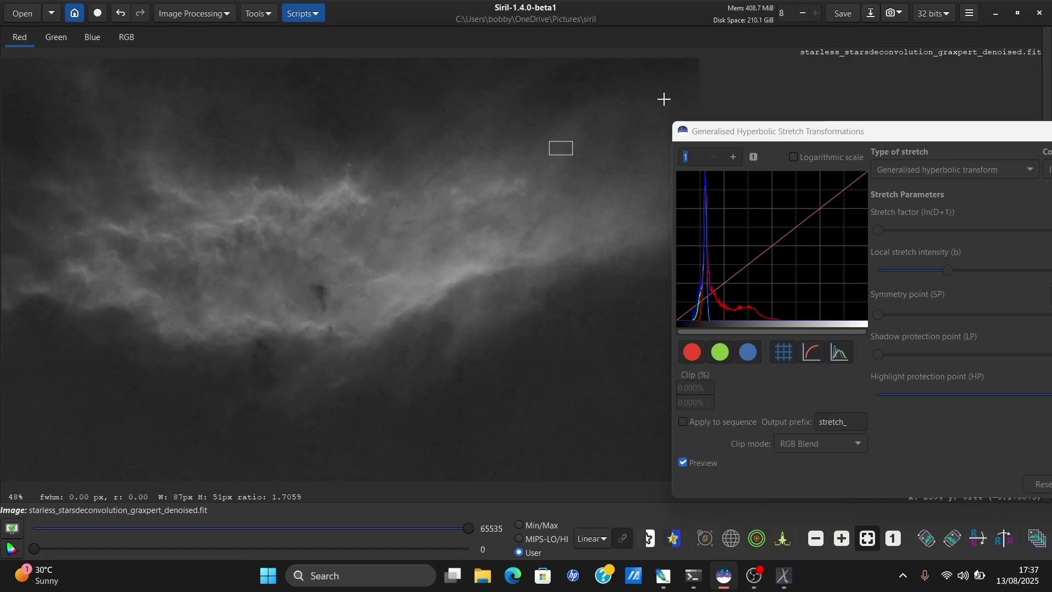
{"action": "left_click_drag", "start_coordinate": [573, 155], "coordinate": [582, 159]}
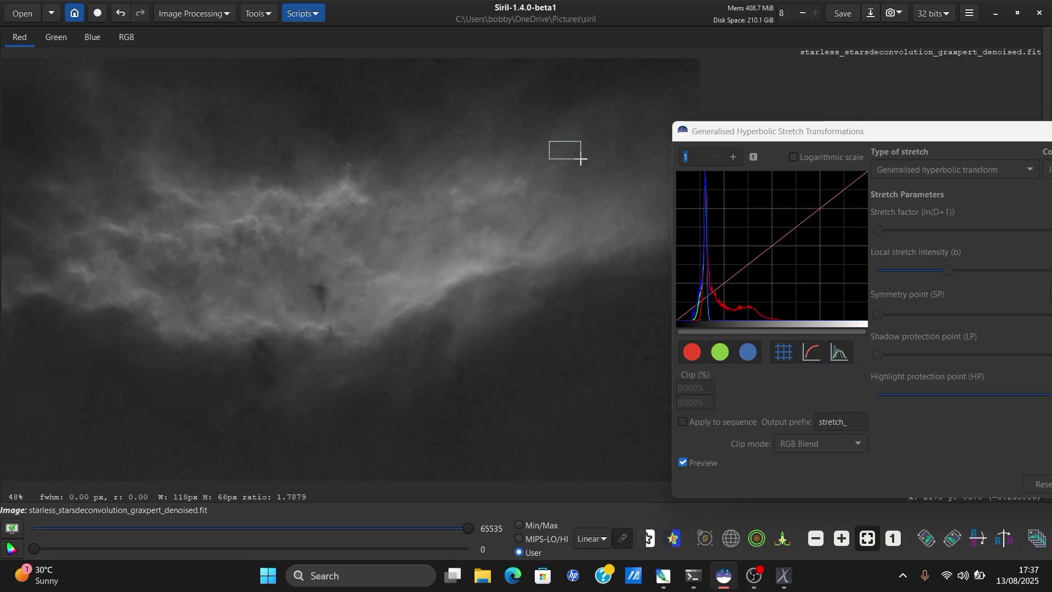
Sample the symmetry point from the selected faint area and return to the RGB view
{"action": "left_click_drag", "start_coordinate": [768, 139], "coordinate": [222, 222]}
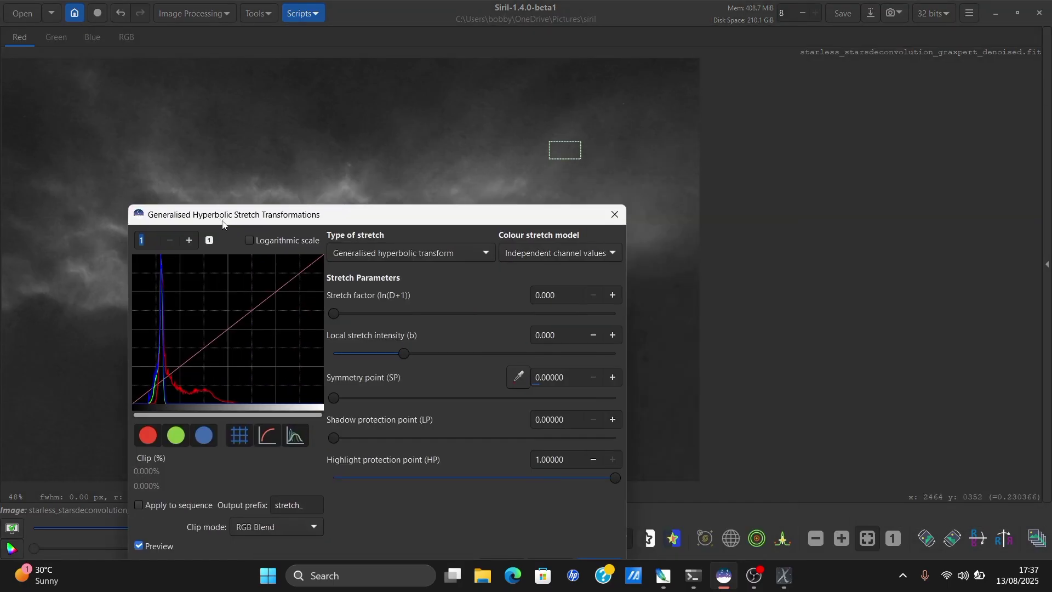
{"action": "left_click", "coordinate": [515, 379]}
{"action": "left_click_drag", "start_coordinate": [373, 218], "coordinate": [760, 94]}
{"action": "left_click", "coordinate": [136, 35]}
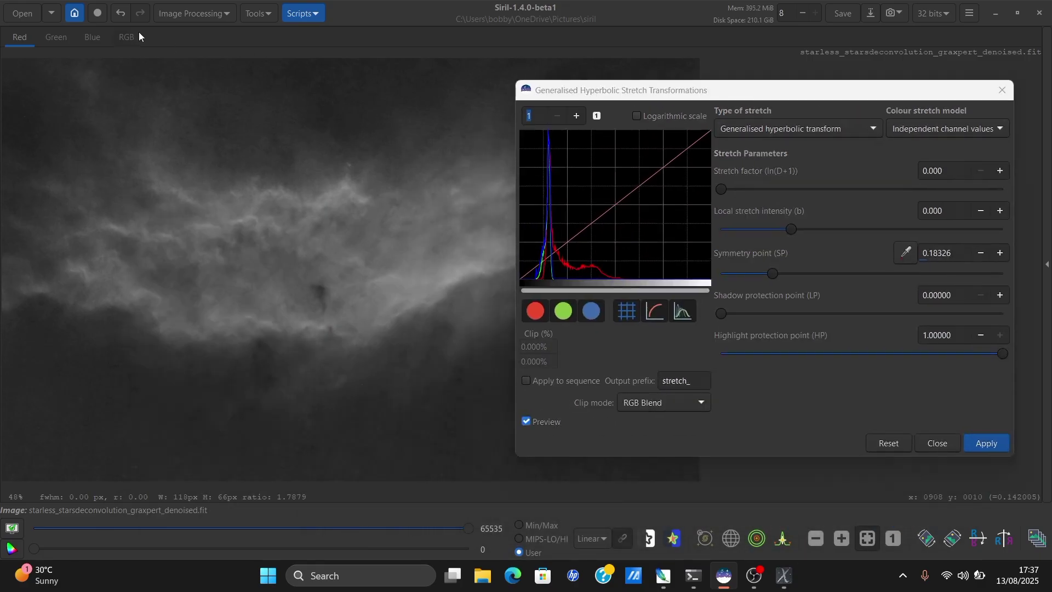
Apply the hyperbolic stretch with a highlight protection point of 0.40039 and a stretch factor of 1.211
{"action": "left_click_drag", "start_coordinate": [577, 92], "coordinate": [302, 182]}
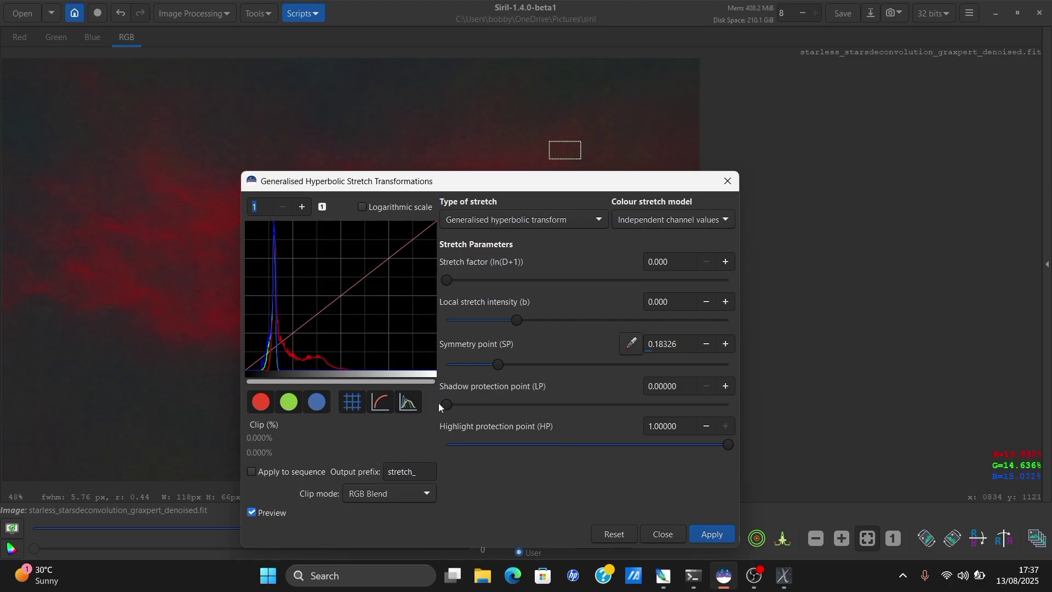
{"action": "left_click", "coordinate": [560, 445]}
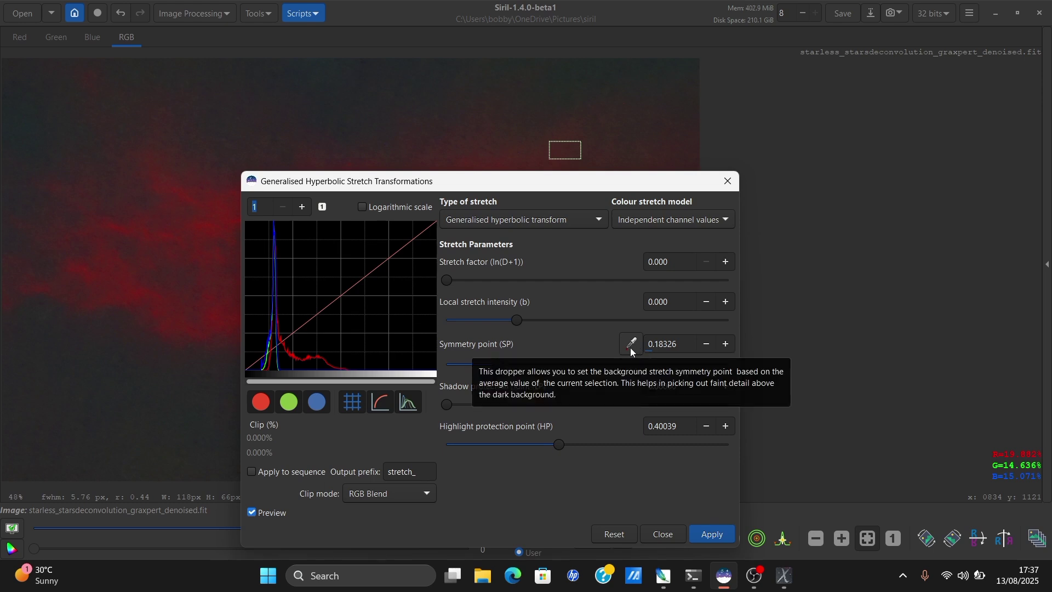
{"action": "left_click_drag", "start_coordinate": [447, 278], "coordinate": [482, 284]}
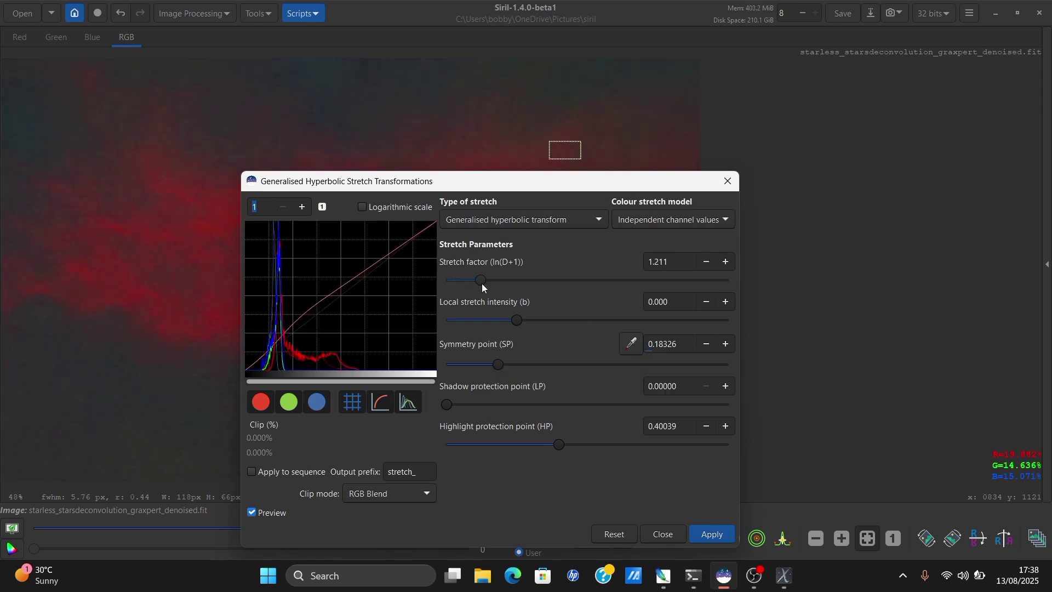
{"action": "left_click_drag", "start_coordinate": [491, 183], "coordinate": [575, 139]}
{"action": "left_click", "coordinate": [690, 524]}
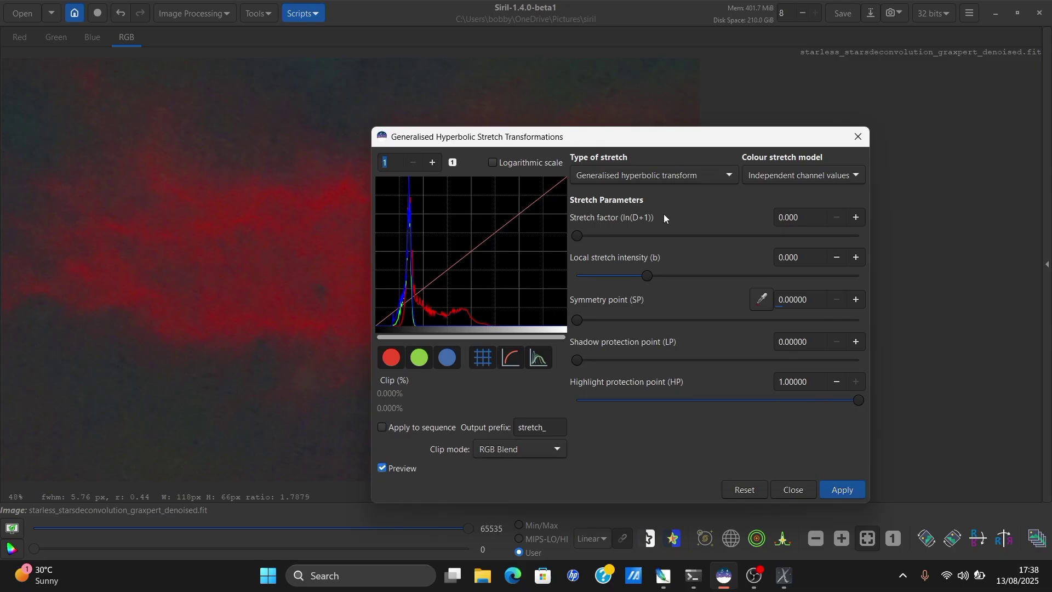
Apply a Linear stretch (BP shift) with a black point of 0.03711 and close the stretch dialog
{"action": "left_click", "coordinate": [663, 175]}
{"action": "left_click", "coordinate": [646, 248]}
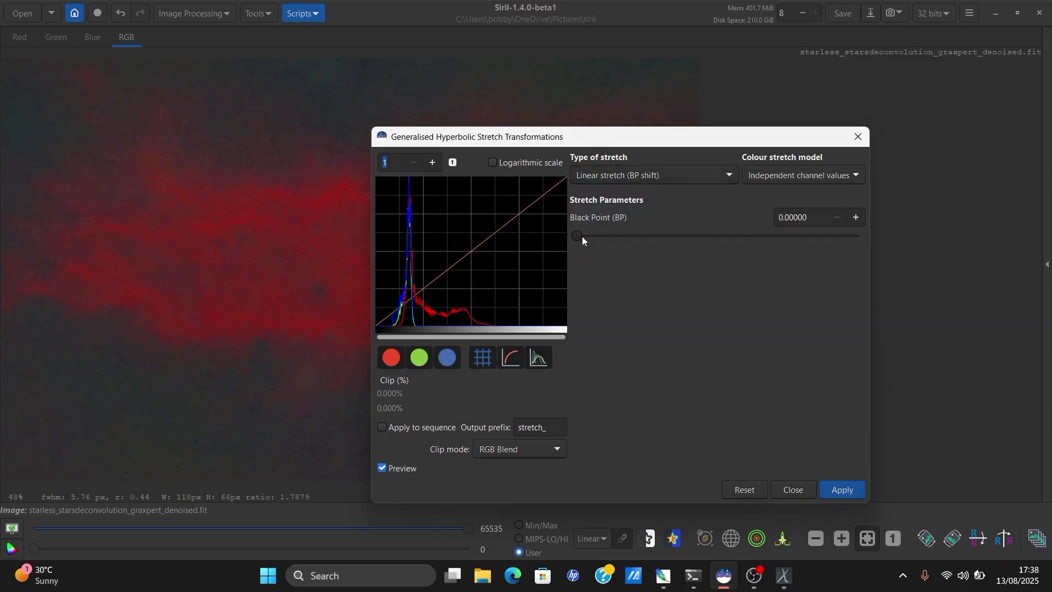
{"action": "left_click_drag", "start_coordinate": [580, 234], "coordinate": [587, 236]}
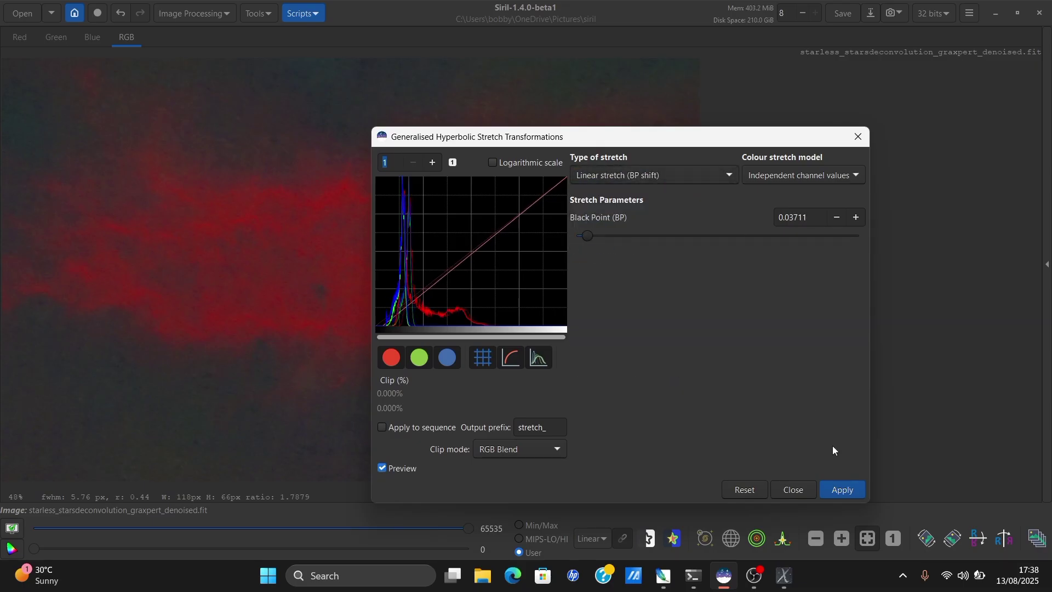
{"action": "left_click", "coordinate": [838, 488]}
{"action": "left_click", "coordinate": [858, 136]}
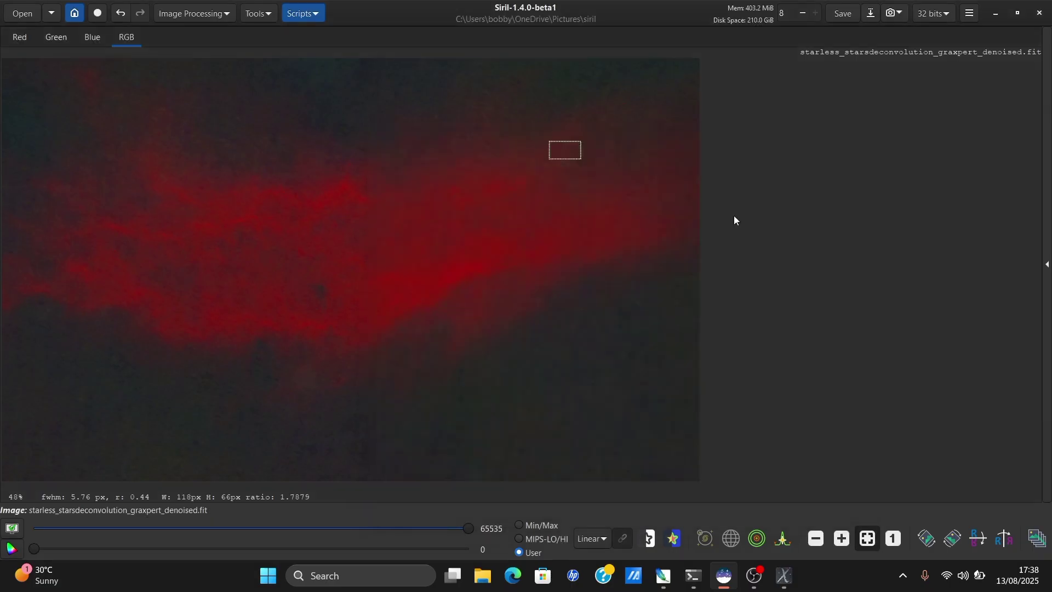
Compare the red channel with the RGB view of the stretched image, and open the Curves Transformation beside it
{"action": "left_click", "coordinate": [21, 37]}
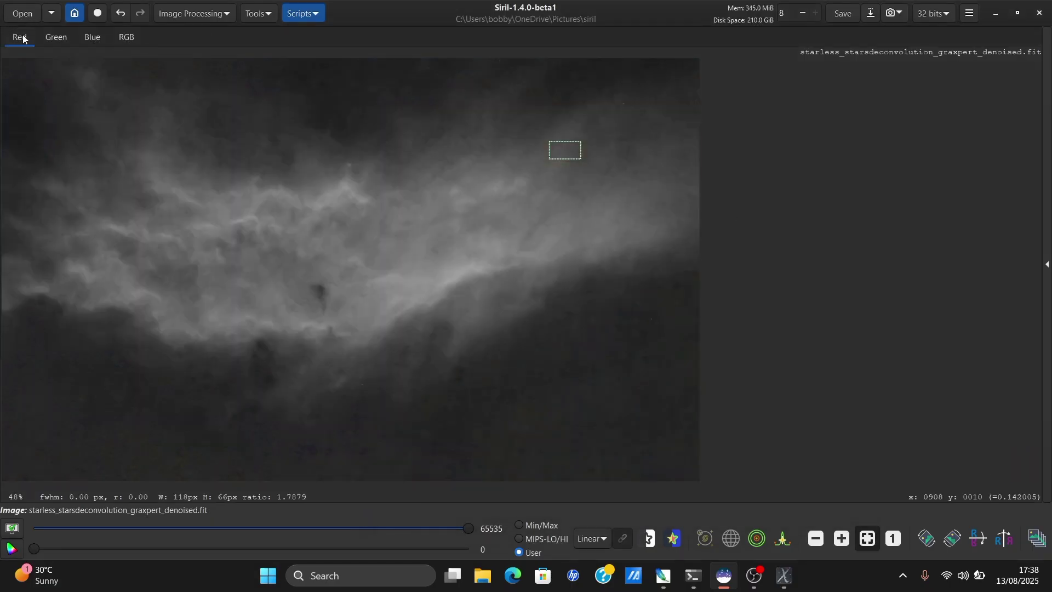
{"action": "left_click", "coordinate": [126, 39]}
{"action": "left_click", "coordinate": [21, 39]}
{"action": "left_click", "coordinate": [119, 39]}
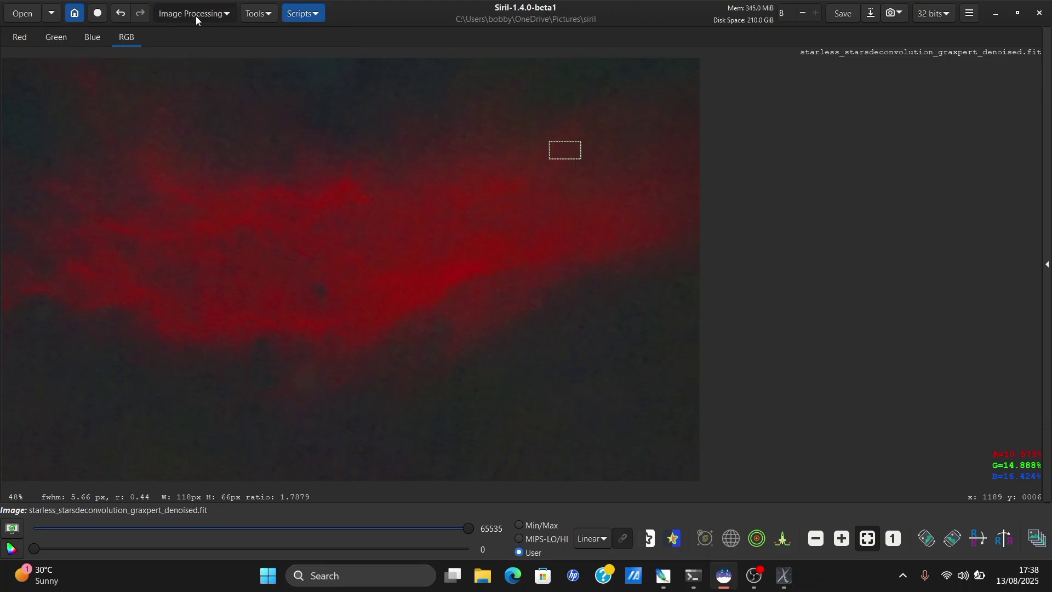
{"action": "left_click", "coordinate": [196, 16]}
{"action": "left_click", "coordinate": [199, 17]}
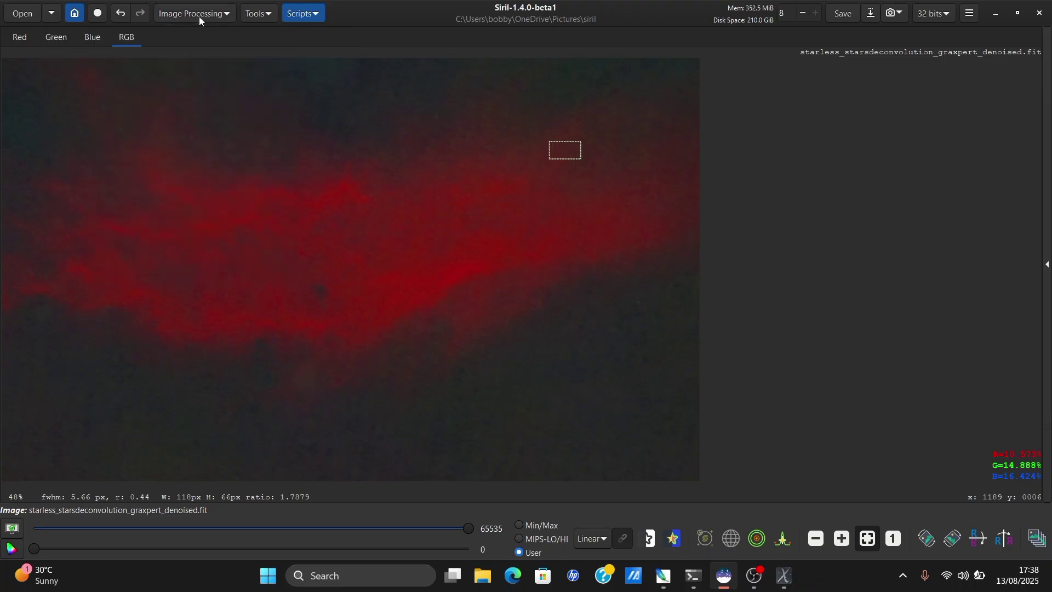
{"action": "left_click", "coordinate": [199, 17]}
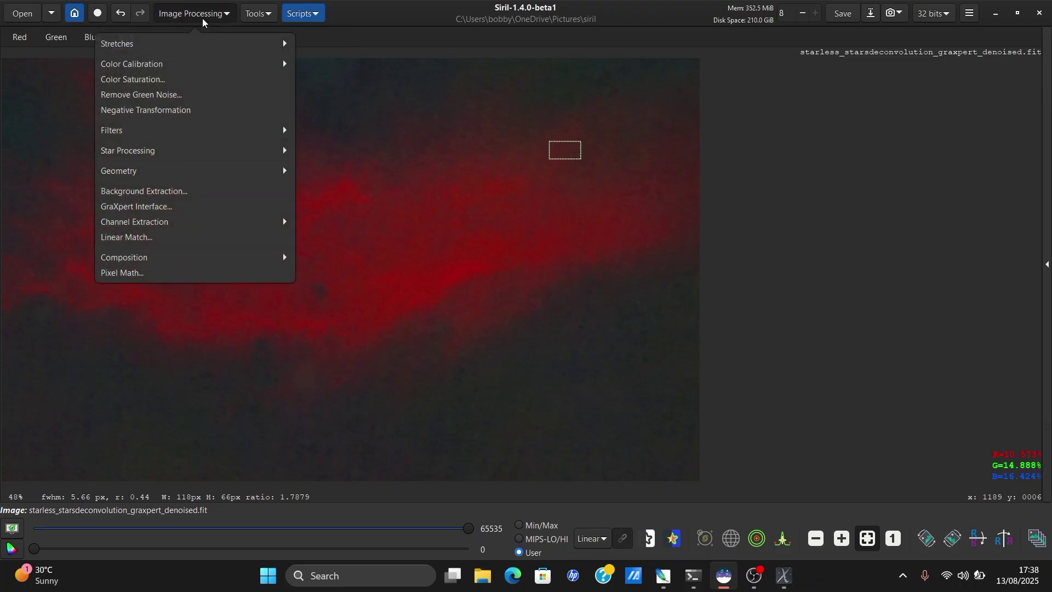
{"action": "left_click", "coordinate": [211, 43]}
{"action": "left_click", "coordinate": [216, 77]}
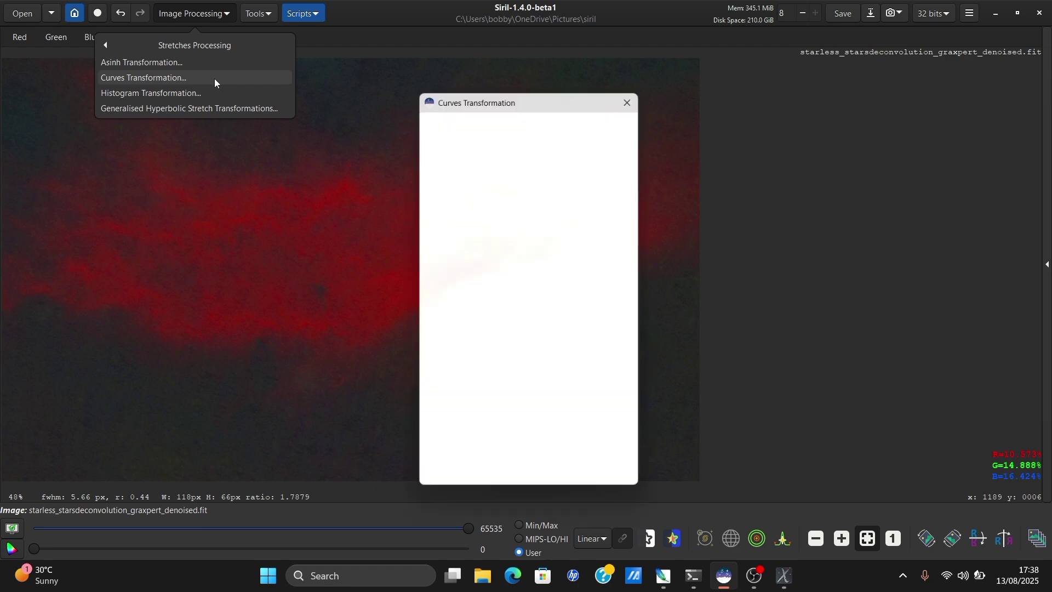
{"action": "left_click_drag", "start_coordinate": [458, 101], "coordinate": [752, 91]}
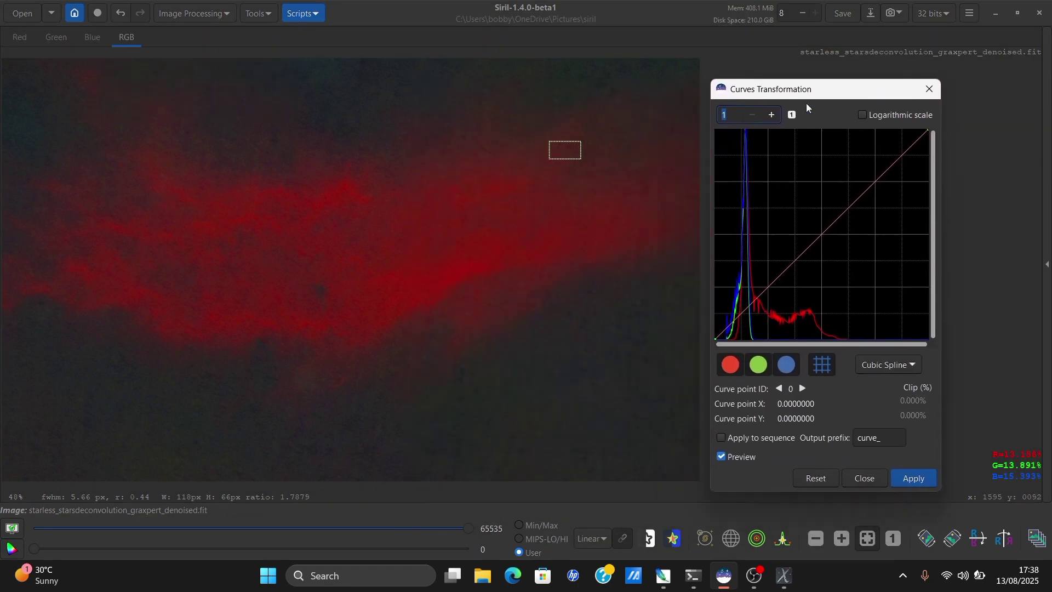
Apply a curve raised at about X 0.7, Y 0.8 and held down in the shadows at about X 0.059, Y 0.055
{"action": "left_click", "coordinate": [864, 173]}
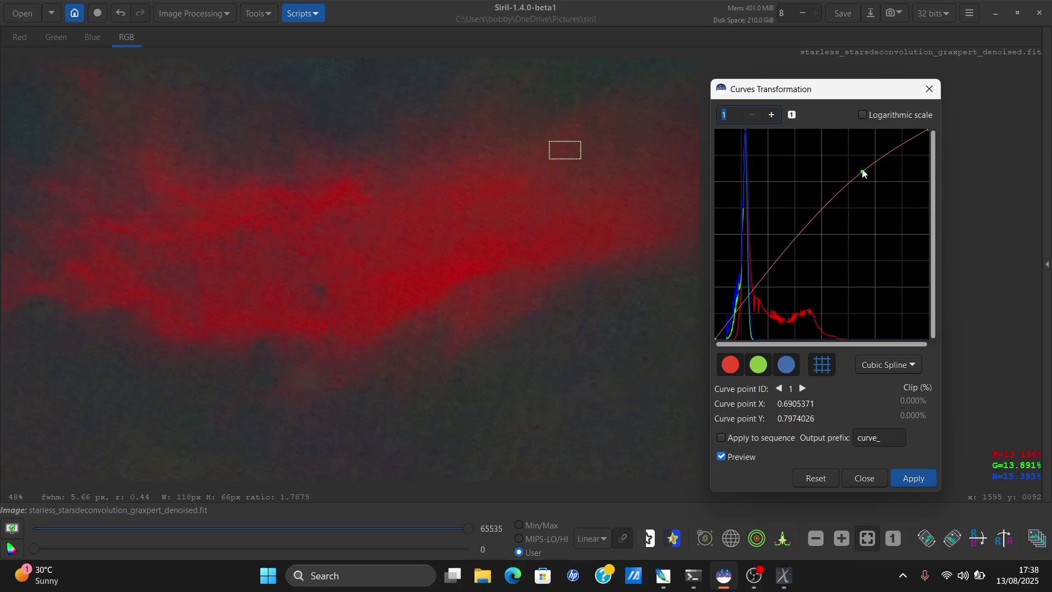
{"action": "mouse_move", "coordinate": [863, 170]}
{"action": "left_mouse_down"}
{"action": "mouse_move", "coordinate": [873, 176]}
{"action": "mouse_move", "coordinate": [866, 169]}
{"action": "left_mouse_up"}
{"action": "left_click_drag", "start_coordinate": [727, 325], "coordinate": [727, 330]}
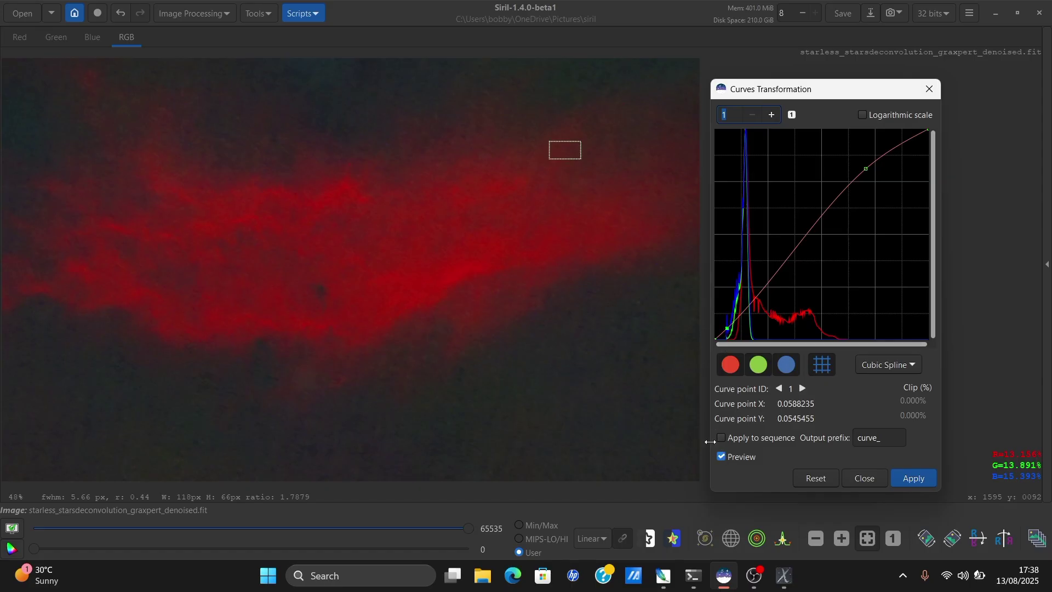
{"action": "left_click", "coordinate": [740, 463]}
{"action": "left_click", "coordinate": [912, 476]}
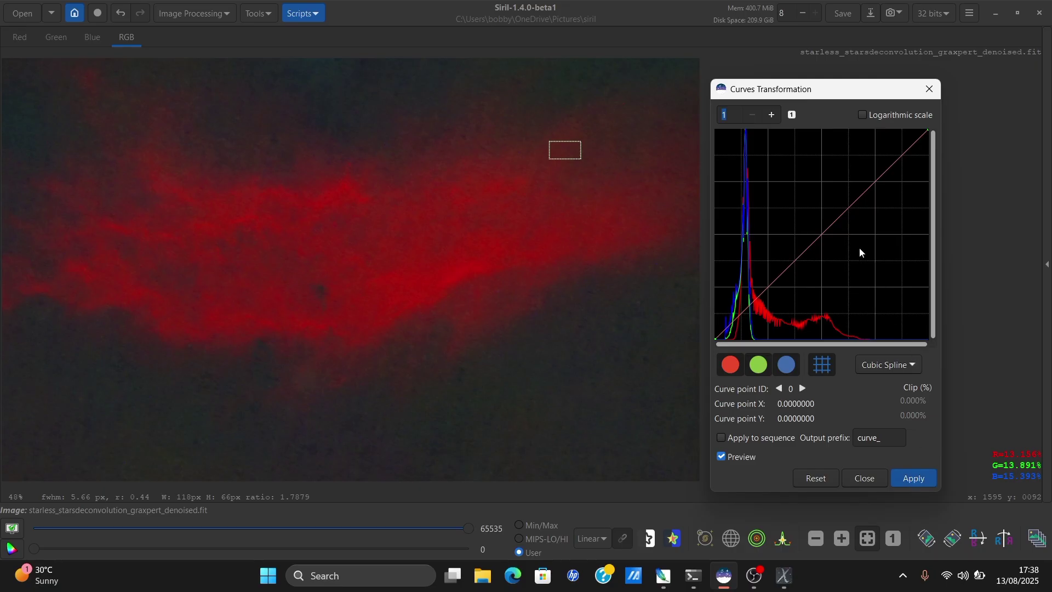
Try a second curve with points at about X 0.708, Y 0.784 and X 0.064, Y 0.062, compare its preview, and close without applying
{"action": "left_click", "coordinate": [867, 174]}
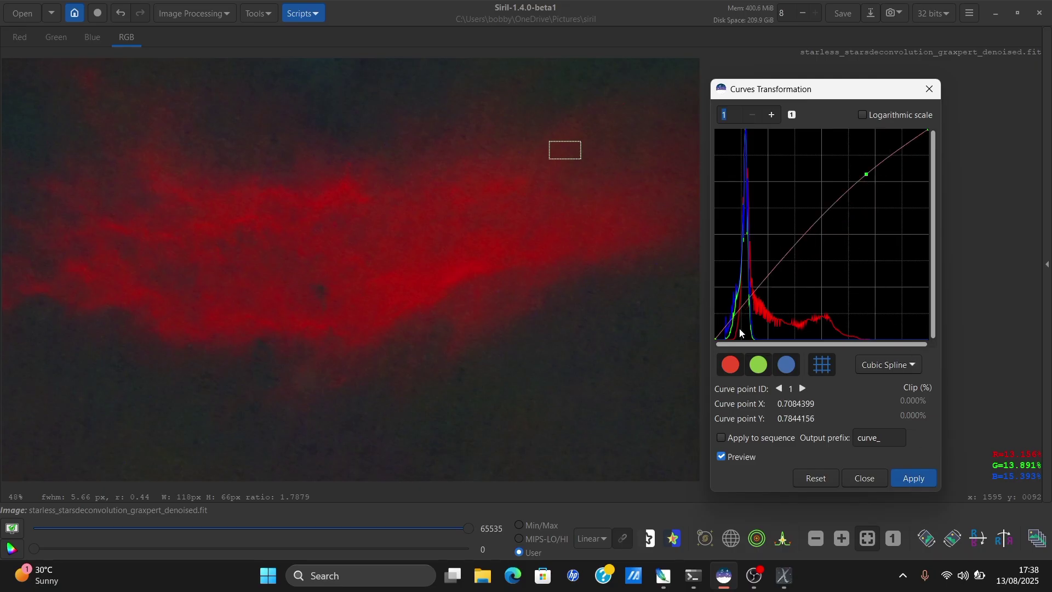
{"action": "left_click", "coordinate": [728, 327]}
{"action": "left_click_drag", "start_coordinate": [728, 327], "coordinate": [729, 328]}
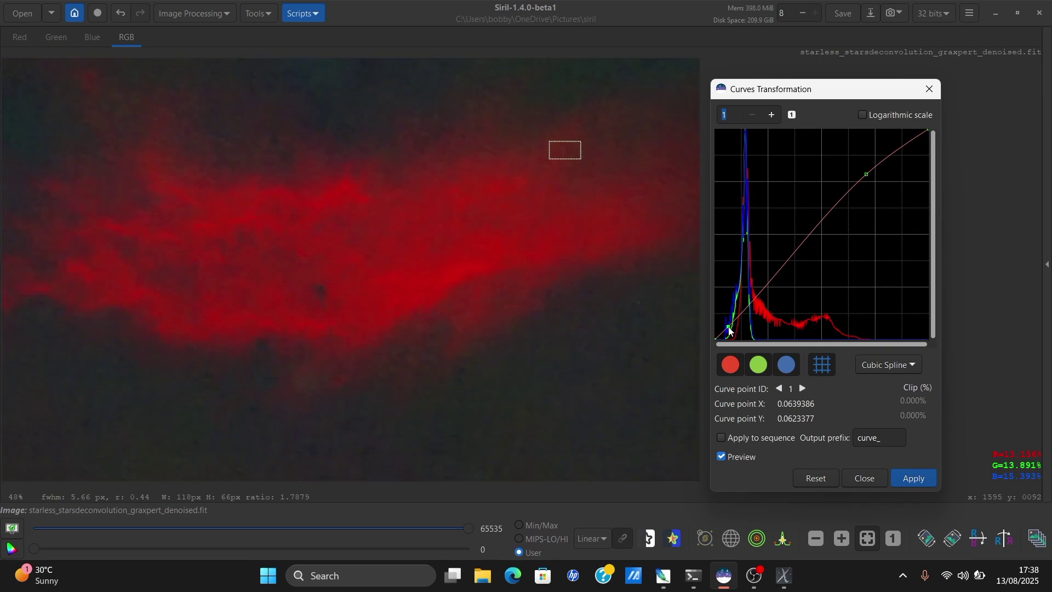
{"action": "left_click", "coordinate": [750, 457]}
{"action": "left_click", "coordinate": [749, 458]}
{"action": "left_click", "coordinate": [749, 457]}
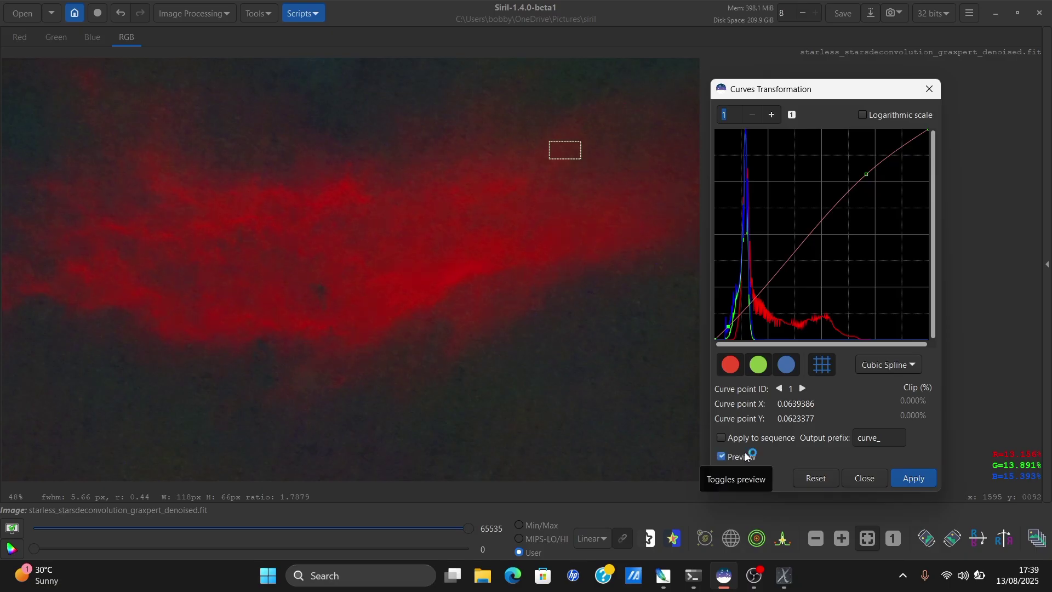
{"action": "left_click", "coordinate": [749, 457]}
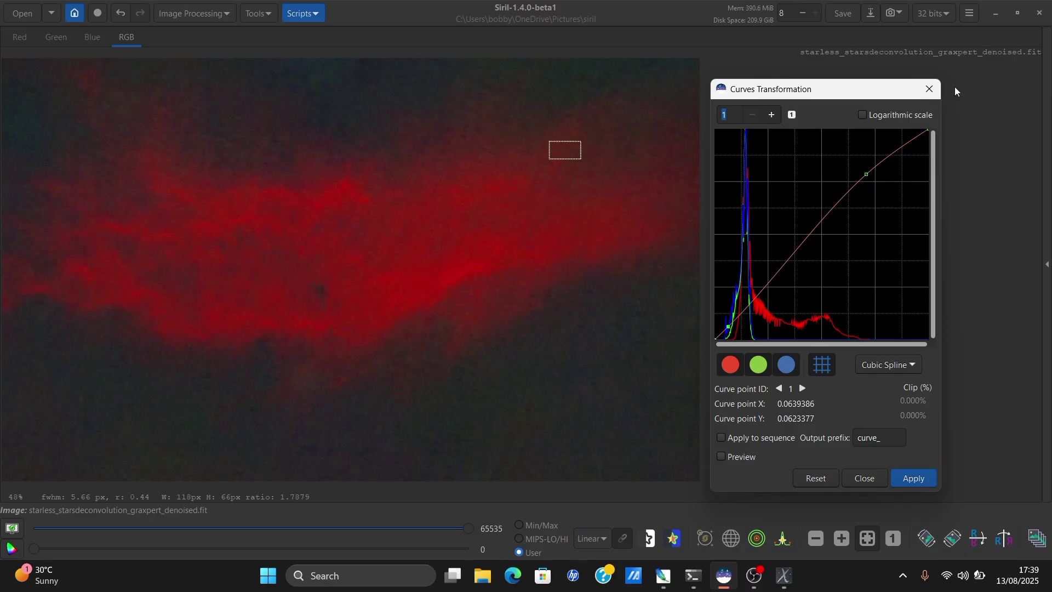
{"action": "left_click", "coordinate": [929, 88]}
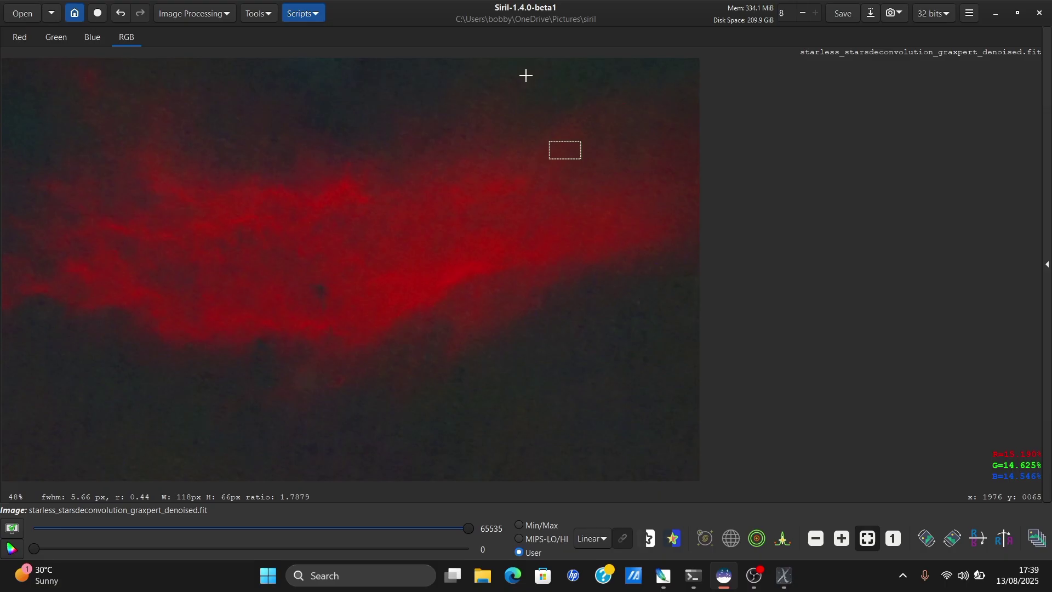
Apply green noise removal to the starless image with Average Neutral protection and lightness preserved, and close the dialog
{"action": "left_click", "coordinate": [477, 84]}
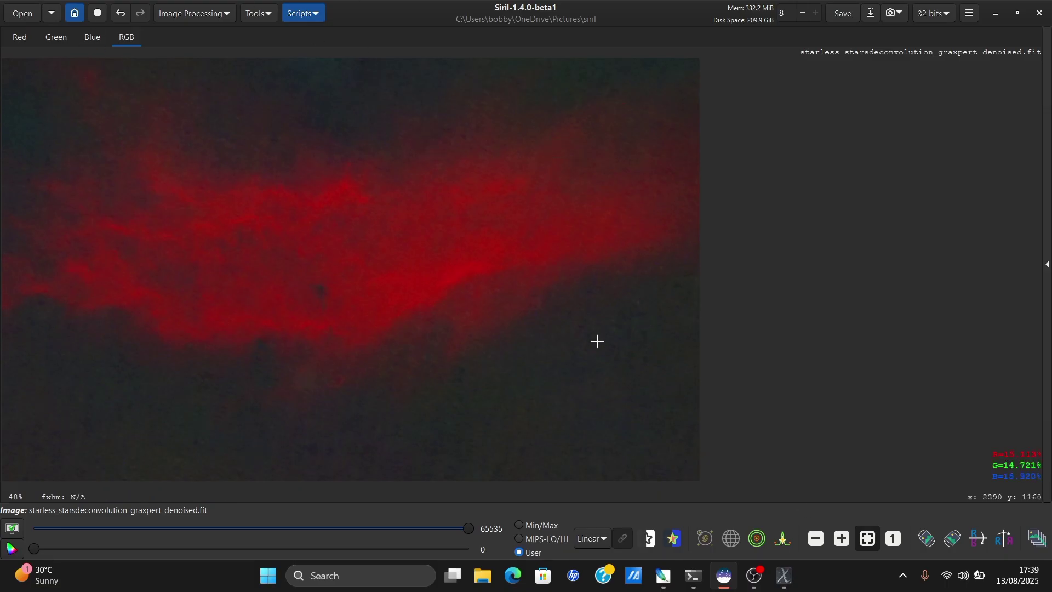
{"action": "left_click", "coordinate": [215, 18]}
{"action": "left_click", "coordinate": [207, 99]}
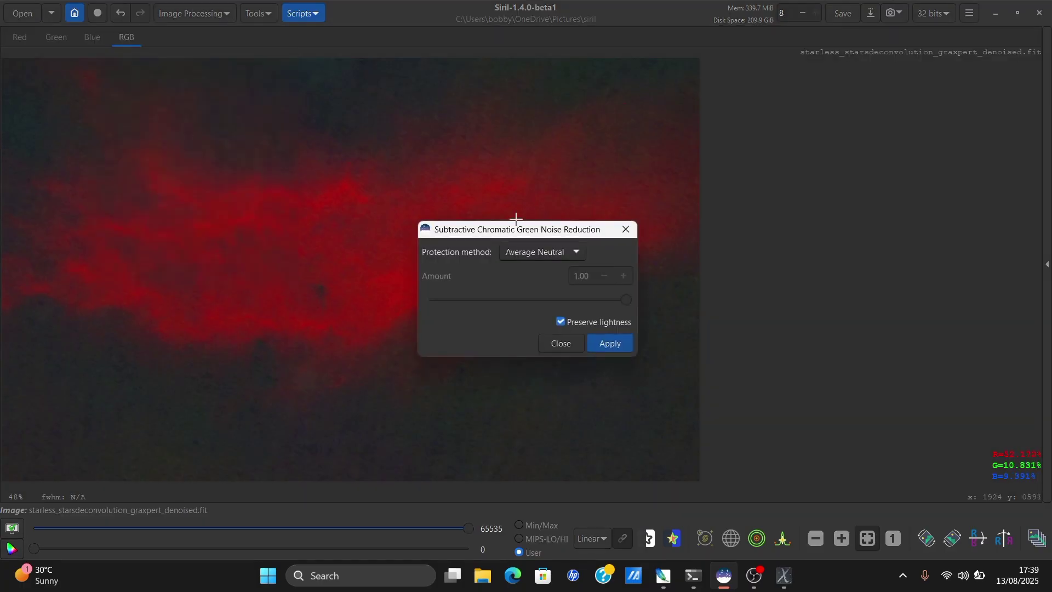
{"action": "left_click_drag", "start_coordinate": [528, 235], "coordinate": [768, 159]}
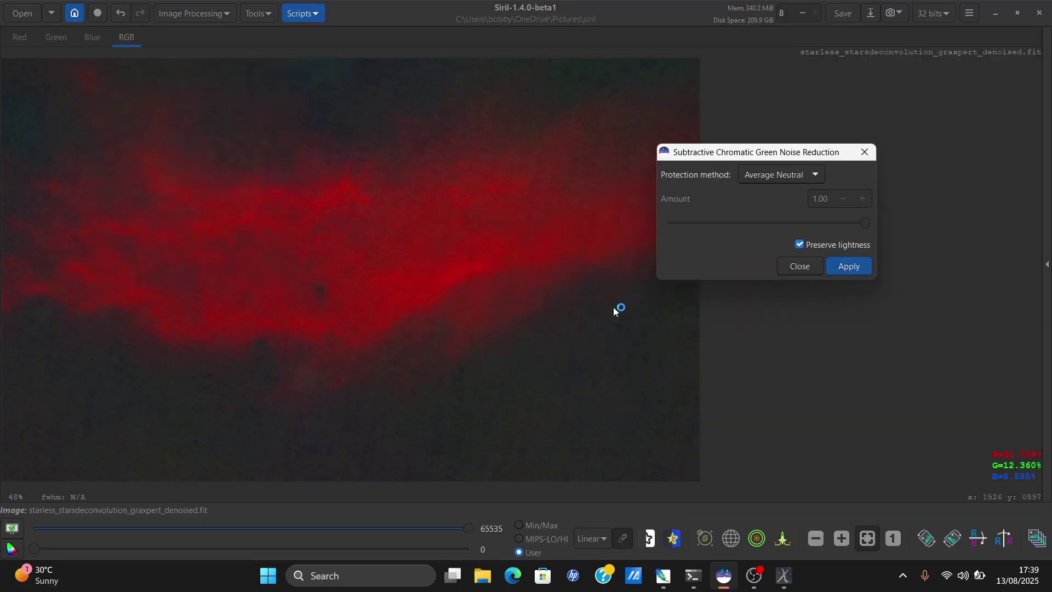
{"action": "left_click", "coordinate": [865, 152]}
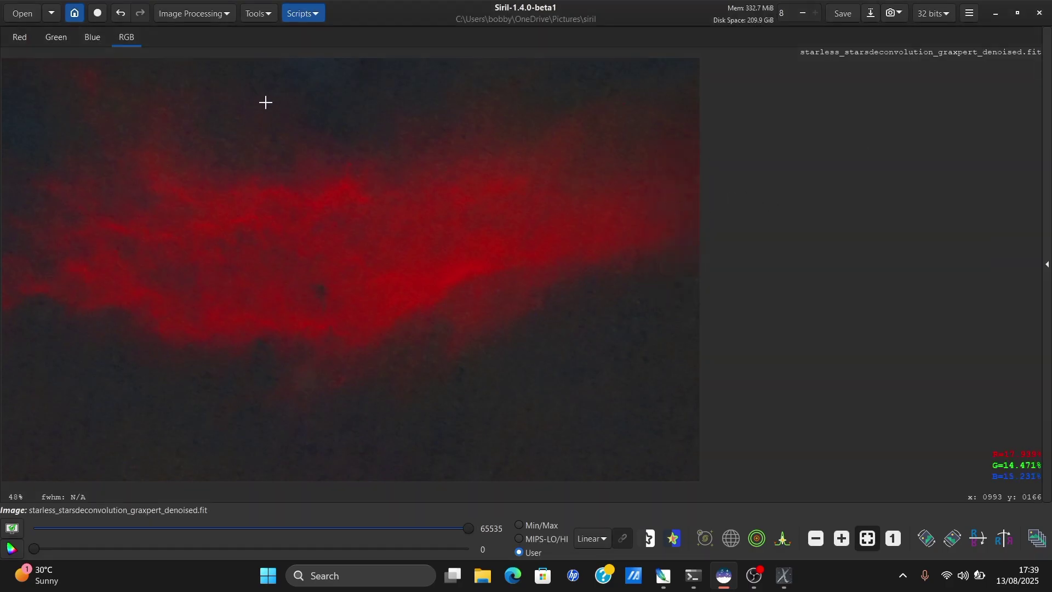
Apply an Asinh Transformation with stretch factor 0.0 and a black point of 0.03128, comparing the preview before applying
{"action": "left_click", "coordinate": [213, 17]}
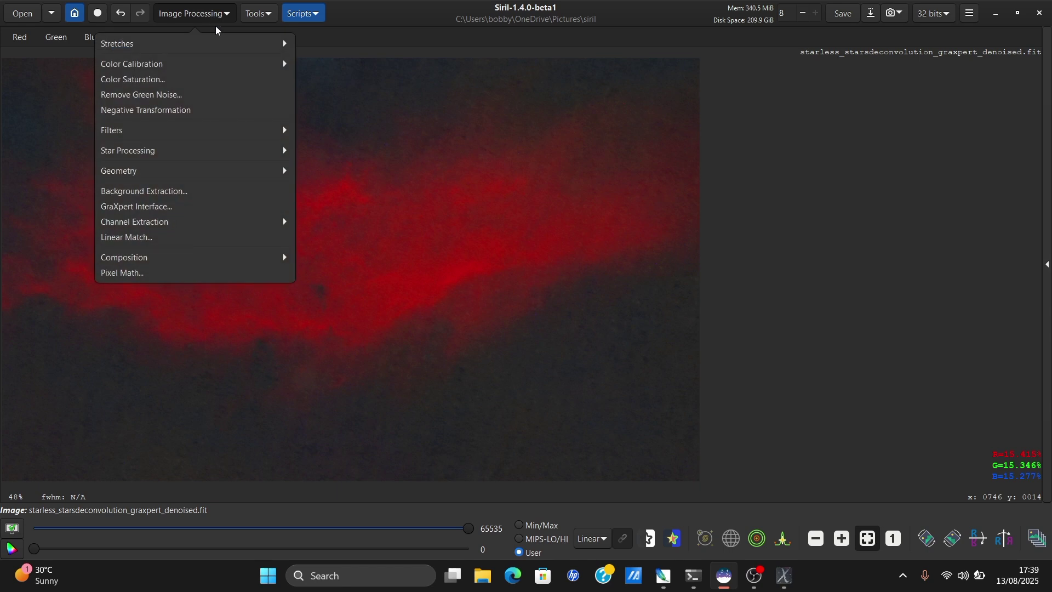
{"action": "left_click", "coordinate": [217, 42]}
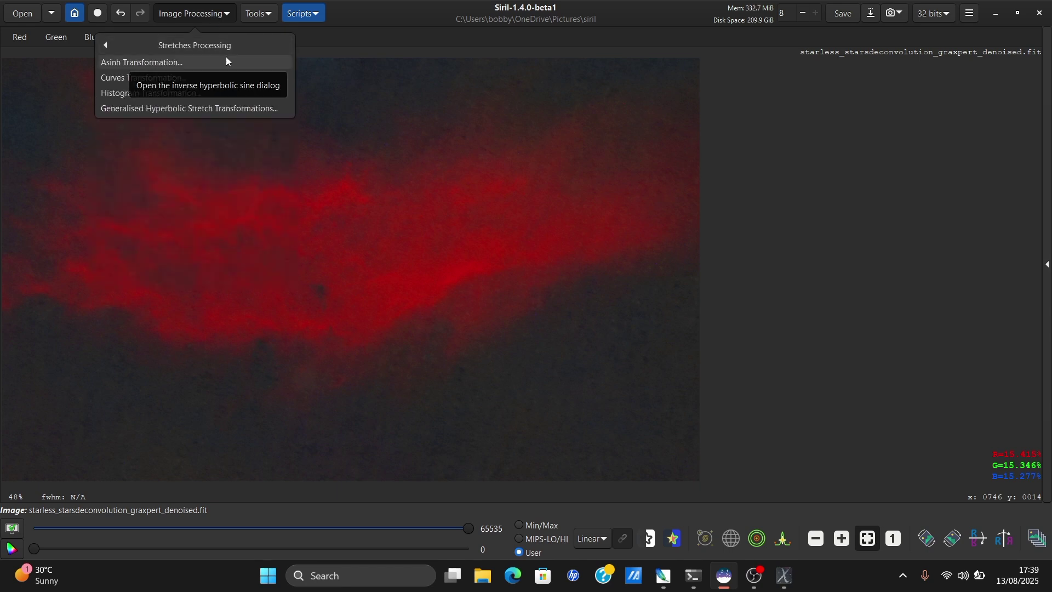
{"action": "left_click", "coordinate": [225, 61]}
{"action": "left_click_drag", "start_coordinate": [496, 197], "coordinate": [771, 107]}
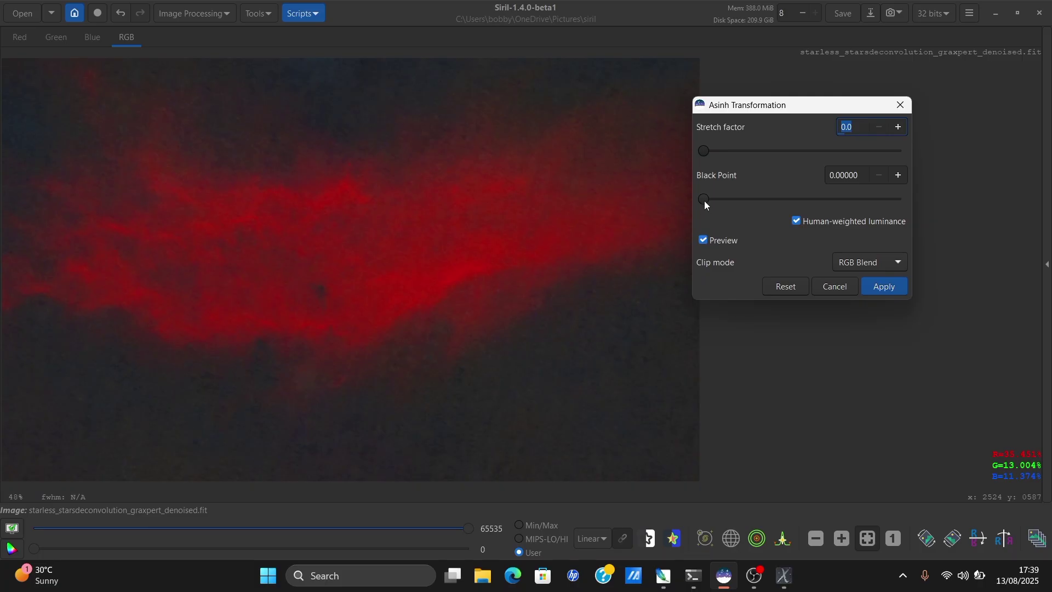
{"action": "left_click_drag", "start_coordinate": [705, 200], "coordinate": [737, 201]}
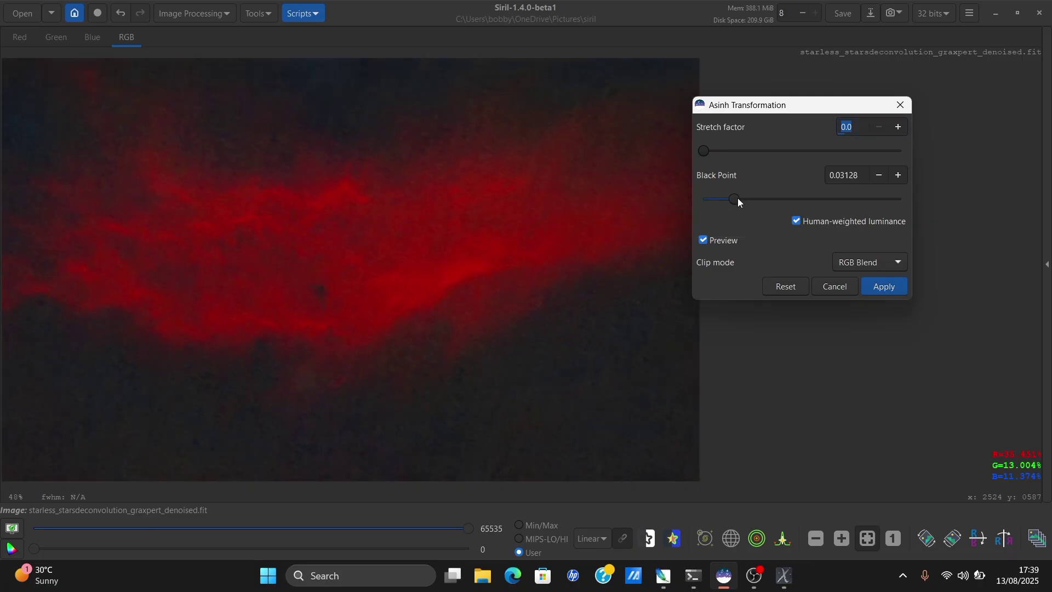
{"action": "left_click", "coordinate": [718, 246]}
{"action": "left_click", "coordinate": [718, 246]}
{"action": "left_click", "coordinate": [880, 284]}
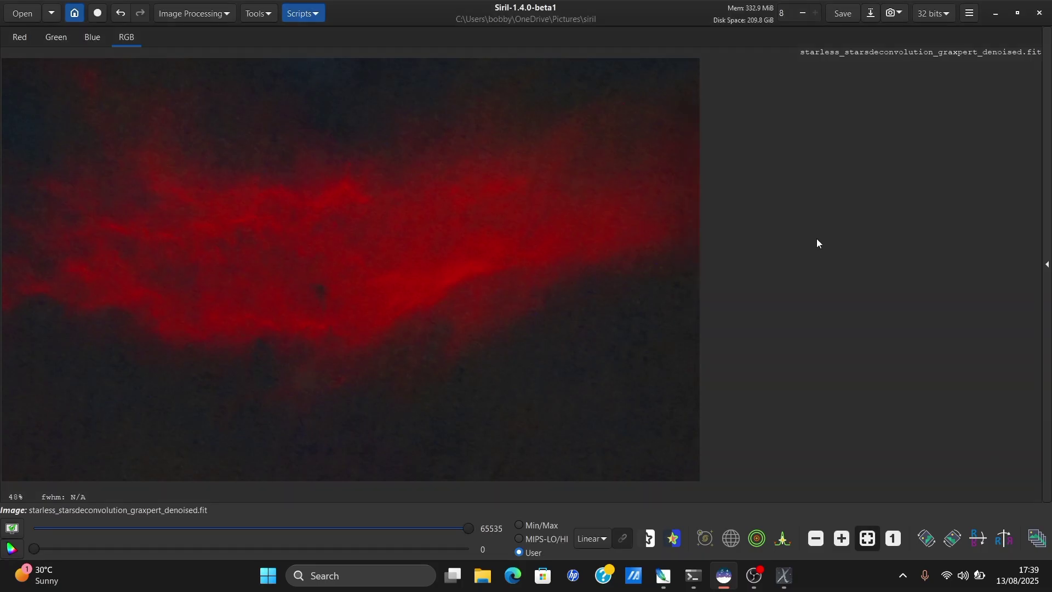
Run green noise removal a second time with Average Neutral protection and close its dialog
{"action": "left_click", "coordinate": [219, 14]}
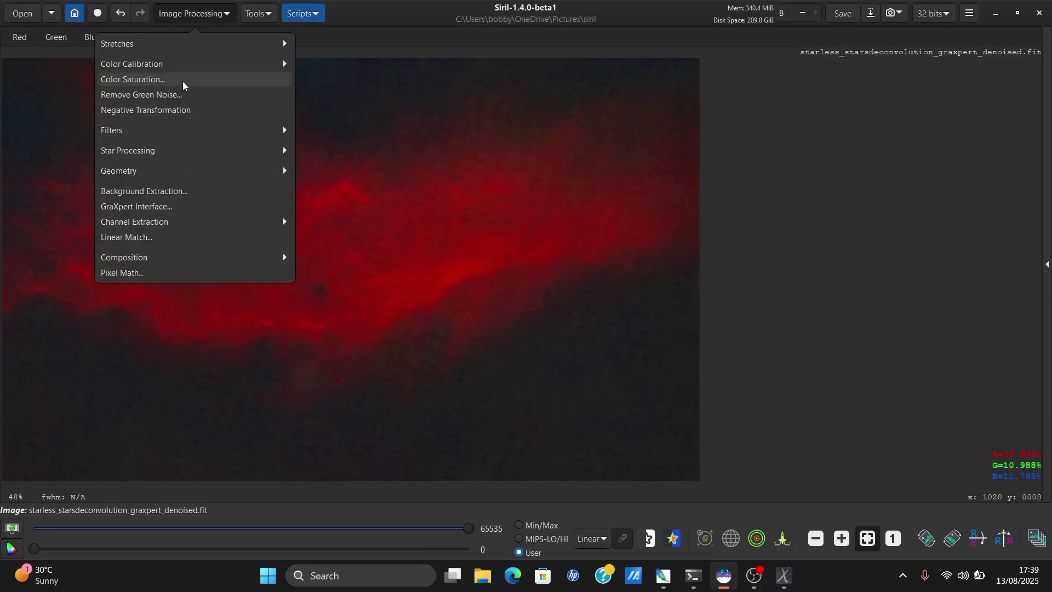
{"action": "left_click", "coordinate": [188, 94]}
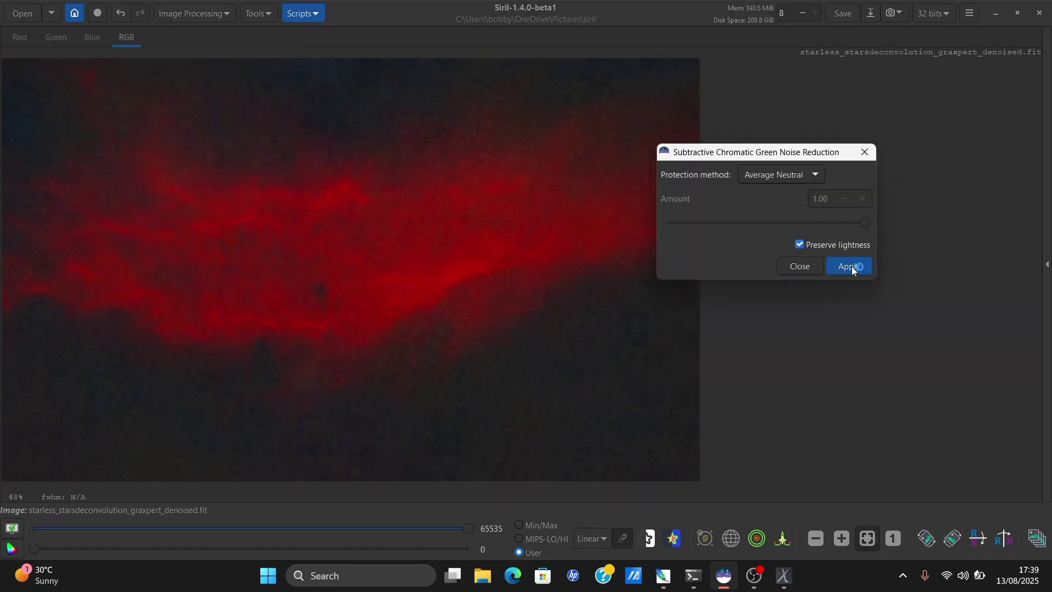
{"action": "left_click", "coordinate": [865, 153]}
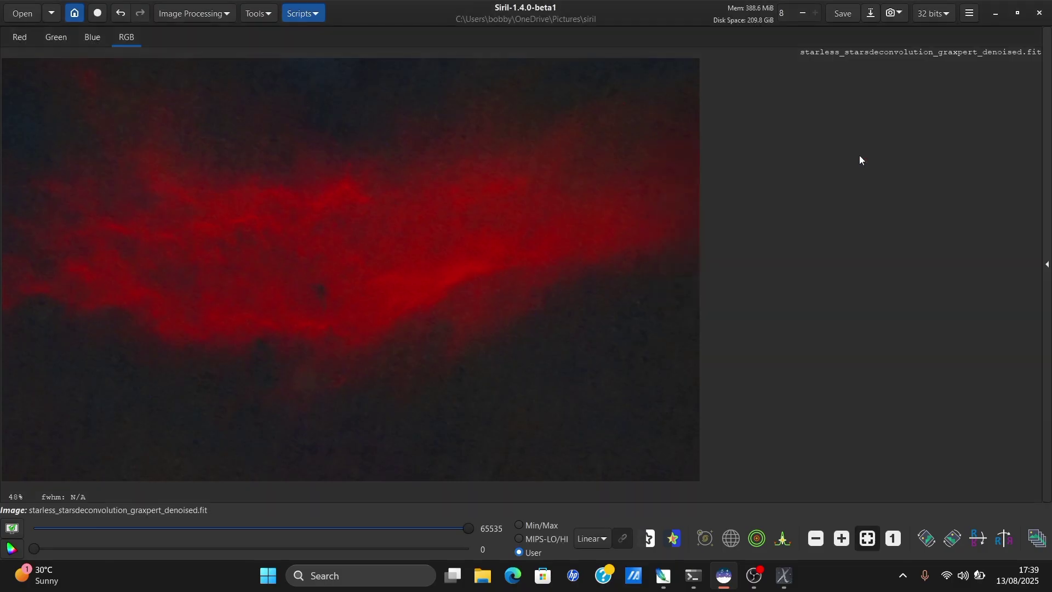
Open the Histogram Transformation beside the image and restrict it to the blue channel
{"action": "left_click", "coordinate": [220, 13]}
{"action": "left_click", "coordinate": [133, 47]}
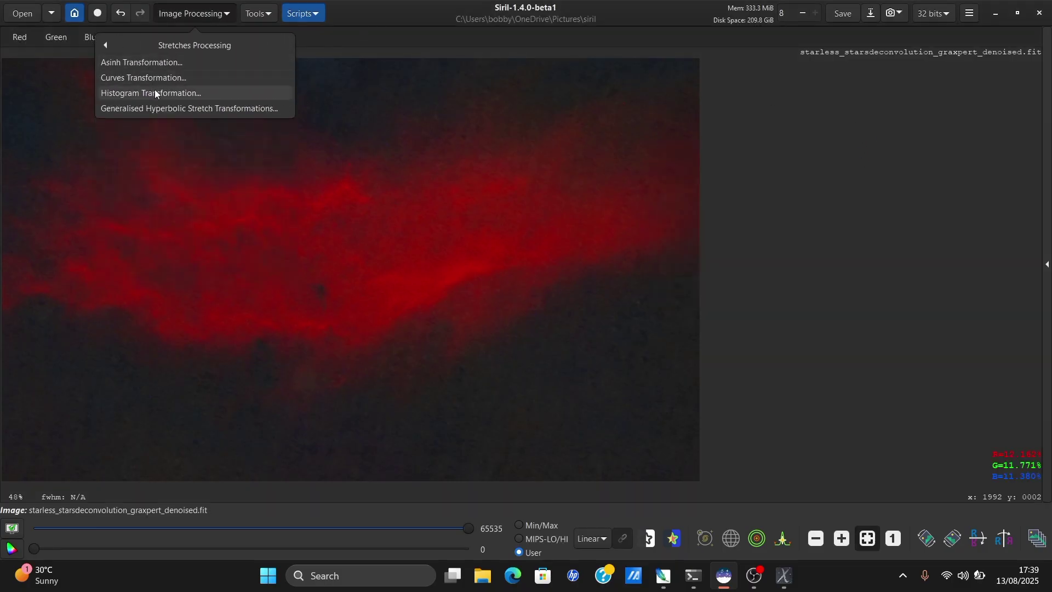
{"action": "left_click", "coordinate": [155, 94]}
{"action": "left_click_drag", "start_coordinate": [508, 130], "coordinate": [844, 116]}
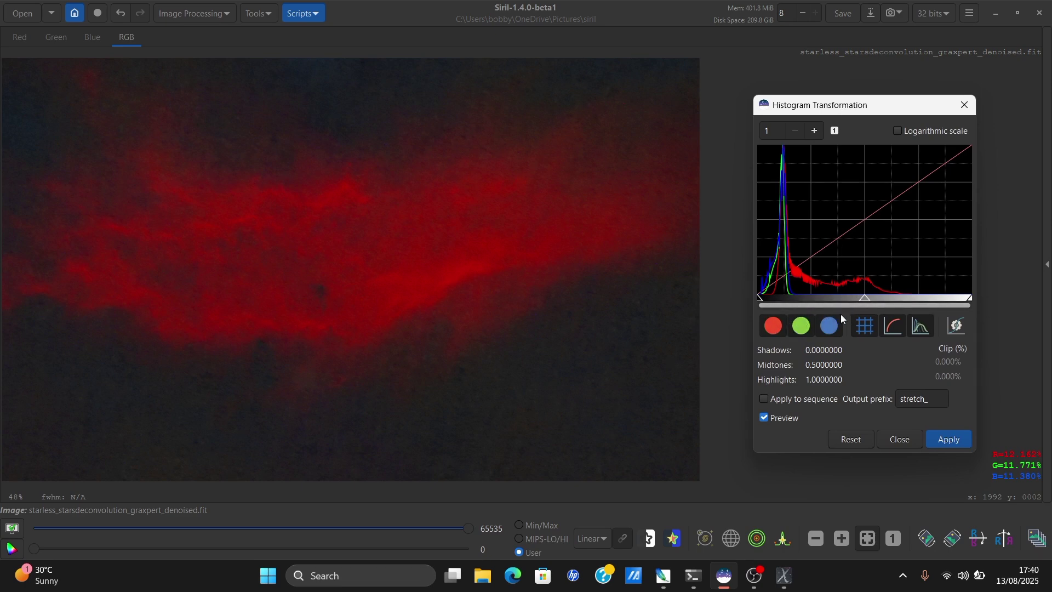
{"action": "left_click", "coordinate": [805, 329]}
{"action": "left_click", "coordinate": [774, 327]}
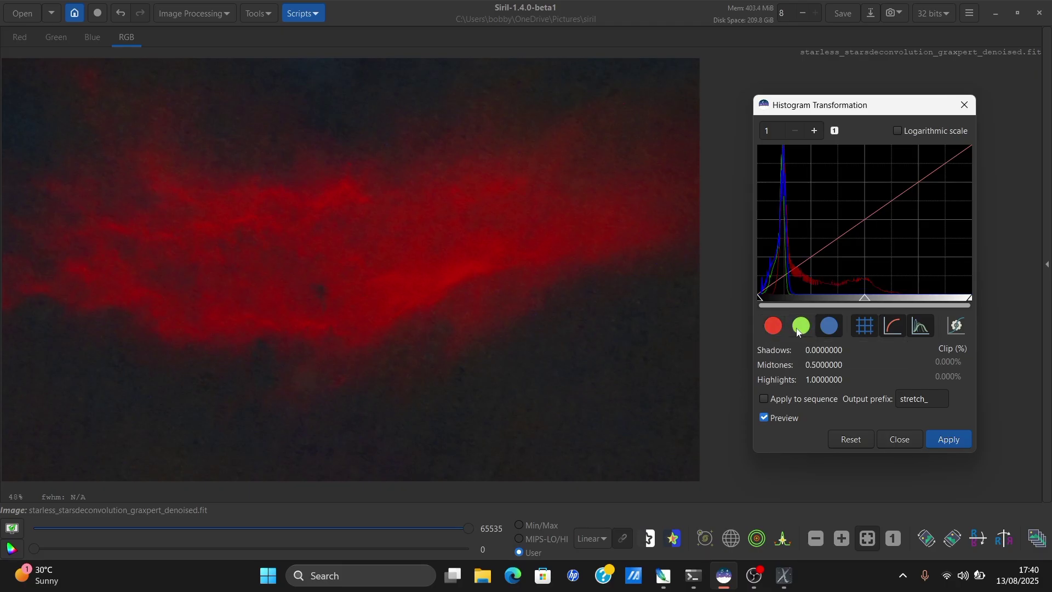
Try blue-channel midtones of 0.4515306, 0.4770408 and 0.4030612, and reset the histogram stretch
{"action": "left_click_drag", "start_coordinate": [866, 299], "coordinate": [856, 304]}
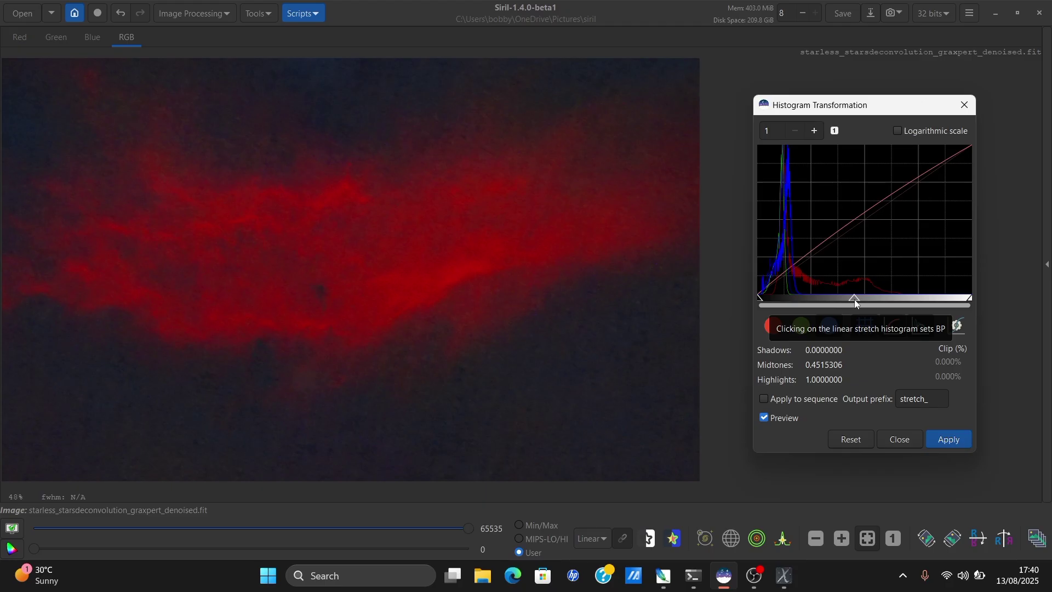
{"action": "left_click", "coordinate": [852, 440]}
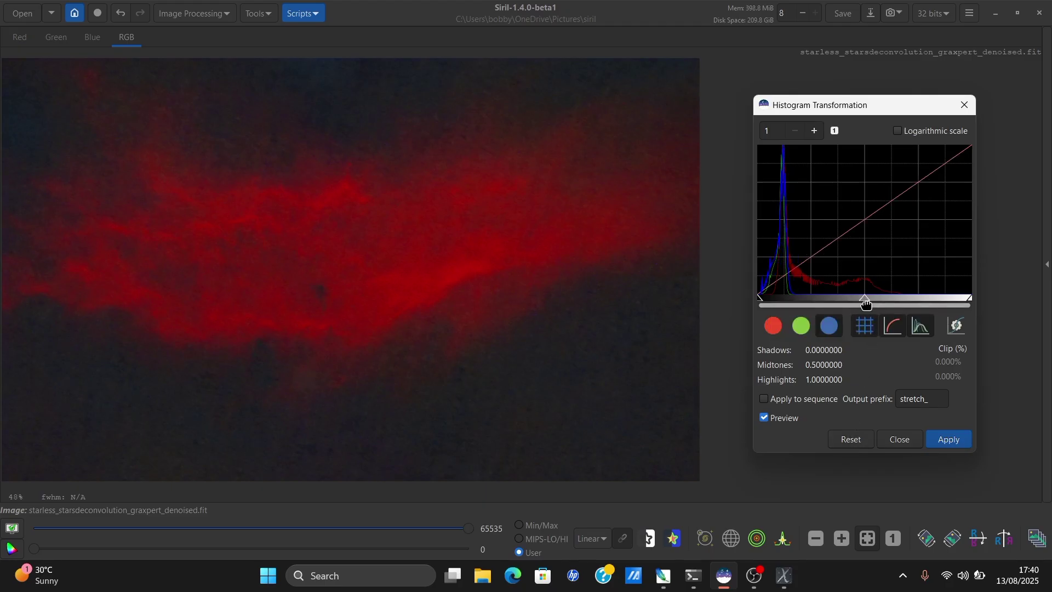
{"action": "left_click_drag", "start_coordinate": [865, 306], "coordinate": [860, 302]}
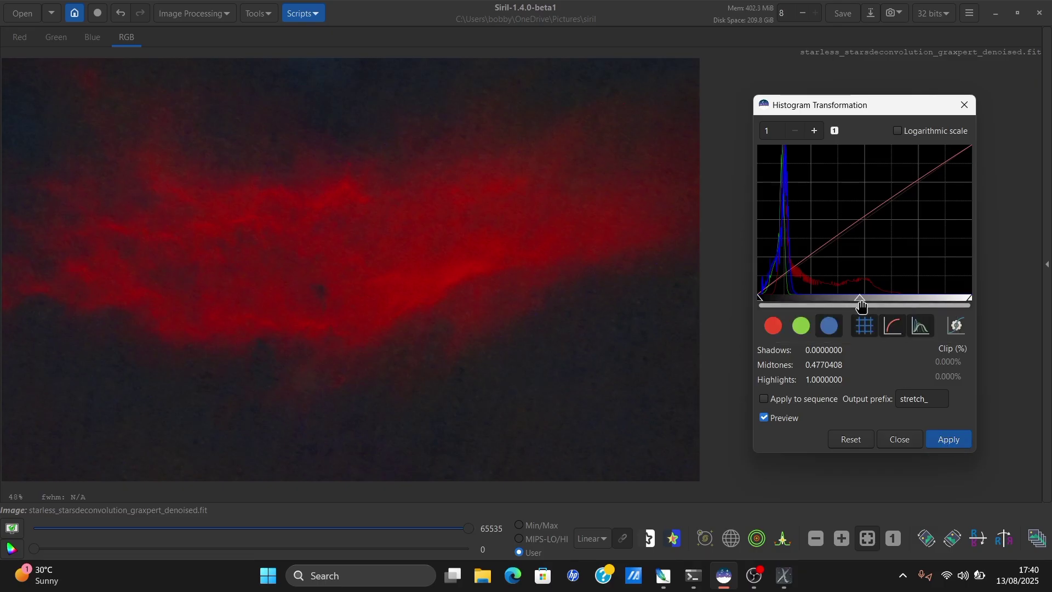
{"action": "left_click_drag", "start_coordinate": [859, 302], "coordinate": [844, 300]}
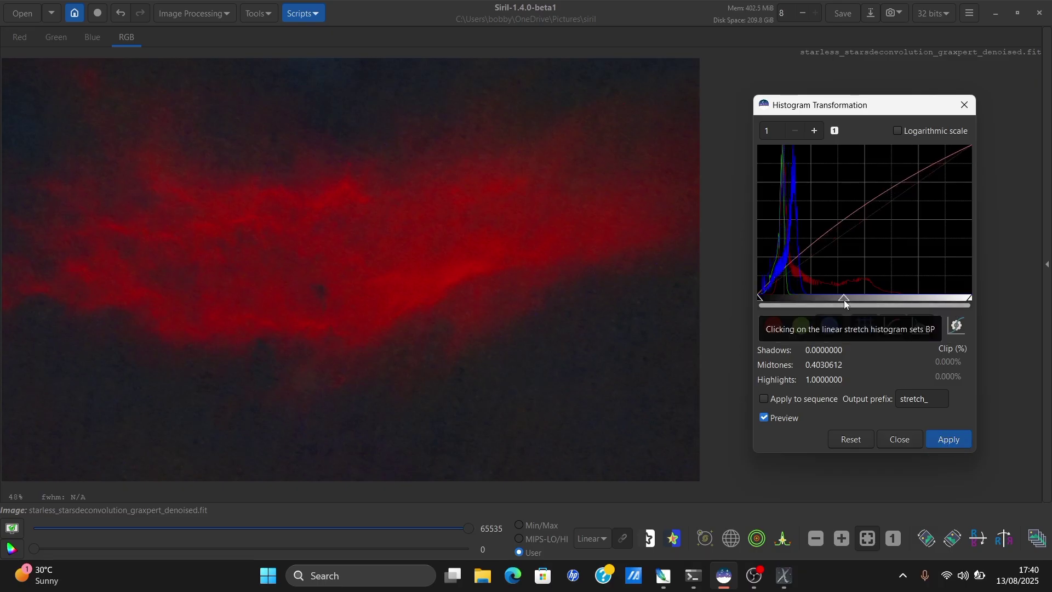
{"action": "left_click", "coordinate": [871, 438]}
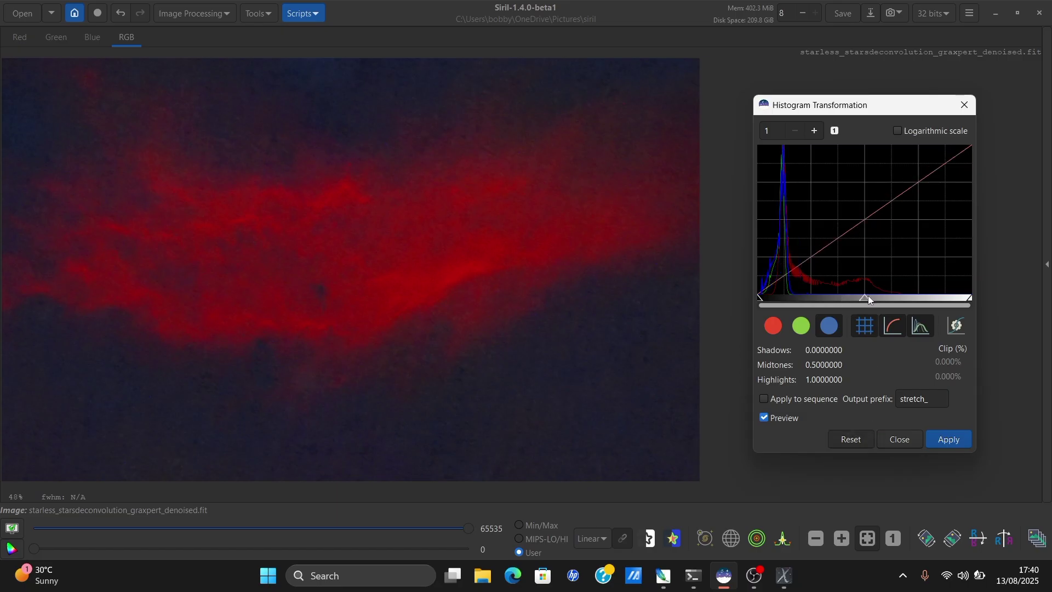
Apply the histogram stretch to the blue channel with midtones at 0.4795918
{"action": "left_click_drag", "start_coordinate": [866, 305], "coordinate": [861, 307]}
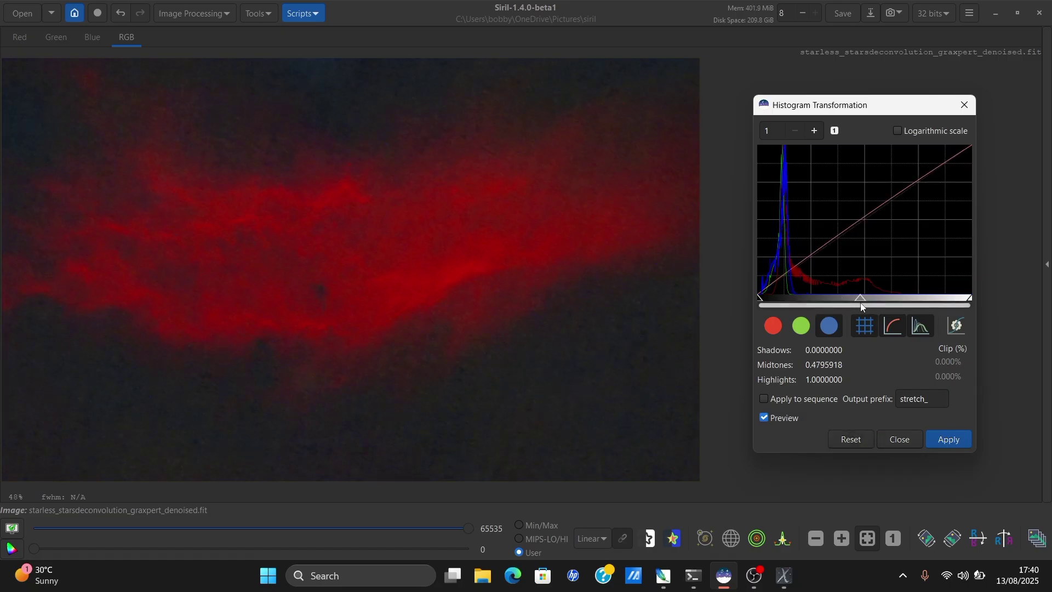
{"action": "left_click", "coordinate": [948, 438]}
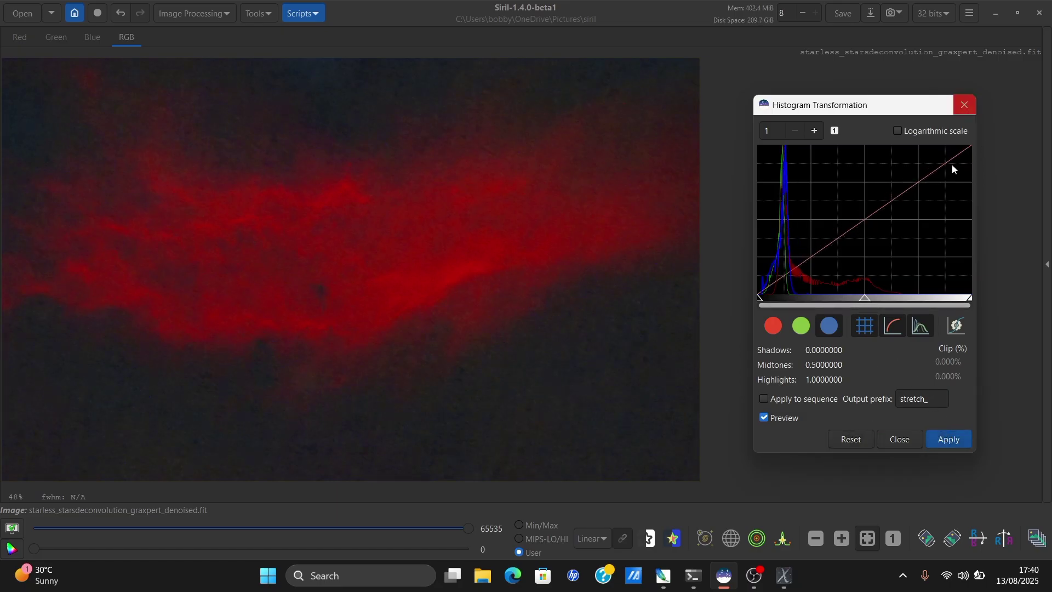
Try midtones of 0.4438775 with the green channel also included, reset them, and close the Histogram Transformation without applying
{"action": "left_click", "coordinate": [801, 329]}
{"action": "left_click_drag", "start_coordinate": [865, 306], "coordinate": [853, 305]}
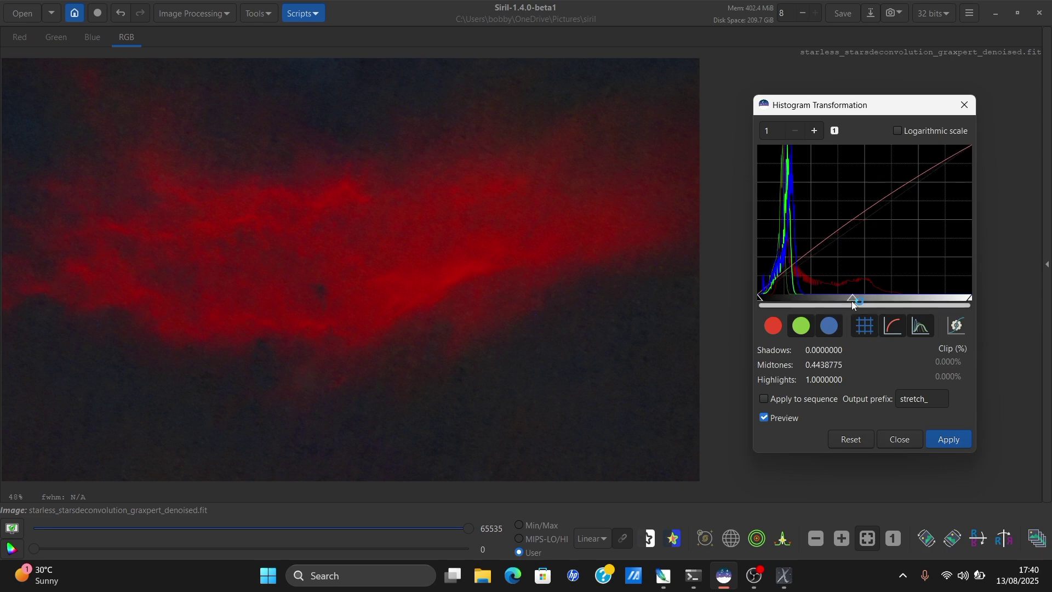
{"action": "left_click", "coordinate": [850, 439]}
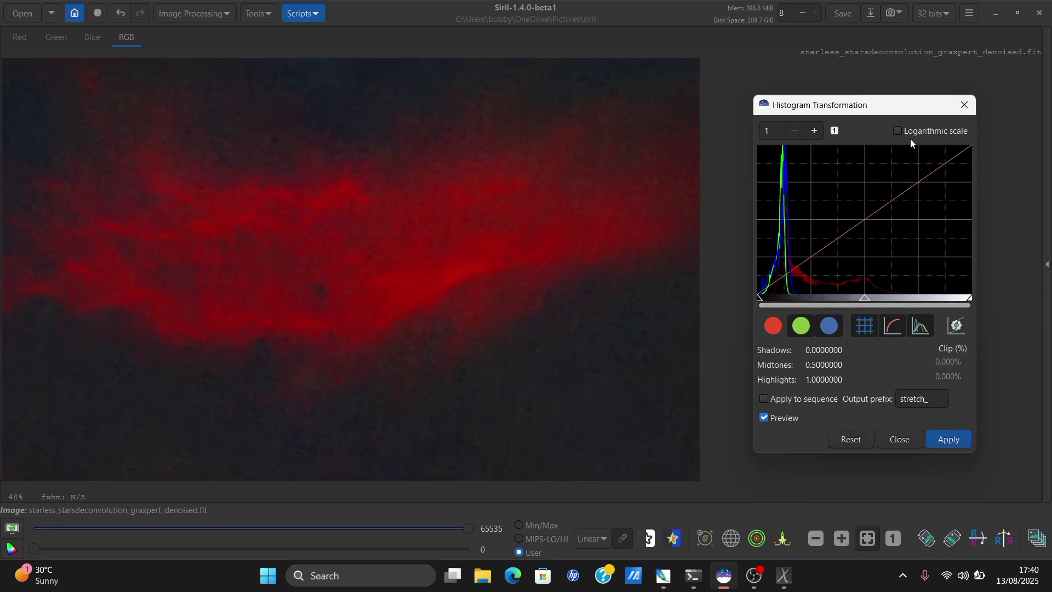
{"action": "left_click", "coordinate": [965, 105]}
Save the processed image to the Desktop as starless.fit in 32-bit floating point format
{"action": "left_click", "coordinate": [868, 16]}
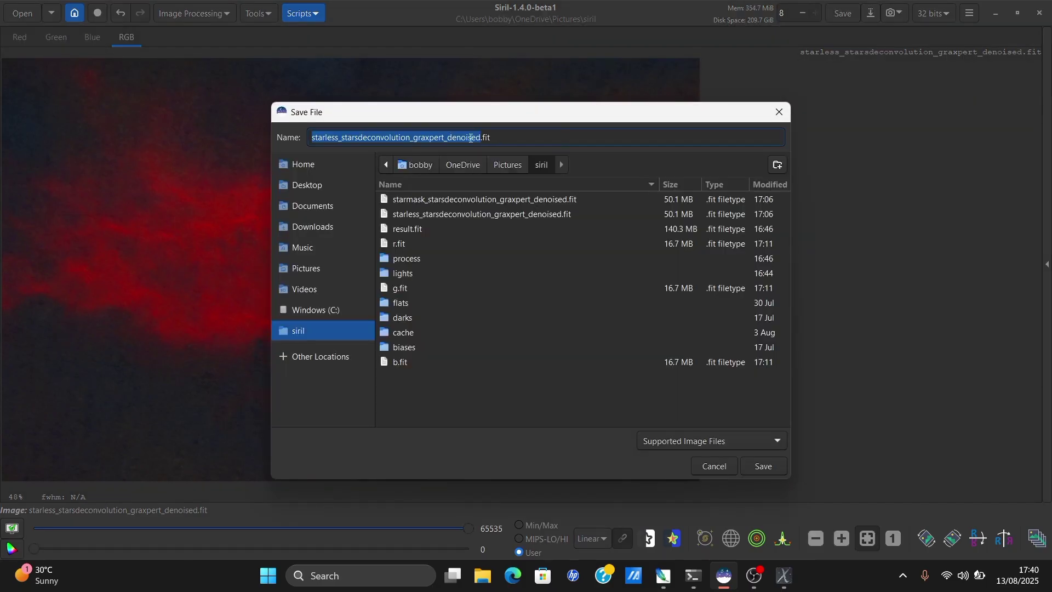
{"action": "type", "text": "starless"}
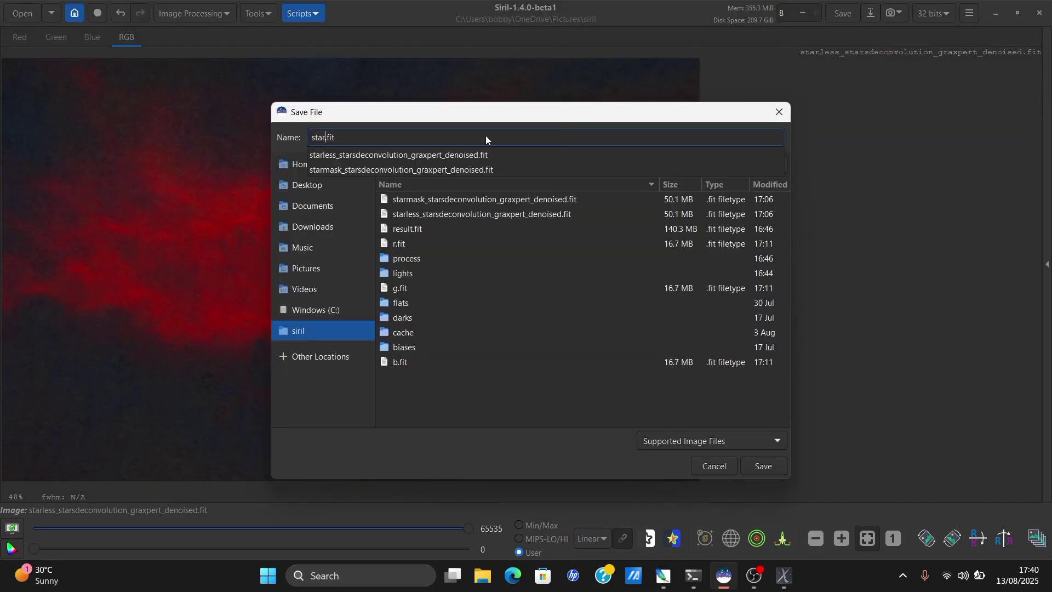
{"action": "left_click", "coordinate": [320, 186]}
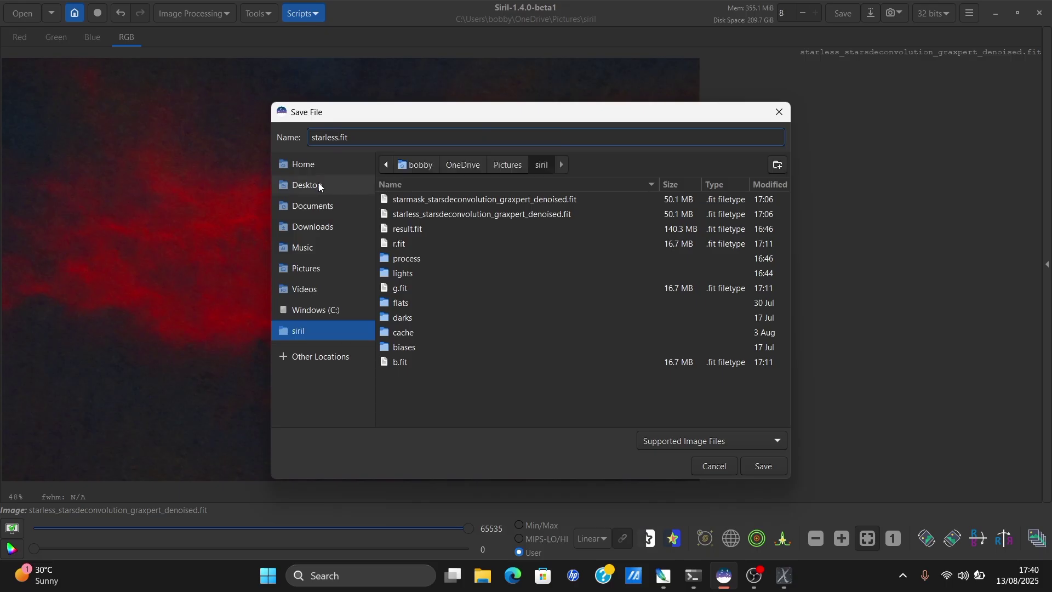
{"action": "left_click", "coordinate": [320, 186]}
{"action": "left_click", "coordinate": [781, 469]}
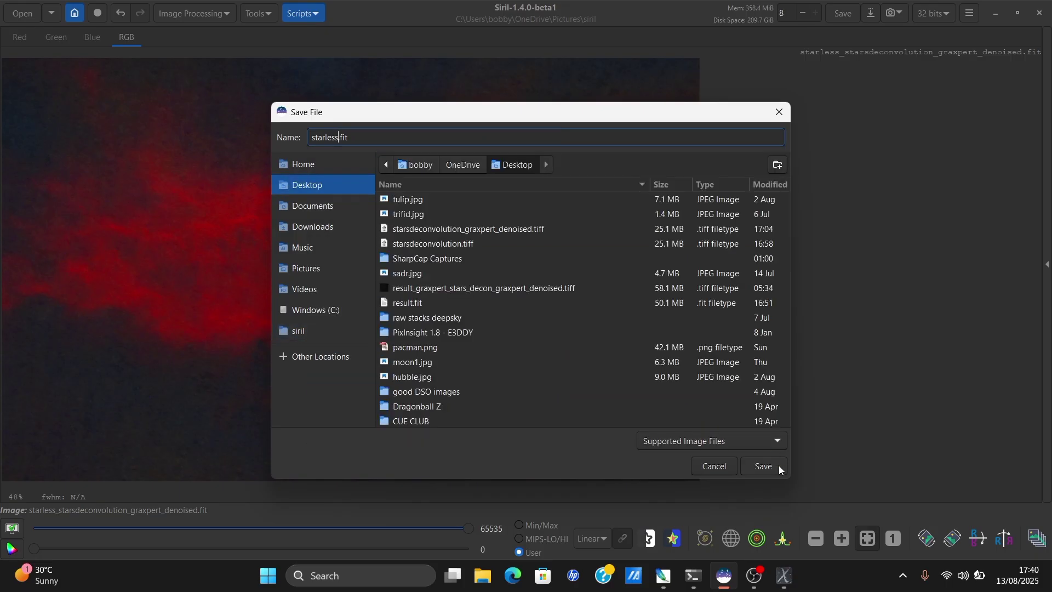
{"action": "left_click", "coordinate": [763, 466]}
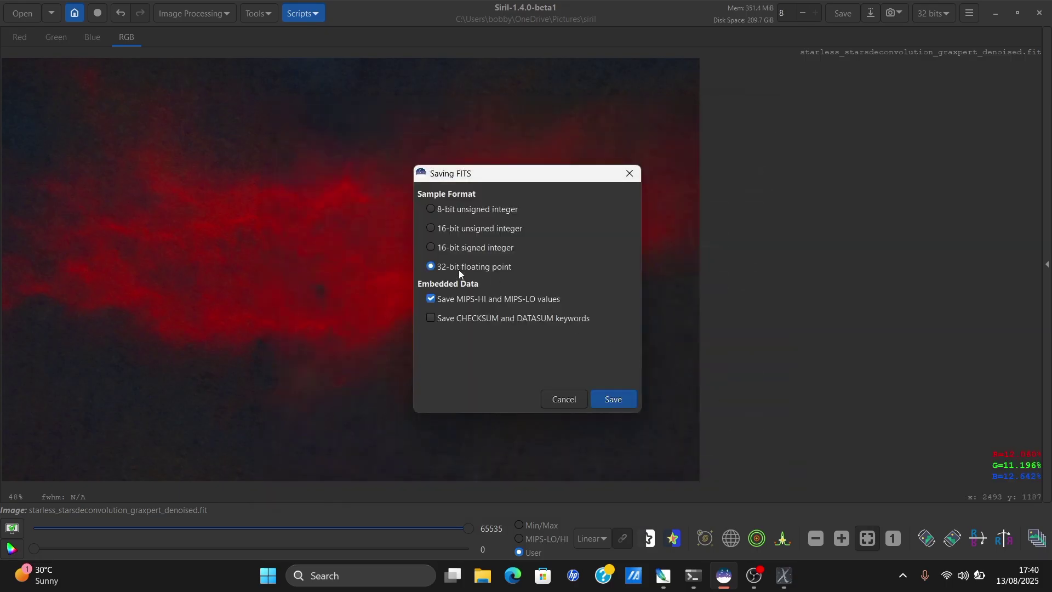
{"action": "left_click", "coordinate": [614, 402]}
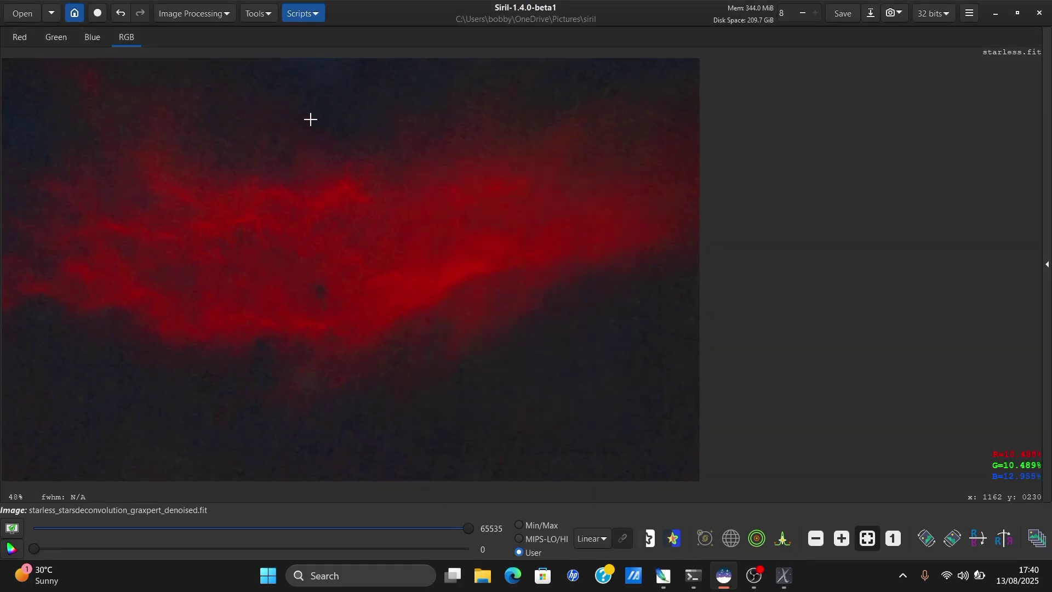
Open Star Recomposition, closing the current image, and load starless.fit from the Desktop as the background image
{"action": "left_click", "coordinate": [218, 16]}
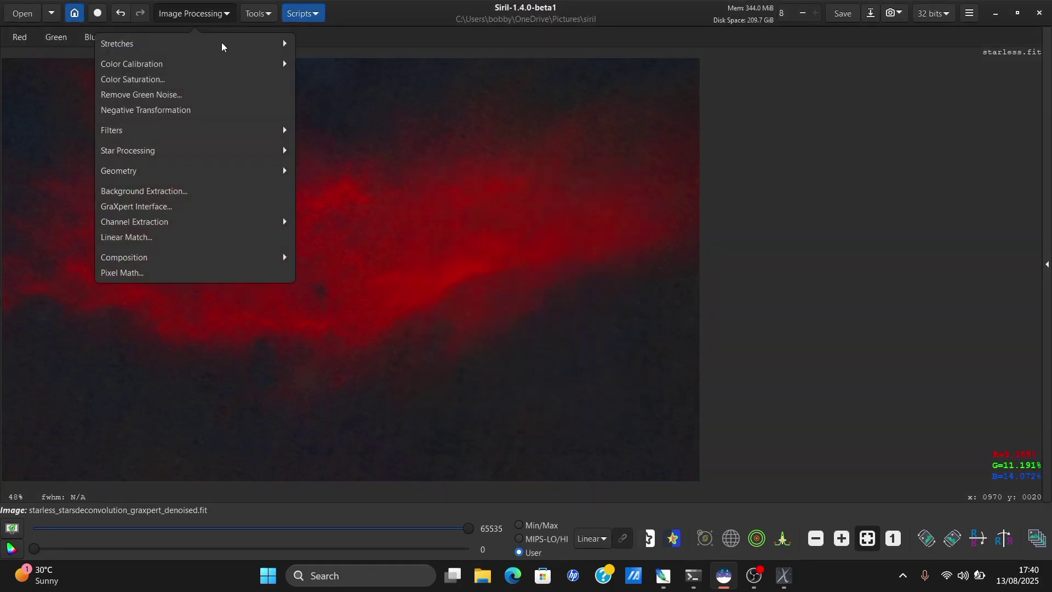
{"action": "left_click", "coordinate": [206, 156]}
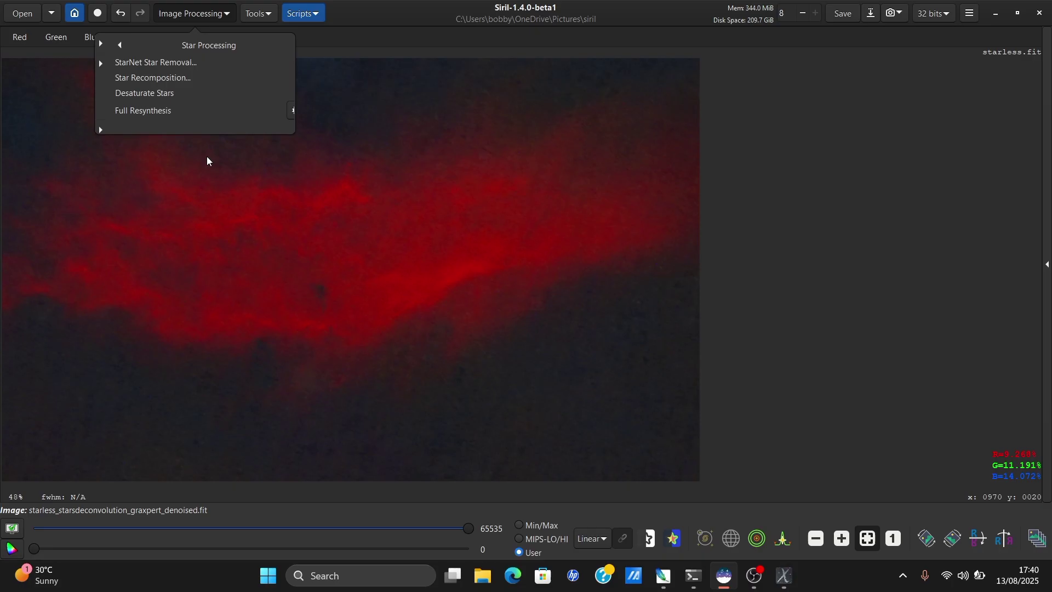
{"action": "left_click", "coordinate": [172, 83]}
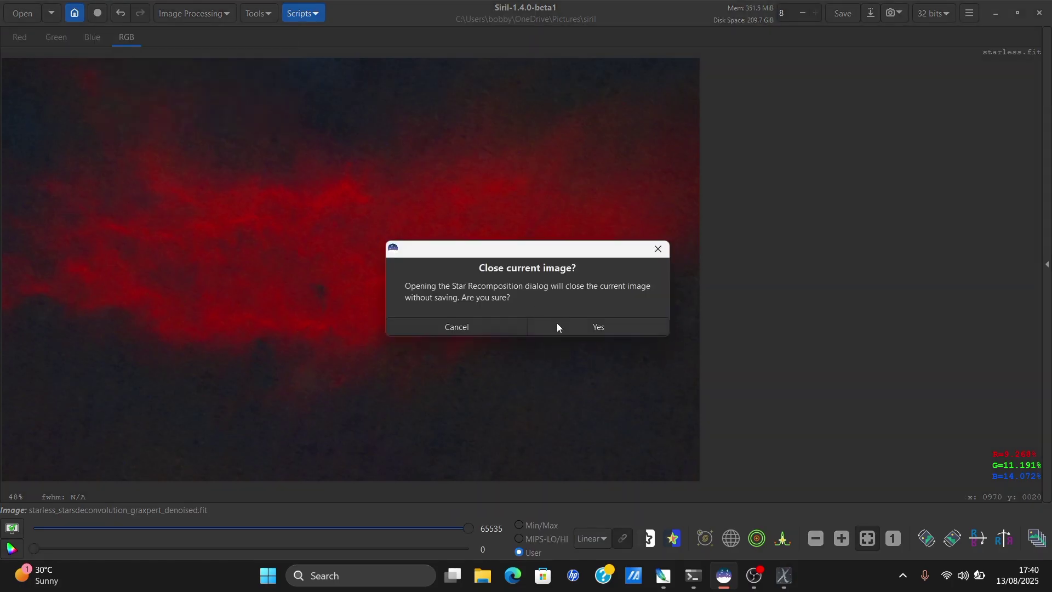
{"action": "left_click", "coordinate": [562, 323]}
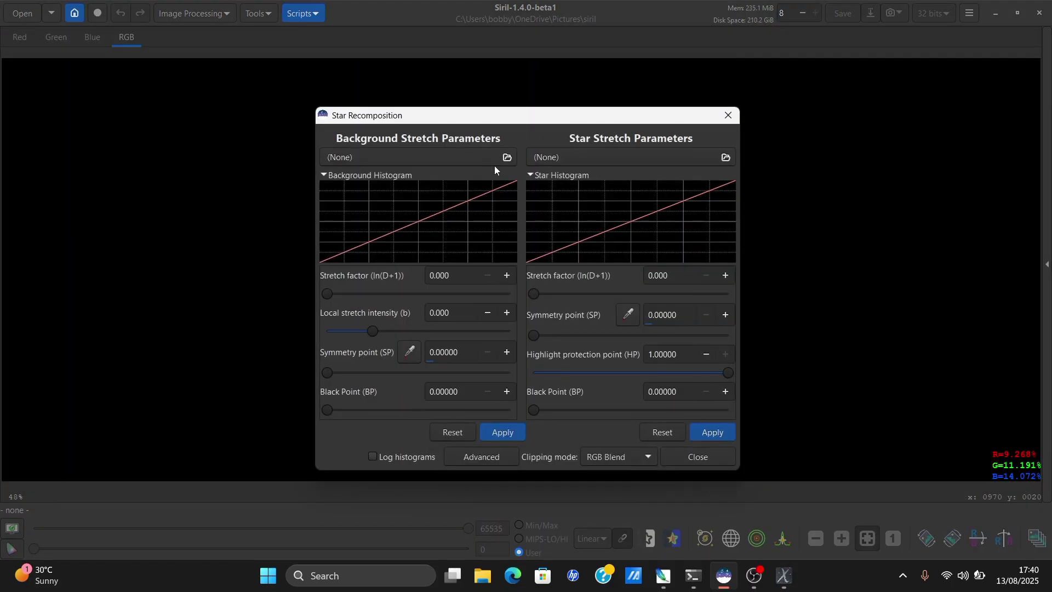
{"action": "left_click", "coordinate": [489, 161]}
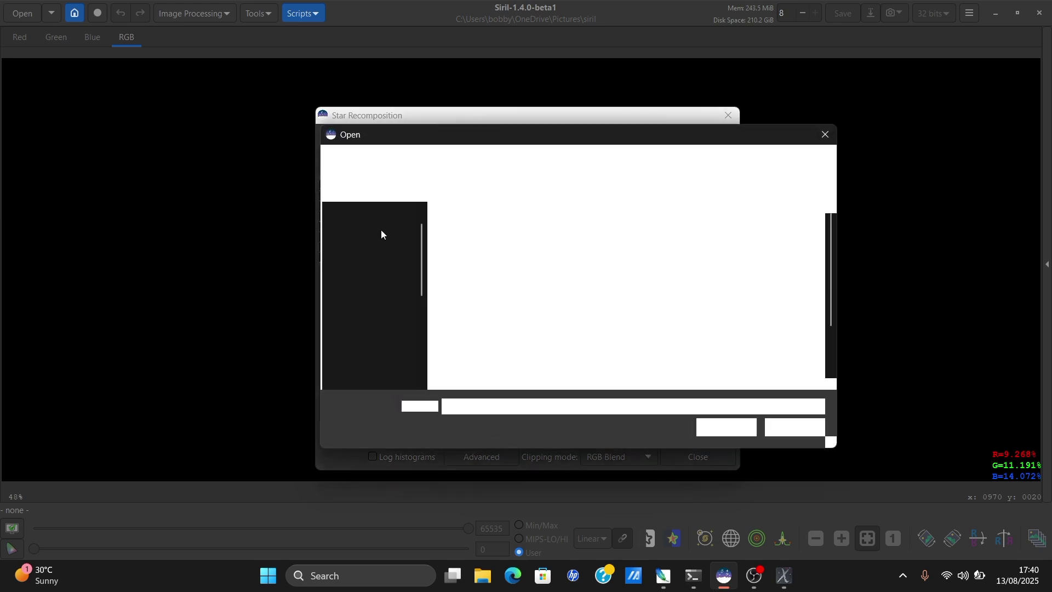
{"action": "left_click", "coordinate": [369, 256]}
{"action": "scroll", "coordinate": [582, 317], "scroll_direction": "down", "scroll_amount": 3}
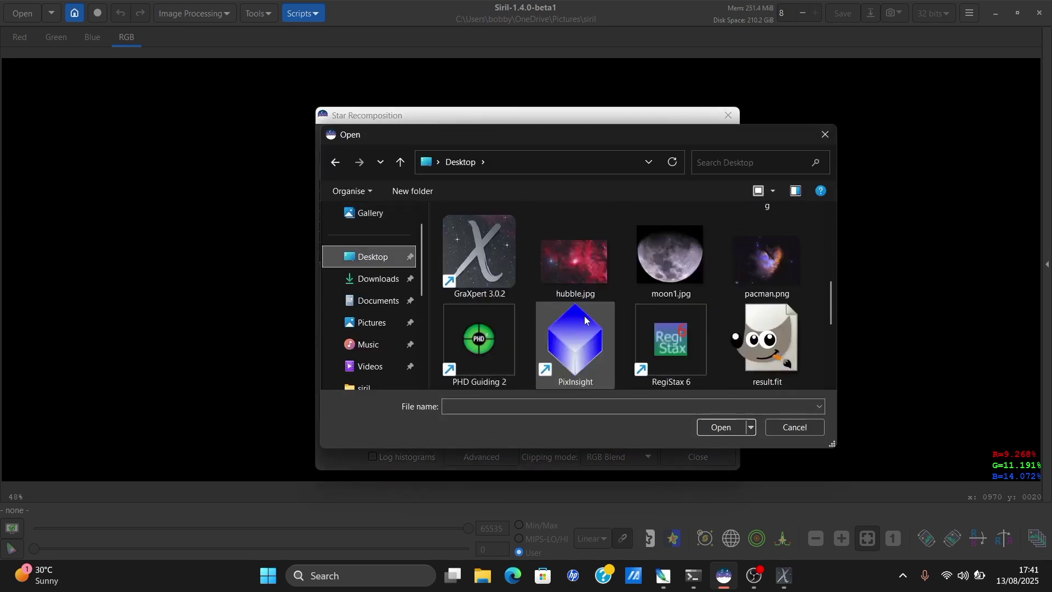
{"action": "scroll", "coordinate": [584, 316], "scroll_direction": "down", "scroll_amount": 3}
{"action": "double_click", "coordinate": [662, 249]}
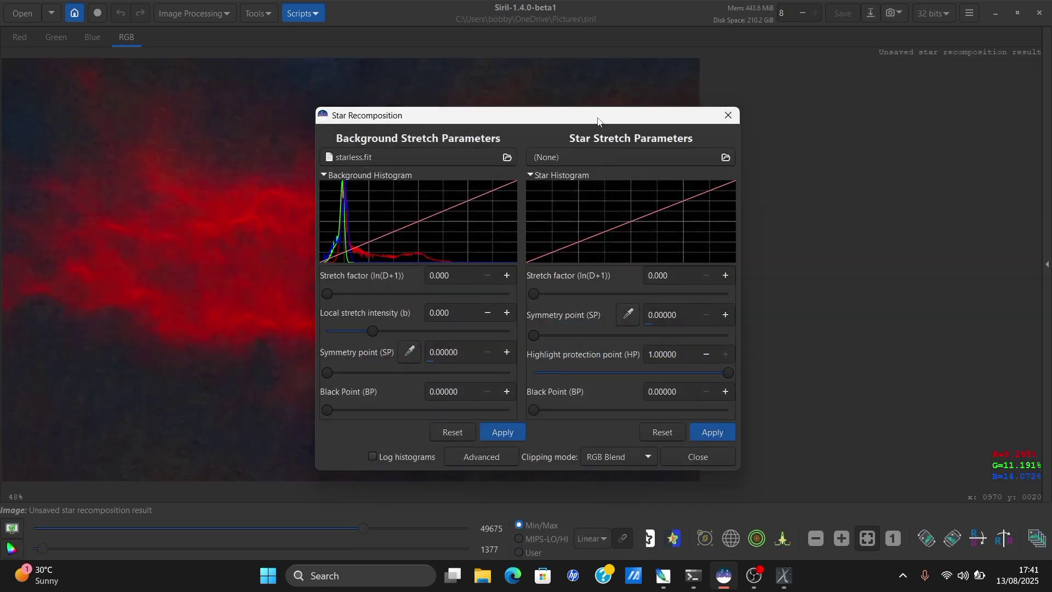
Load starmask_starsdeconvolution_graxpert_denoised.fit from the Pictures siril folder as the star image
{"action": "left_click_drag", "start_coordinate": [598, 118], "coordinate": [671, 125]}
{"action": "left_click", "coordinate": [688, 165]}
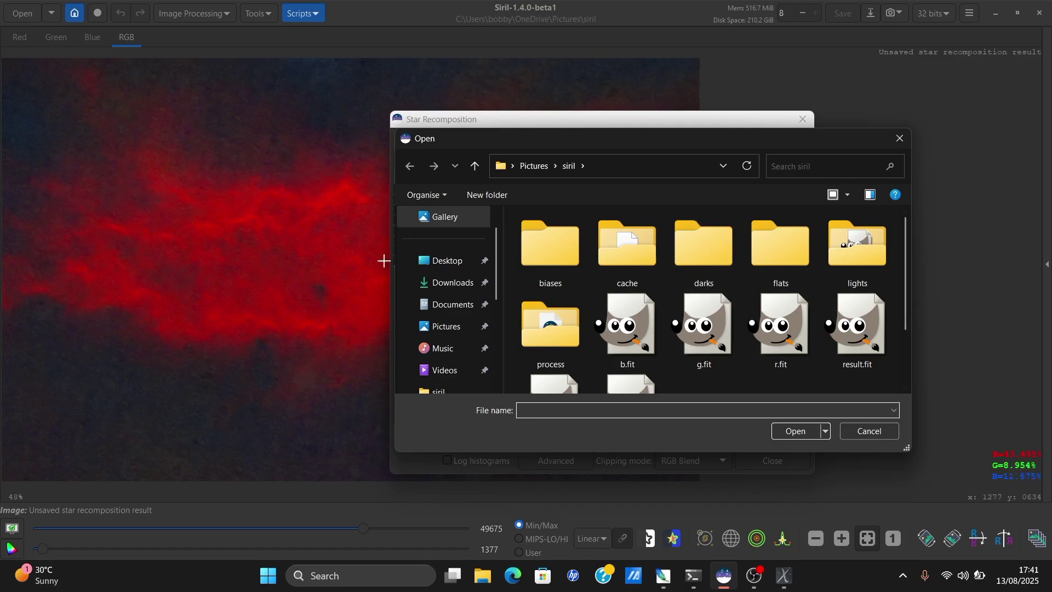
{"action": "left_click", "coordinate": [465, 337]}
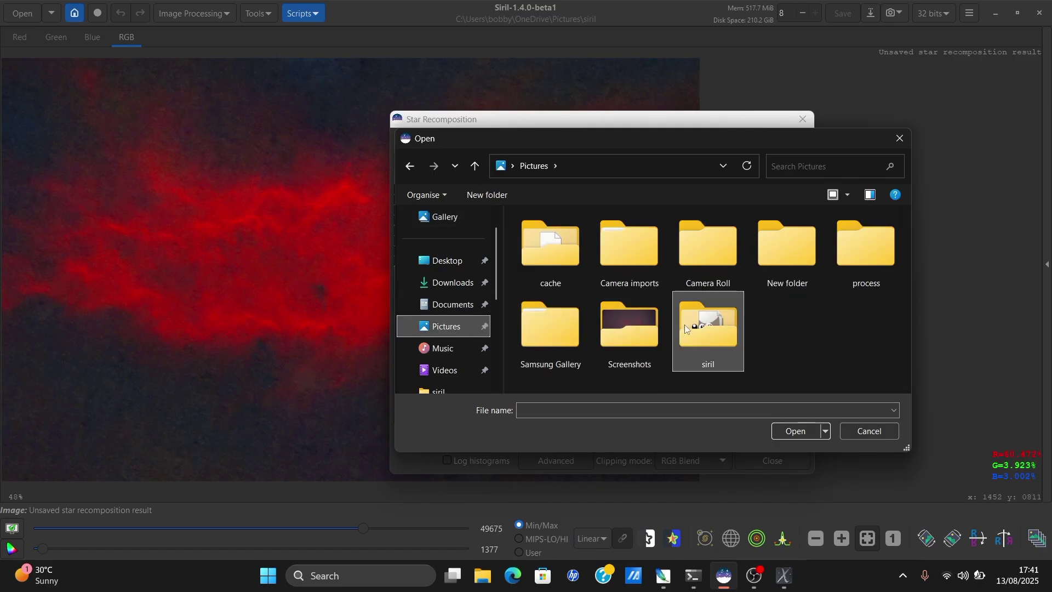
{"action": "double_click", "coordinate": [709, 328]}
{"action": "scroll", "coordinate": [738, 326], "scroll_direction": "down", "scroll_amount": 3}
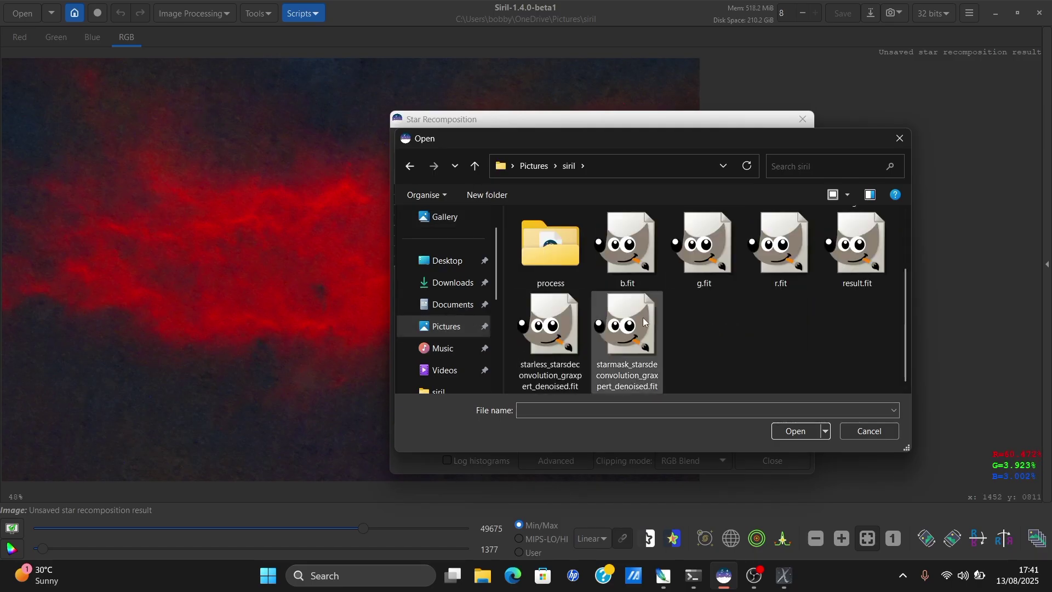
{"action": "double_click", "coordinate": [604, 340]}
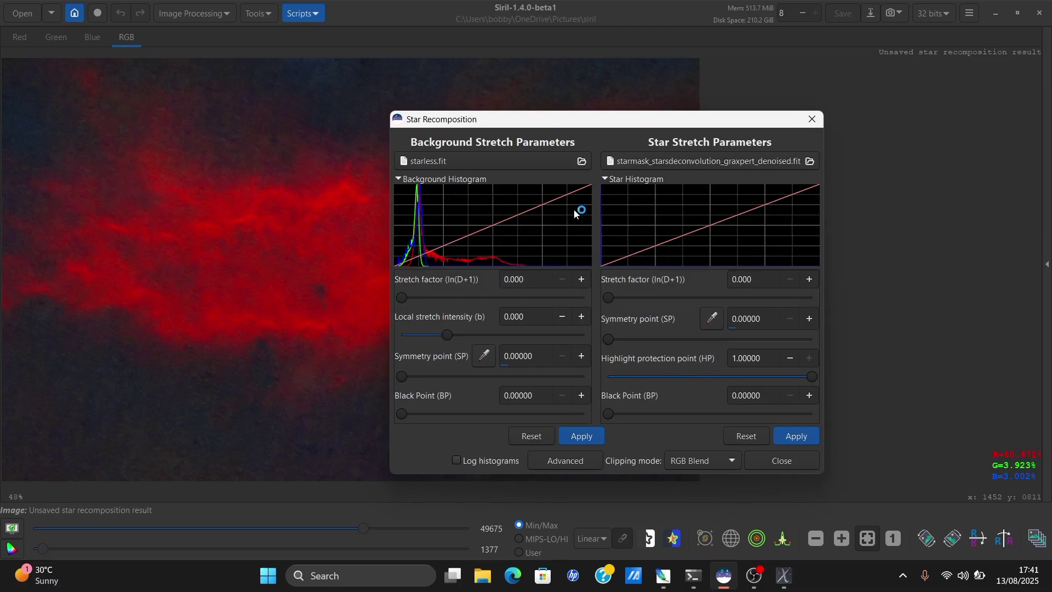
Try star stretch factors of 2.351 and 8.270, and apply the star stretch at a factor of 1.514
{"action": "left_click_drag", "start_coordinate": [540, 126], "coordinate": [771, 84]}
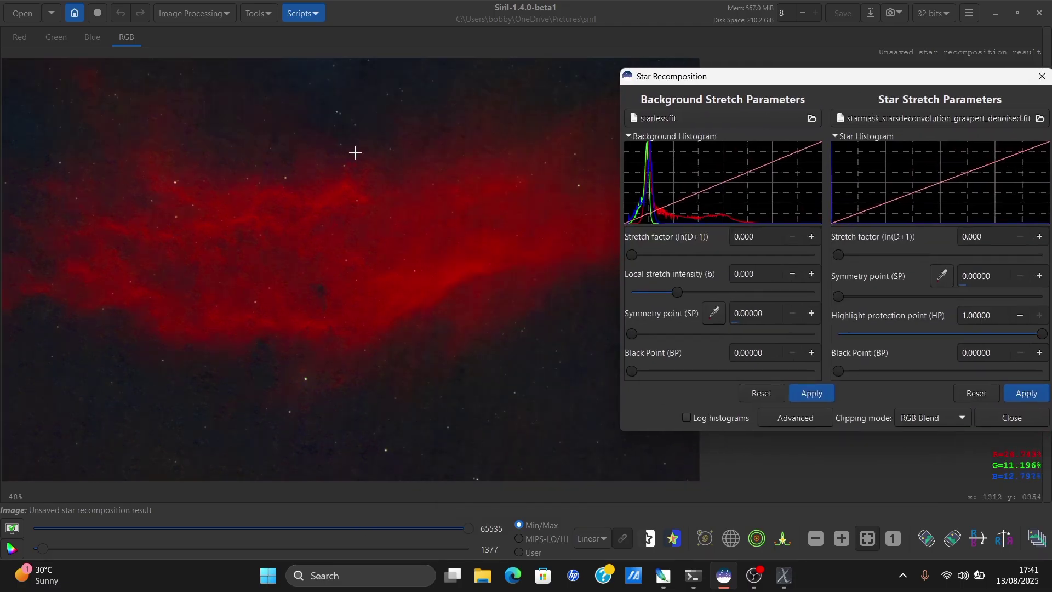
{"action": "left_click_drag", "start_coordinate": [716, 85], "coordinate": [584, 108]}
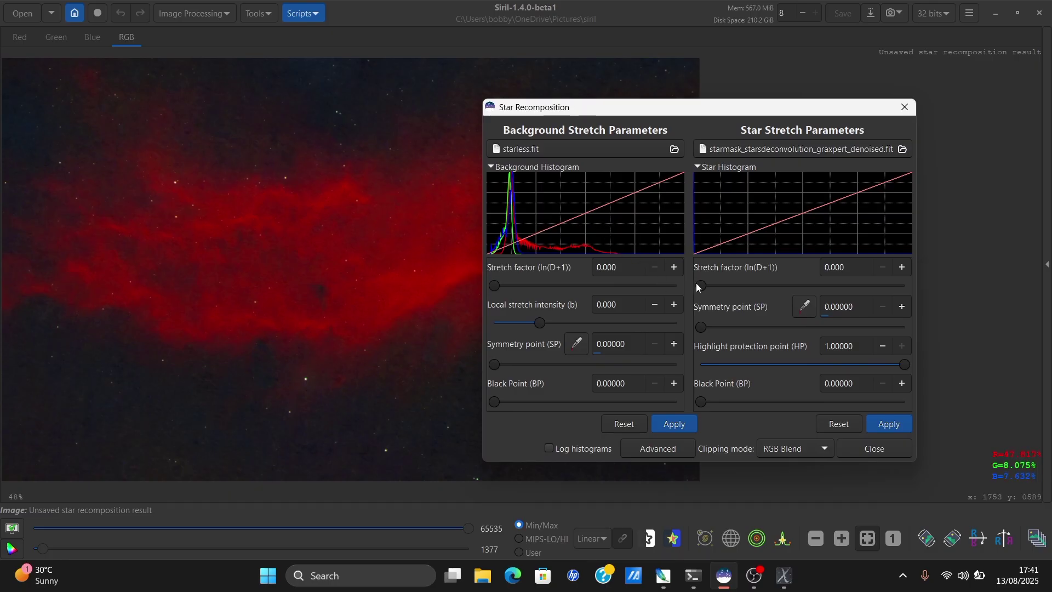
{"action": "left_click_drag", "start_coordinate": [702, 287], "coordinate": [742, 295]}
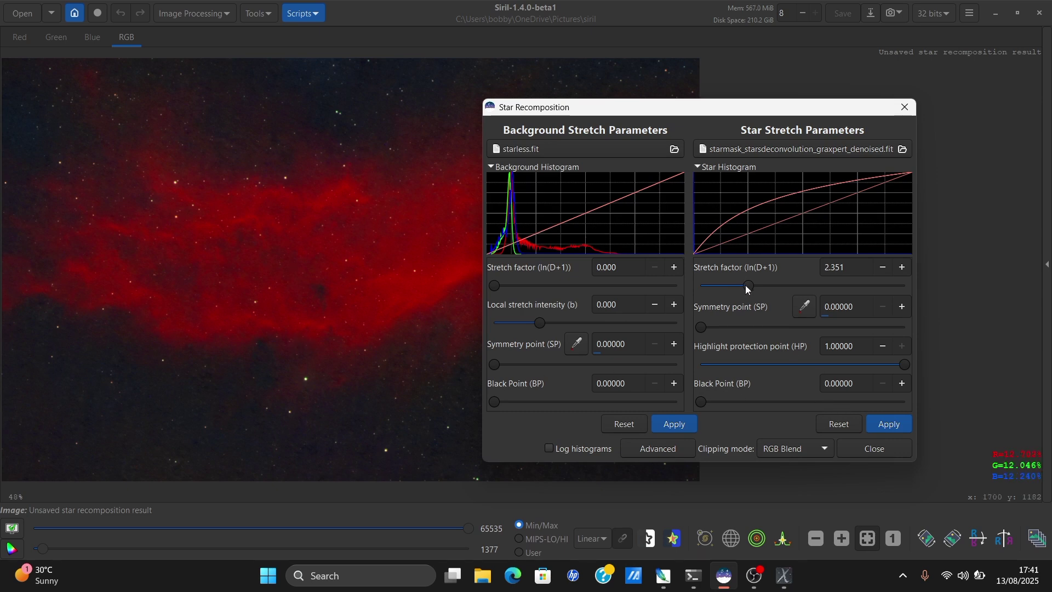
{"action": "left_click_drag", "start_coordinate": [746, 285], "coordinate": [868, 289]}
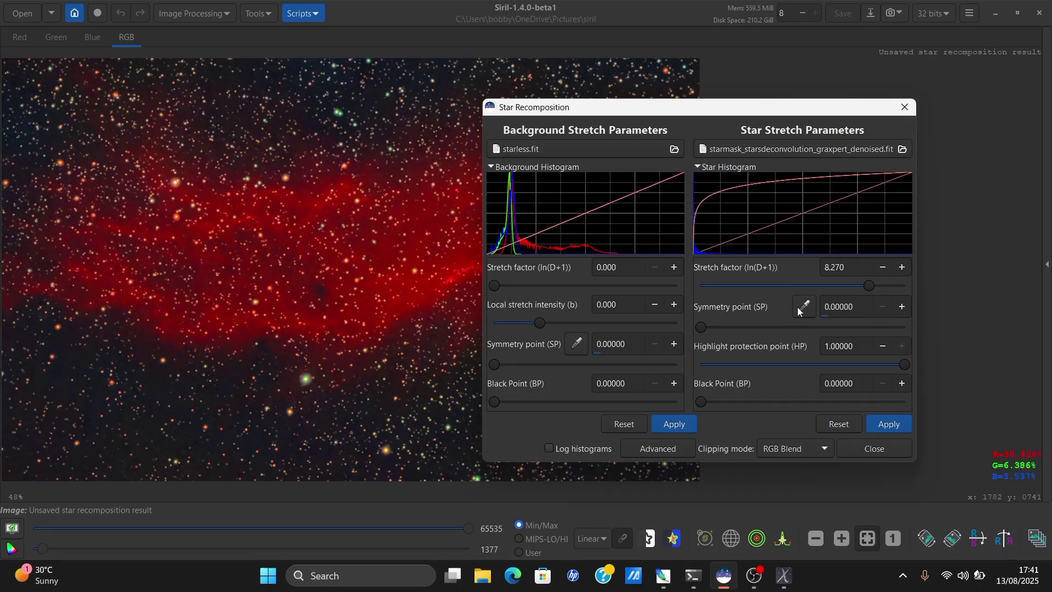
{"action": "left_click_drag", "start_coordinate": [871, 286], "coordinate": [729, 296]}
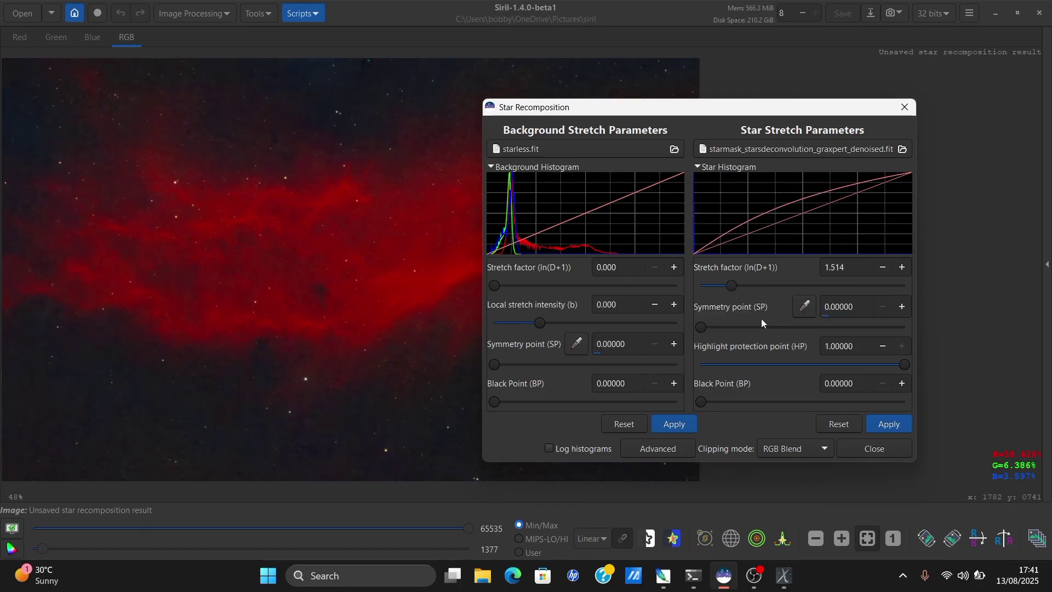
{"action": "left_click", "coordinate": [879, 422]}
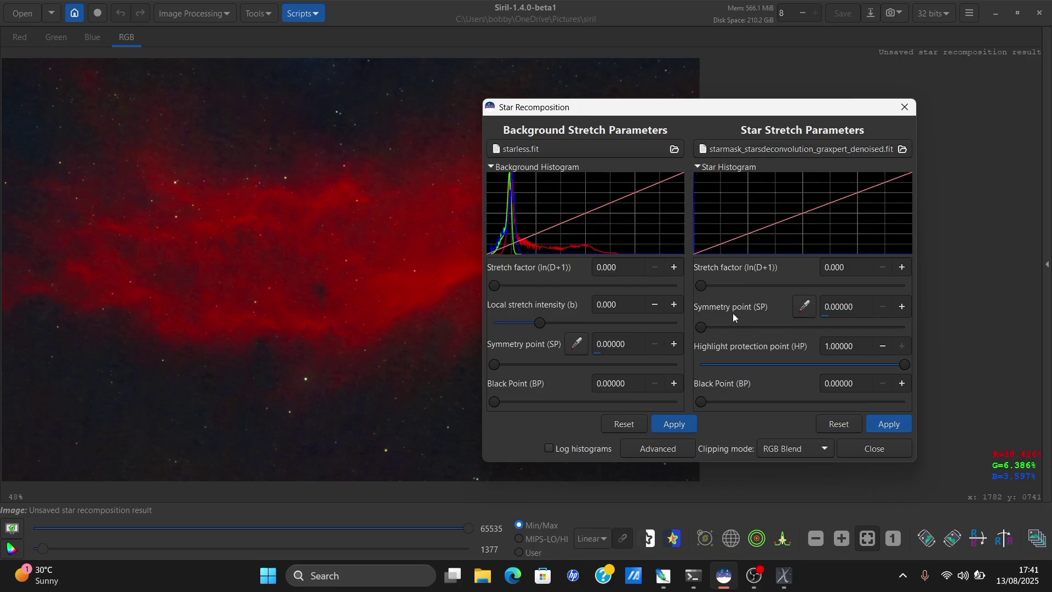
Apply two further star stretches with stretch factors of 2.568 and 2.676, and close Star Recomposition
{"action": "left_click_drag", "start_coordinate": [704, 289], "coordinate": [754, 290]}
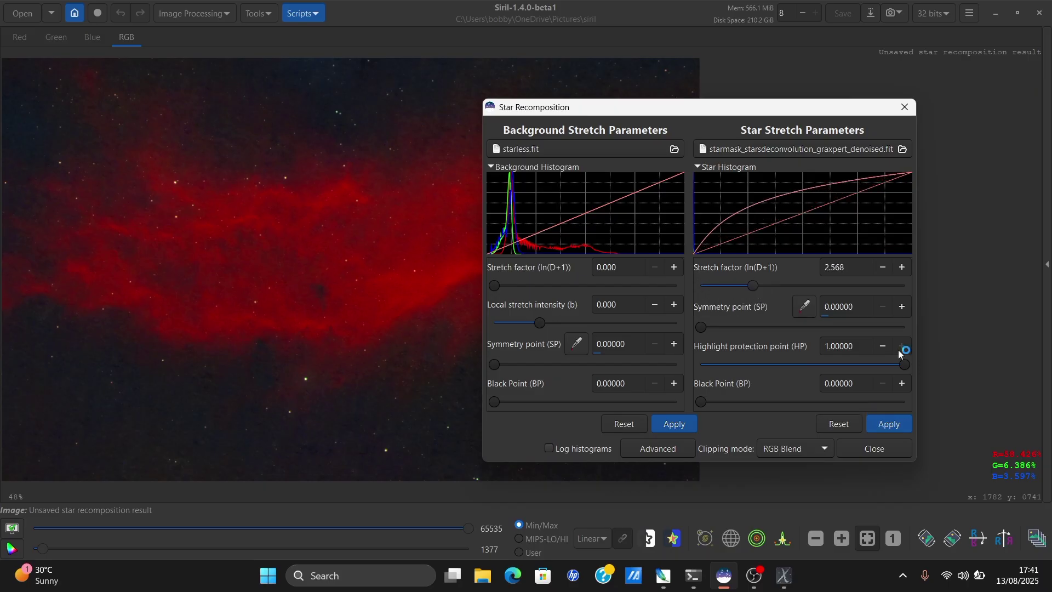
{"action": "left_click", "coordinate": [883, 427]}
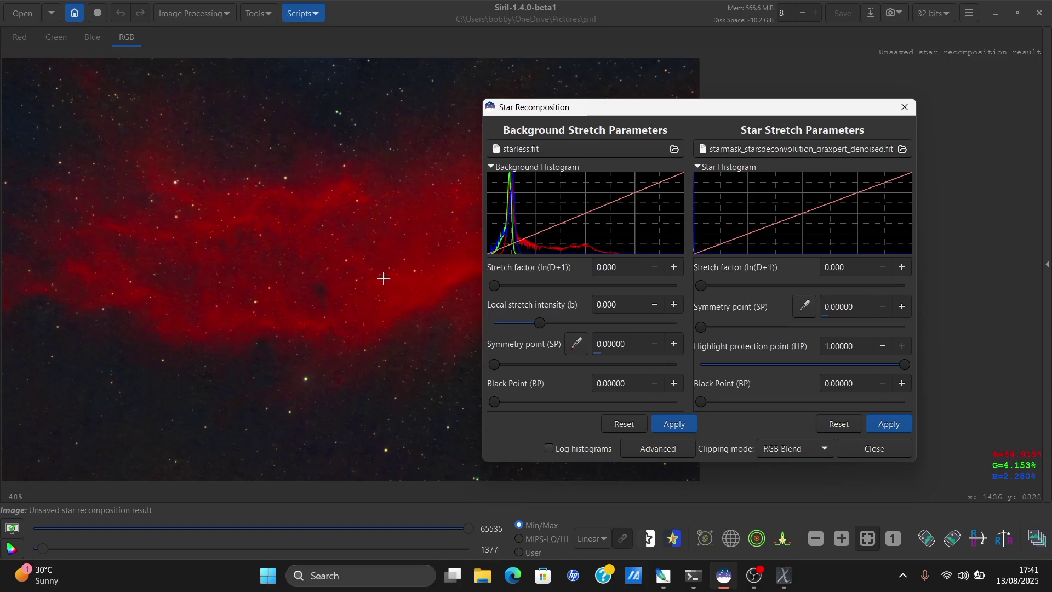
{"action": "left_click_drag", "start_coordinate": [785, 112], "coordinate": [755, 118]}
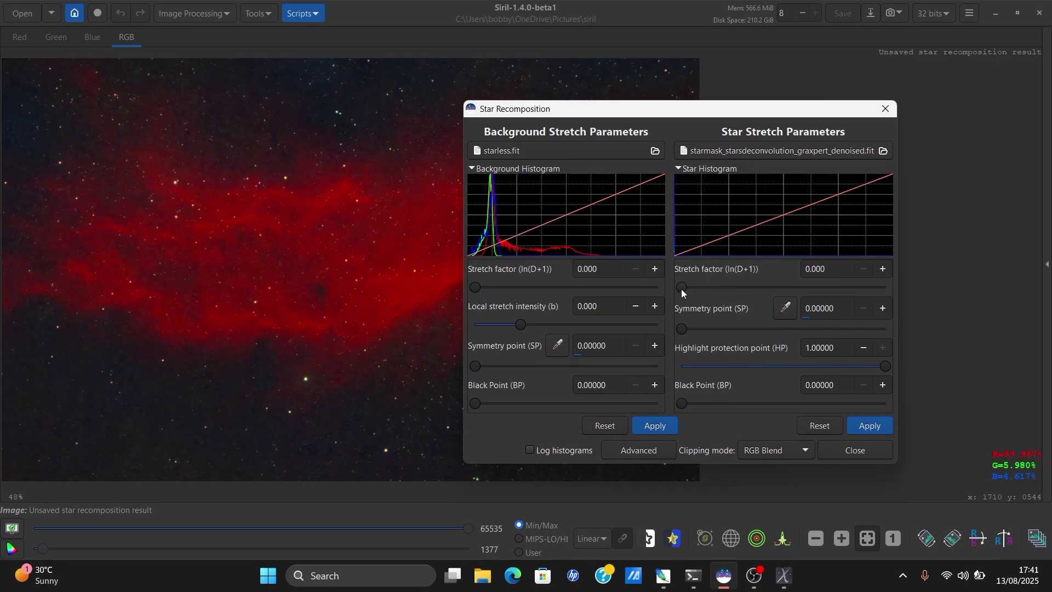
{"action": "left_click_drag", "start_coordinate": [681, 289], "coordinate": [737, 292]}
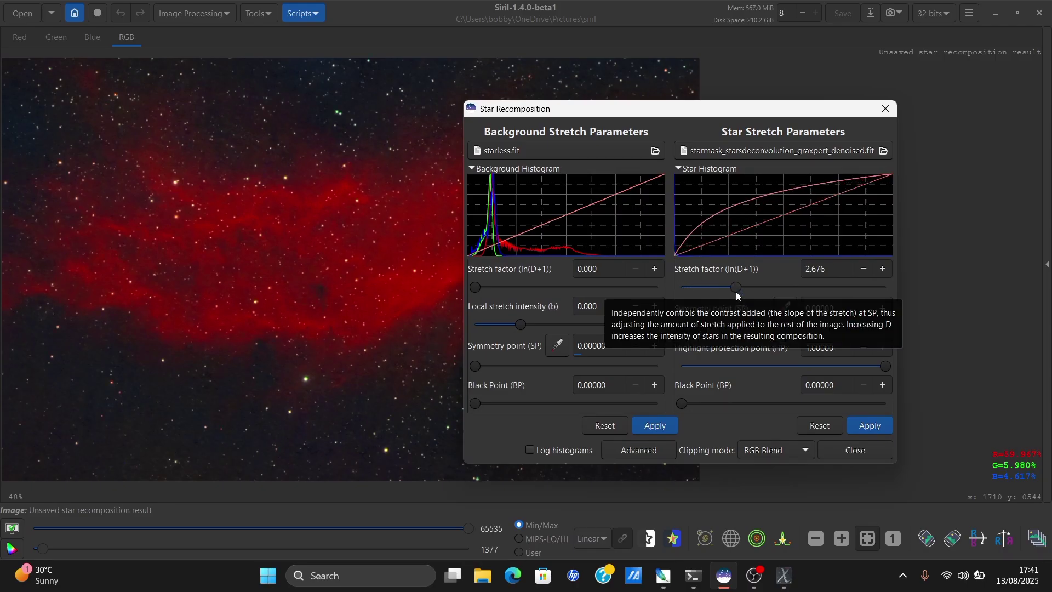
{"action": "left_click", "coordinate": [870, 427]}
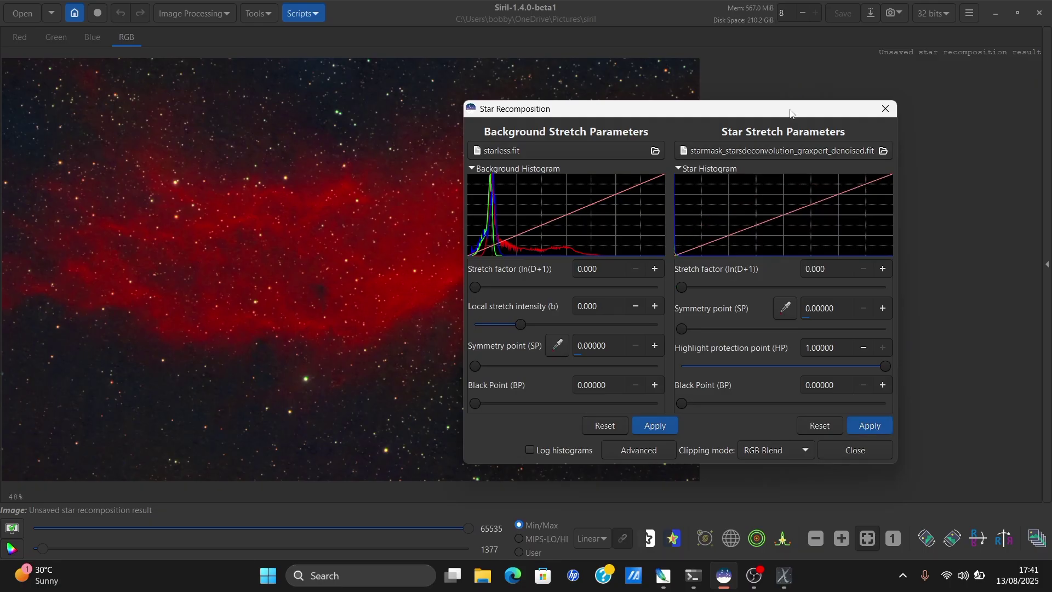
{"action": "left_click_drag", "start_coordinate": [1051, 209], "coordinate": [754, 128]}
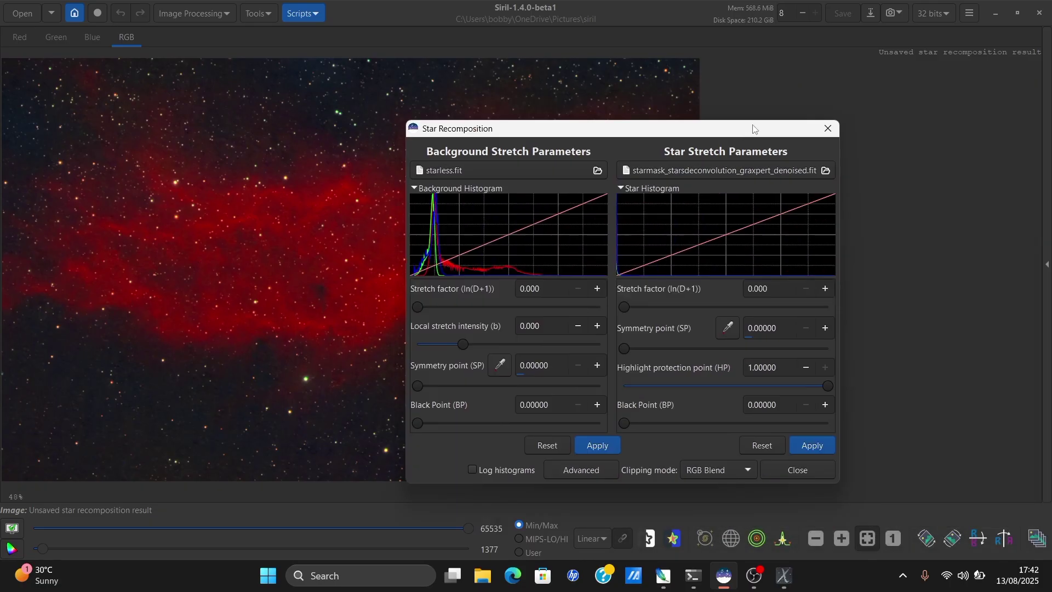
{"action": "left_click", "coordinate": [828, 128]}
Remove green noise from the recombined image with Average Neutral protection and lightness preserved
{"action": "left_click", "coordinate": [174, 9]}
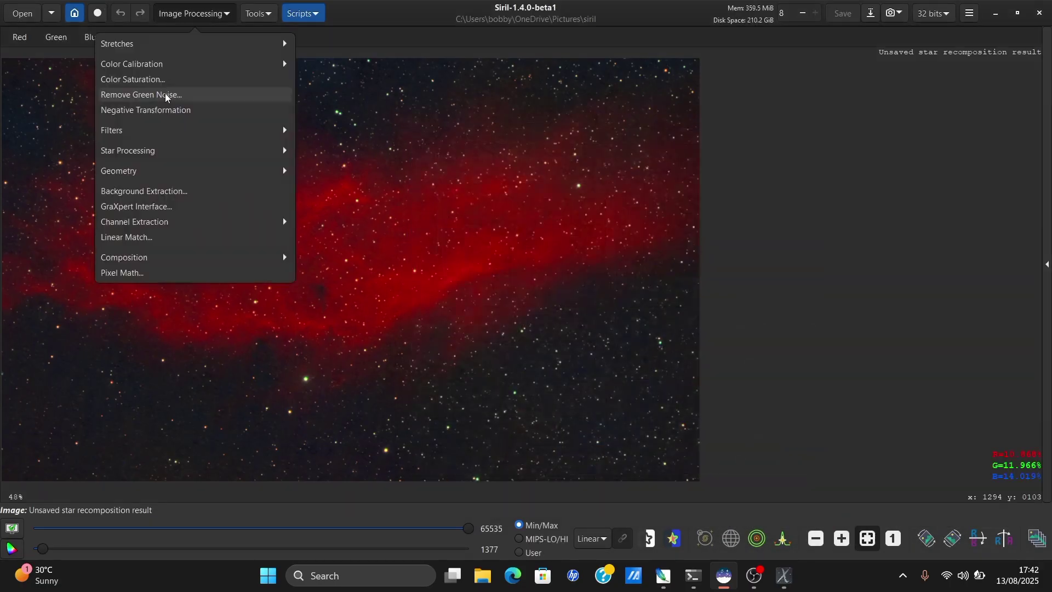
{"action": "left_click", "coordinate": [165, 95]}
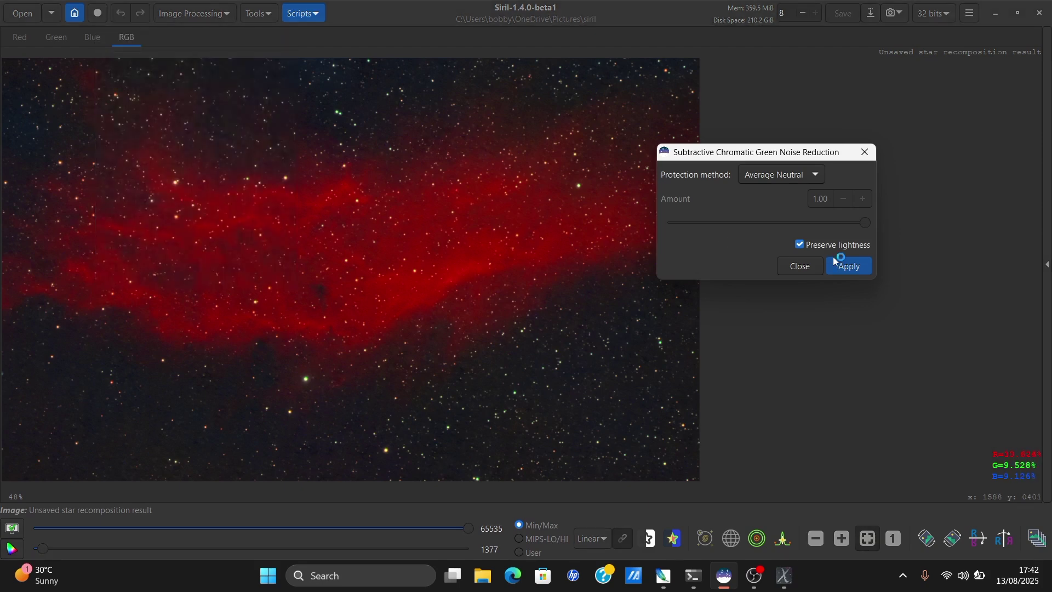
{"action": "left_click", "coordinate": [835, 264]}
{"action": "scroll", "coordinate": [278, 270], "scroll_direction": "up", "scroll_amount": 2}
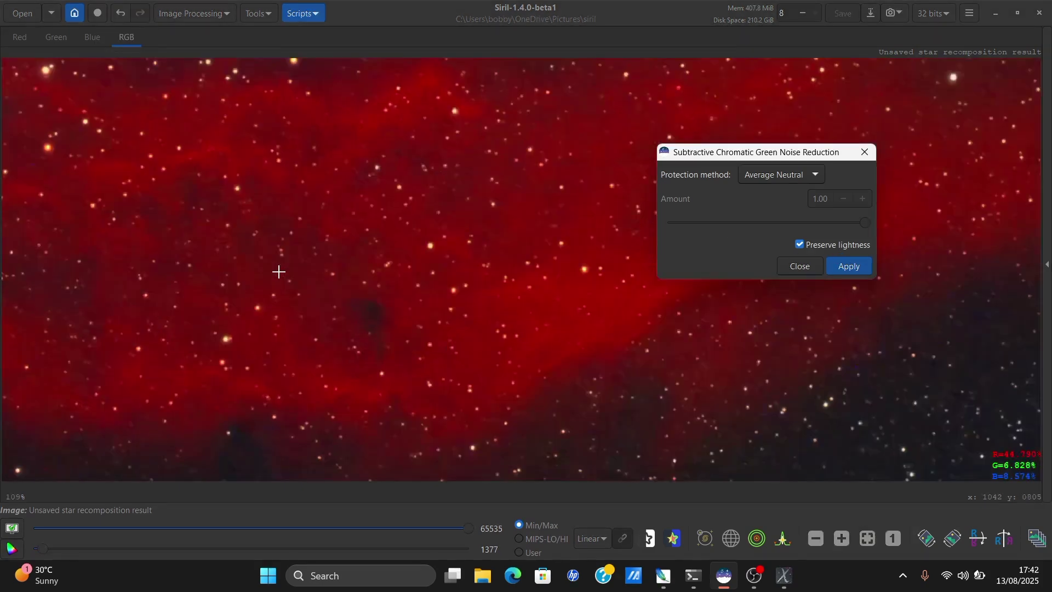
{"action": "scroll", "coordinate": [278, 271], "scroll_direction": "down", "scroll_amount": 2}
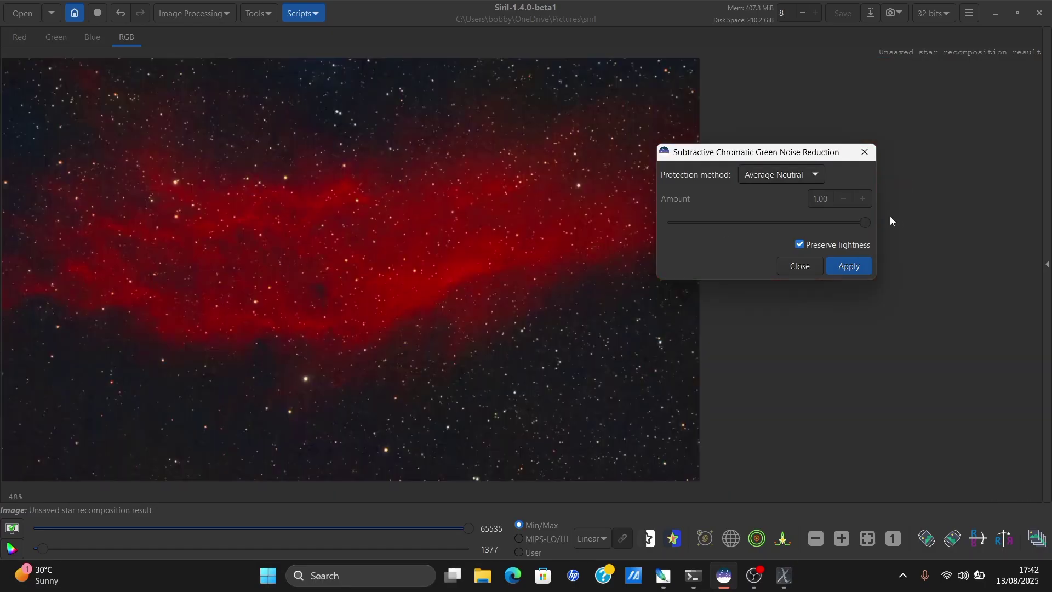
{"action": "left_click", "coordinate": [866, 152]}
Apply a Curves Transformation to the blue channel only, with points at (0.6649616, 0.8077922) and (0.0485934, 0.0467532)
{"action": "left_click", "coordinate": [199, 22]}
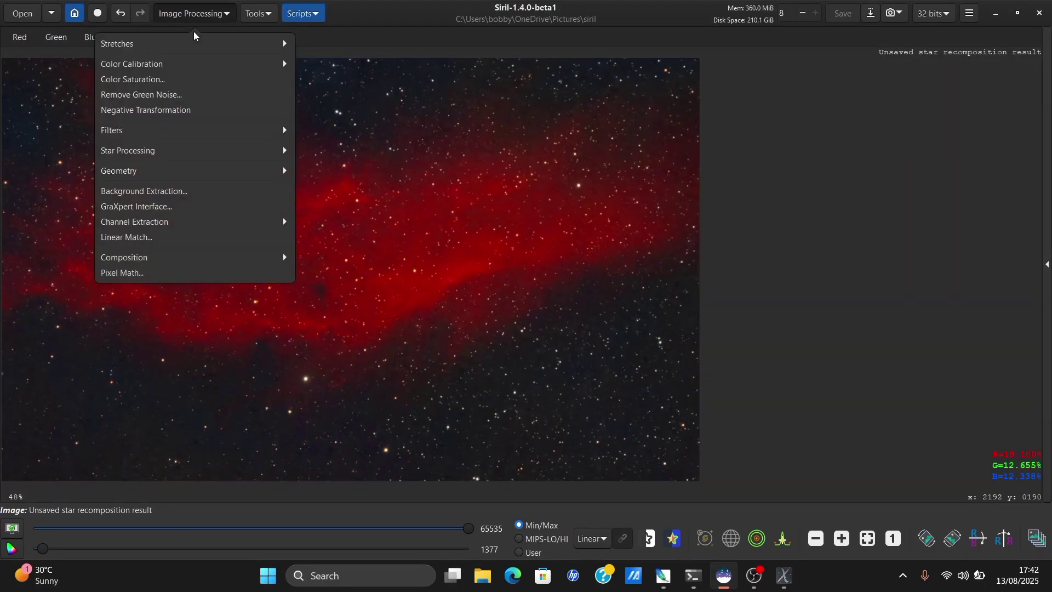
{"action": "left_click", "coordinate": [186, 44]}
{"action": "left_click", "coordinate": [189, 77]}
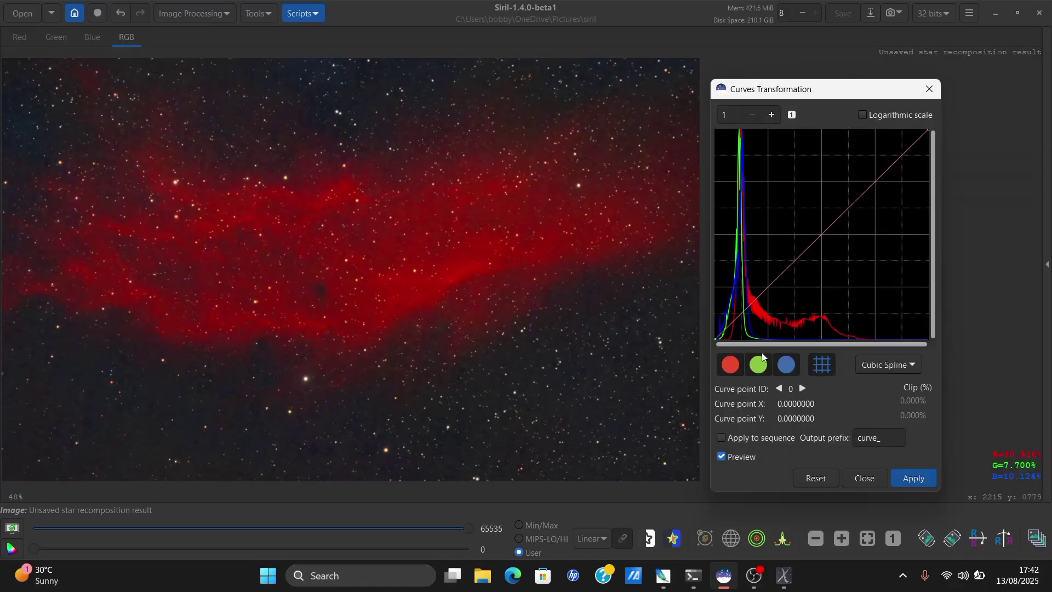
{"action": "left_click", "coordinate": [857, 170]}
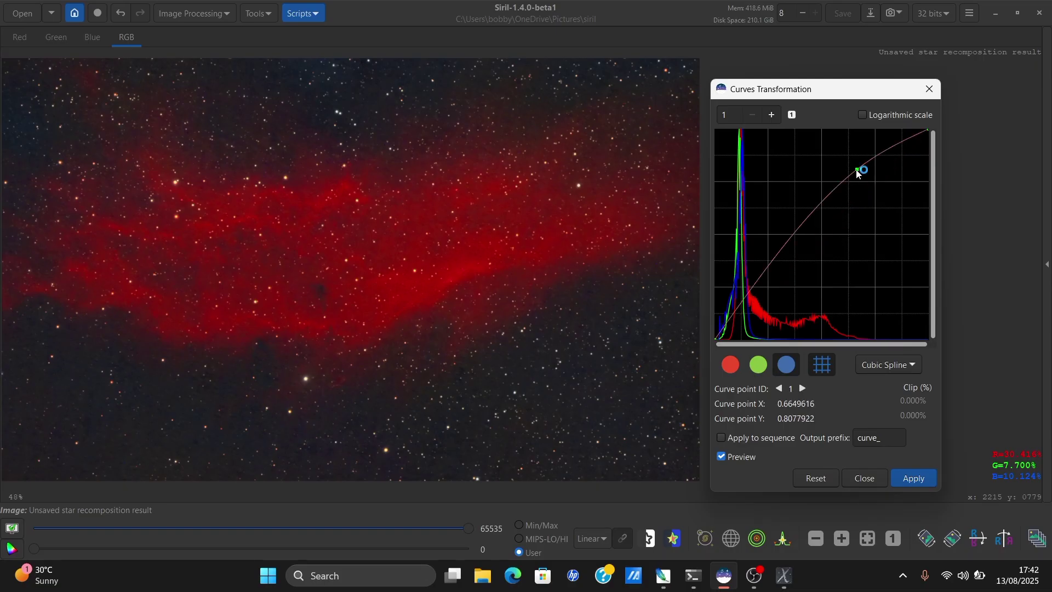
{"action": "left_click_drag", "start_coordinate": [725, 333], "coordinate": [727, 335]}
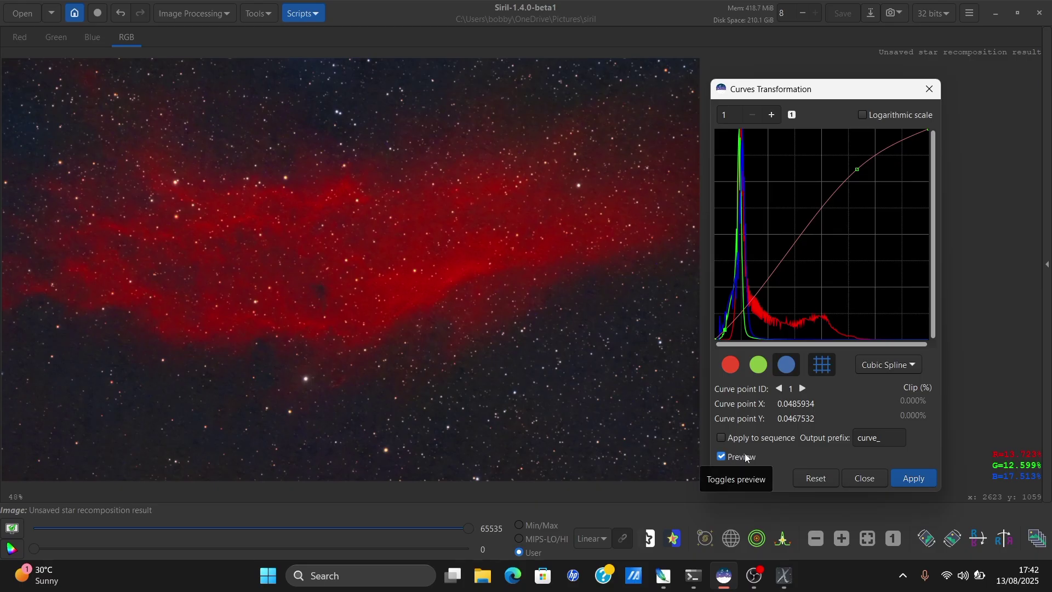
{"action": "left_click", "coordinate": [916, 476]}
{"action": "left_click", "coordinate": [926, 96]}
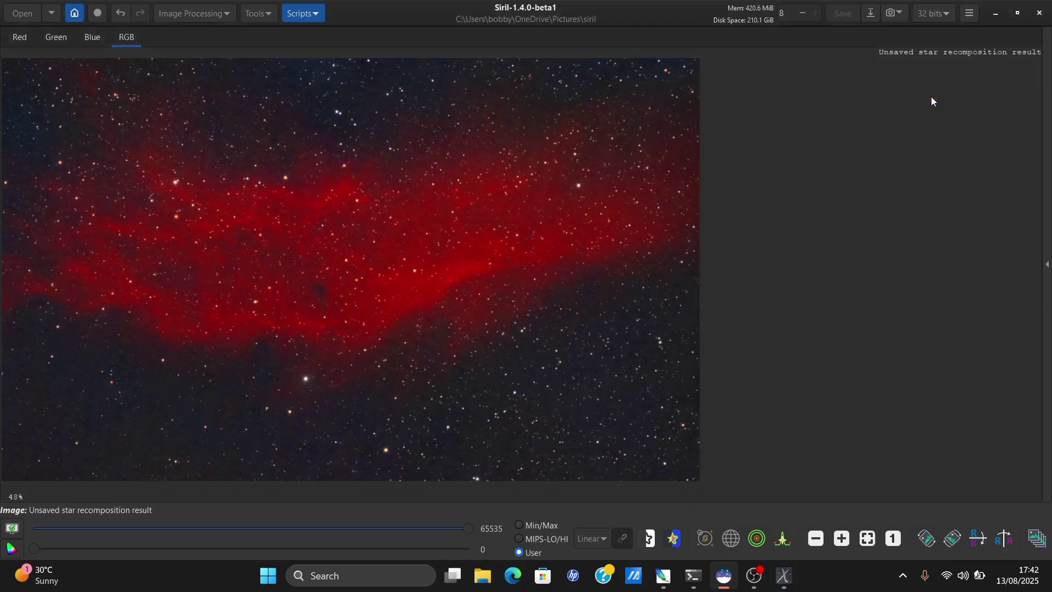
Examine the stars, nebula and background of the recombined image at different magnifications
{"action": "scroll", "coordinate": [389, 272], "scroll_direction": "up", "scroll_amount": 2}
{"action": "scroll", "coordinate": [389, 272], "scroll_direction": "down", "scroll_amount": 2}
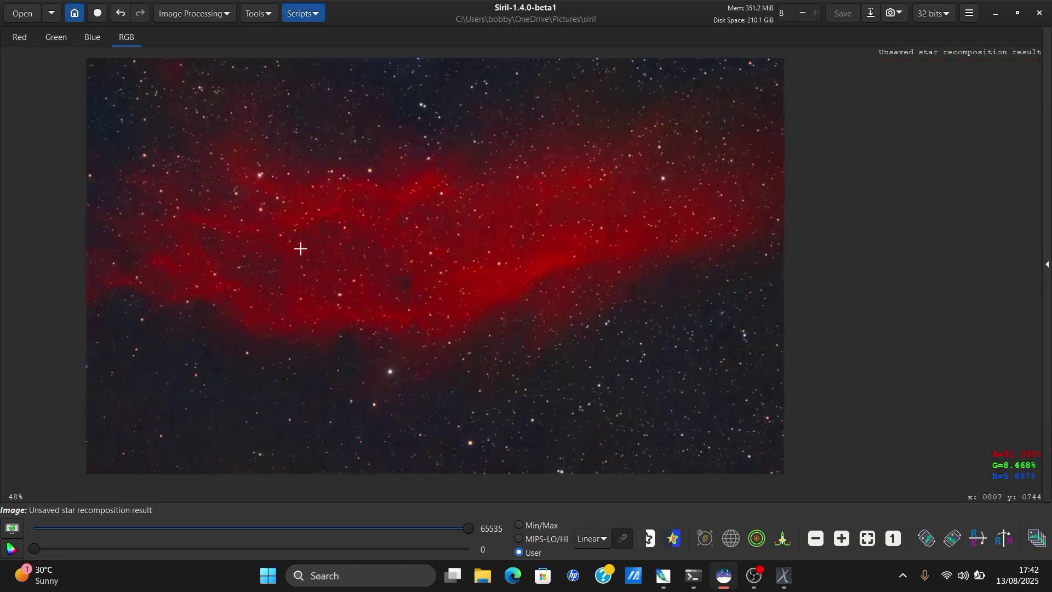
{"action": "scroll", "coordinate": [300, 244], "scroll_direction": "down", "scroll_amount": 1}
{"action": "scroll", "coordinate": [299, 244], "scroll_direction": "up", "scroll_amount": 1}
{"action": "scroll", "coordinate": [326, 203], "scroll_direction": "up", "scroll_amount": 2}
{"action": "scroll", "coordinate": [327, 204], "scroll_direction": "down", "scroll_amount": 3}
{"action": "scroll", "coordinate": [449, 83], "scroll_direction": "up", "scroll_amount": 3}
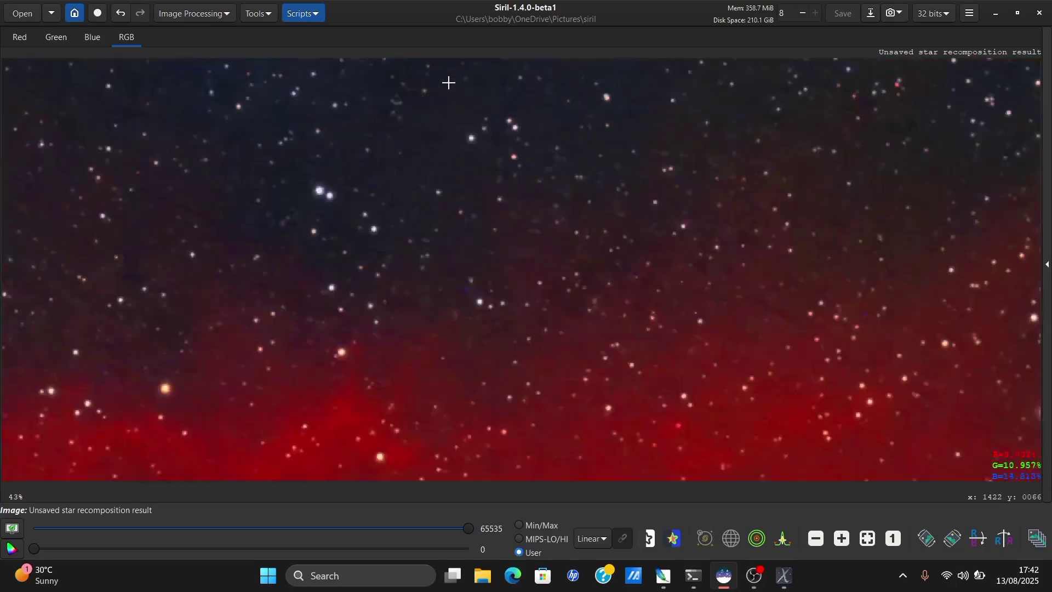
{"action": "scroll", "coordinate": [449, 83], "scroll_direction": "down", "scroll_amount": 4}
{"action": "scroll", "coordinate": [449, 83], "scroll_direction": "up", "scroll_amount": 3}
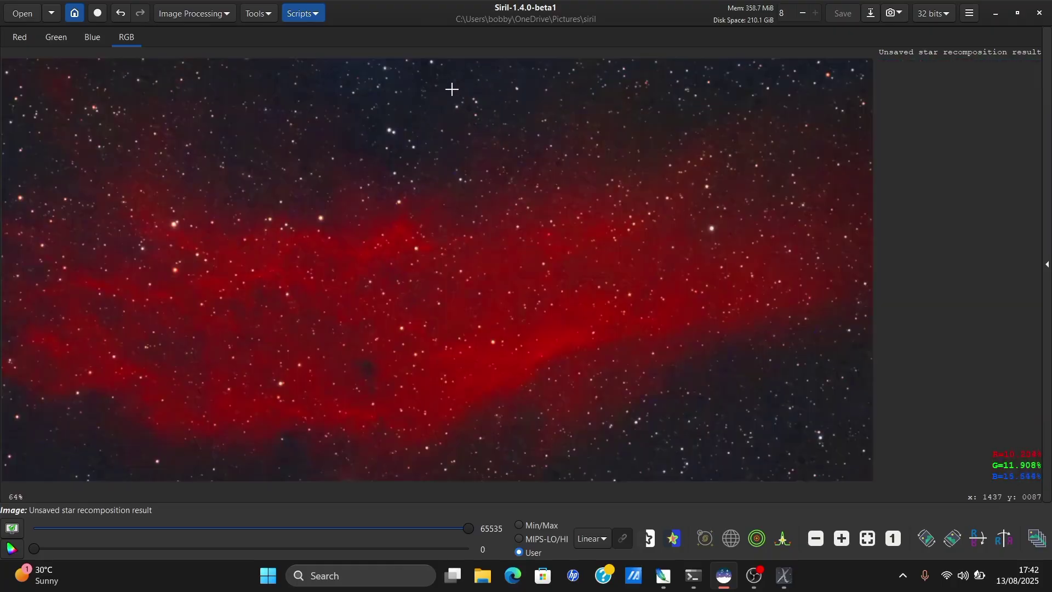
{"action": "scroll", "coordinate": [451, 87], "scroll_direction": "down", "scroll_amount": 1}
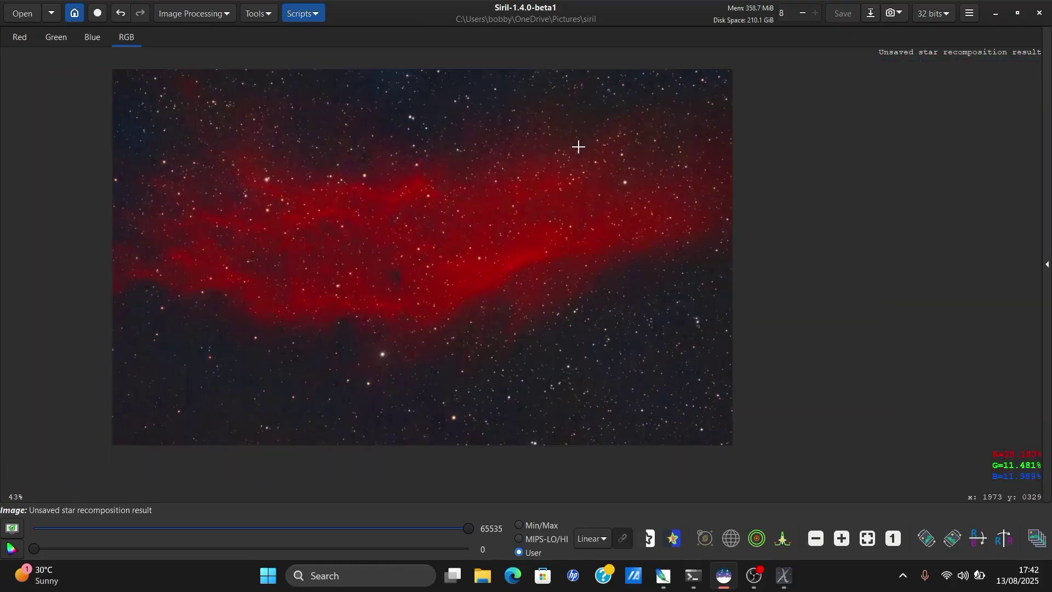
{"action": "left_click", "coordinate": [204, 19]}
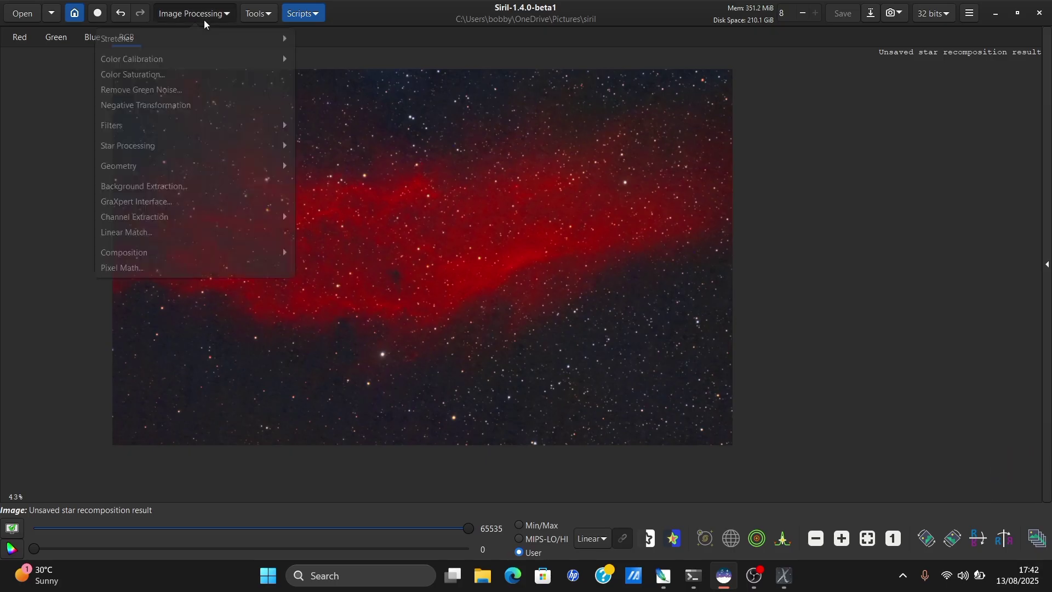
{"action": "left_click", "coordinate": [195, 79]}
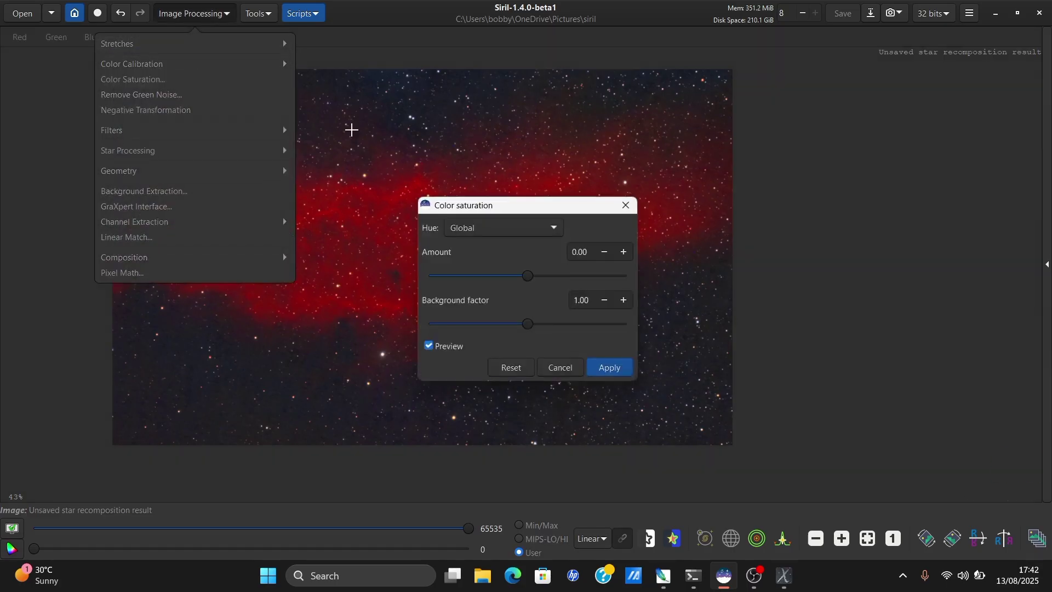
{"action": "left_click_drag", "start_coordinate": [533, 215], "coordinate": [773, 158]}
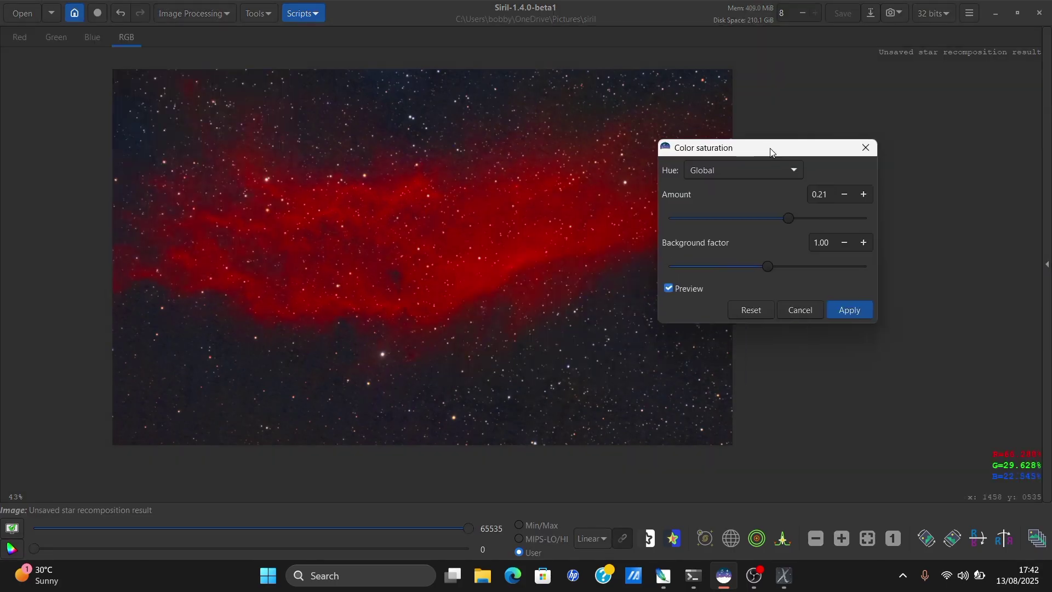
{"action": "left_click", "coordinate": [735, 313]}
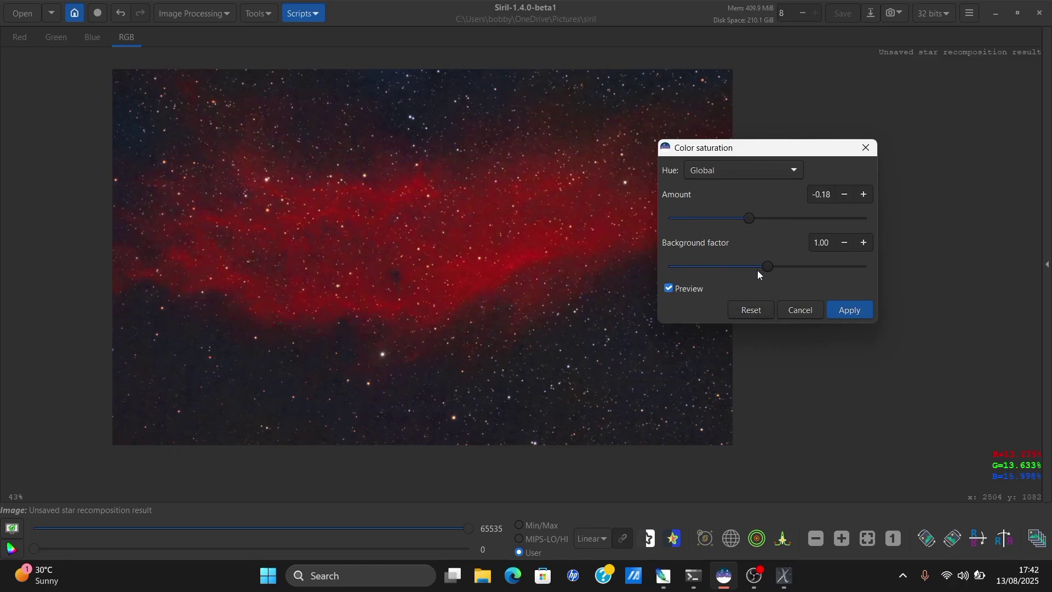
{"action": "left_click", "coordinate": [764, 304]}
{"action": "left_click", "coordinate": [865, 148]}
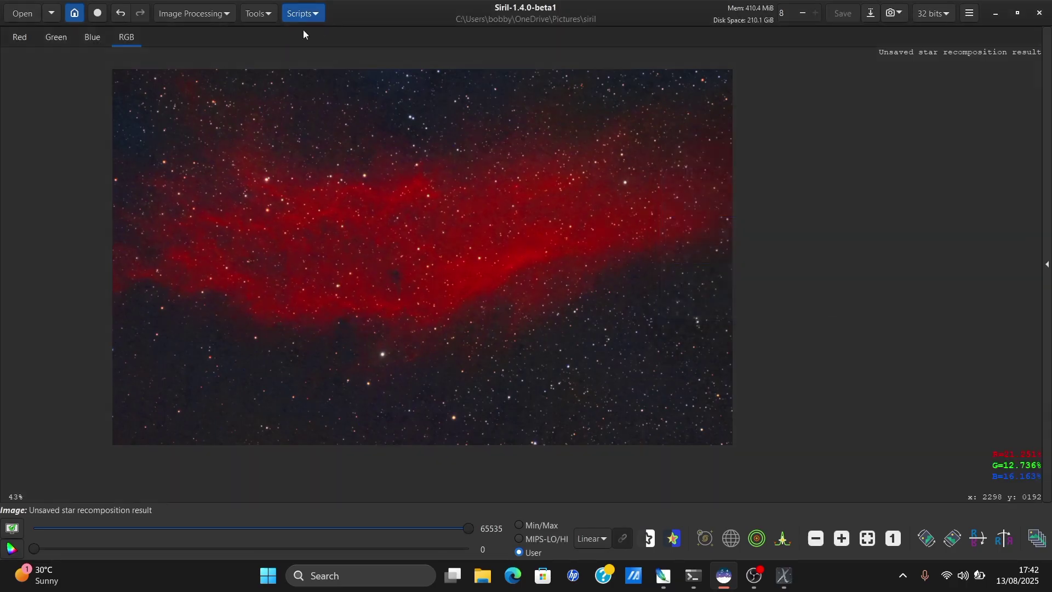
{"action": "left_click", "coordinate": [213, 13]}
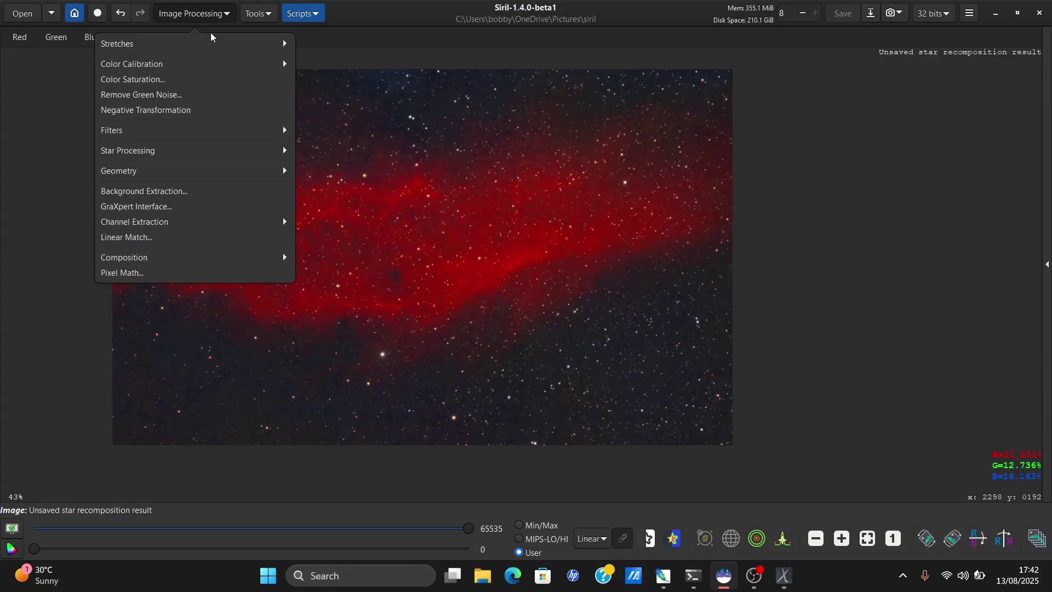
{"action": "left_click", "coordinate": [206, 155]}
{"action": "left_click", "coordinate": [206, 155]}
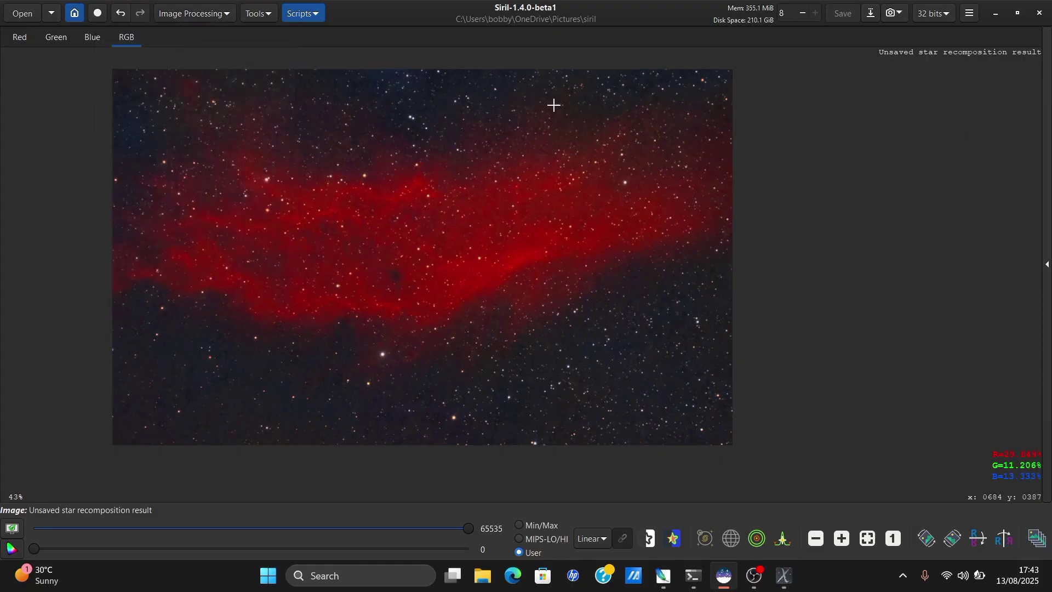
Save the recombined image to the Desktop as california.tiff with a 16-bit unsigned integer sample format
{"action": "left_click", "coordinate": [872, 14]}
{"action": "left_click", "coordinate": [307, 184]}
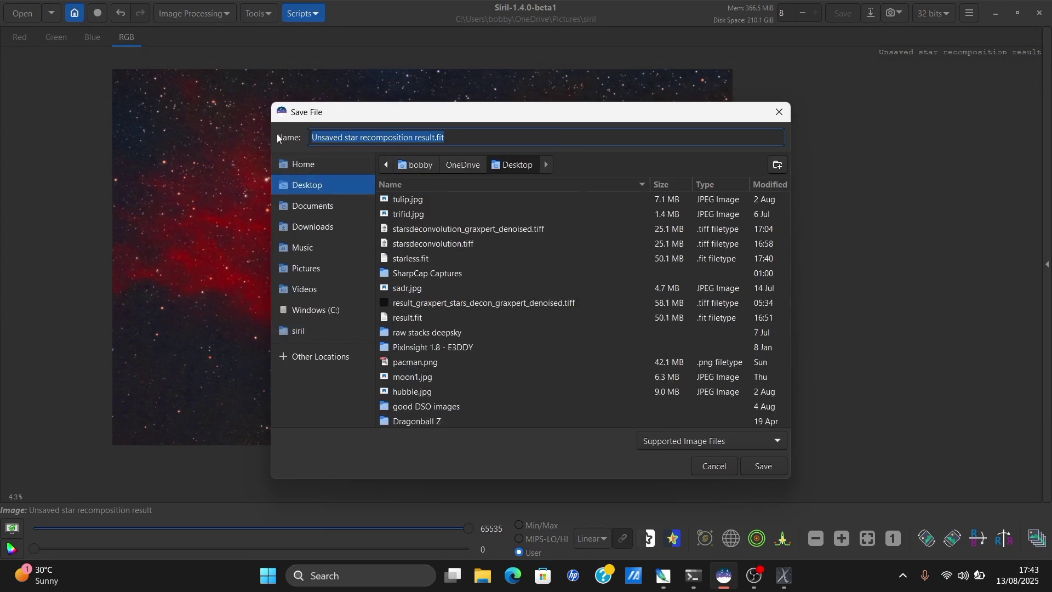
{"action": "type", "text": "cal"}
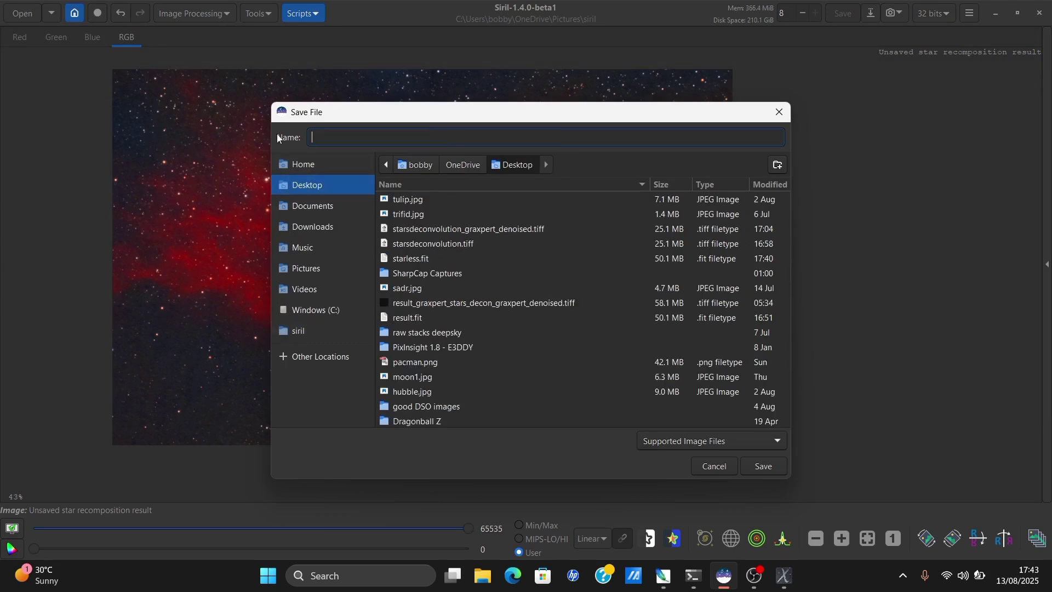
{"action": "type", "text": "ifornia.tiff"}
{"action": "left_click", "coordinate": [767, 467]}
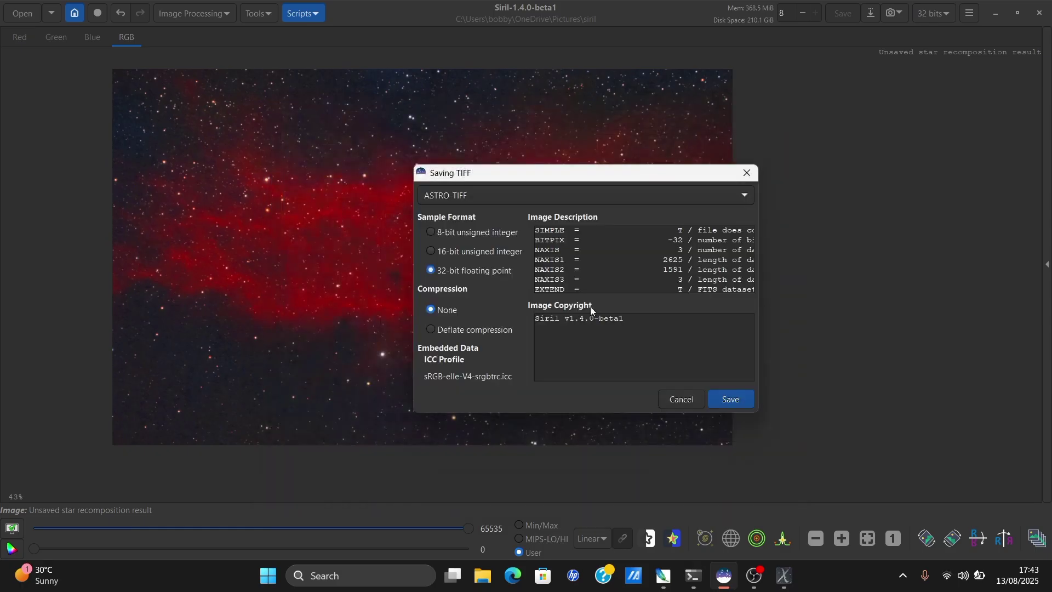
{"action": "left_click", "coordinate": [461, 252]}
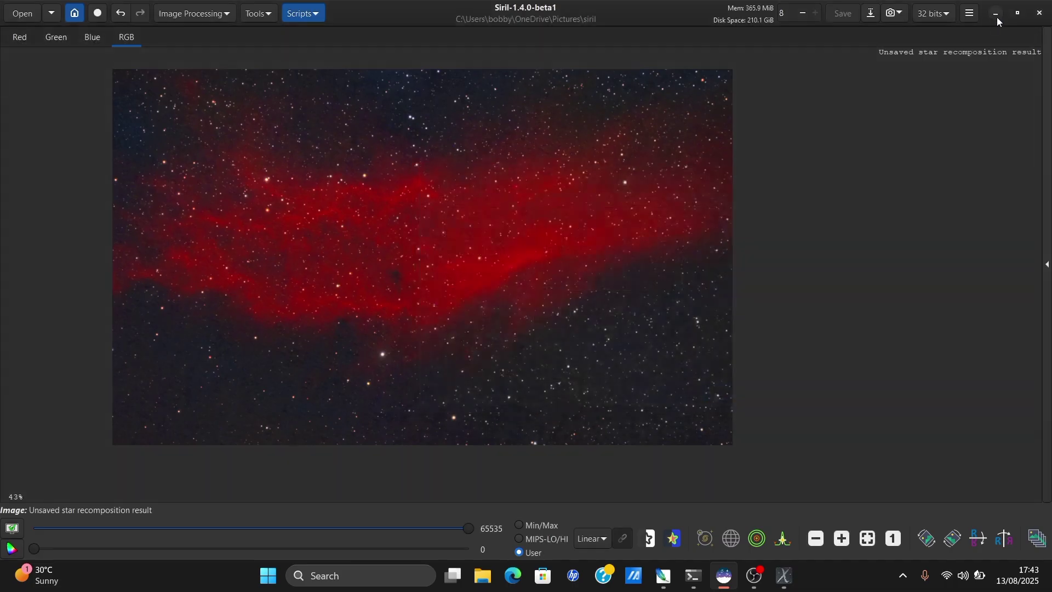
Switch to GIMP, dismiss its welcome dialog and open california.tiff from the desktop, keeping the embedded colour profile
{"action": "left_click", "coordinate": [996, 14]}
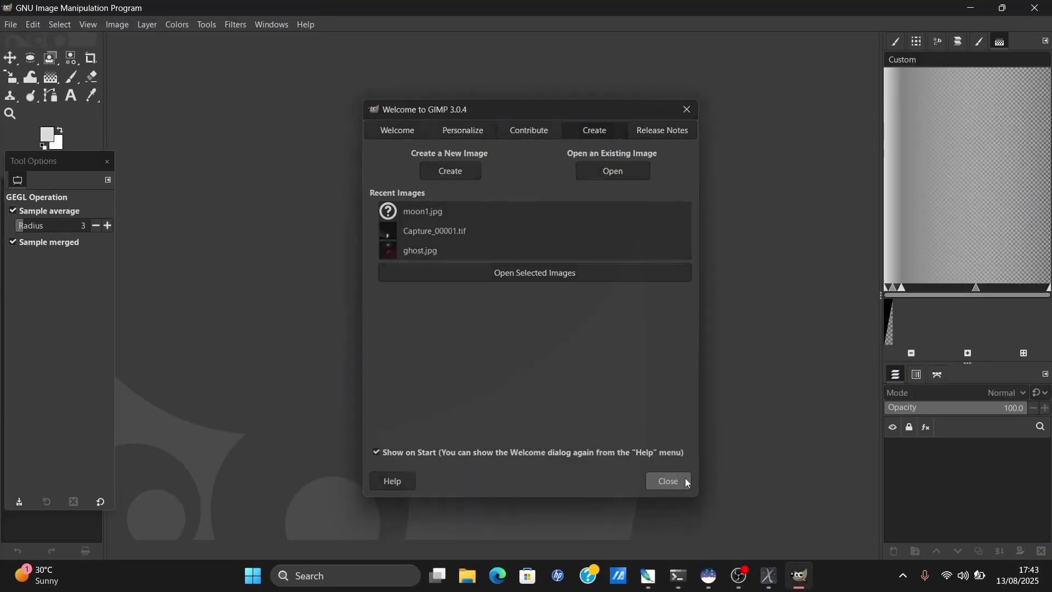
{"action": "left_click", "coordinate": [671, 483]}
{"action": "double_click", "coordinate": [275, 12]}
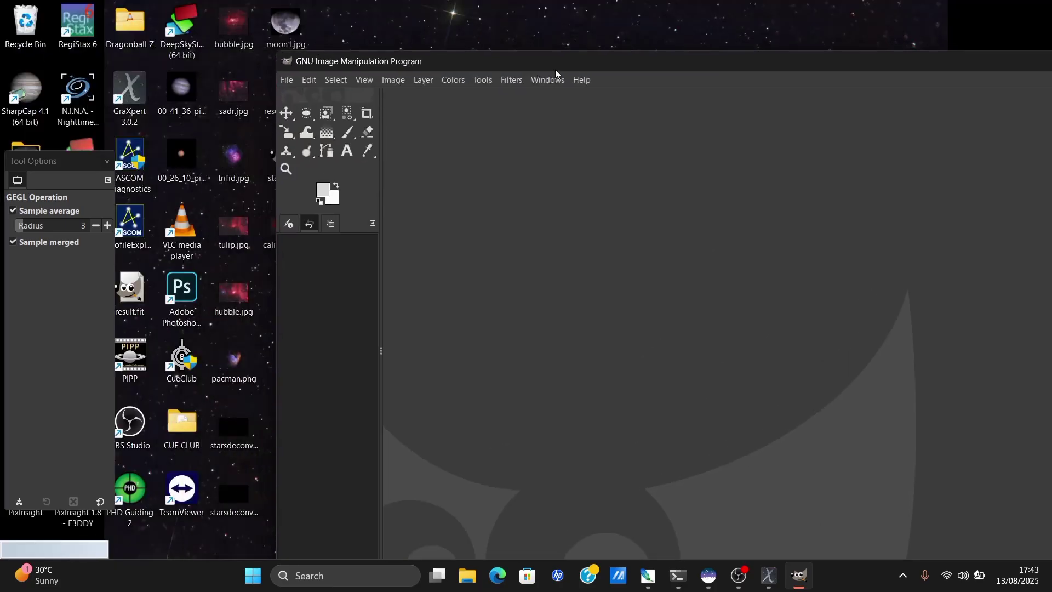
{"action": "left_click", "coordinate": [292, 243]}
{"action": "left_click", "coordinate": [402, 237]}
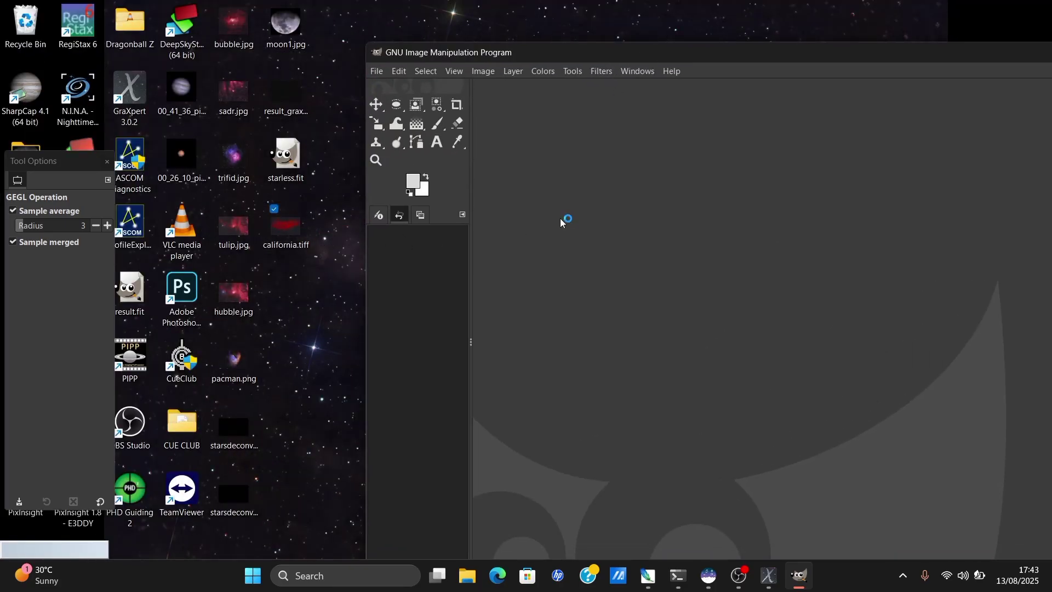
{"action": "double_click", "coordinate": [586, 61]}
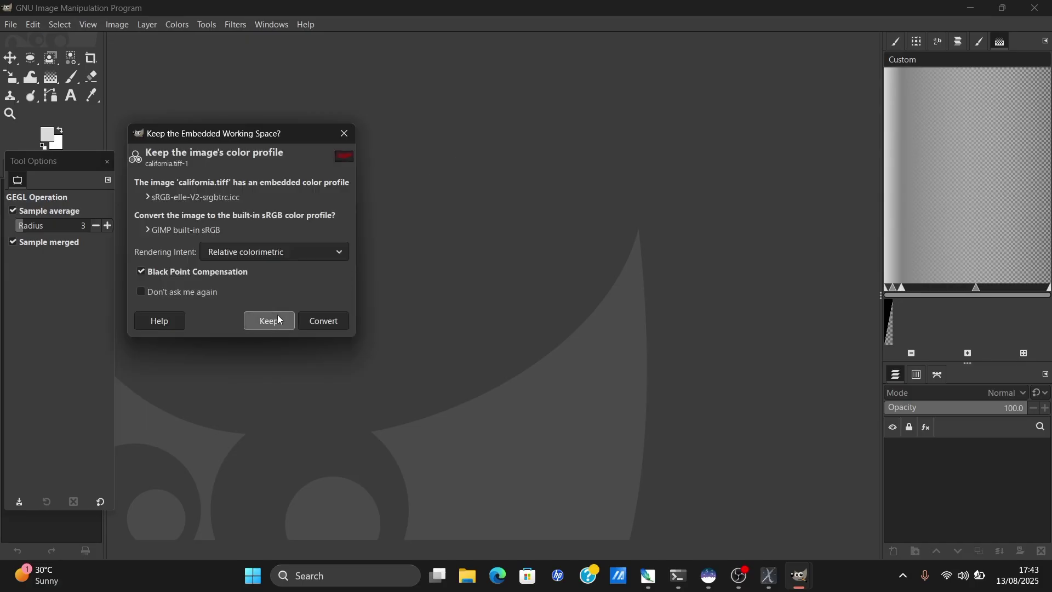
{"action": "left_click", "coordinate": [277, 320]}
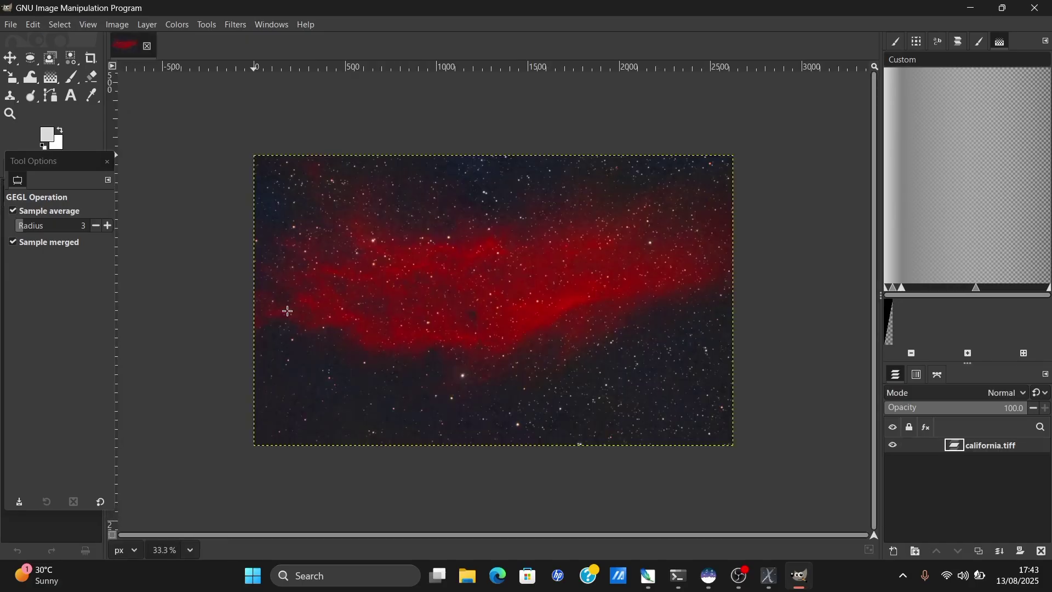
Start the RGB Noise filter on the image and reduce red to 0.007, green to 0.013 and blue to 0.023
{"action": "left_click", "coordinate": [234, 25]}
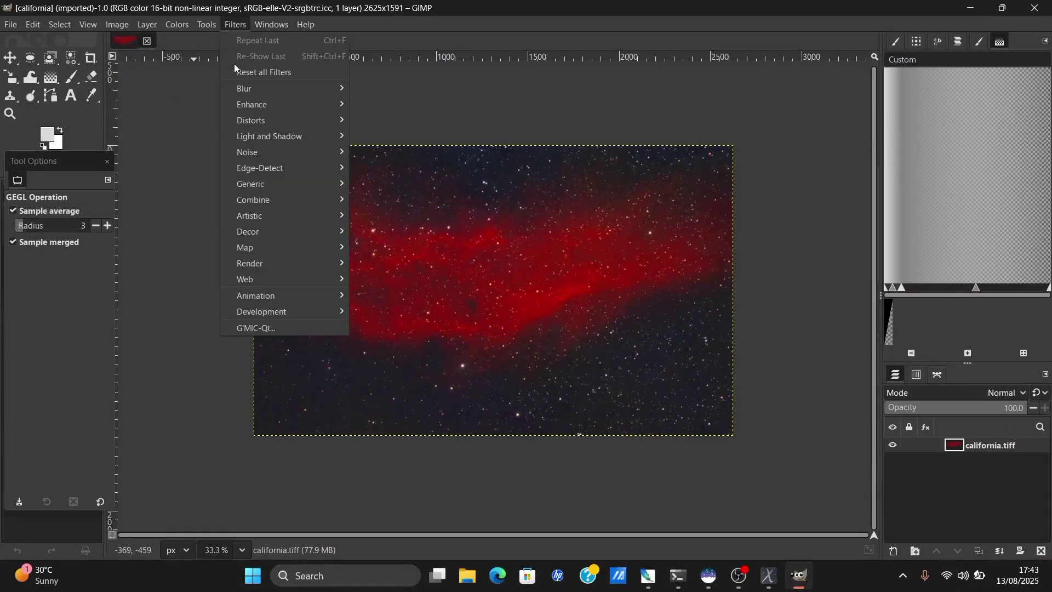
{"action": "mouse_move", "coordinate": [340, 153]}
{"action": "left_click", "coordinate": [386, 216]}
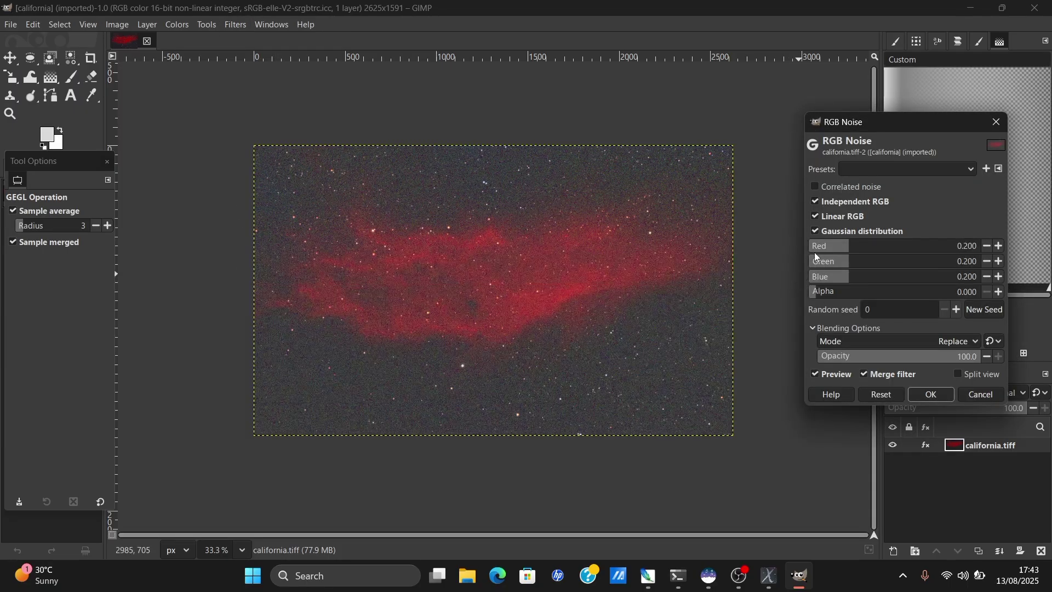
{"action": "left_click", "coordinate": [814, 248]}
{"action": "left_click", "coordinate": [815, 263]}
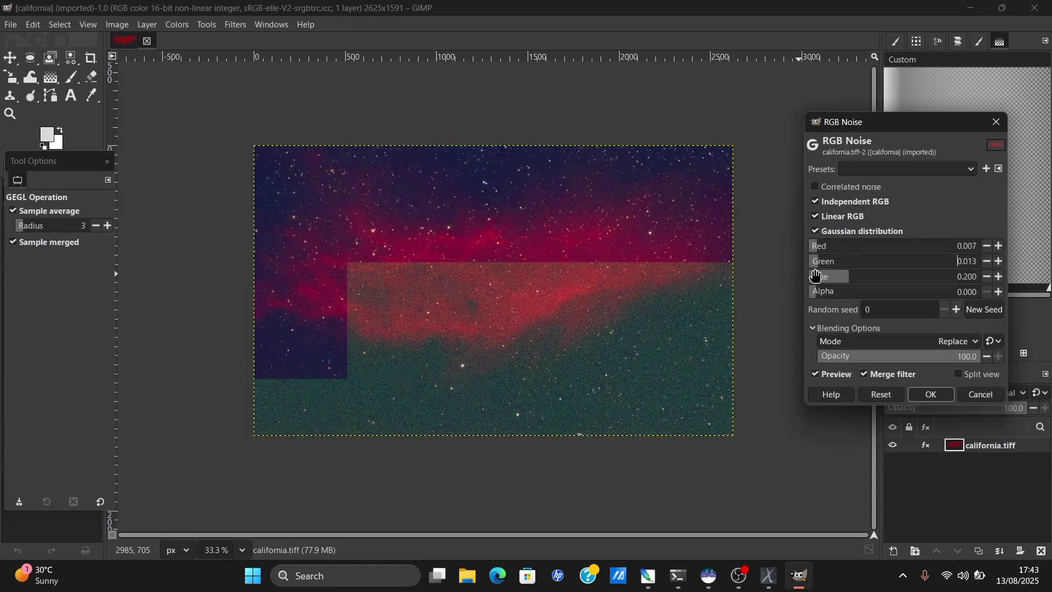
{"action": "left_click", "coordinate": [816, 277]}
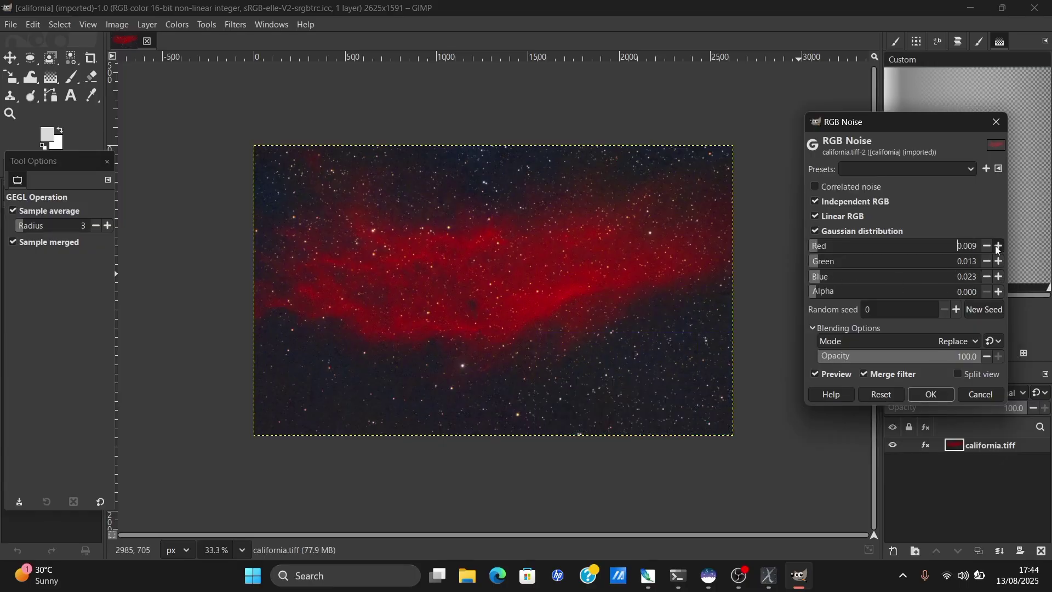
Raise the noise amounts to 0.029 for blue and 0.020 for red, inspect the preview, and apply RGB Noise
{"action": "double_click", "coordinate": [1001, 277]}
{"action": "double_click", "coordinate": [1001, 276]}
{"action": "left_click", "coordinate": [1001, 277]}
{"action": "double_click", "coordinate": [1000, 247]}
{"action": "double_click", "coordinate": [1000, 247]}
{"action": "double_click", "coordinate": [1000, 248]}
{"action": "double_click", "coordinate": [999, 248]}
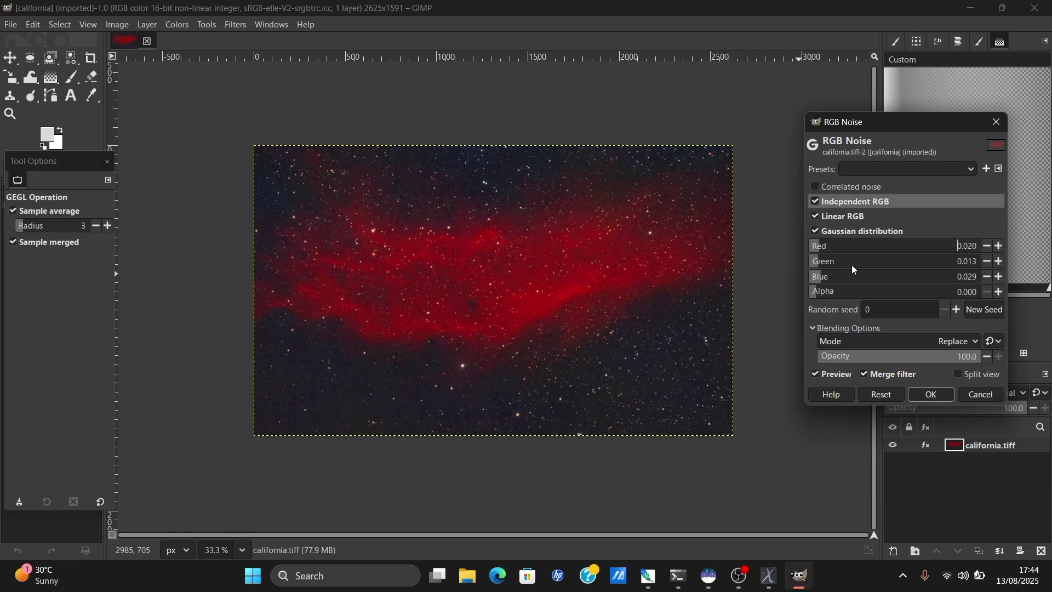
{"action": "scroll", "coordinate": [511, 301], "scroll_direction": "up", "scroll_amount": 5, "text": "ctrl"}
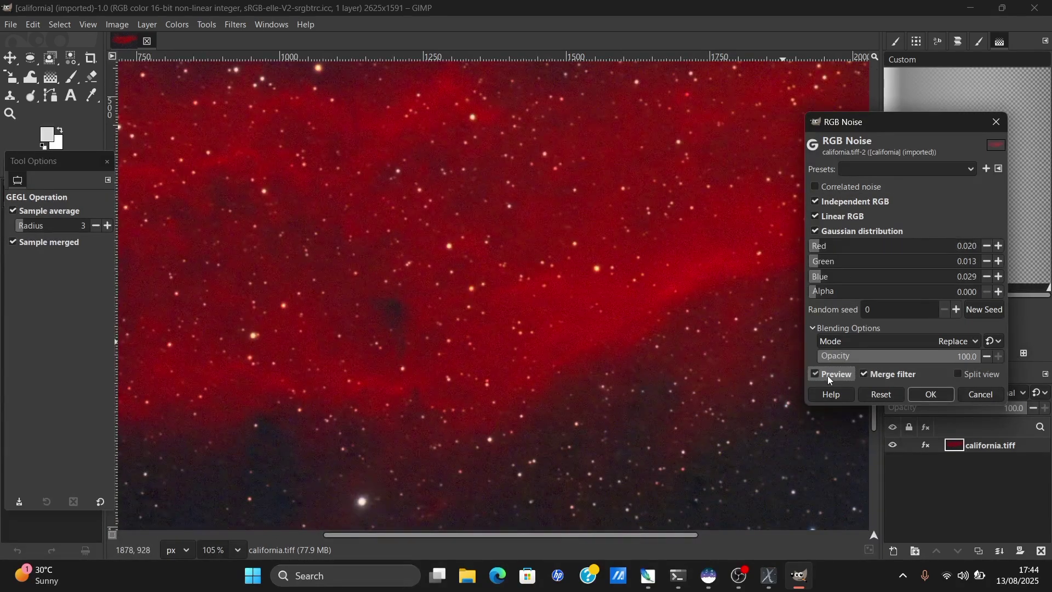
{"action": "scroll", "coordinate": [535, 332], "scroll_direction": "down", "scroll_amount": 3, "text": "ctrl"}
{"action": "scroll", "coordinate": [537, 333], "scroll_direction": "down", "scroll_amount": 1}
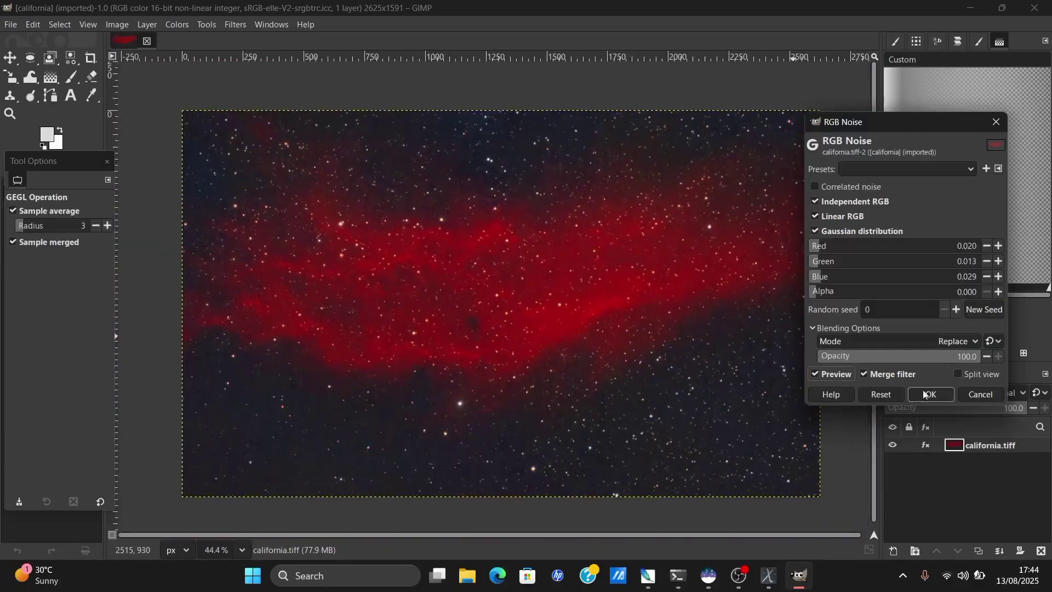
{"action": "left_click", "coordinate": [946, 393]}
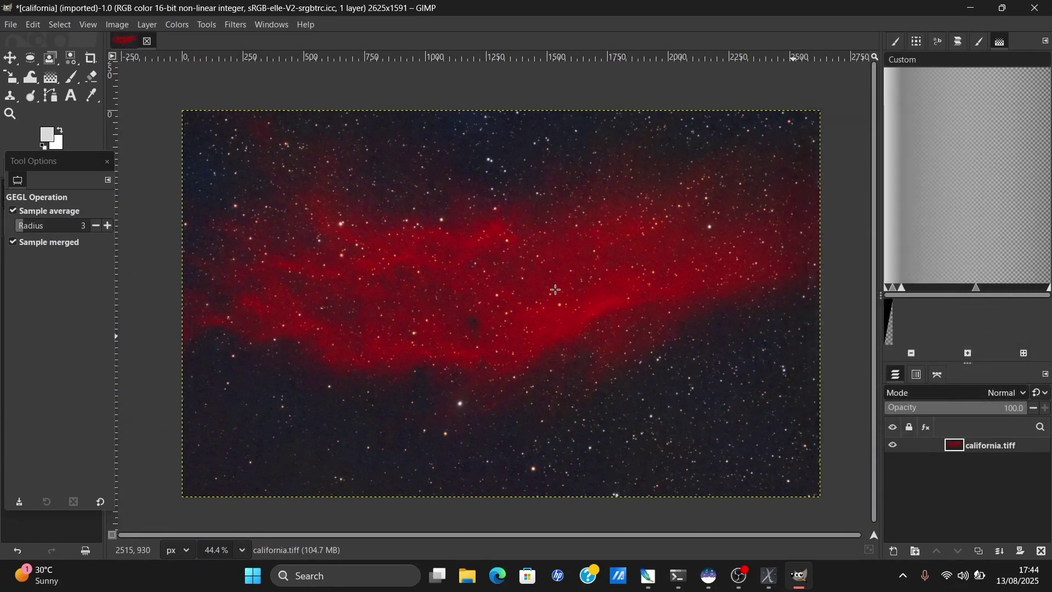
Overwrite california.tiff with the edited image
{"action": "left_click", "coordinate": [11, 26]}
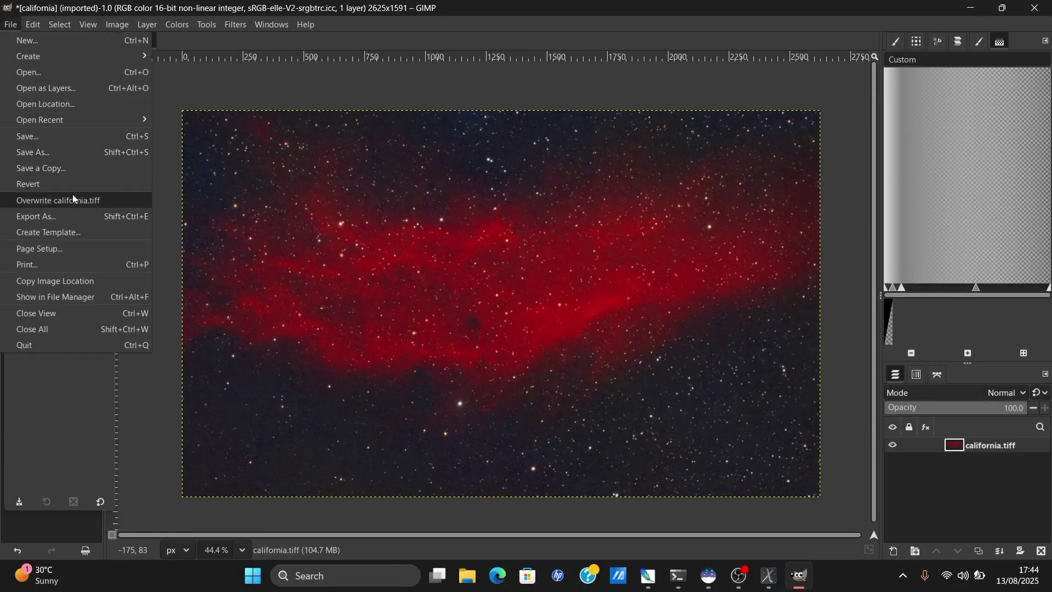
{"action": "key", "text": "Escape"}
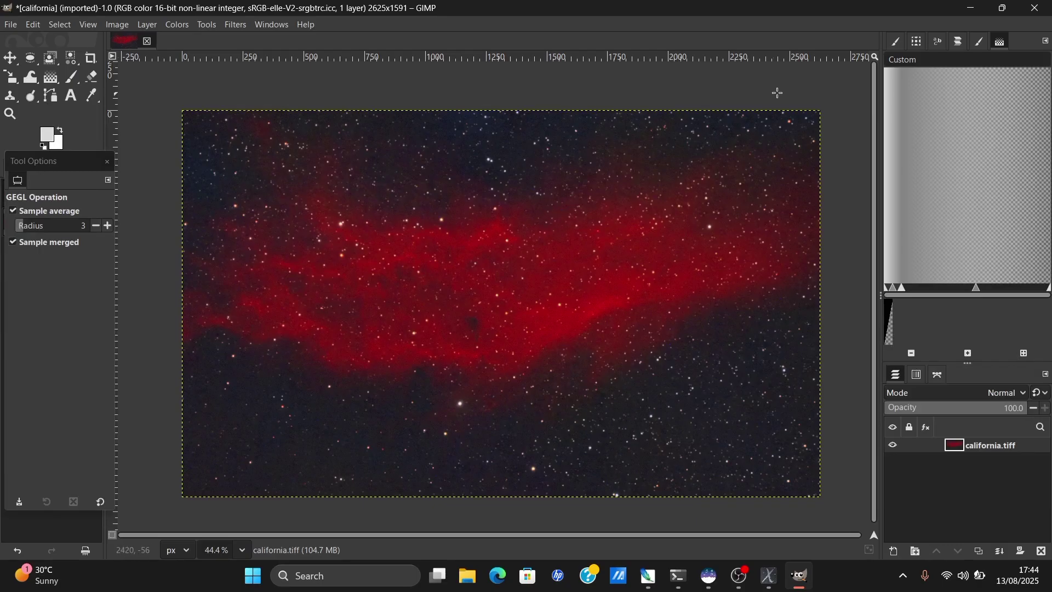
{"action": "key", "text": "ctrl+e"}
Switch to GraXpert and set the display stretch to No Stretch, after trying 30% Bg, 2 sigma
{"action": "left_click", "coordinate": [969, 17]}
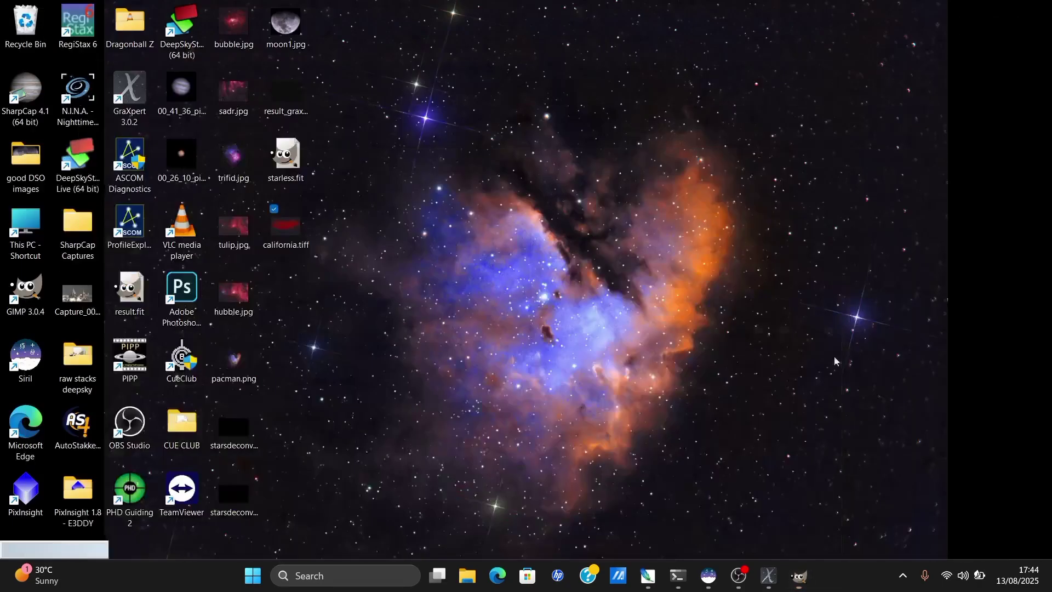
{"action": "left_click", "coordinate": [769, 575]}
{"action": "double_click", "coordinate": [110, 65]}
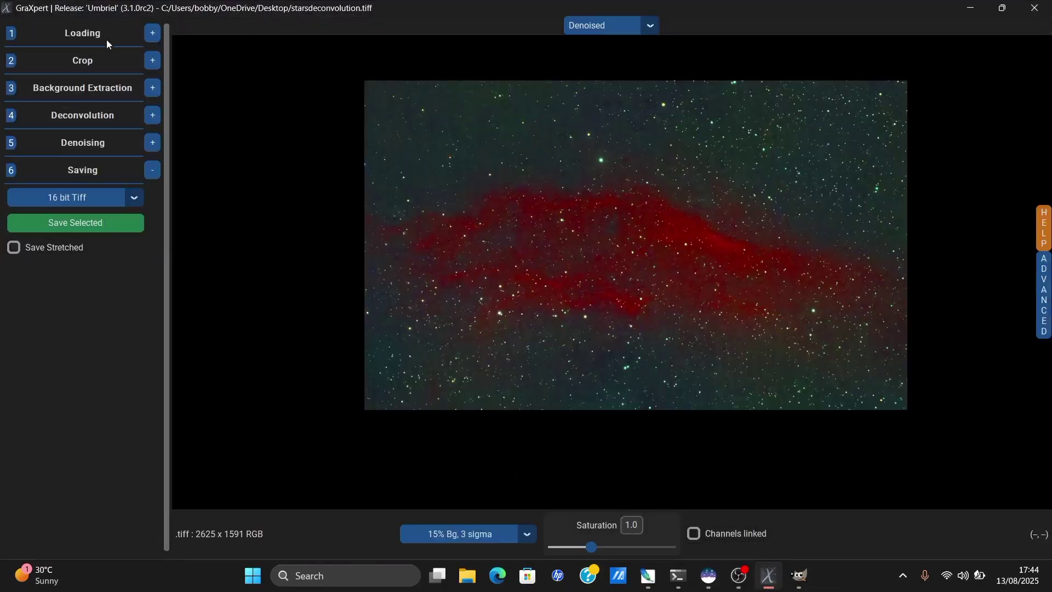
{"action": "left_click", "coordinate": [446, 536]}
{"action": "left_click", "coordinate": [455, 459]}
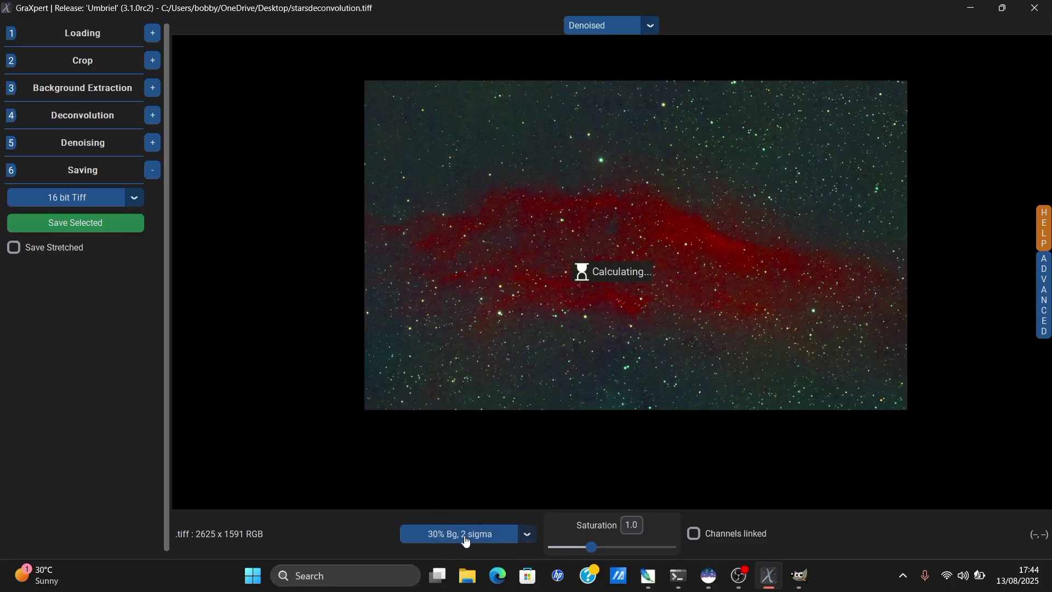
{"action": "left_click", "coordinate": [464, 535]}
{"action": "left_click", "coordinate": [446, 472]}
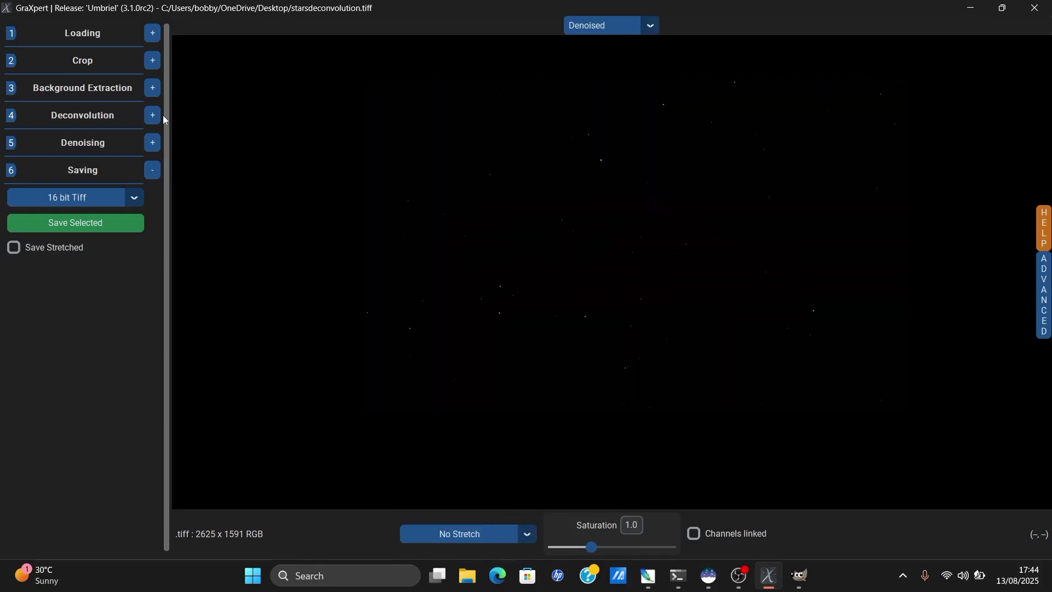
Load california.tiff from the Desktop into GraXpert
{"action": "left_click", "coordinate": [142, 40]}
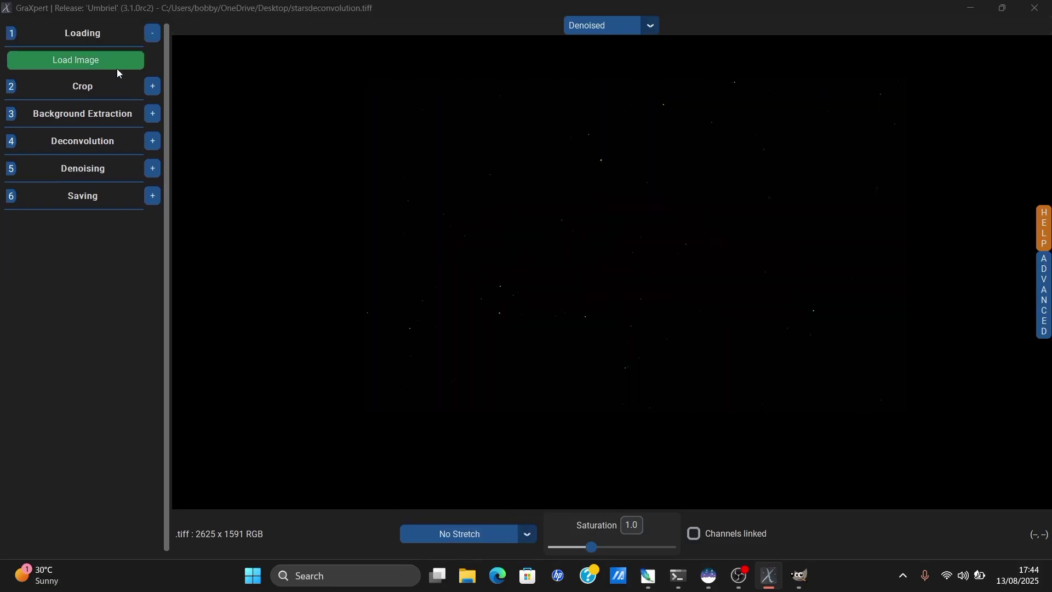
{"action": "left_click", "coordinate": [117, 67]}
{"action": "scroll", "coordinate": [317, 211], "scroll_direction": "down", "scroll_amount": 2}
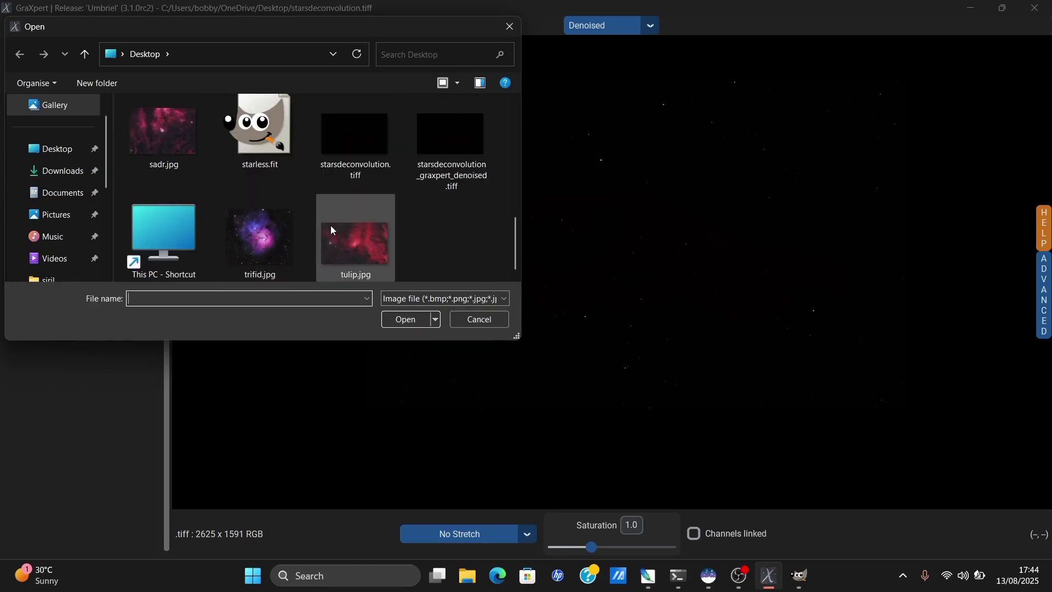
{"action": "scroll", "coordinate": [329, 227], "scroll_direction": "up", "scroll_amount": 4}
{"action": "double_click", "coordinate": [275, 167]}
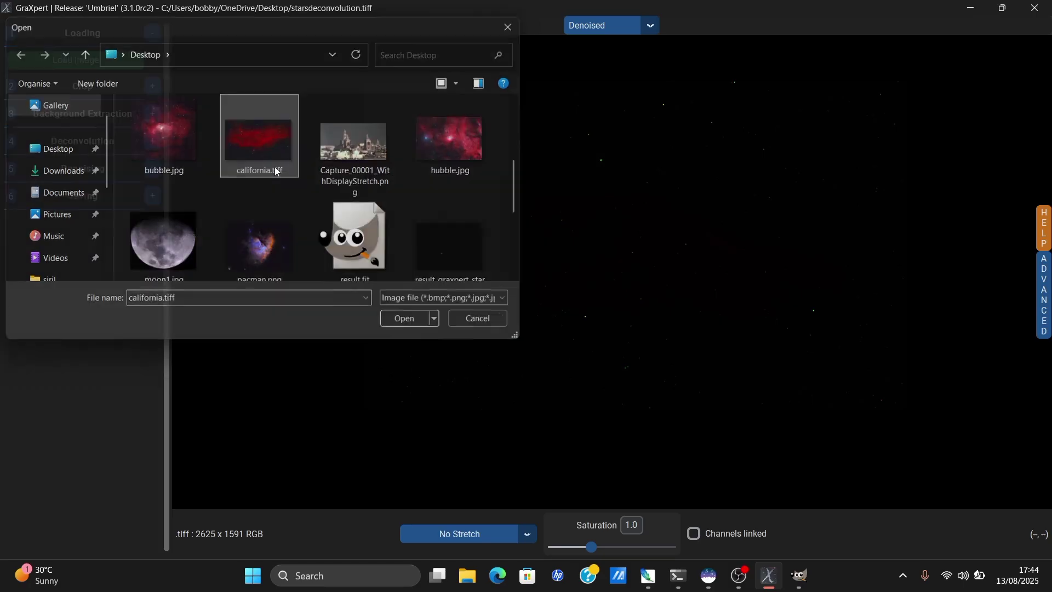
{"action": "scroll", "coordinate": [383, 188], "scroll_direction": "down", "scroll_amount": 1}
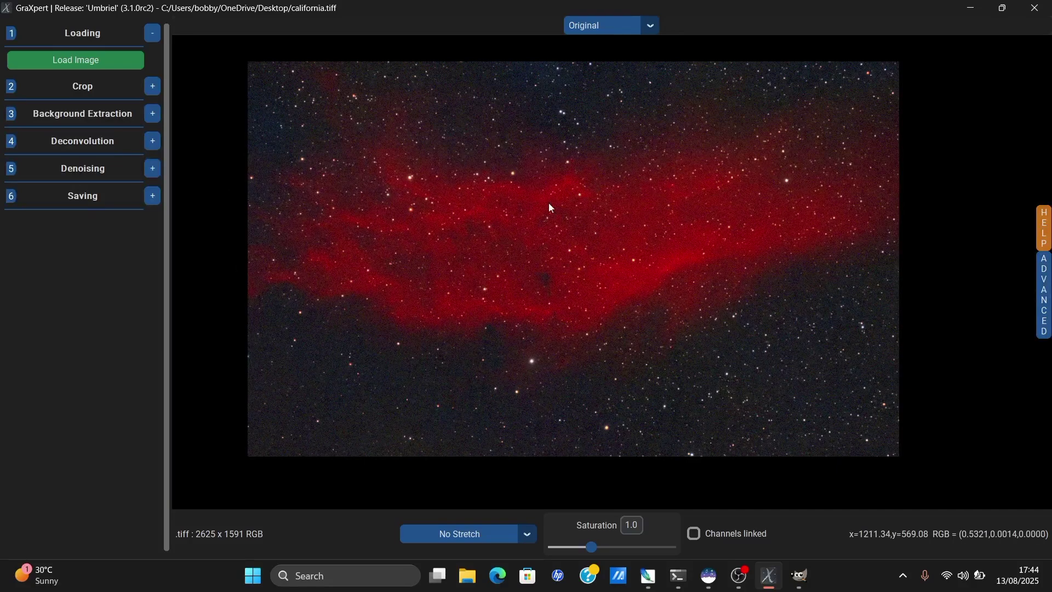
Denoise the nebula image at strength 0.9 and inspect the nebula and the star background up close
{"action": "left_click", "coordinate": [152, 169]}
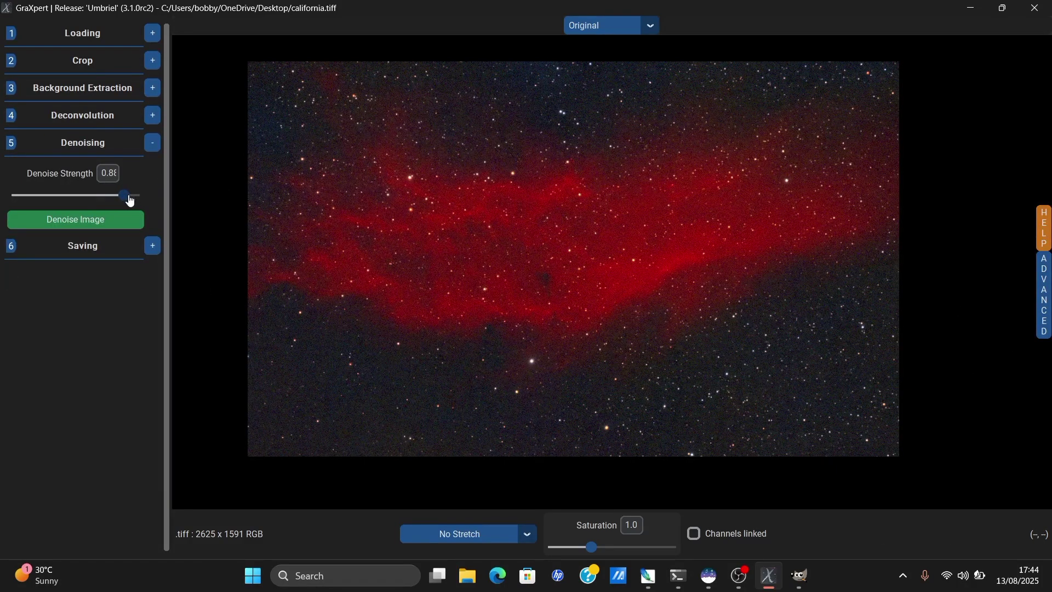
{"action": "left_click", "coordinate": [129, 222]}
{"action": "scroll", "coordinate": [527, 286], "scroll_direction": "up", "scroll_amount": 3}
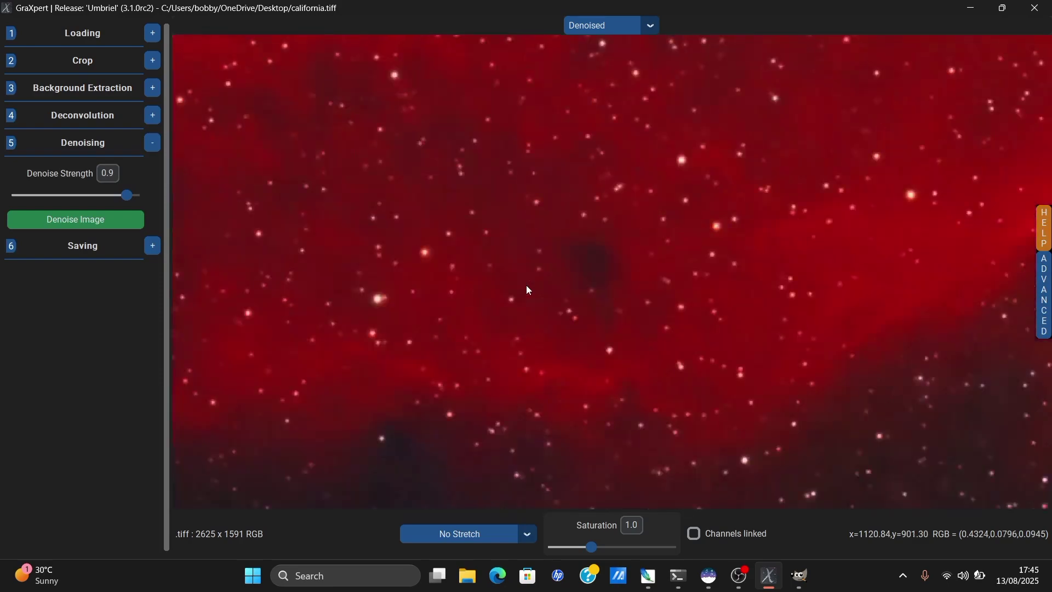
{"action": "scroll", "coordinate": [527, 288], "scroll_direction": "down", "scroll_amount": 3}
{"action": "scroll", "coordinate": [696, 409], "scroll_direction": "up", "scroll_amount": 3}
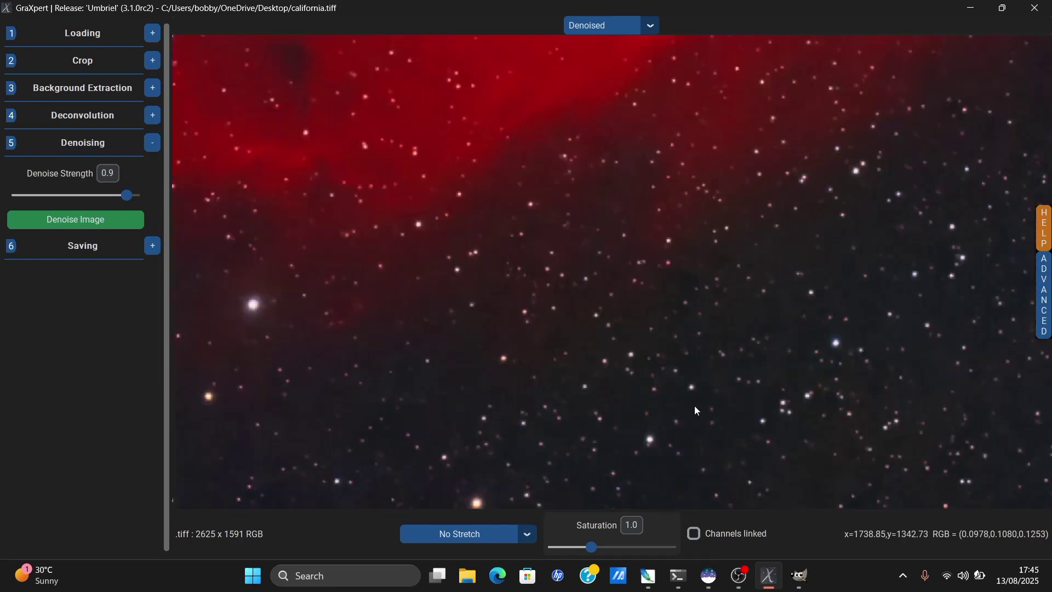
{"action": "scroll", "coordinate": [697, 410], "scroll_direction": "down", "scroll_amount": 3}
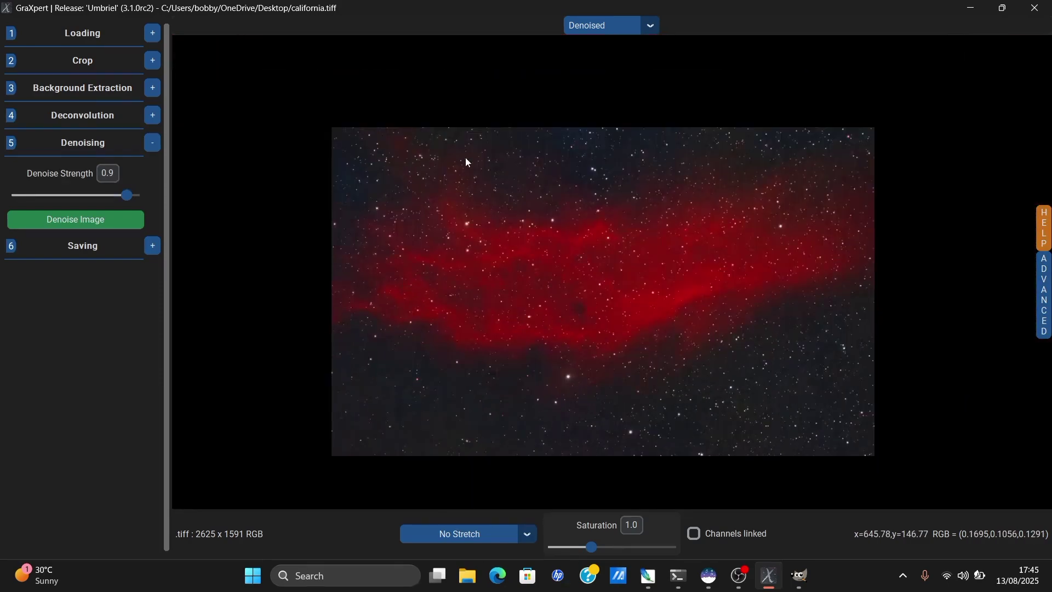
{"action": "scroll", "coordinate": [467, 162], "scroll_direction": "up", "scroll_amount": 4}
{"action": "scroll", "coordinate": [464, 159], "scroll_direction": "down", "scroll_amount": 4}
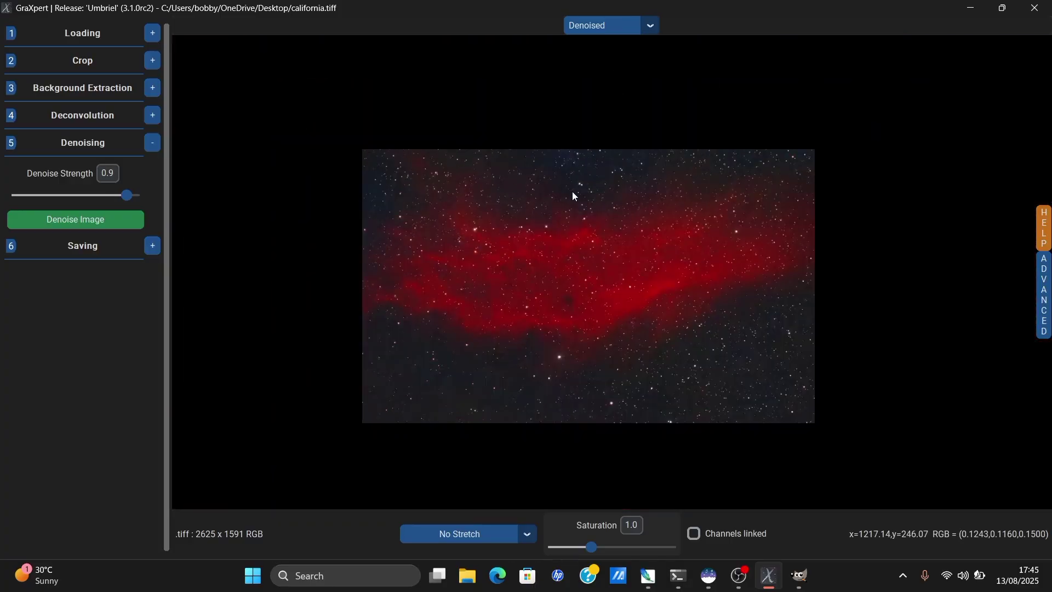
Compare the original image with the denoised version, finishing on the denoised one
{"action": "scroll", "coordinate": [572, 192], "scroll_direction": "up", "scroll_amount": 2}
{"action": "left_click", "coordinate": [613, 31]}
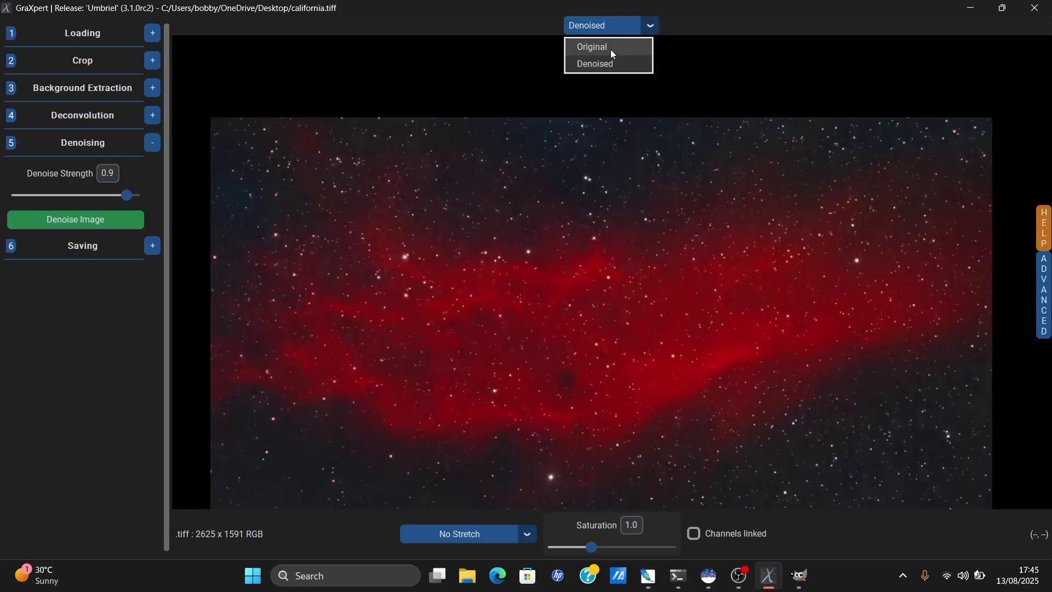
{"action": "left_click", "coordinate": [610, 48]}
{"action": "left_click", "coordinate": [620, 27]}
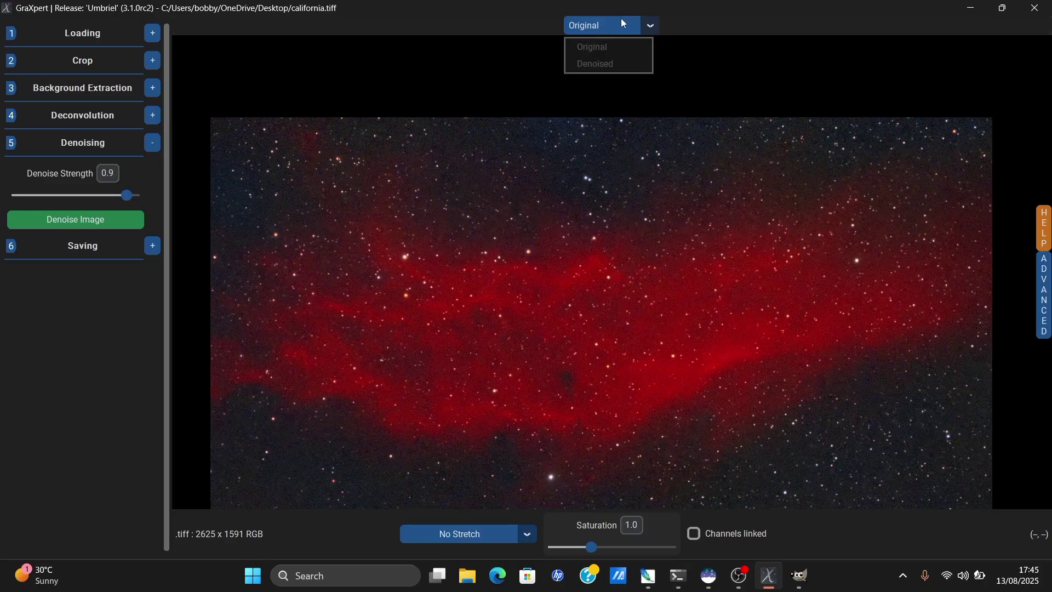
{"action": "left_click", "coordinate": [603, 59]}
{"action": "scroll", "coordinate": [572, 230], "scroll_direction": "down", "scroll_amount": 2}
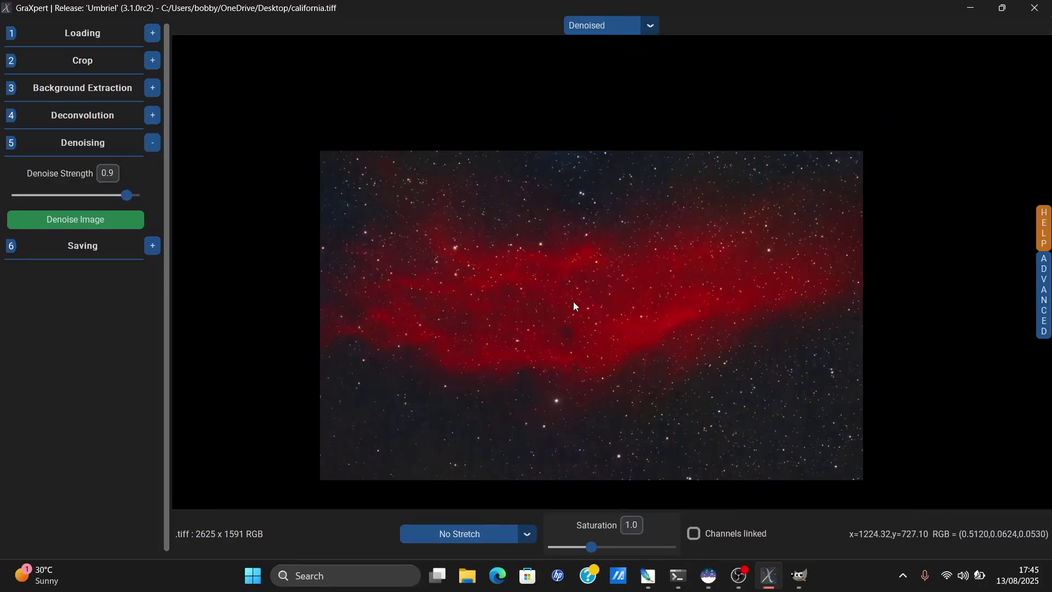
Save the denoised image to the Desktop as the 16 bit Tiff california_graxpert_denoised.tiff
{"action": "left_click", "coordinate": [153, 246]}
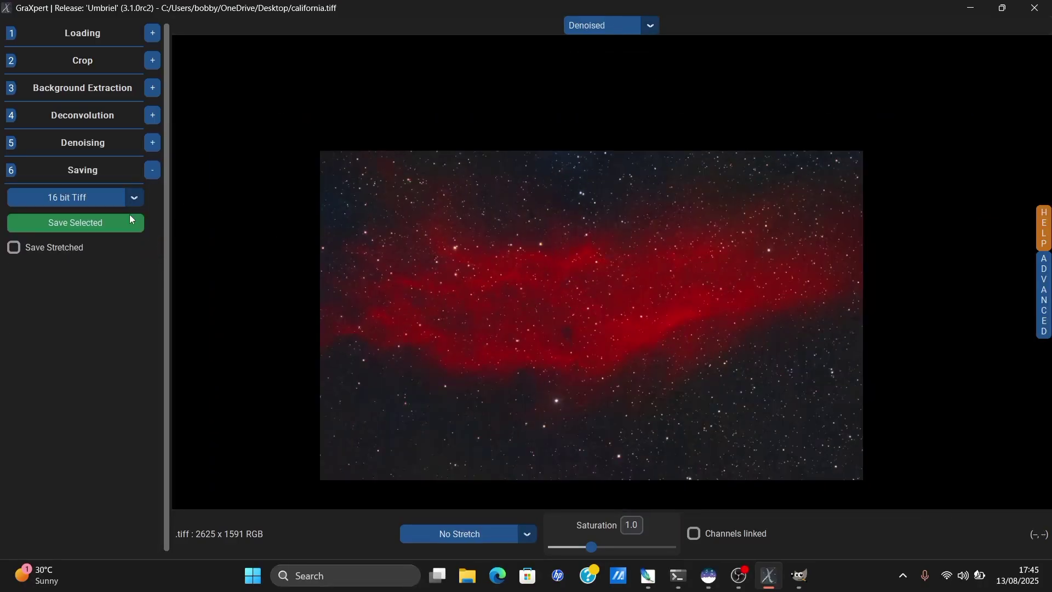
{"action": "left_click", "coordinate": [132, 221]}
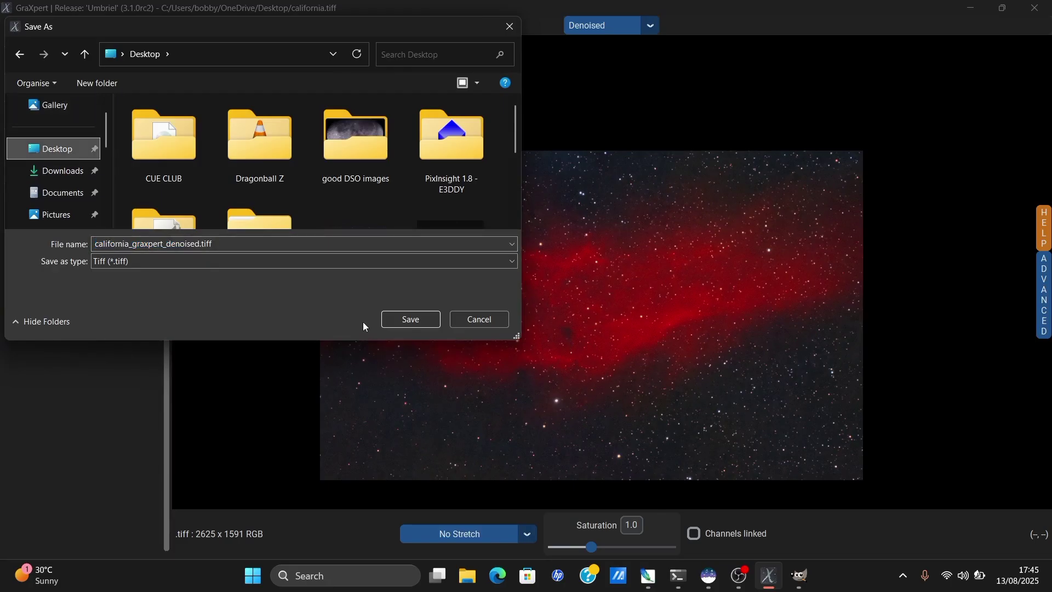
{"action": "left_click", "coordinate": [397, 318]}
Switch to Siril, open california_graxpert_denoised.tiff from the desktop in place of the loaded image, and maximise the window
{"action": "left_click", "coordinate": [971, 8]}
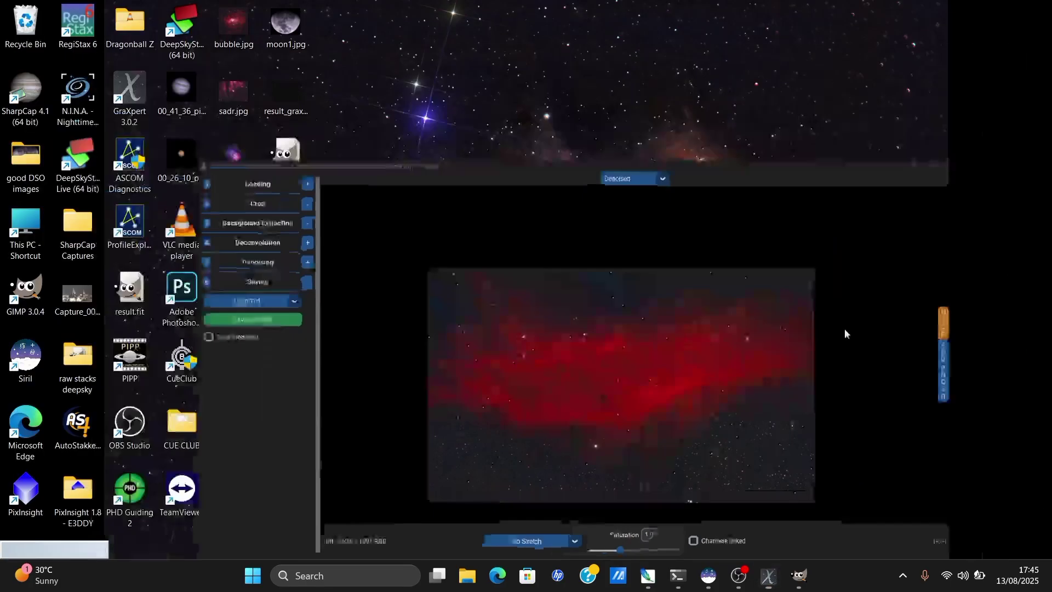
{"action": "left_click", "coordinate": [709, 575]}
{"action": "left_click_drag", "start_coordinate": [582, 8], "coordinate": [860, 107]}
{"action": "left_click_drag", "start_coordinate": [285, 296], "coordinate": [601, 241]}
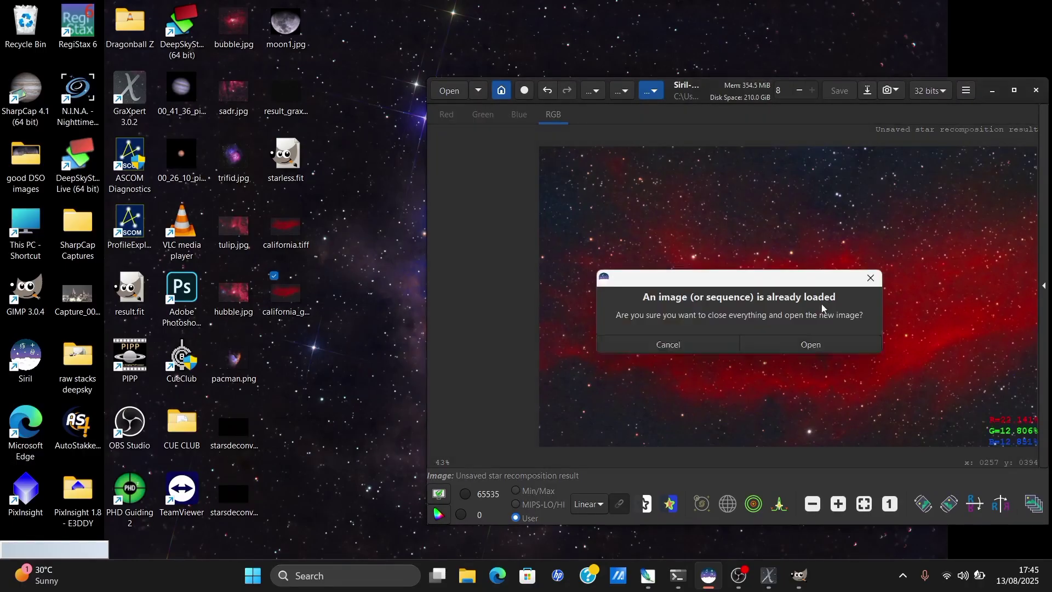
{"action": "left_click", "coordinate": [811, 344]}
{"action": "left_click_drag", "start_coordinate": [702, 90], "coordinate": [290, 27]}
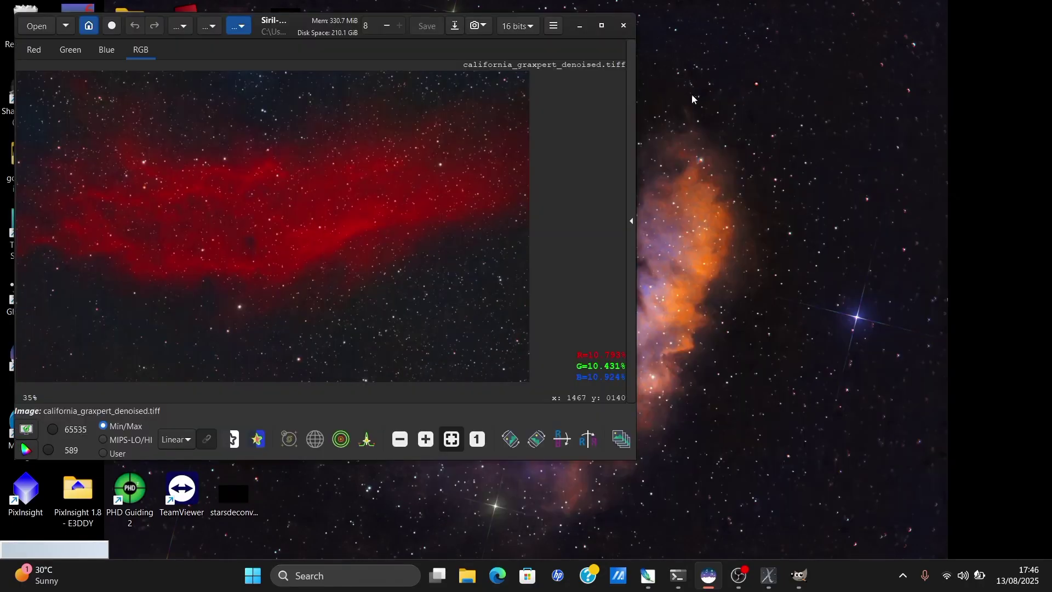
{"action": "key", "text": "super+Up"}
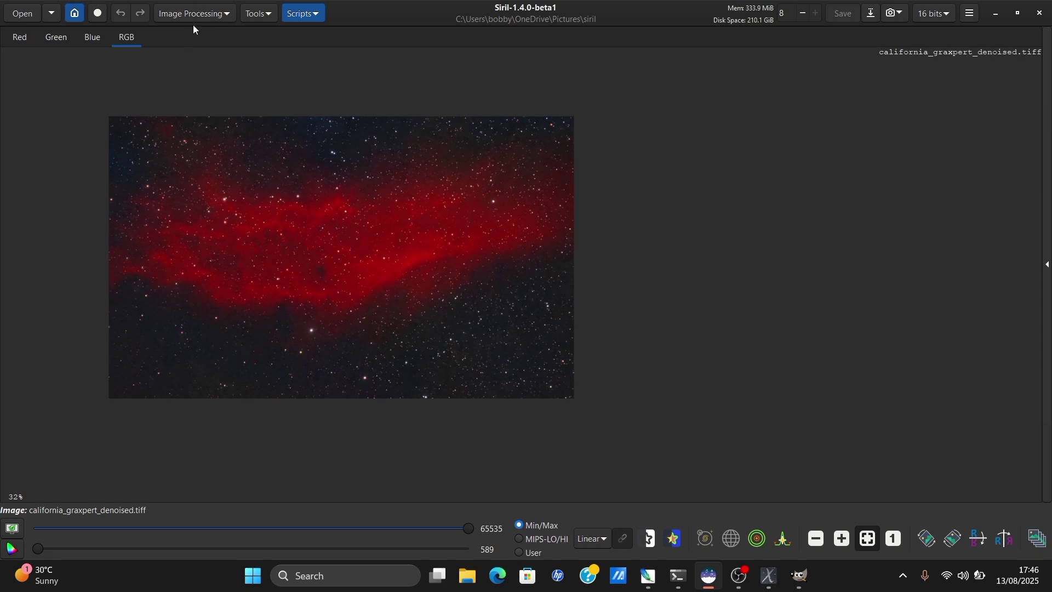
{"action": "key", "text": "super+Down"}
{"action": "left_click_drag", "start_coordinate": [289, 78], "coordinate": [364, 103]}
{"action": "double_click", "coordinate": [364, 103]}
Remove green noise from the image with Average Neutral protection and lightness preserved
{"action": "left_click", "coordinate": [209, 14]}
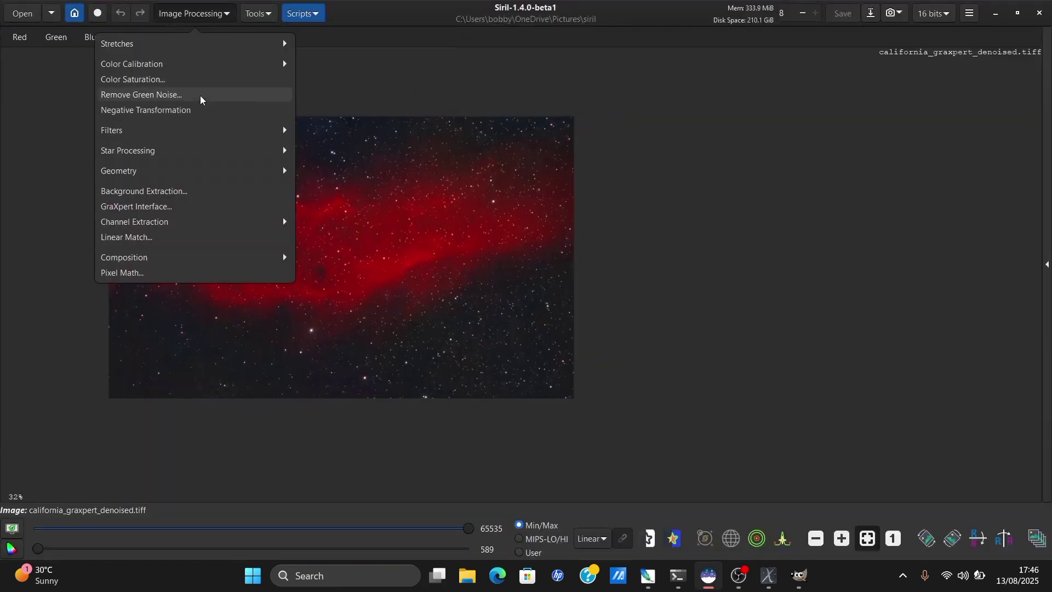
{"action": "left_click", "coordinate": [200, 96]}
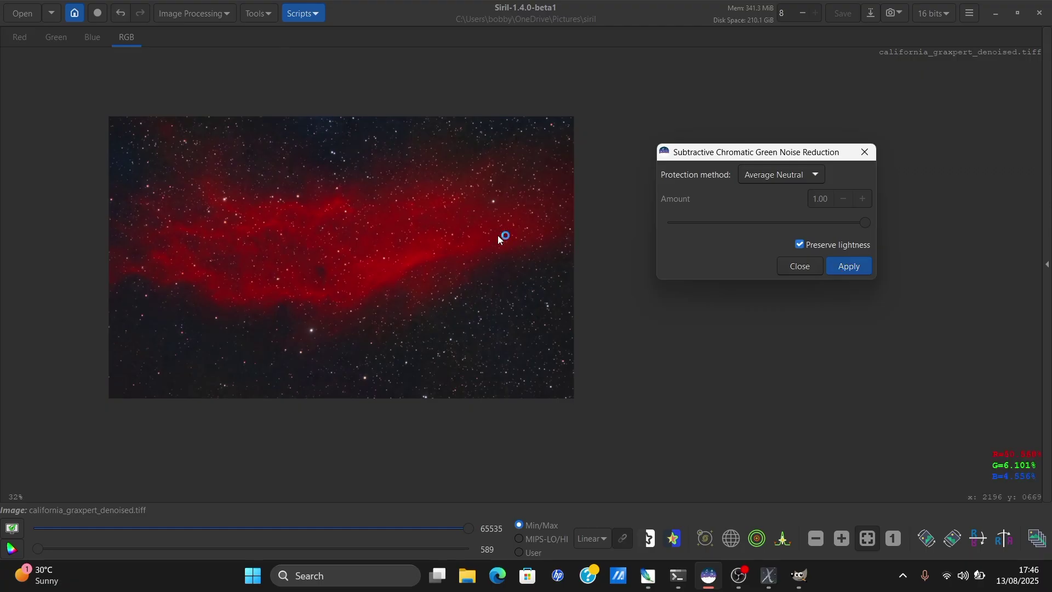
{"action": "left_click", "coordinate": [865, 152]}
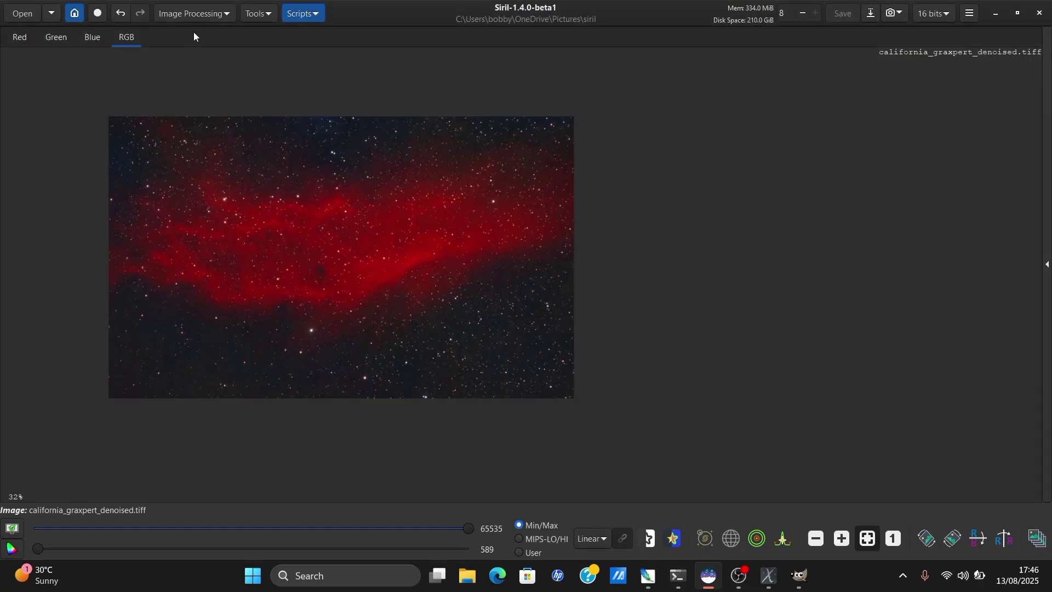
Adjust and apply an Asinh Transformation to the denoised nebula image
{"action": "left_click", "coordinate": [203, 16]}
{"action": "left_click", "coordinate": [201, 44]}
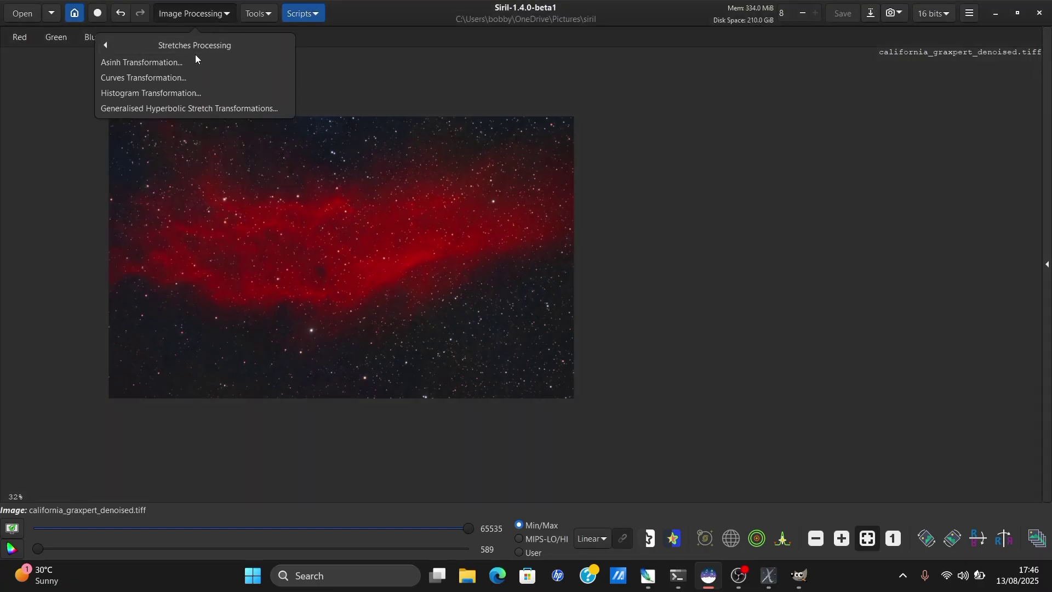
{"action": "left_click", "coordinate": [198, 60]}
{"action": "left_click_drag", "start_coordinate": [772, 199], "coordinate": [601, 200]}
{"action": "left_click_drag", "start_coordinate": [703, 202], "coordinate": [725, 202]}
{"action": "left_click", "coordinate": [871, 285]}
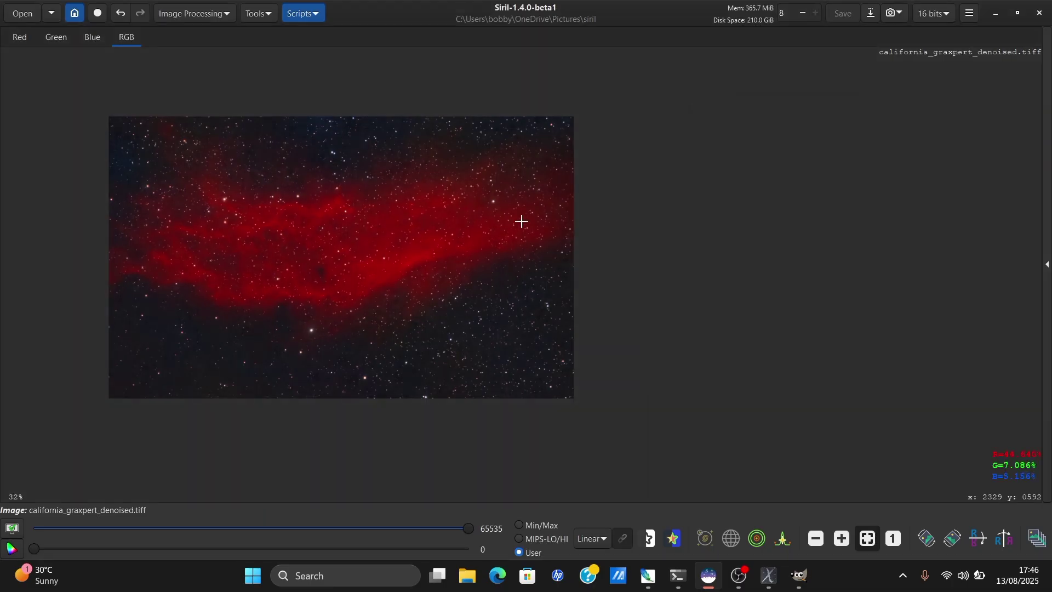
Examine the stretched nebula at different magnifications and compare its red channel with the full RGB view
{"action": "scroll", "coordinate": [185, 265], "scroll_direction": "up", "scroll_amount": 2}
{"action": "scroll", "coordinate": [186, 265], "scroll_direction": "down", "scroll_amount": 2}
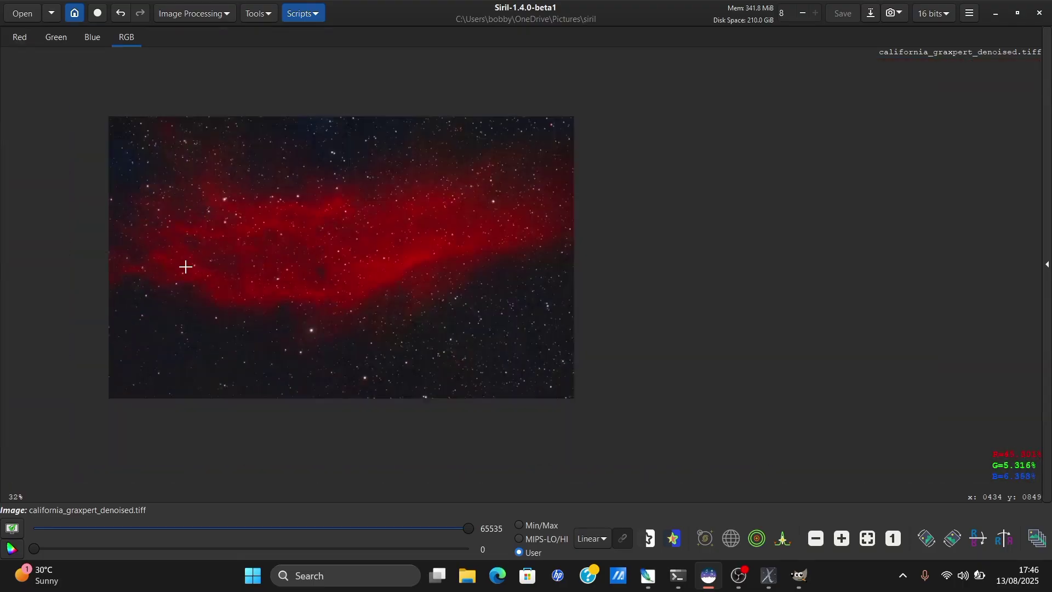
{"action": "scroll", "coordinate": [196, 270], "scroll_direction": "up", "scroll_amount": 1}
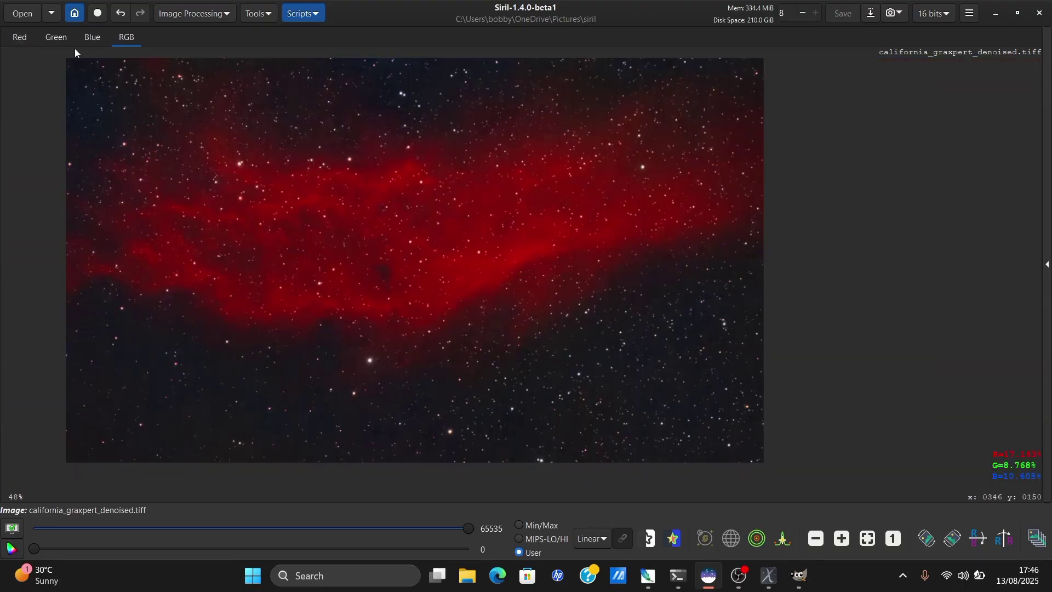
{"action": "left_click", "coordinate": [21, 37]}
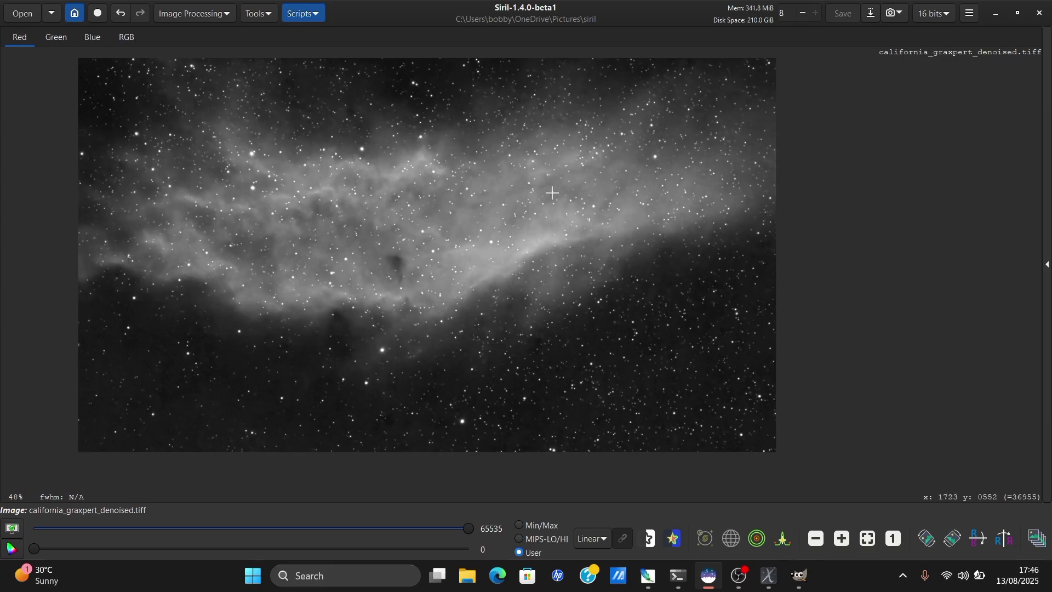
{"action": "left_click", "coordinate": [126, 37]}
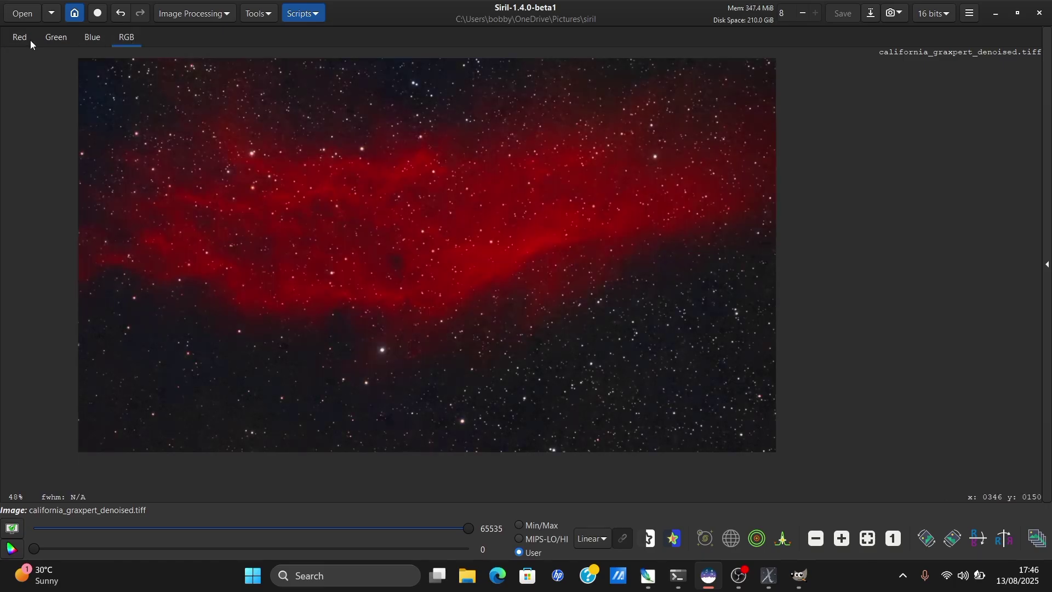
{"action": "left_click", "coordinate": [28, 39]}
{"action": "scroll", "coordinate": [347, 150], "scroll_direction": "down", "scroll_amount": 1}
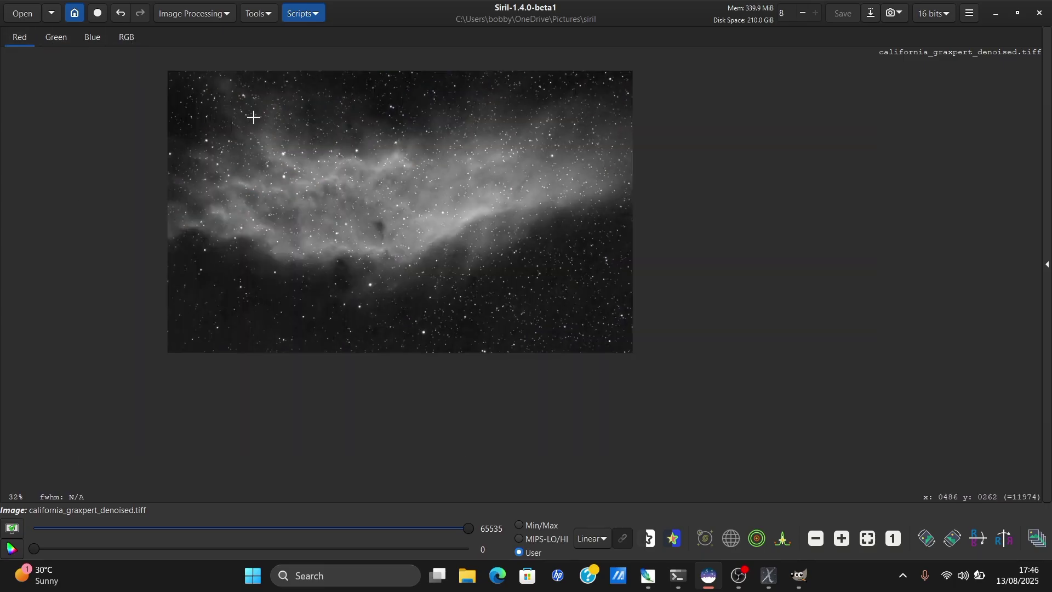
{"action": "scroll", "coordinate": [270, 126], "scroll_direction": "up", "scroll_amount": 1}
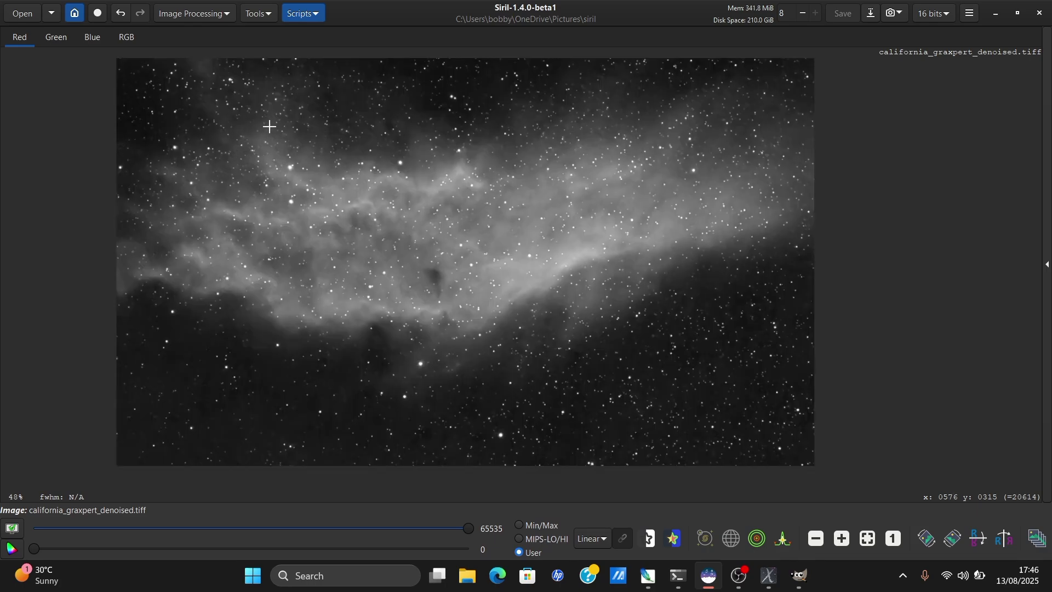
{"action": "scroll", "coordinate": [350, 146], "scroll_direction": "up", "scroll_amount": 1}
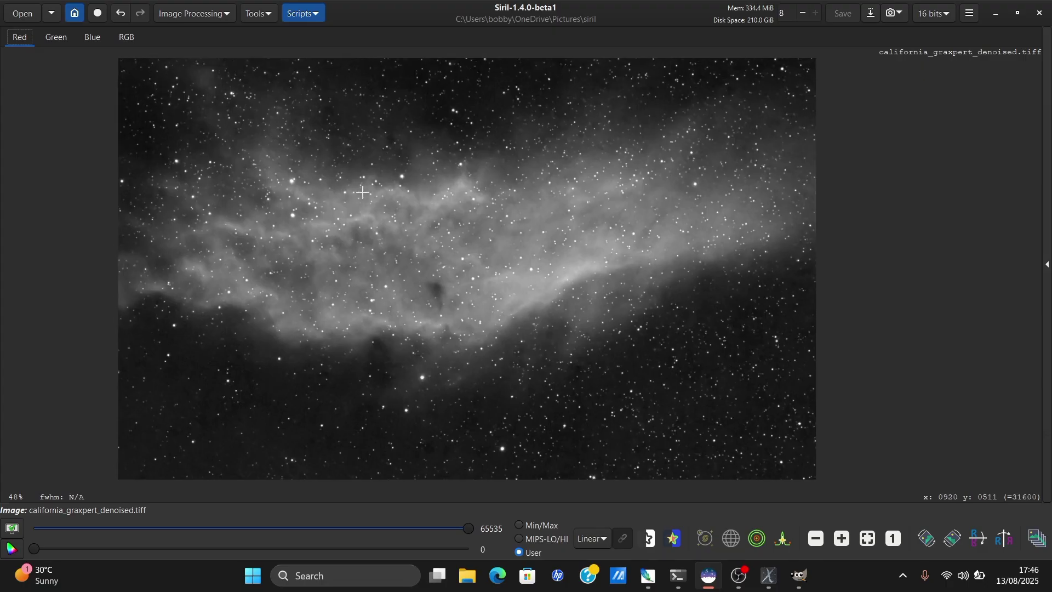
{"action": "scroll", "coordinate": [379, 181], "scroll_direction": "down", "scroll_amount": 1}
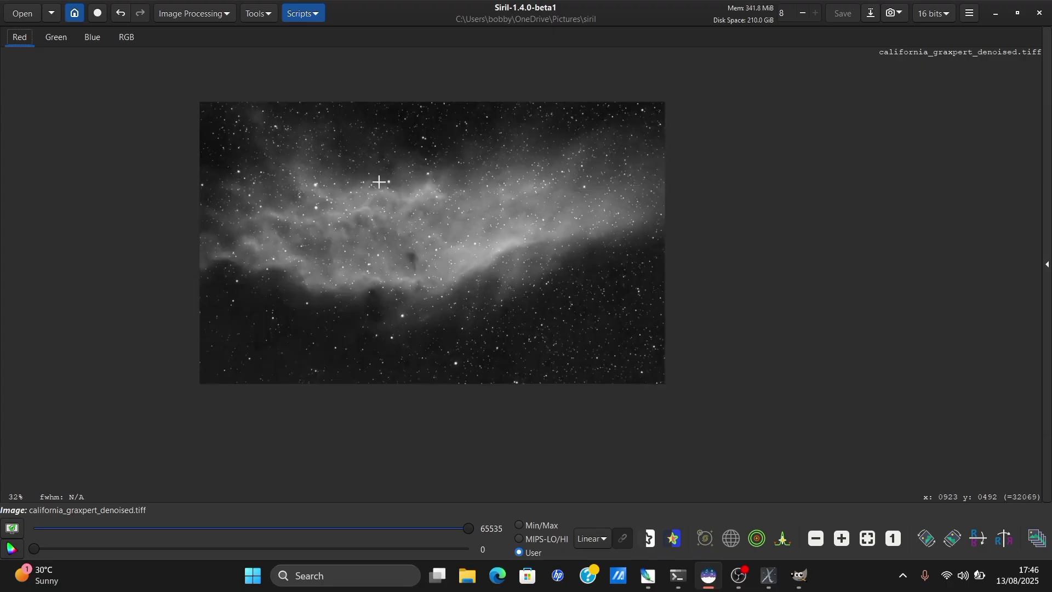
{"action": "left_click", "coordinate": [126, 38]}
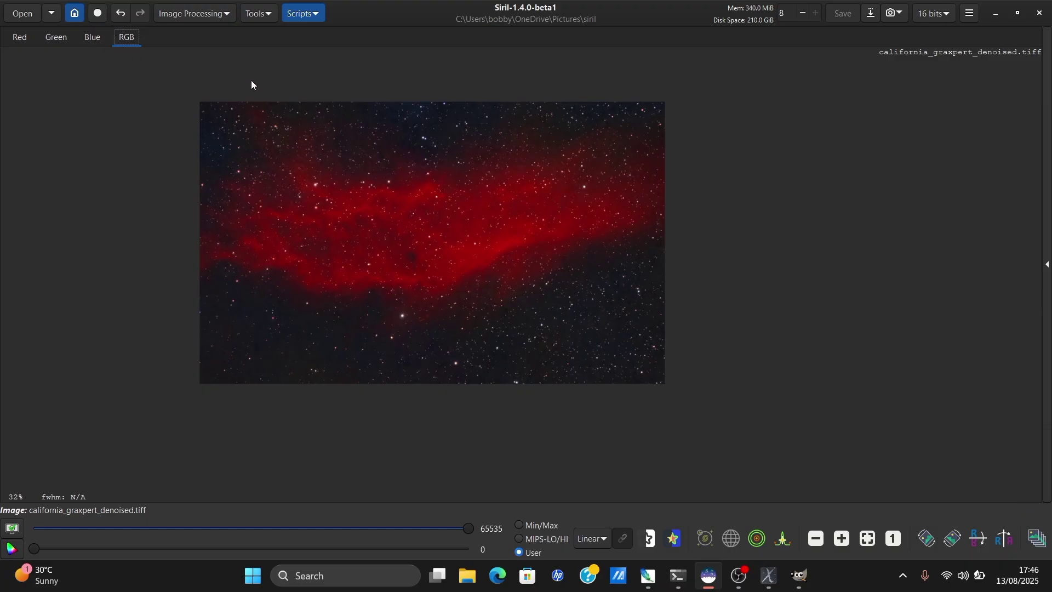